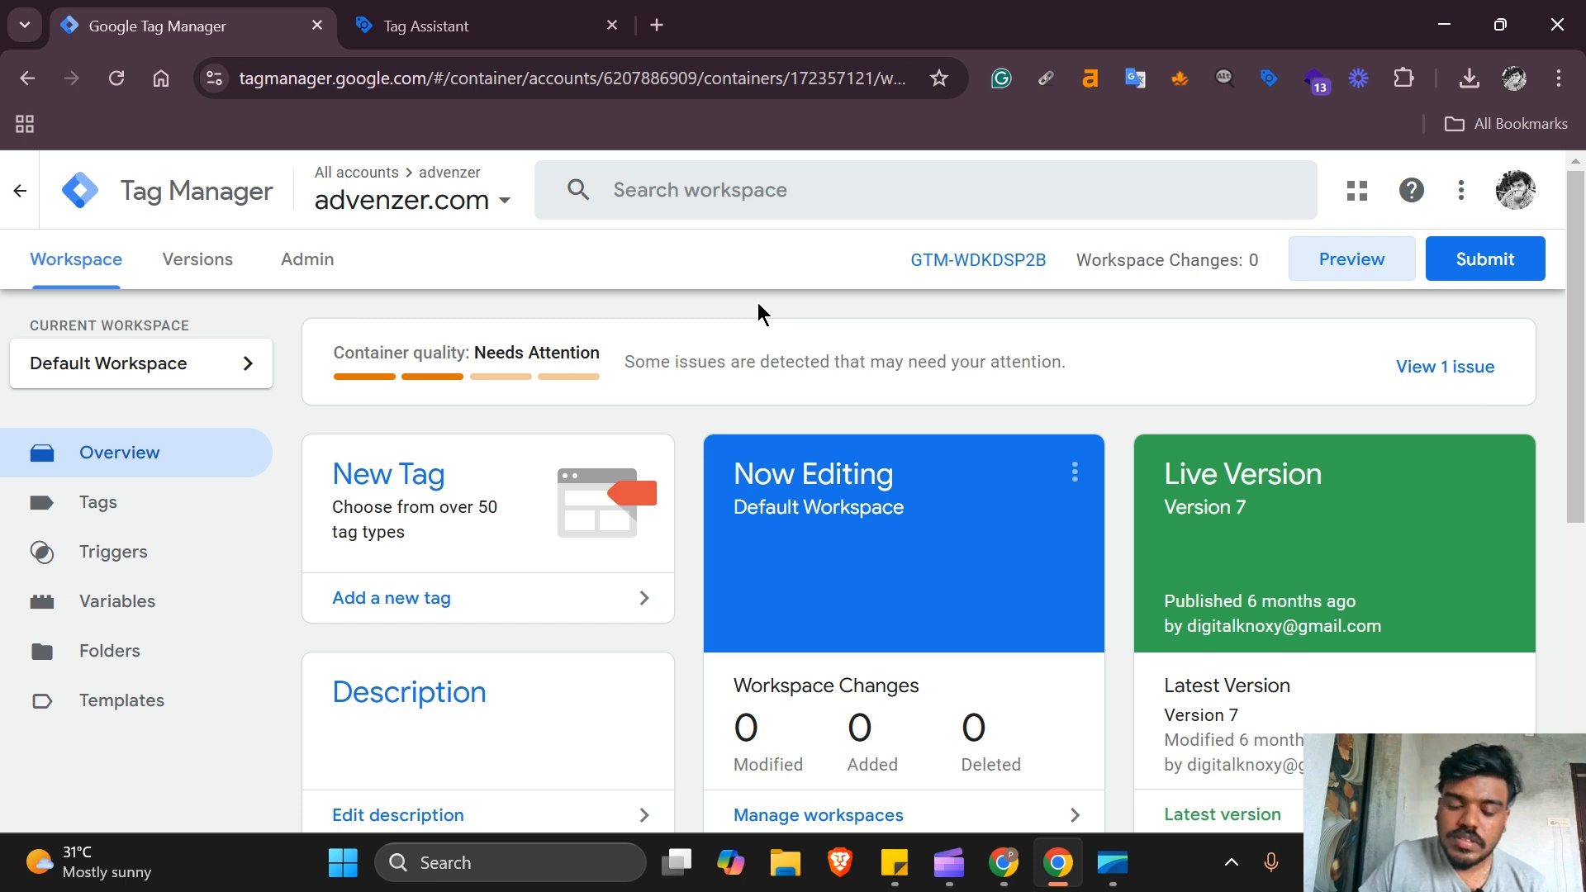
- Search Google for advenzer in a new browser tab and open the Advenzer site's contact page
left_click(657, 25)
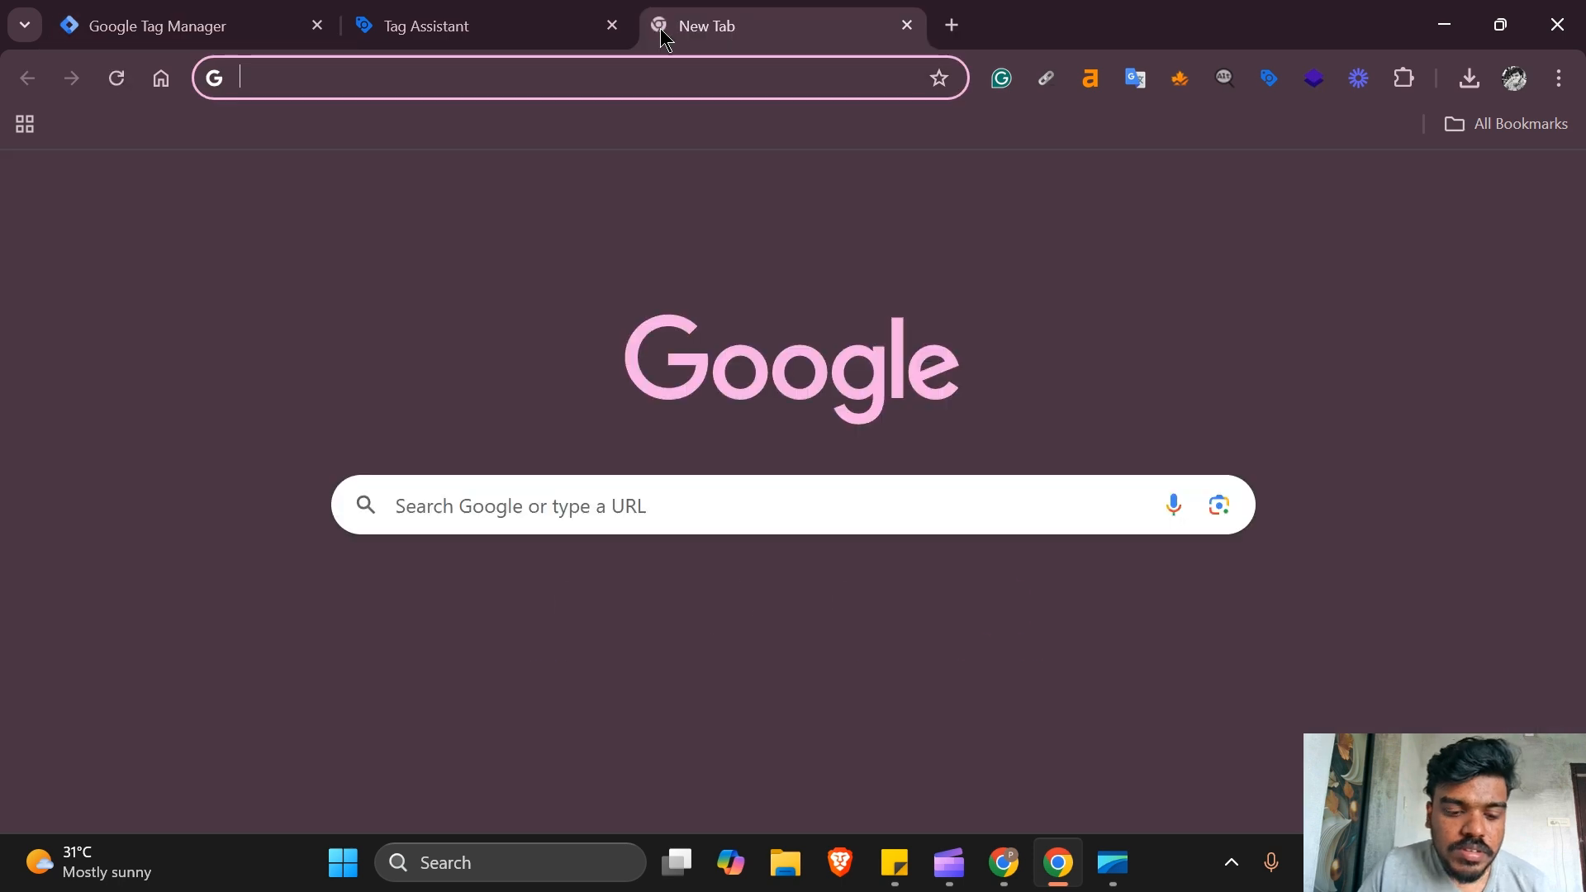
type("advenzer")
key("Return")
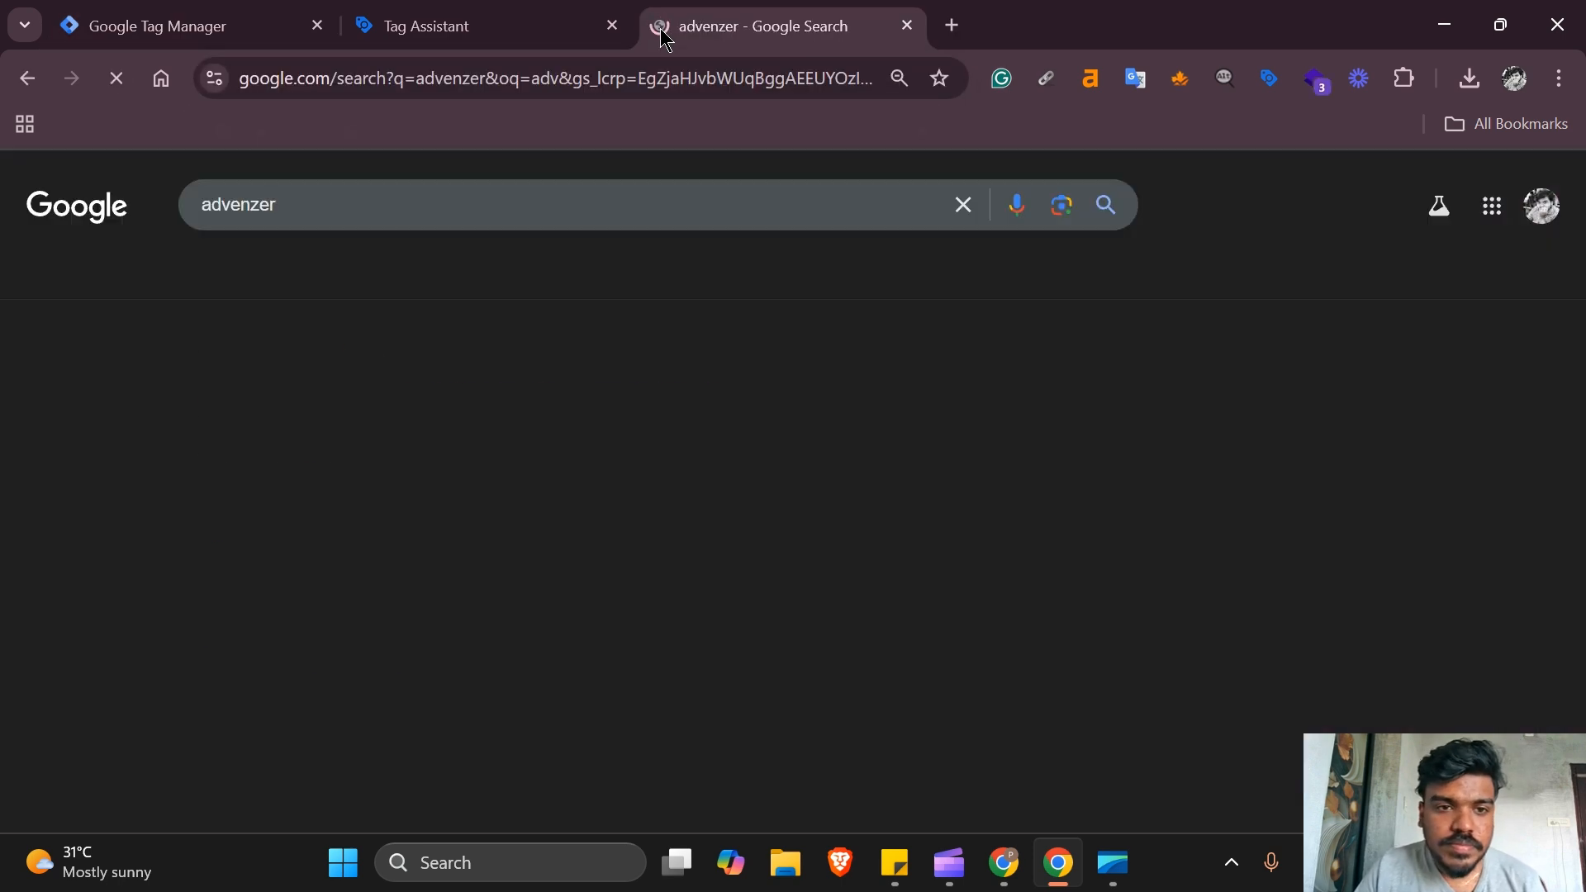
left_click(415, 397)
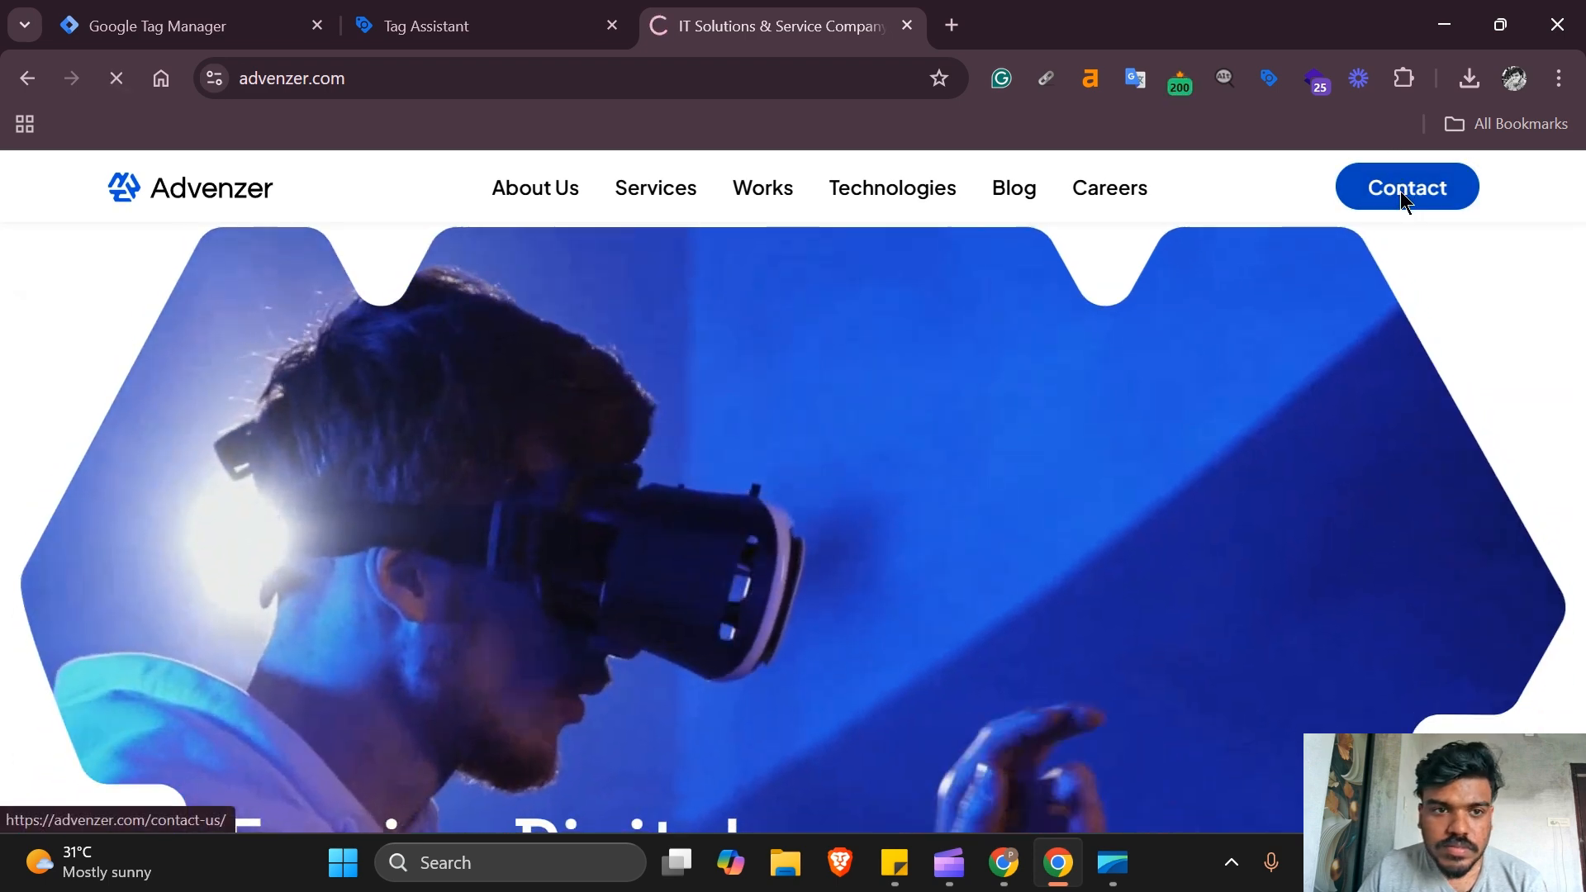
left_click(1402, 201)
- Fill in the contact form's full name, email and country India from saved details, and shorten the phone number to four digits
left_click(1052, 356)
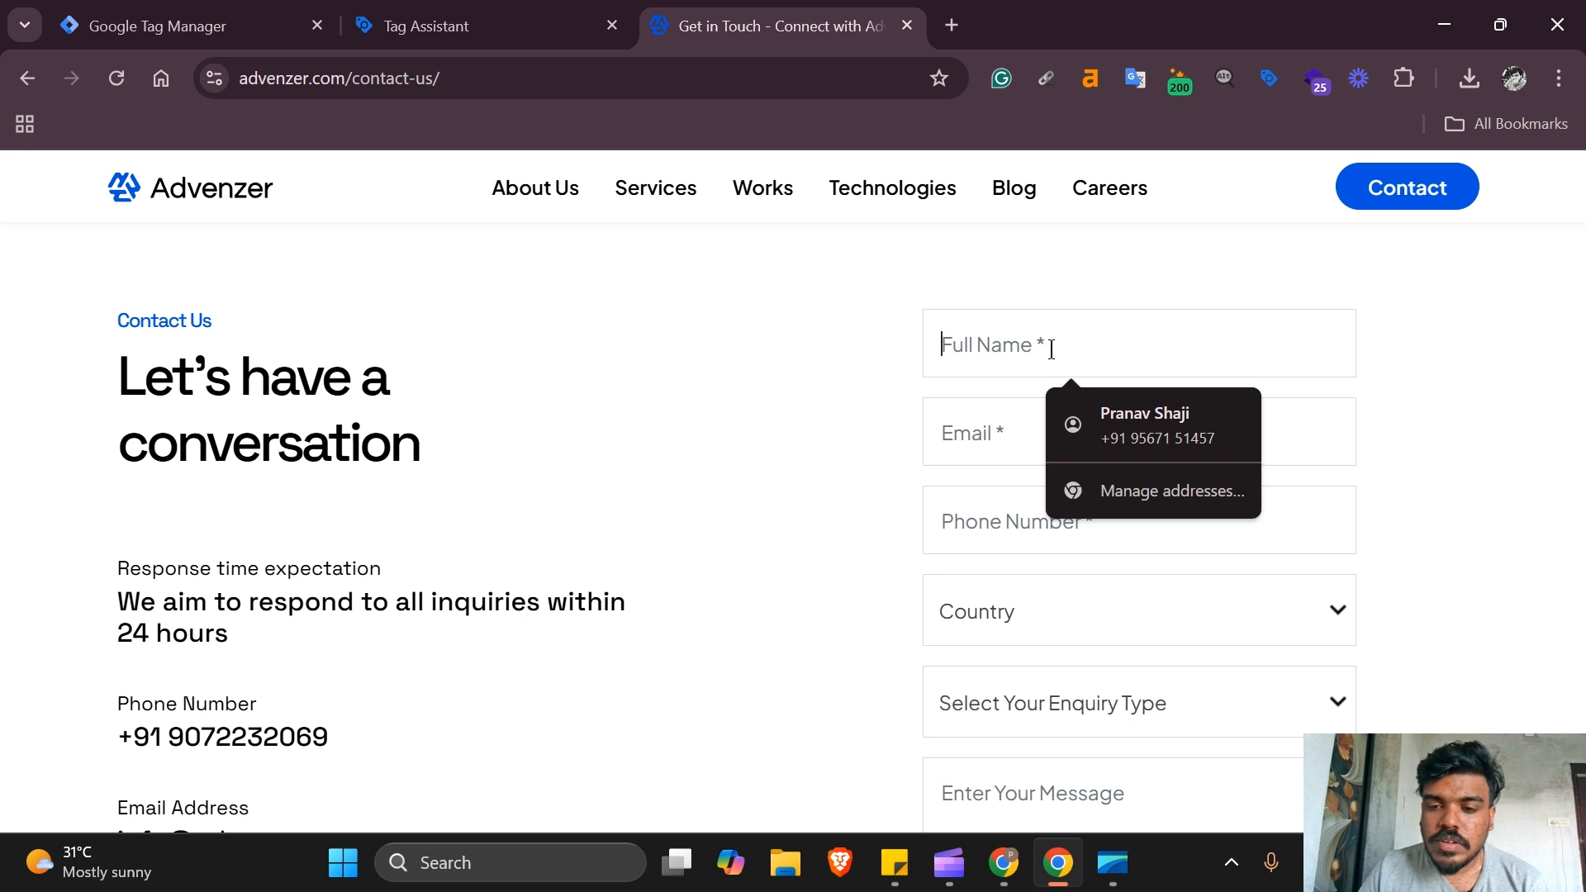
left_click(1107, 413)
left_click(1030, 439)
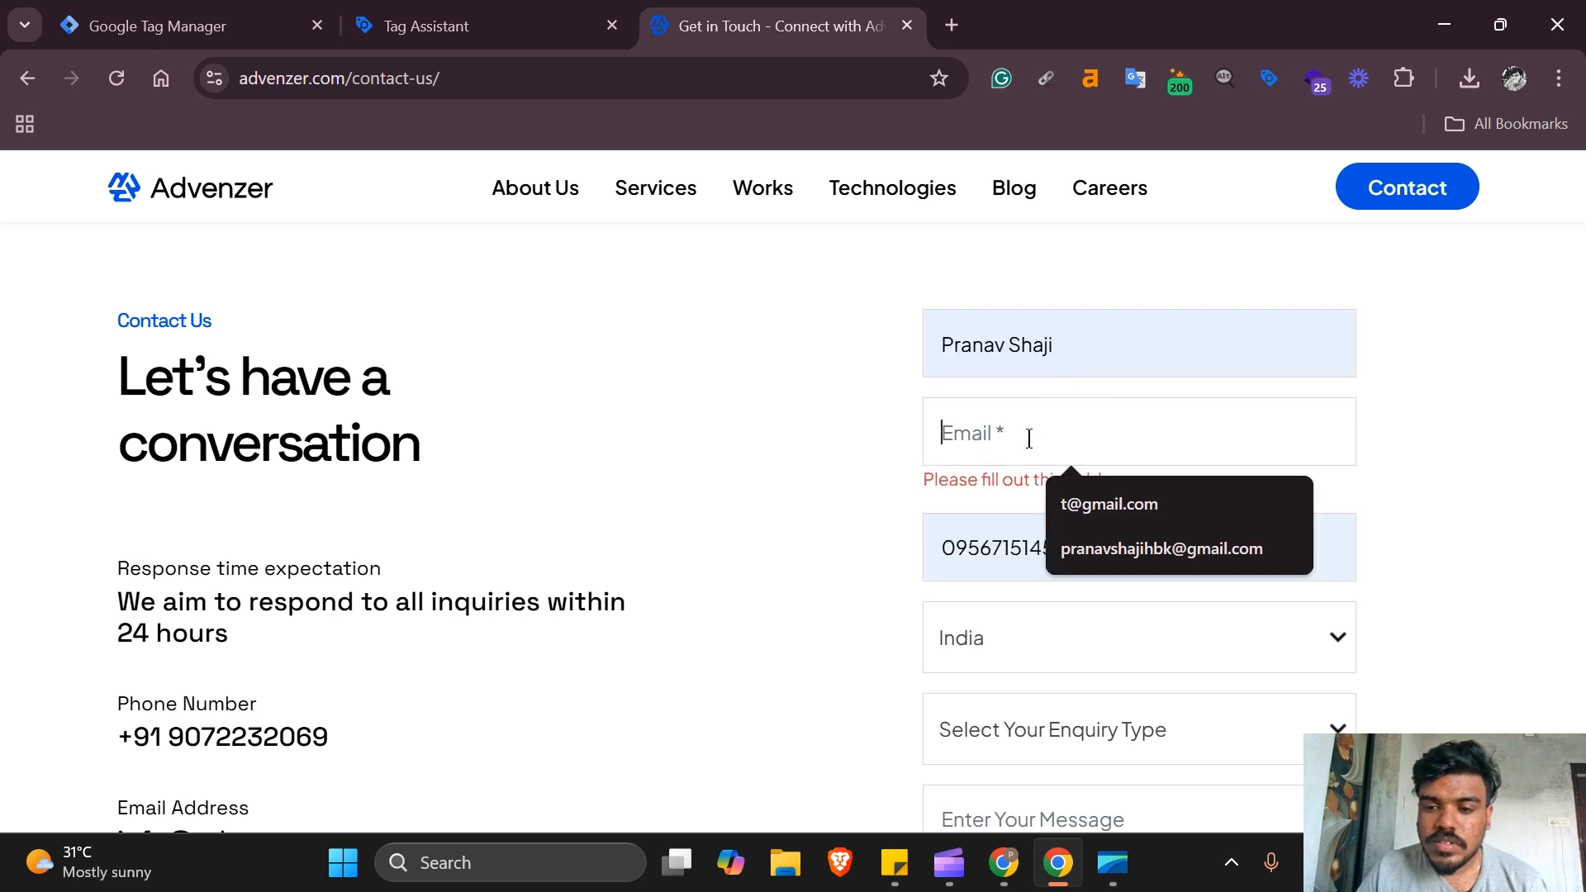
left_click(1074, 494)
scroll(1115, 462, "down", 1)
left_click(1101, 439)
key("BackSpace")
key("BackSpace")
key("BackSpace")
key("BackSpace")
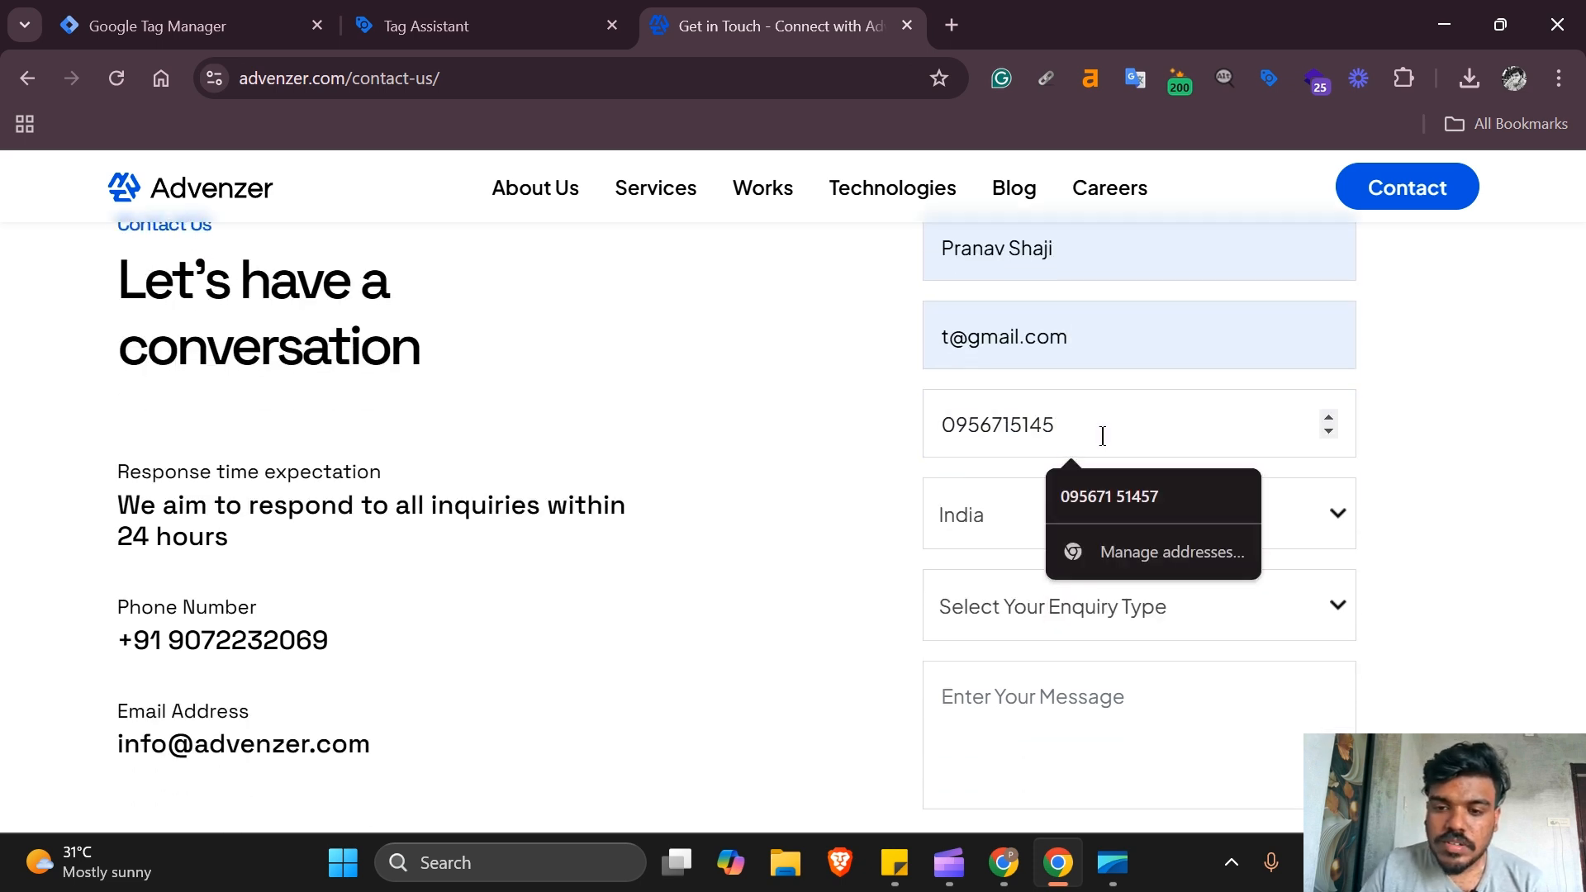
key("BackSpace")
key("BackSpace")
key("BackSpace")
left_click(1576, 466)
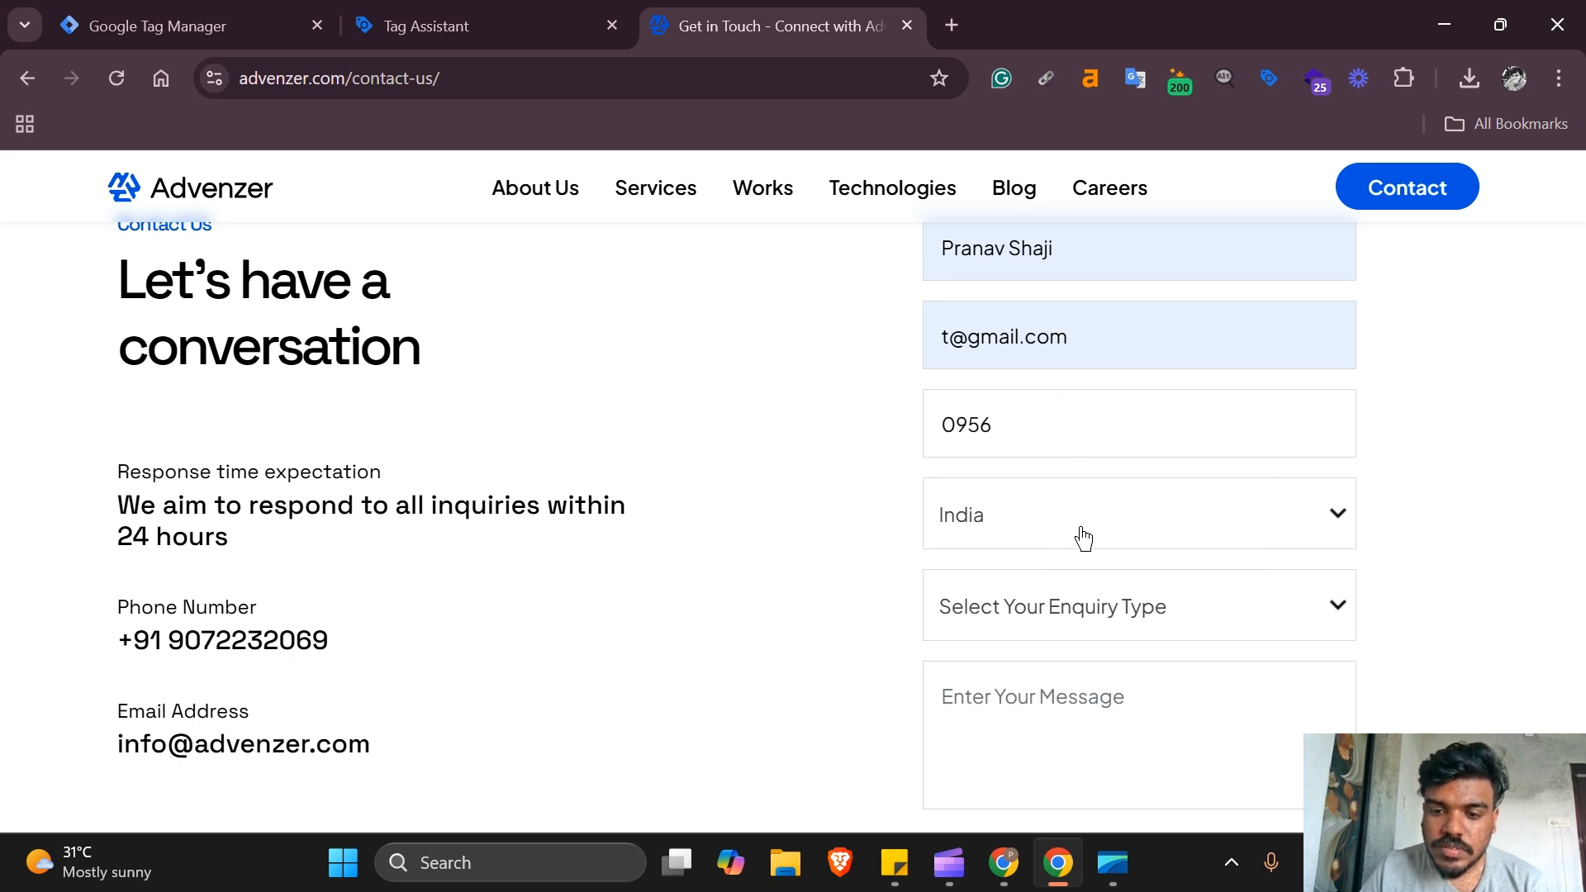
- Set the enquiry type to General Enquiry and enter "test msg" as the message
left_click(1092, 619)
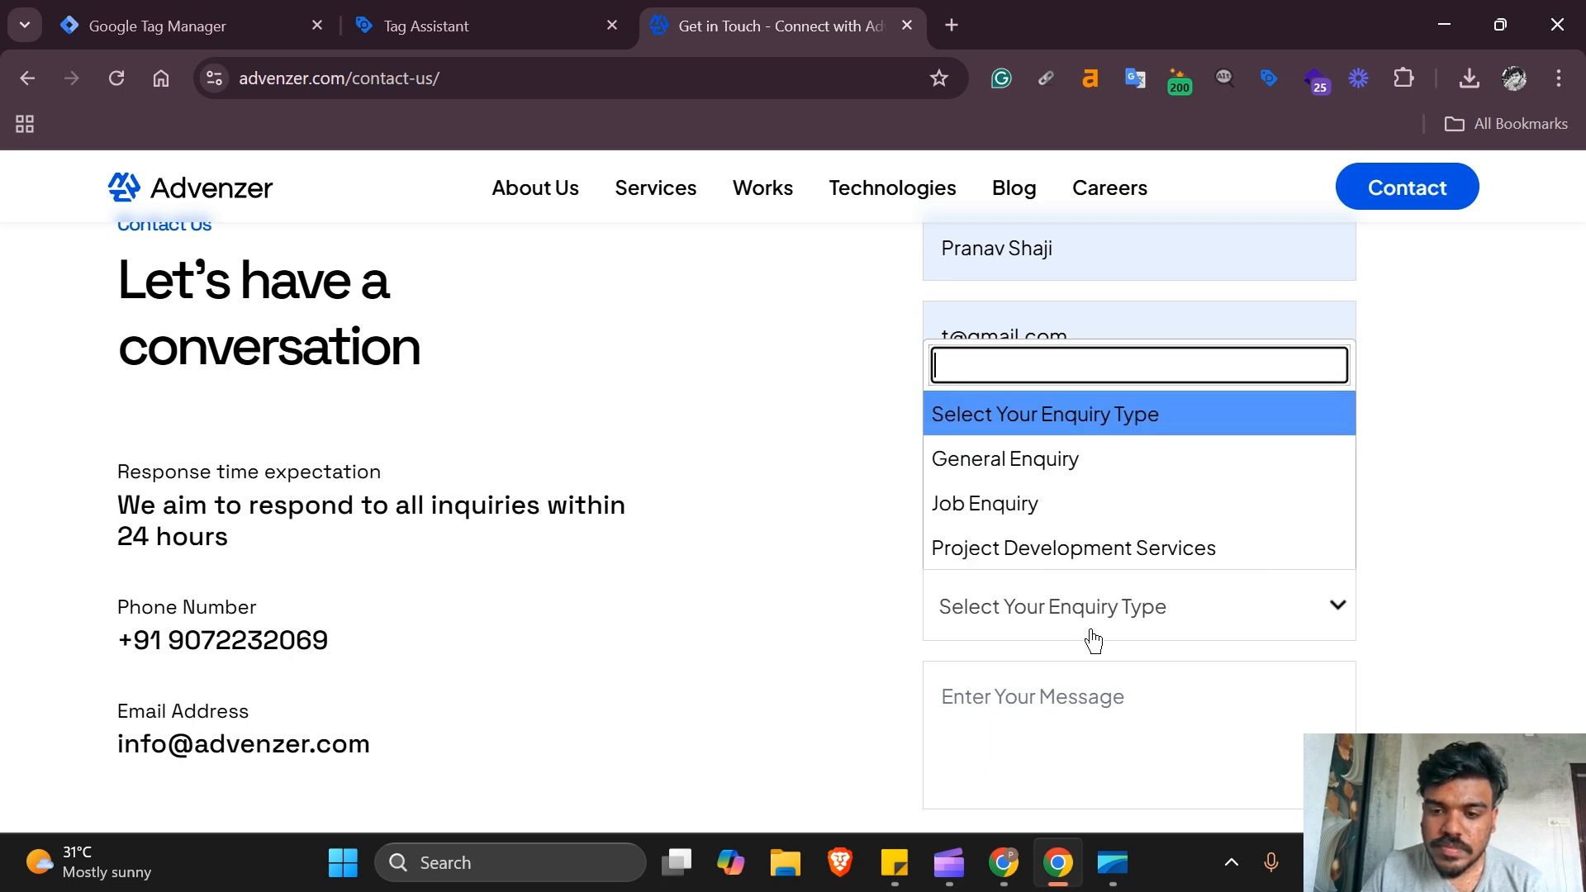
left_click(1066, 464)
left_click(1038, 698)
type("tes")
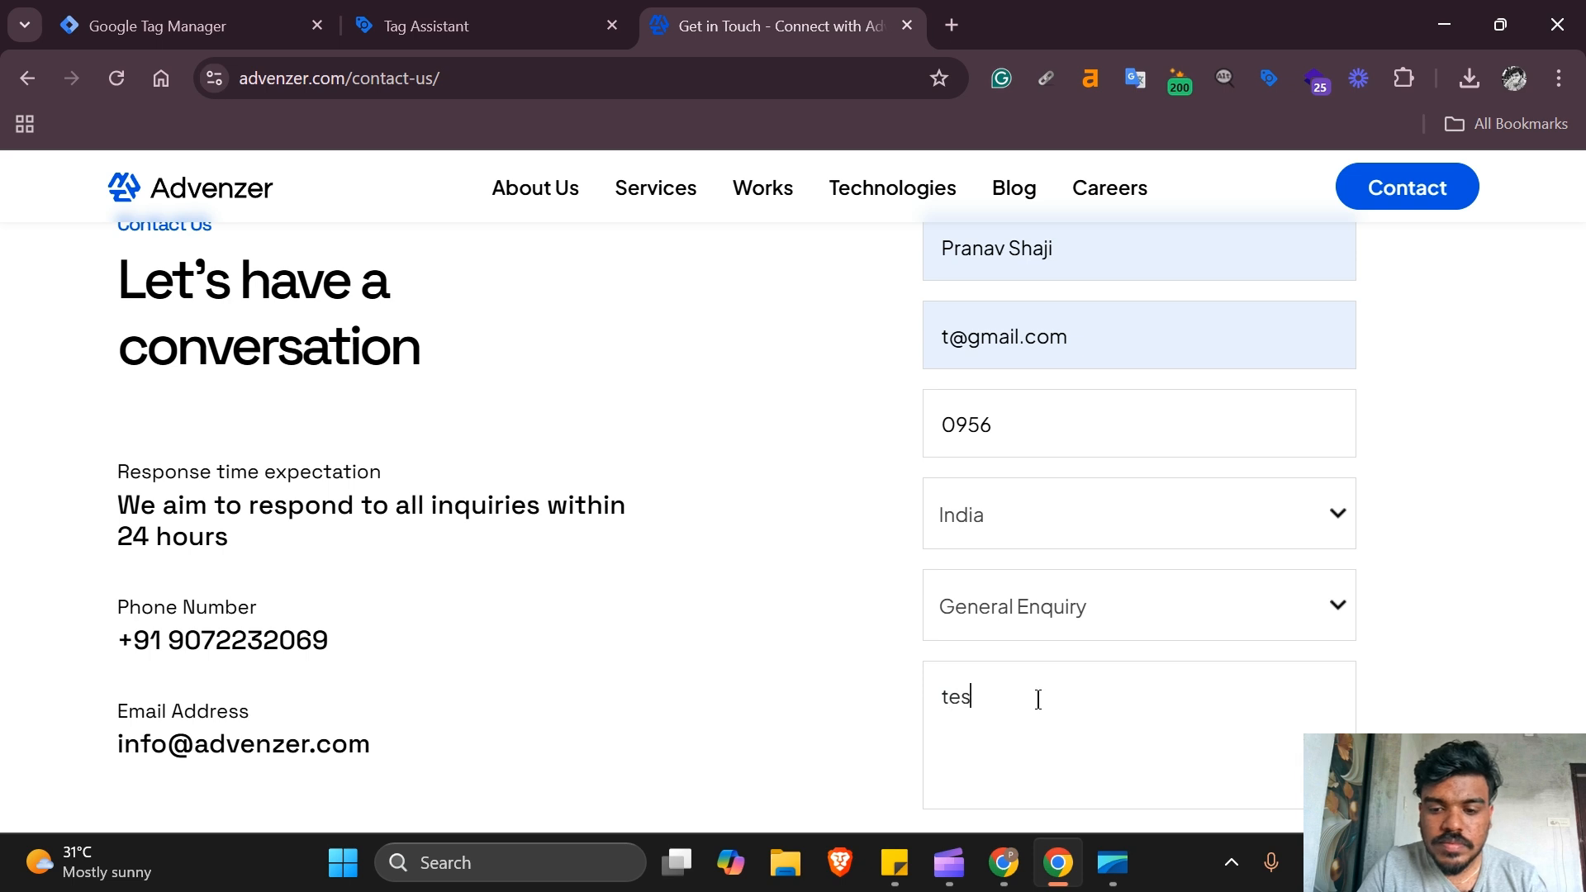
type("t msg")
- Agree to the privacy policy, submit the contact form and check the response below it
scroll(1038, 699, "down", 2)
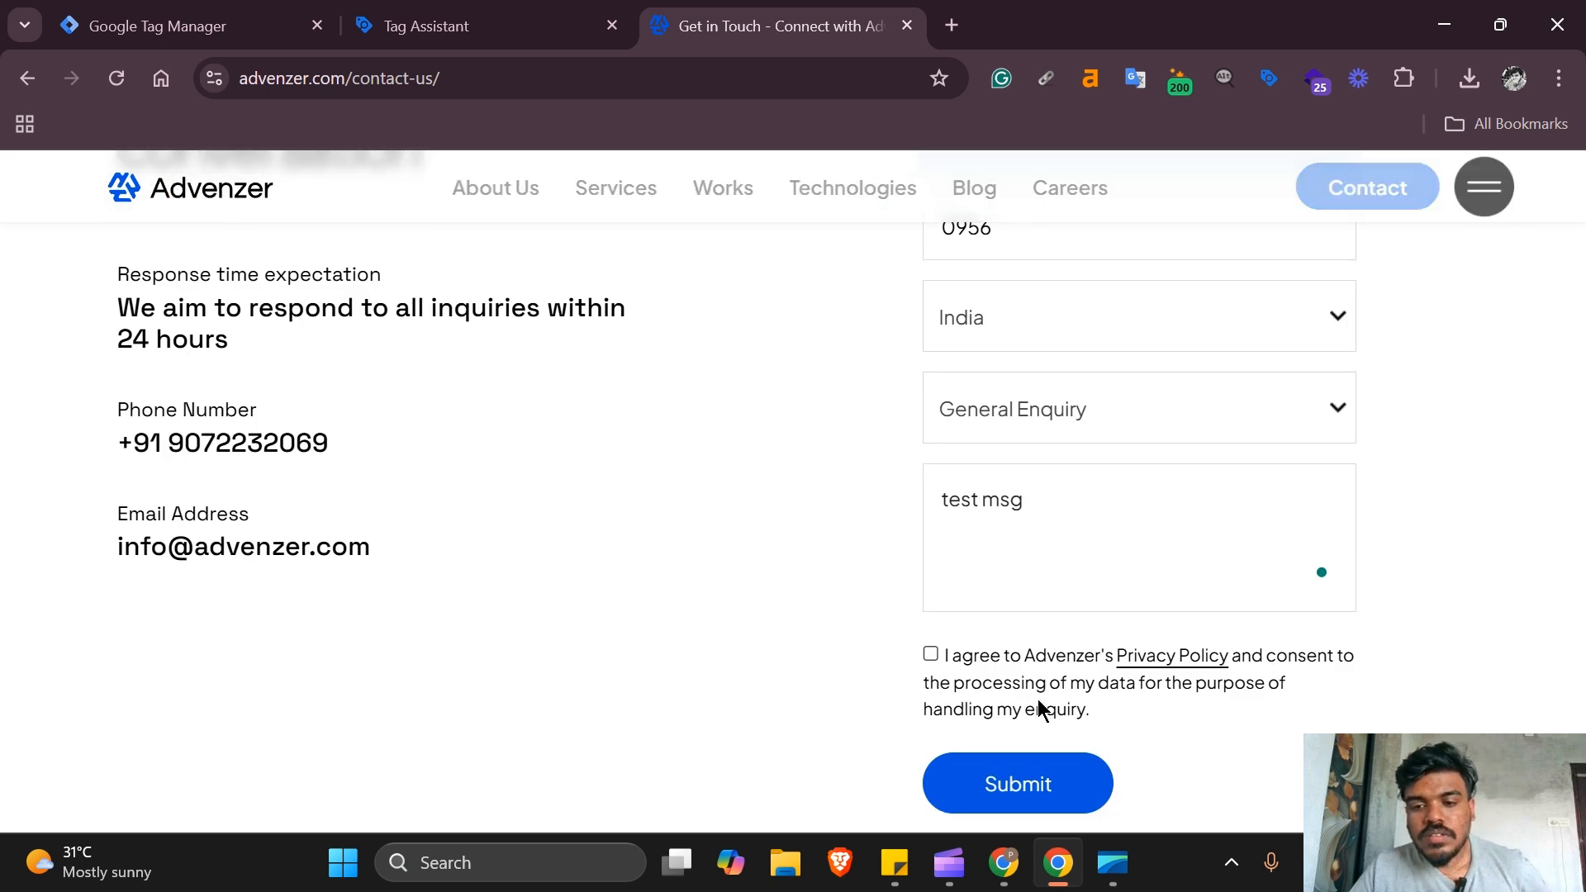
left_click(931, 655)
left_click(995, 788)
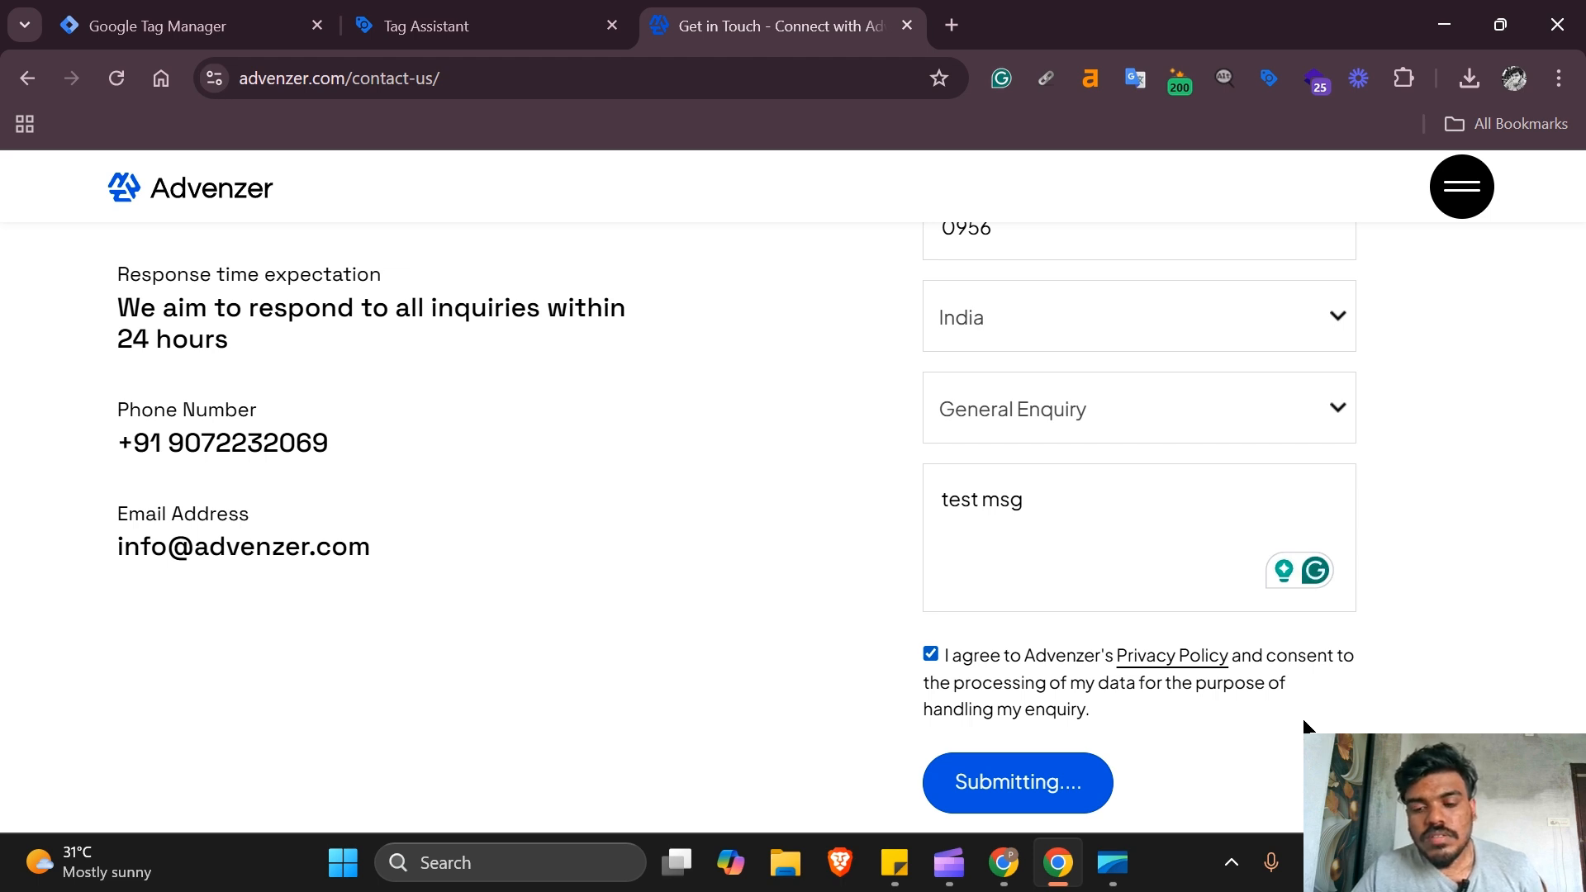
scroll(1304, 722, "down", 1)
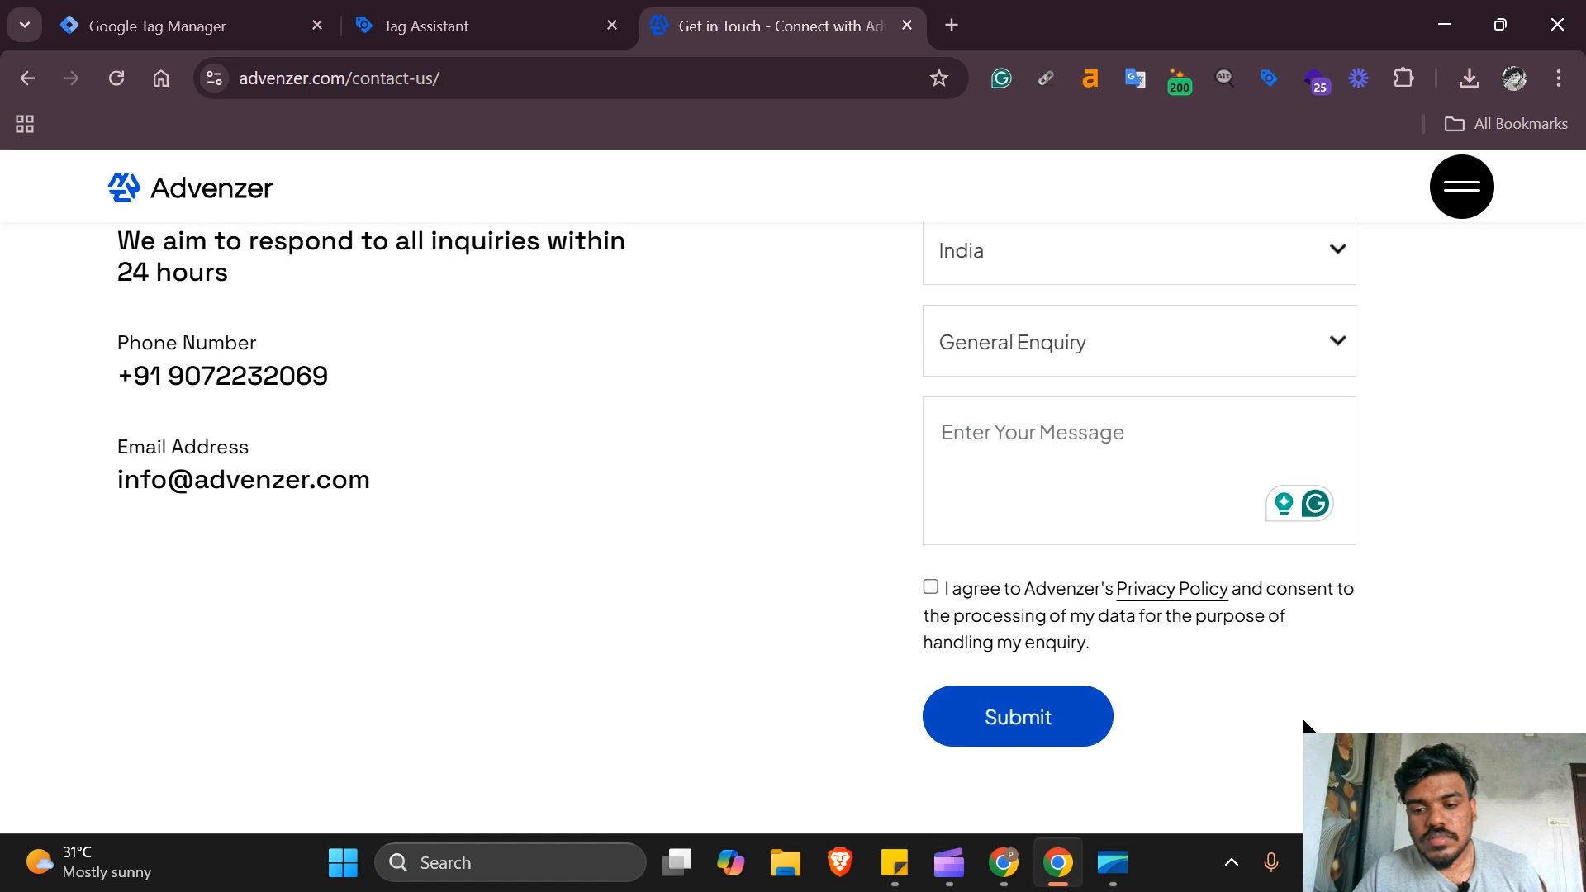
scroll(1302, 718, "down", 3)
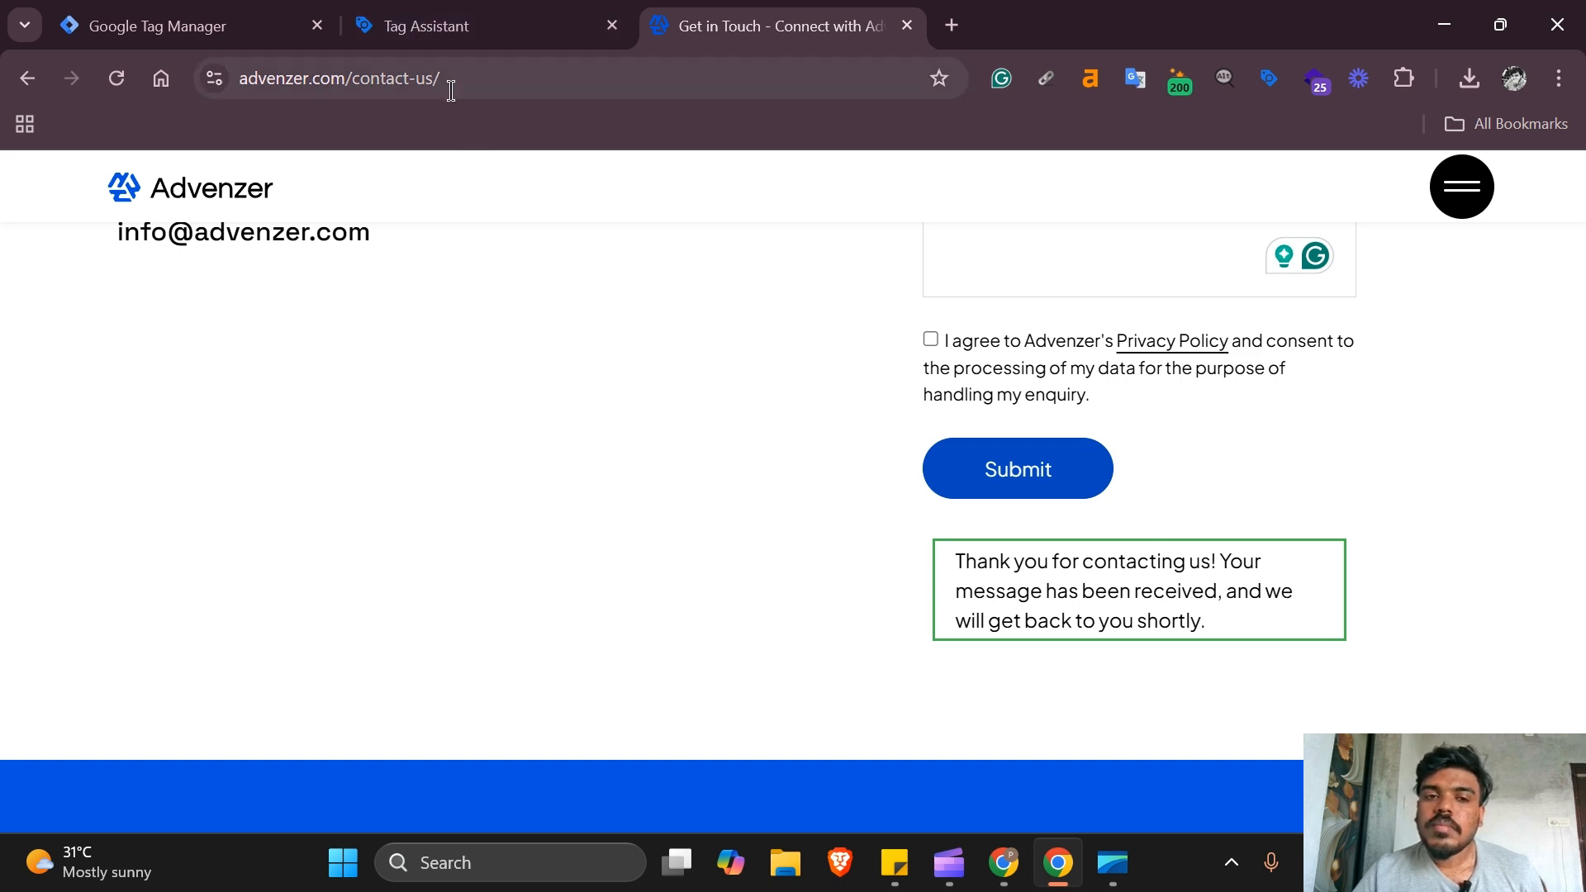
- Copy the contact page's full URL
left_click(370, 76)
double_click(370, 75)
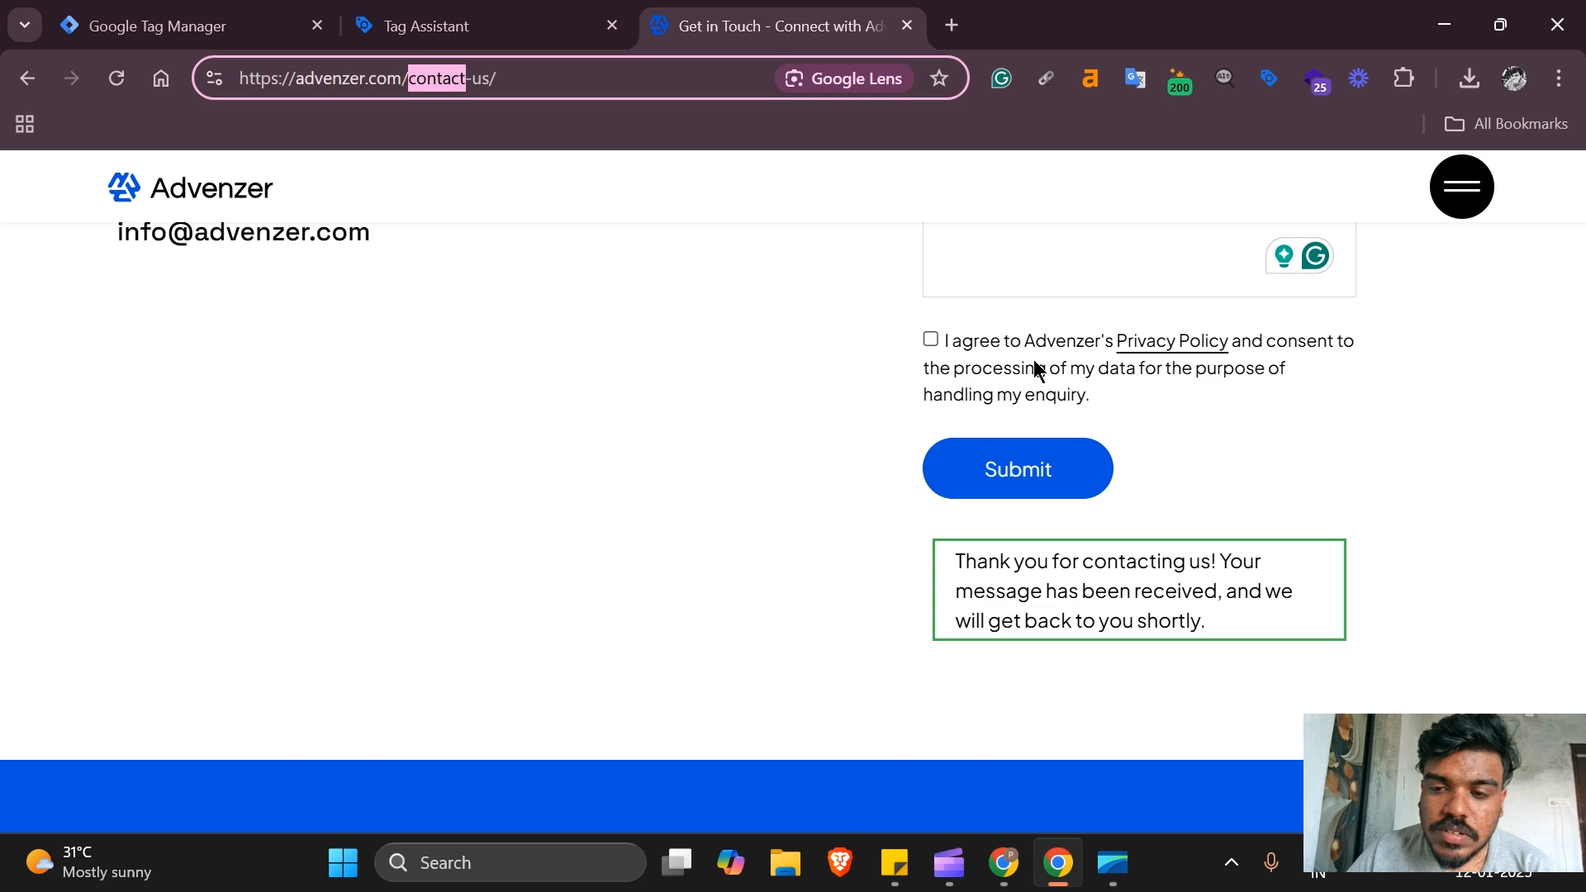
scroll(1033, 361, "up", 5)
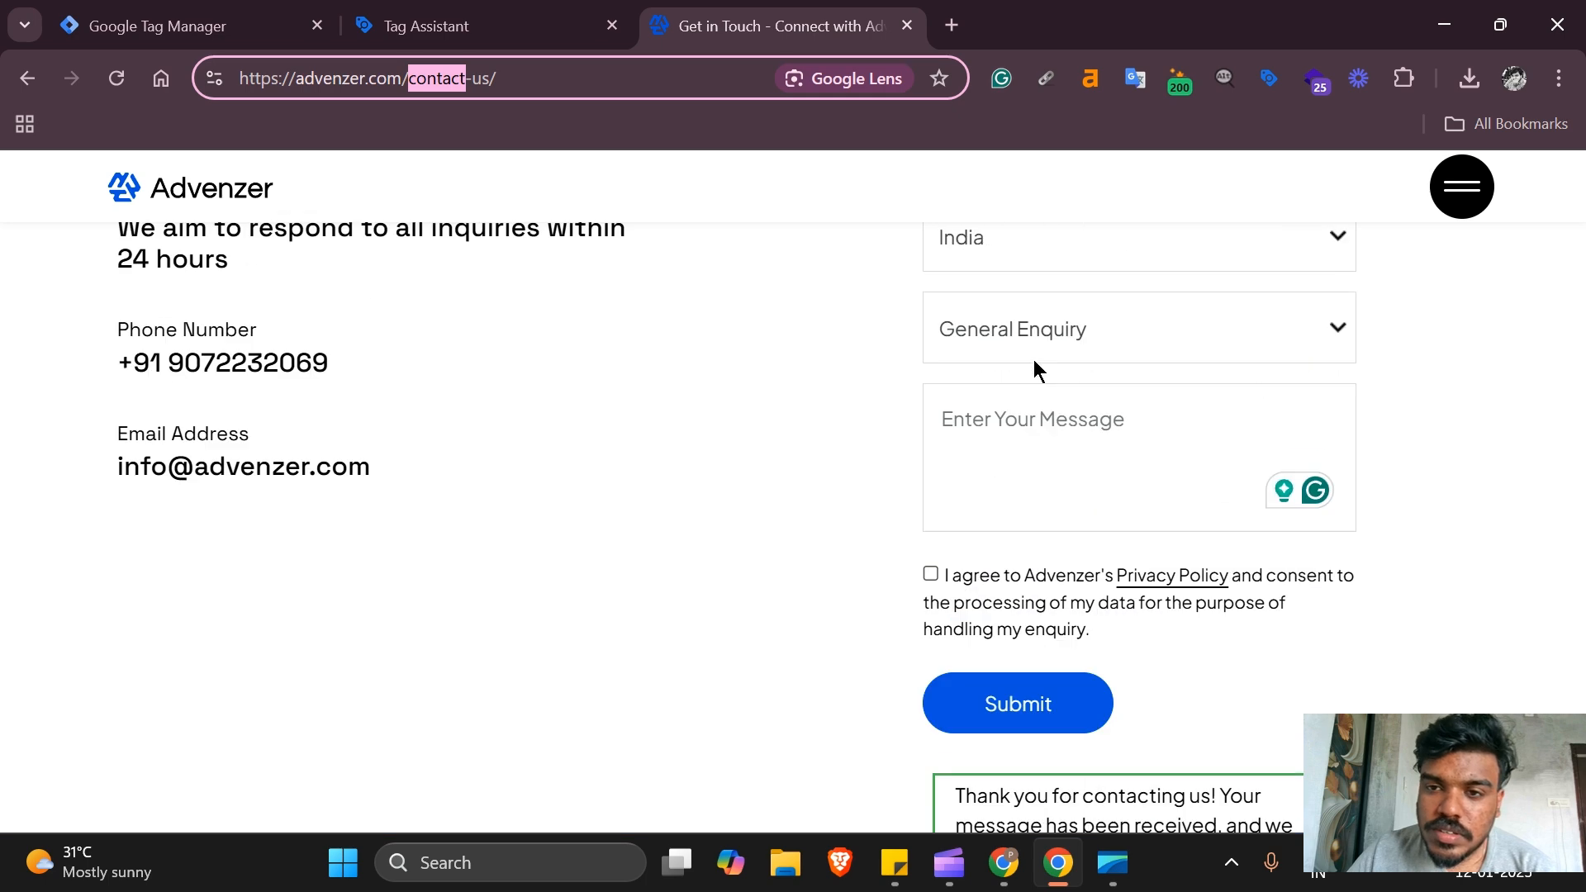
left_click(571, 76)
key("ctrl+c")
left_click(463, 10)
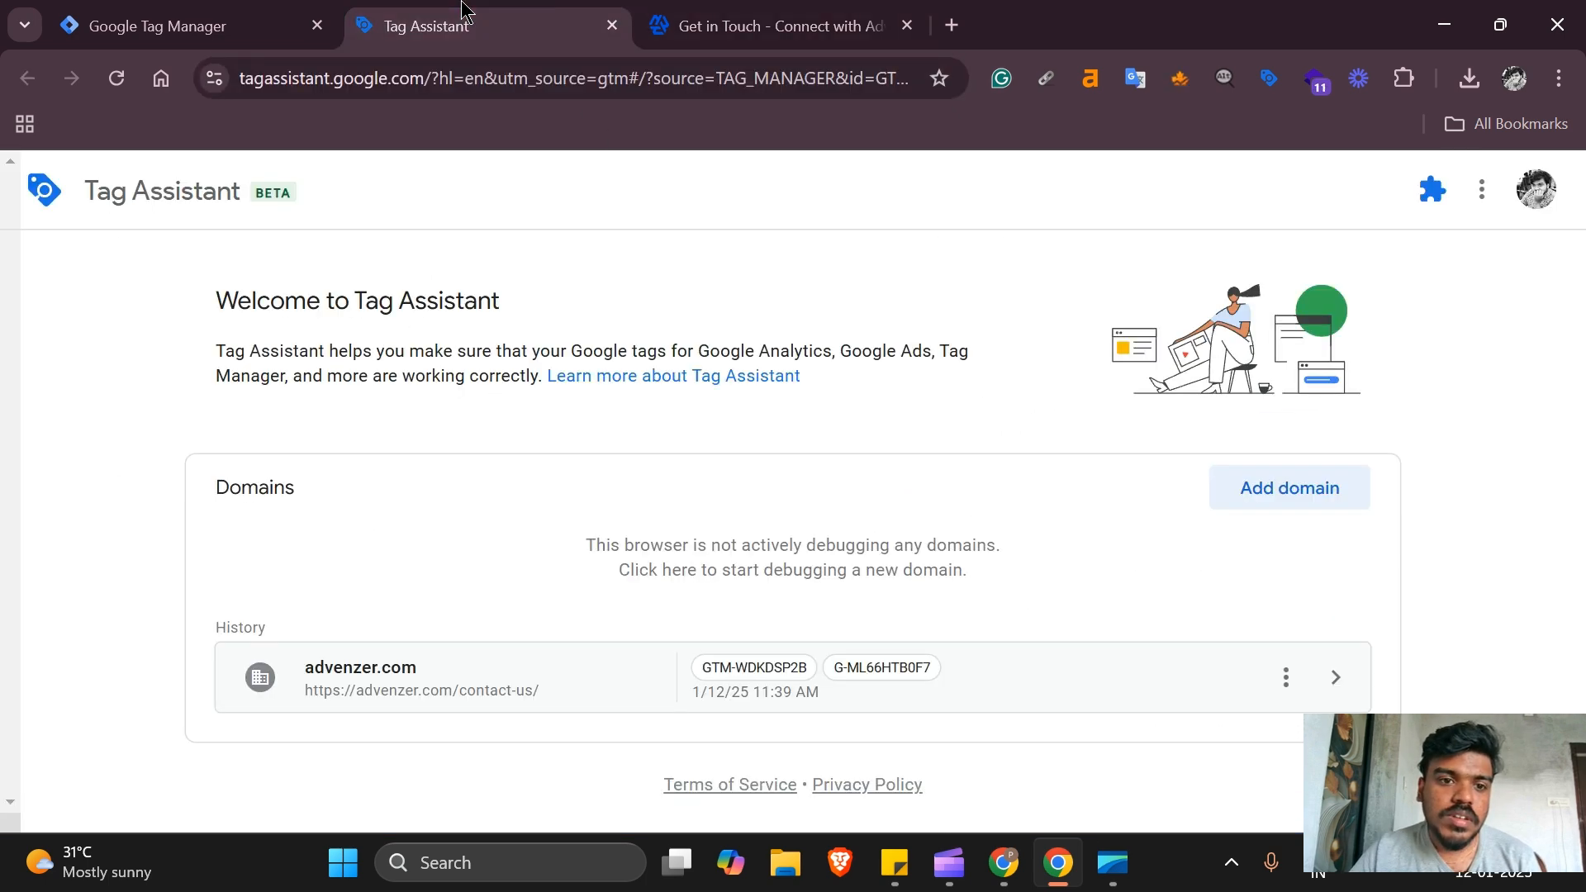
left_click(165, 26)
left_click(1385, 269)
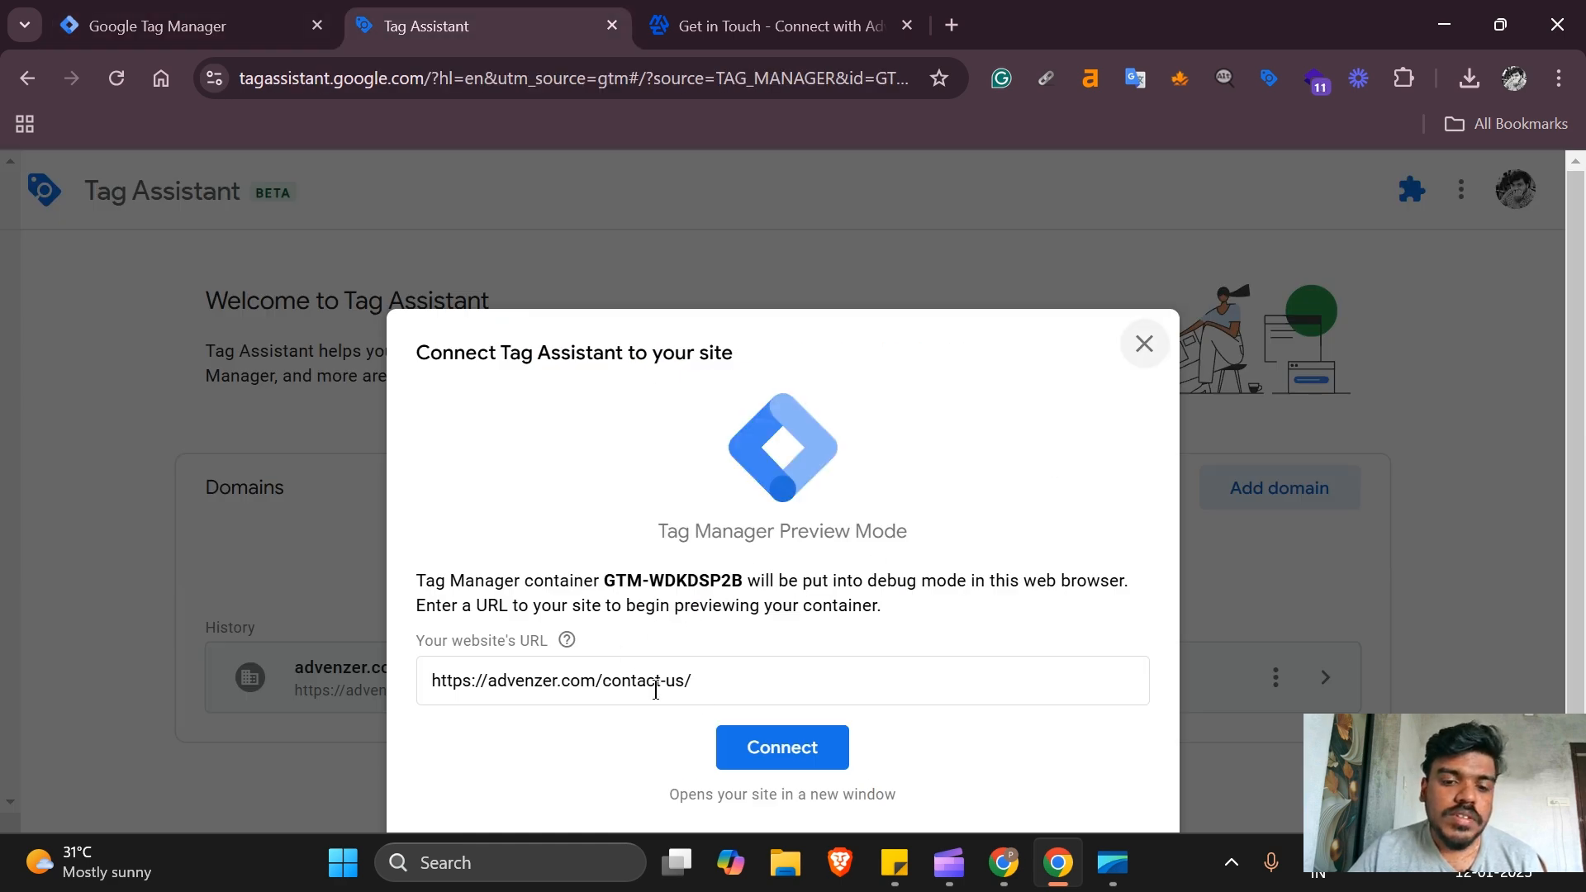
triple_click(655, 690)
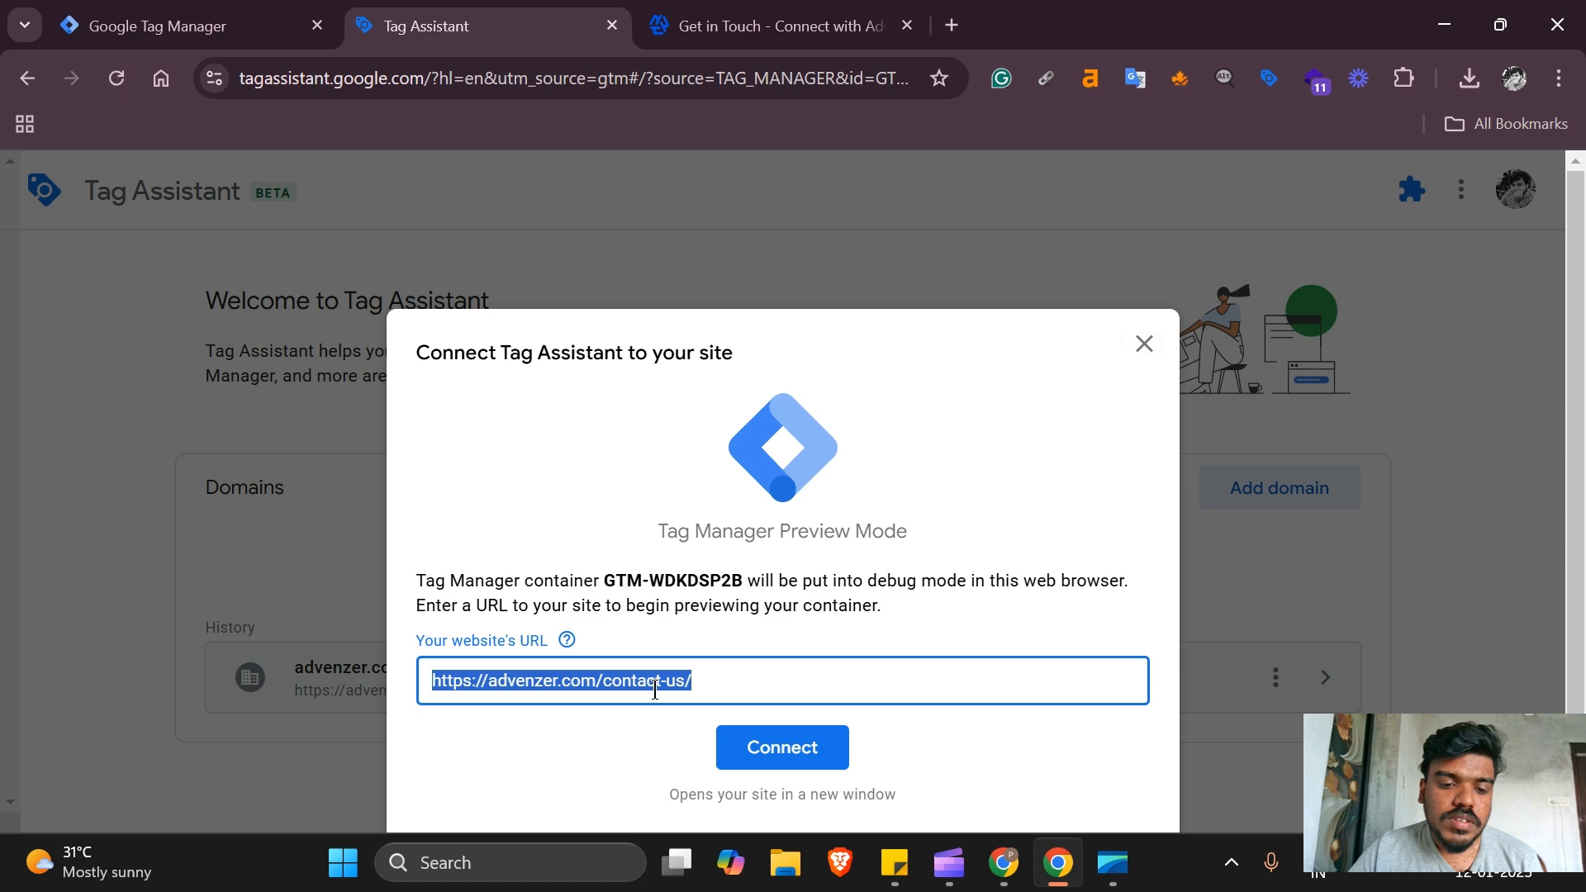
key("ctrl+v")
left_click(818, 755)
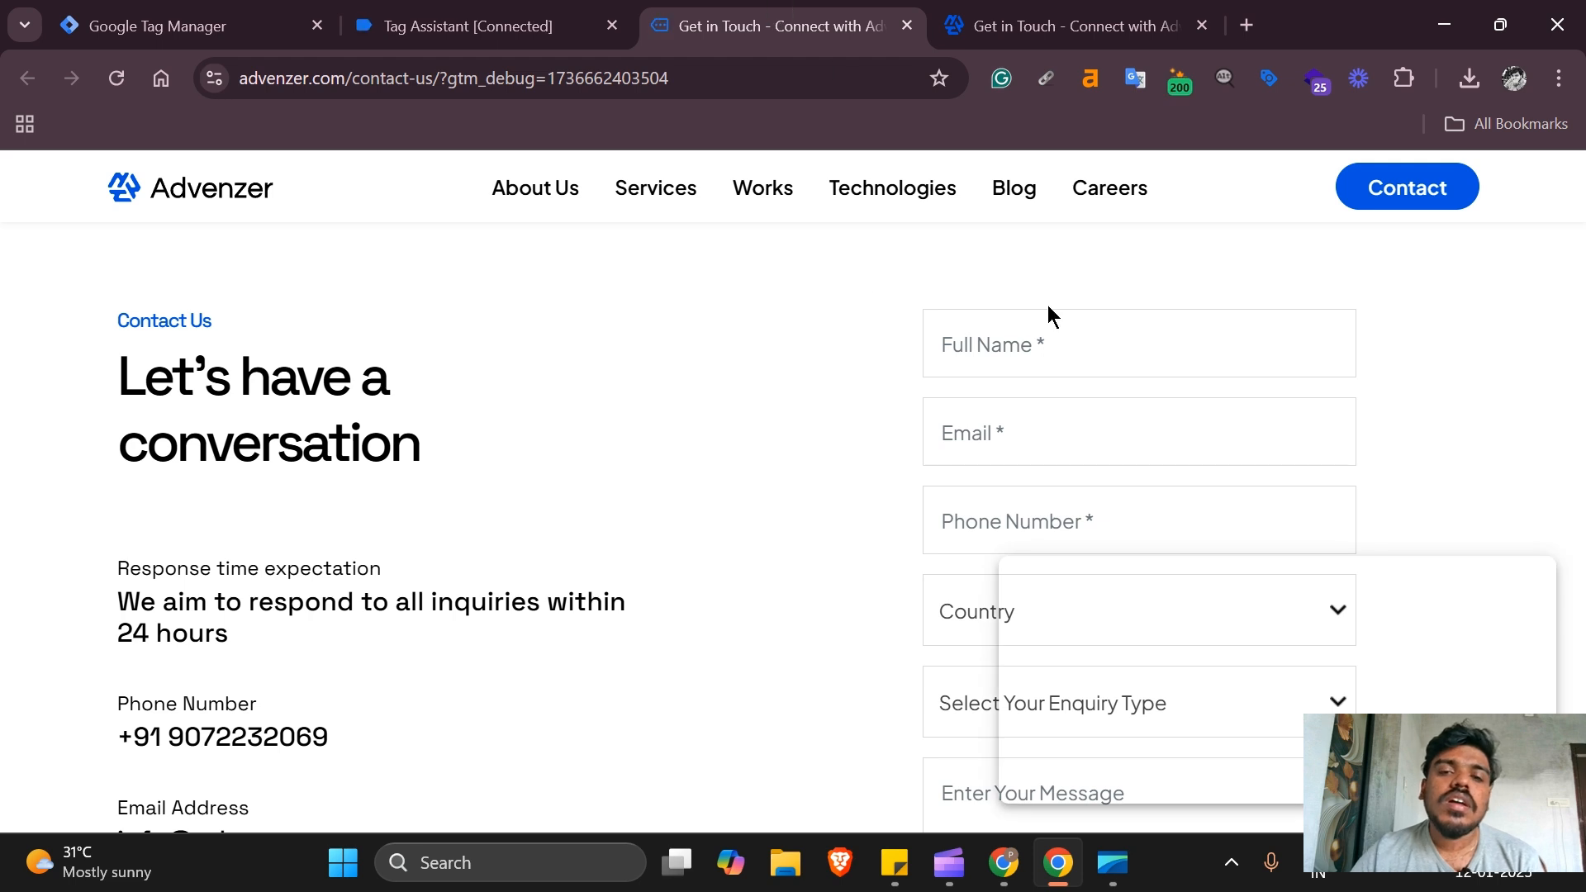
- Inspect the gtm_debug parameter in the page URL, then collapse the Tag Assistant badge and move it clear of the form
left_click(450, 86)
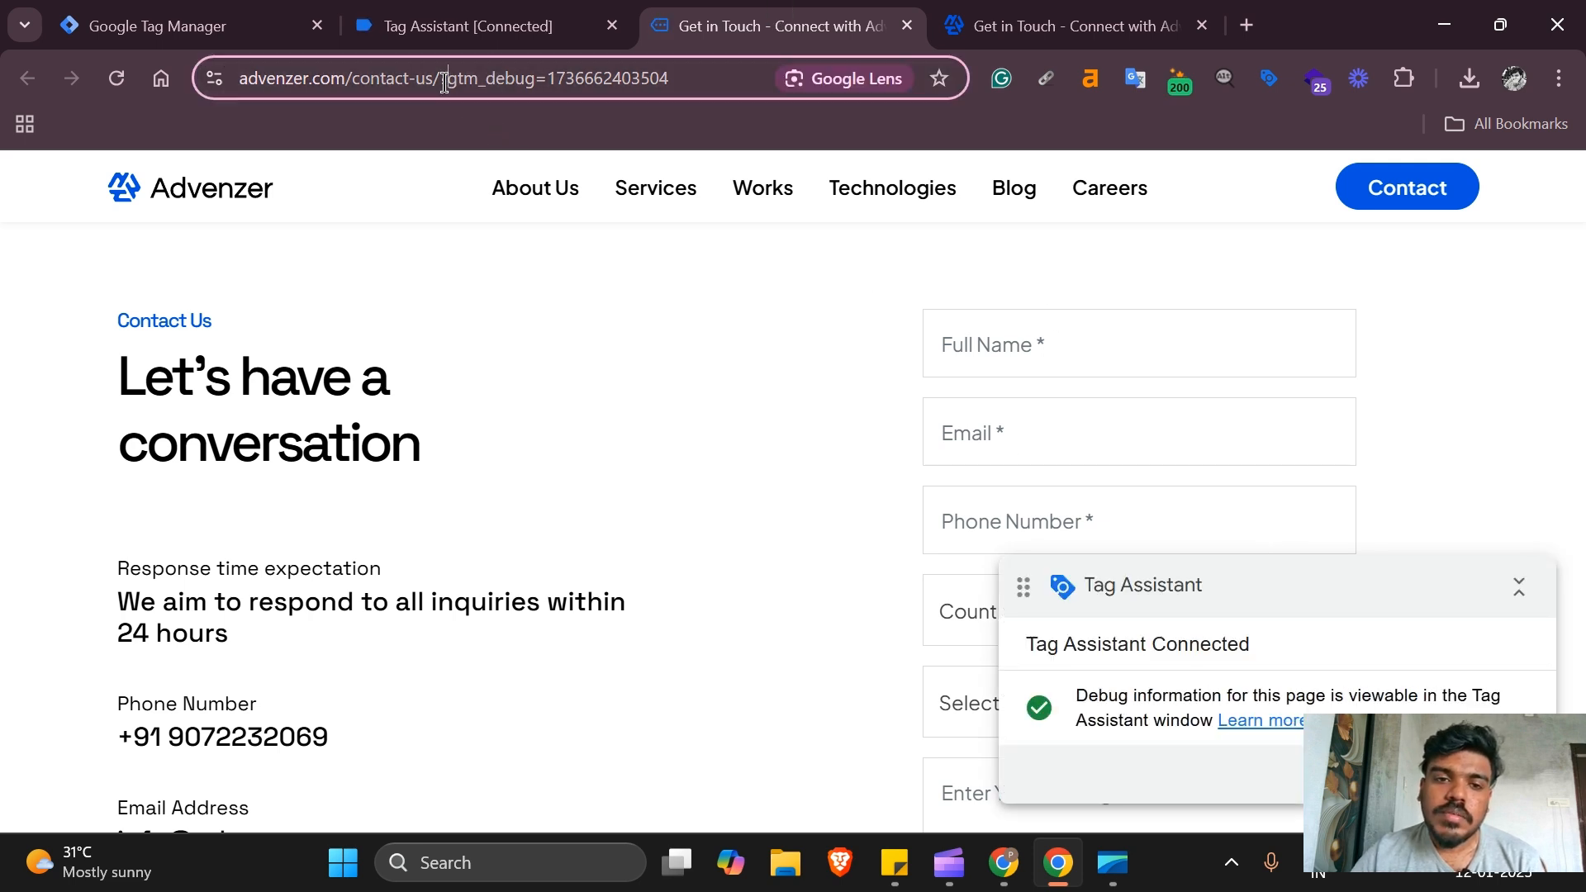
left_click_drag(503, 79, 730, 96)
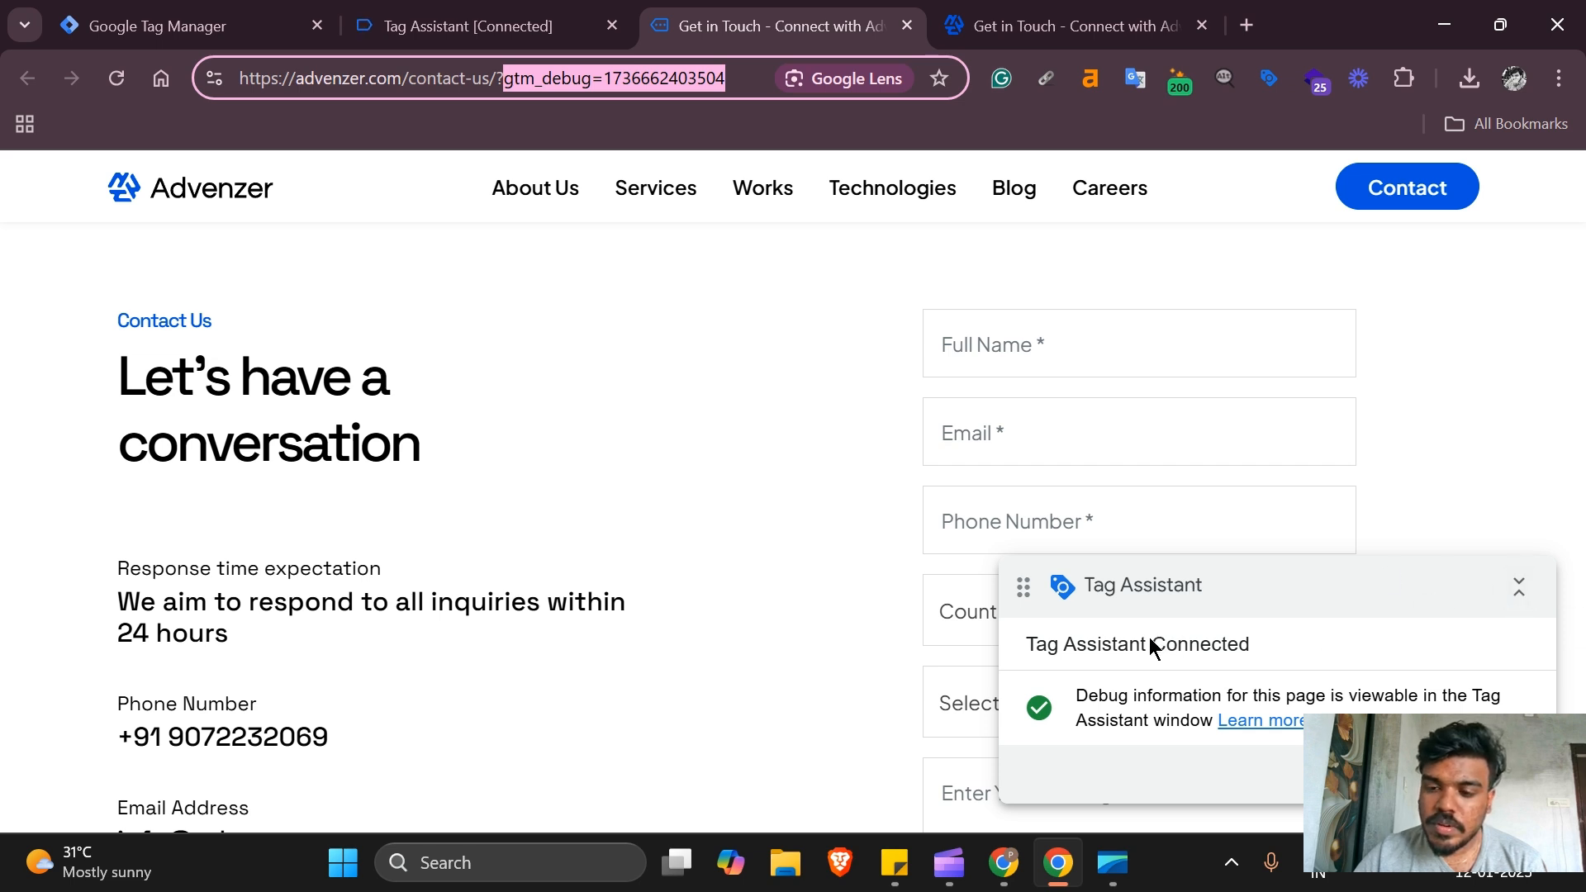
left_click(1520, 588)
left_click_drag(1346, 587, 344, 514)
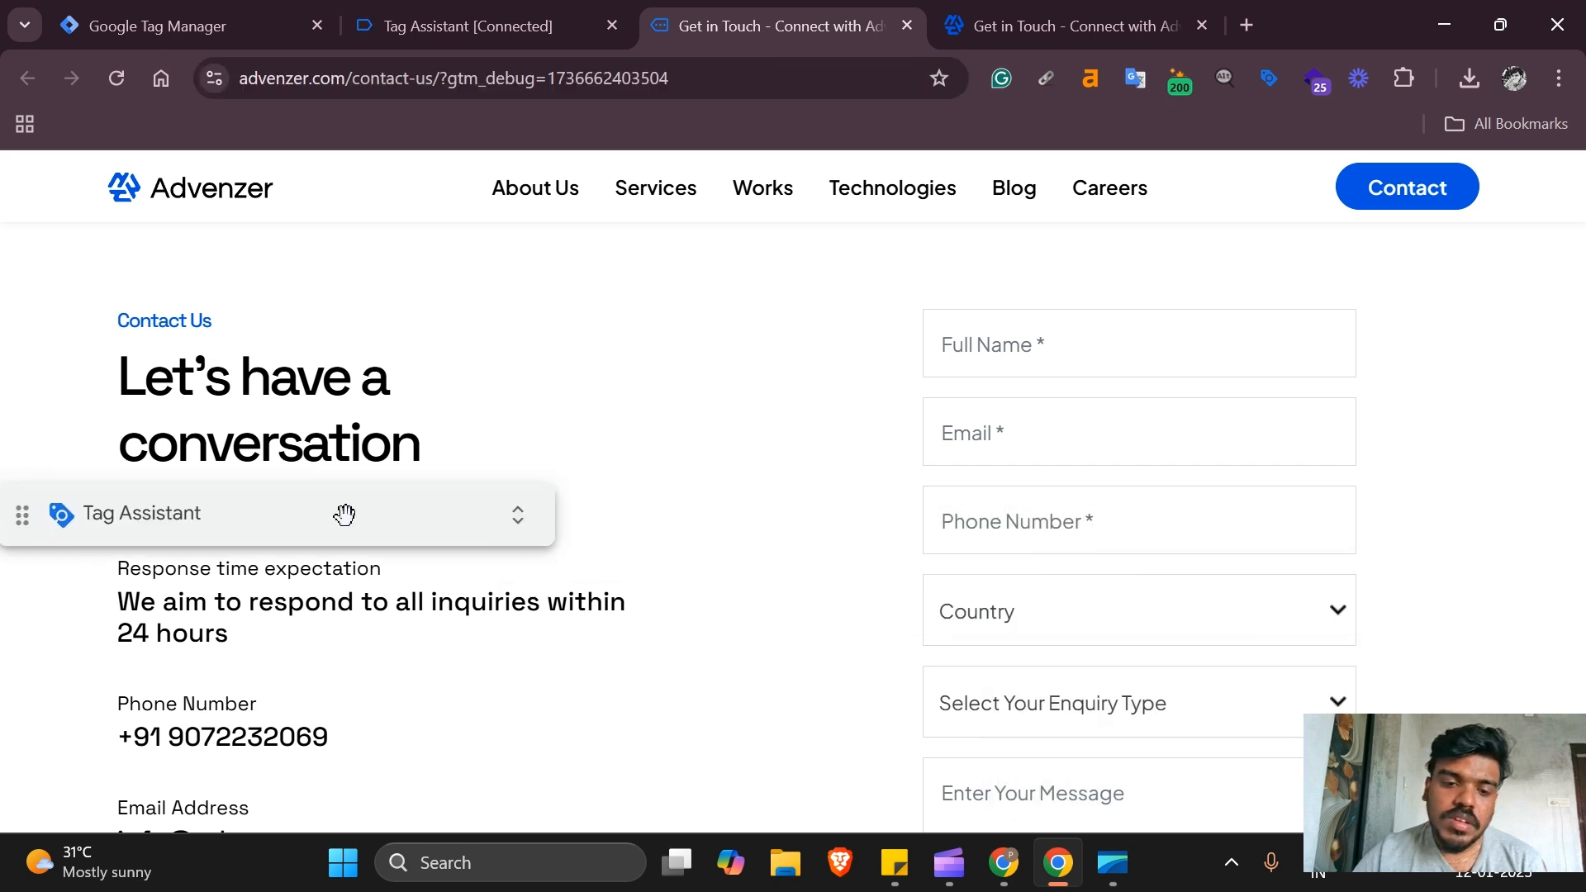
- Continue into the connected Tag Assistant session and review the tags fired in the container summary
left_click(460, 27)
left_click(812, 616)
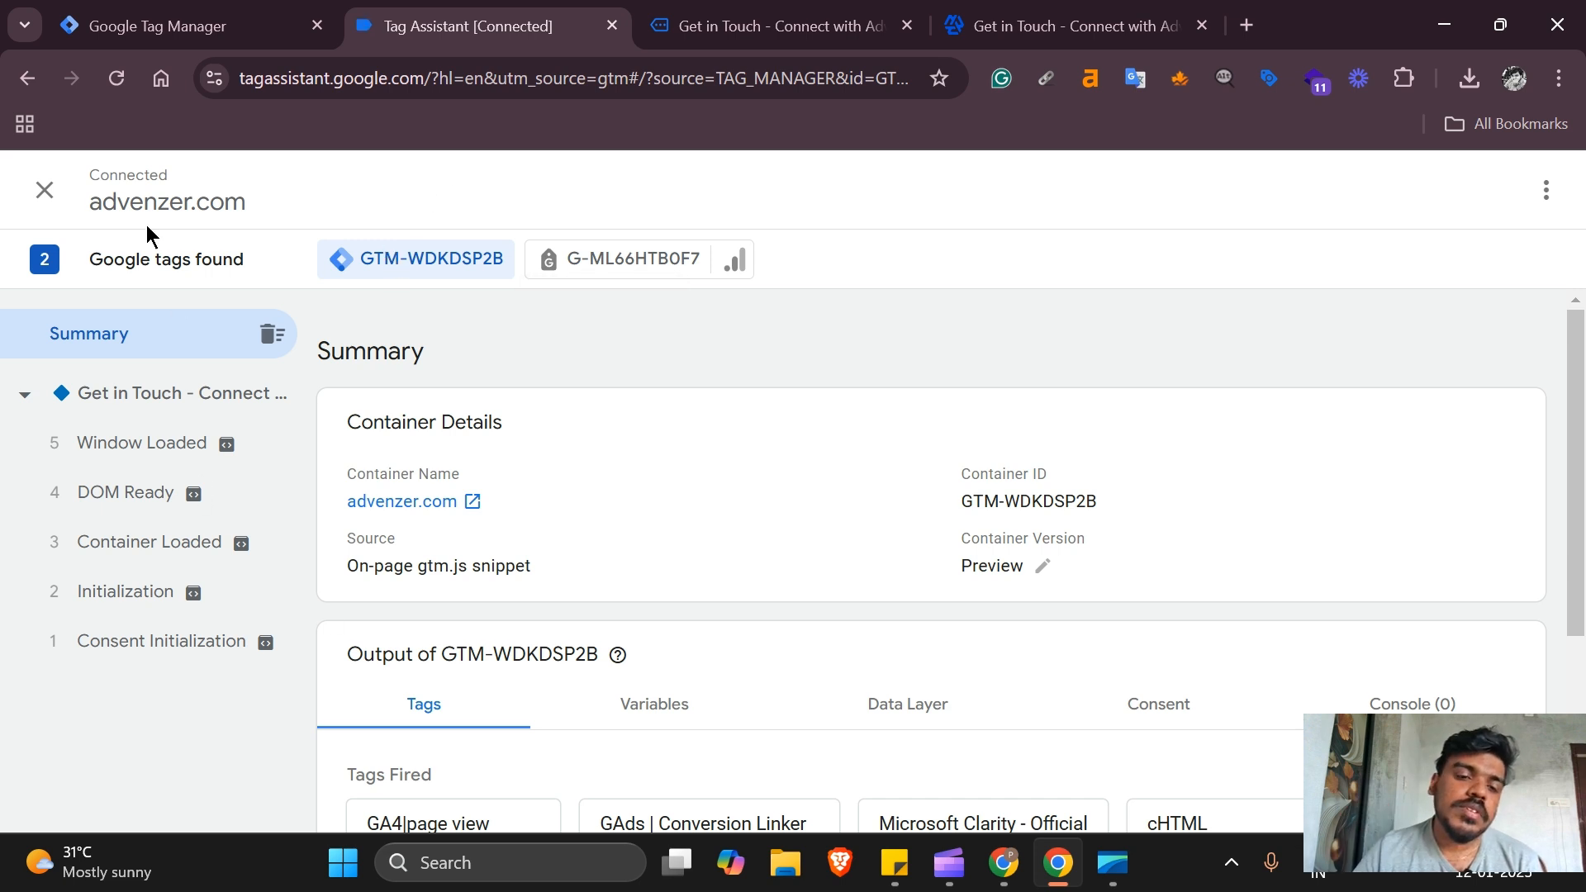
scroll(555, 446, "down", 3)
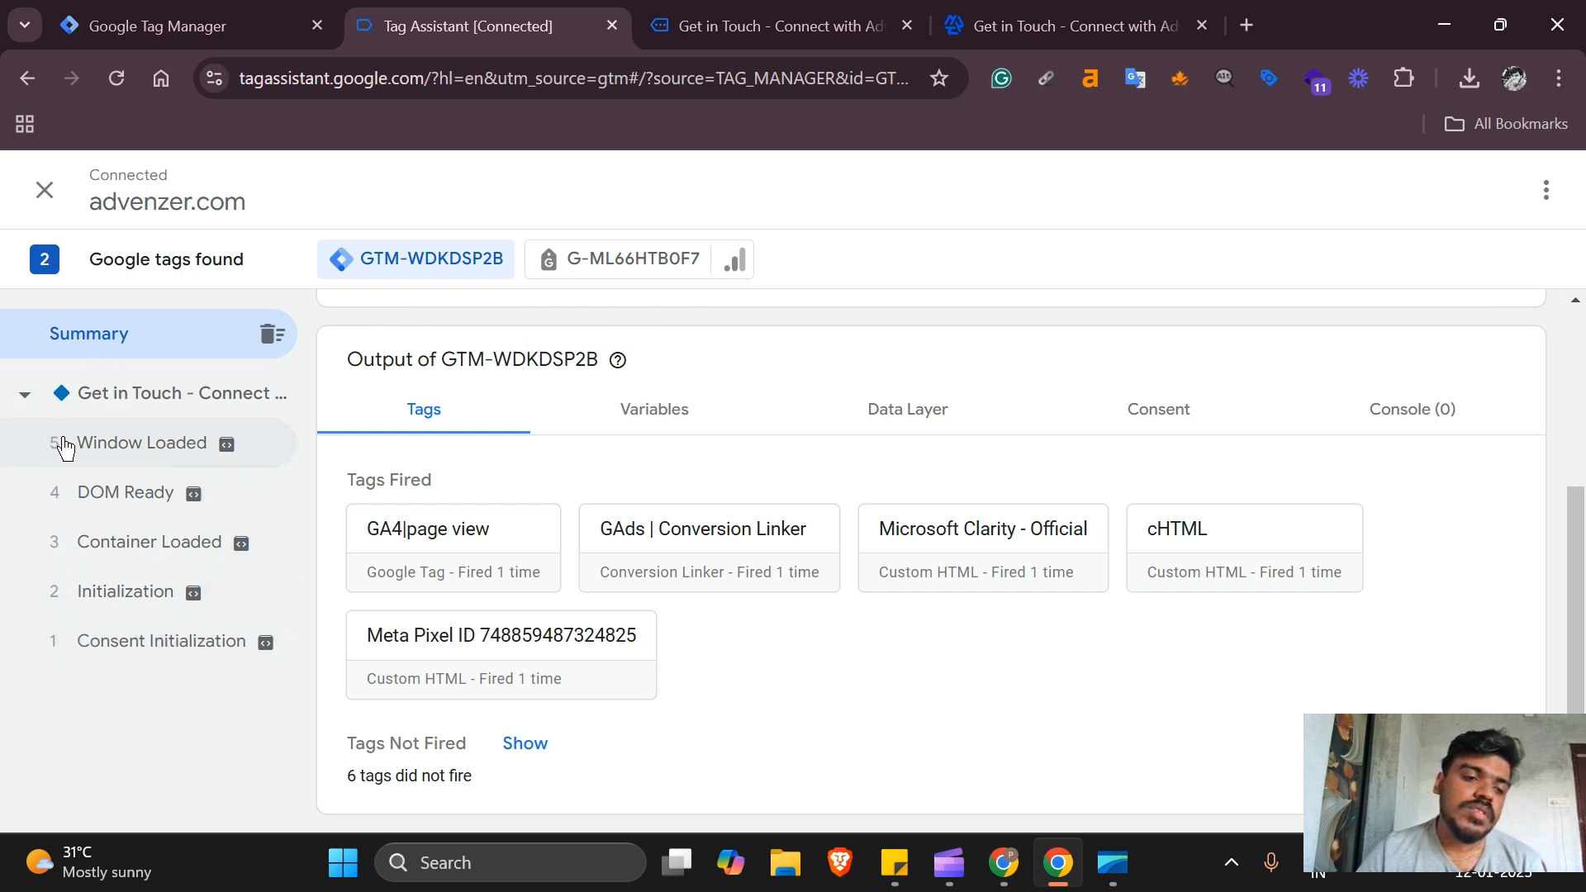
- Examine the tags output for each event from Consent Initialization to Window Loaded, and for the page as a whole
left_click(109, 649)
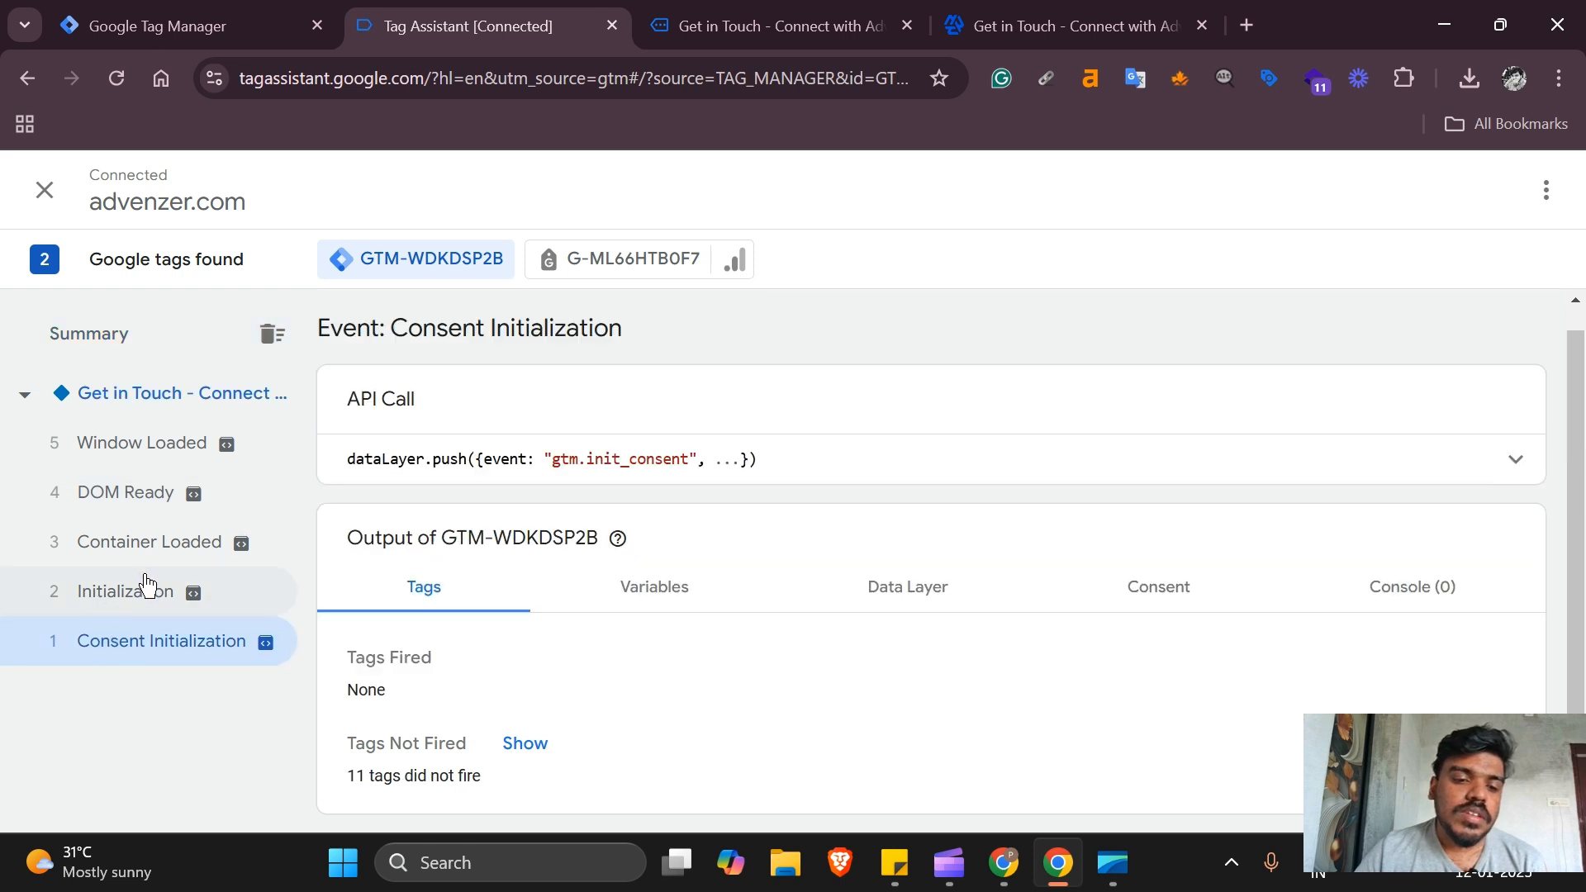
left_click(147, 585)
left_click(137, 541)
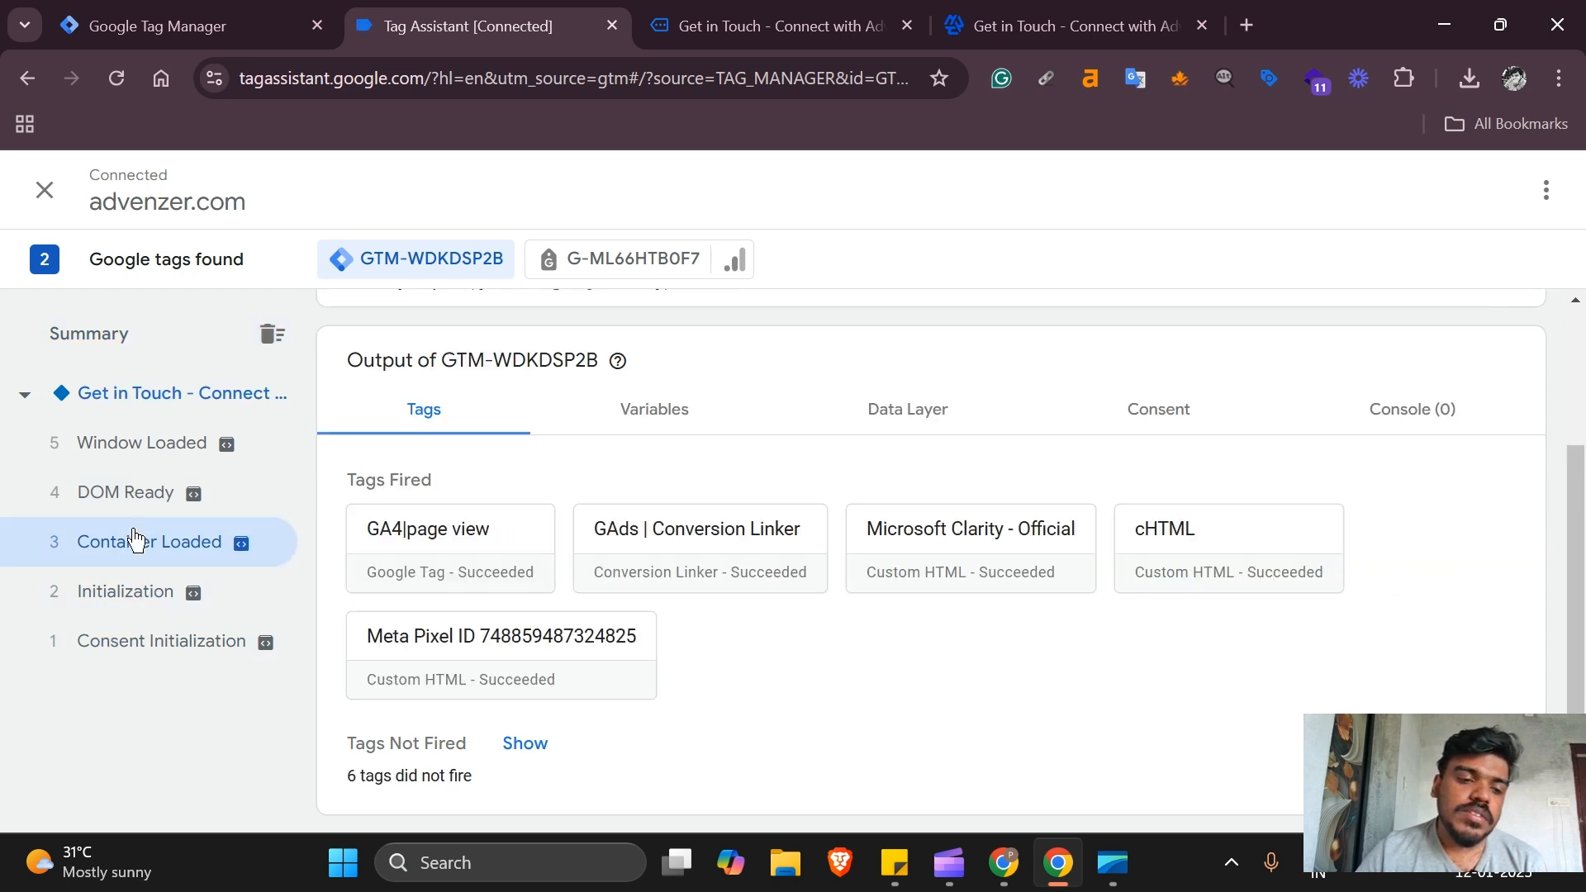
left_click(118, 496)
left_click(107, 459)
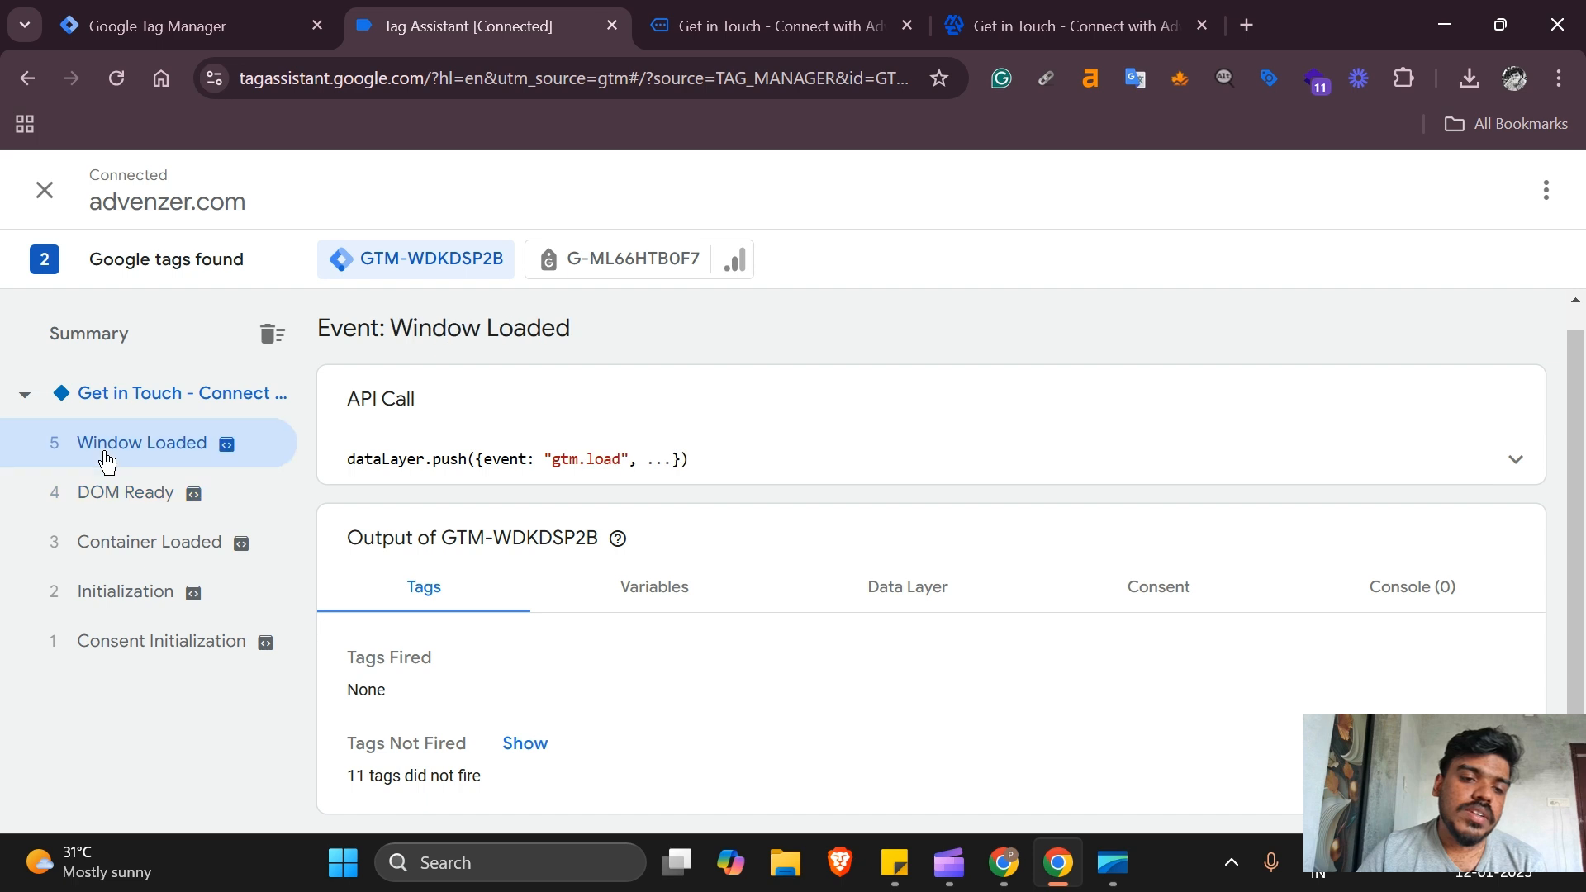
left_click(147, 406)
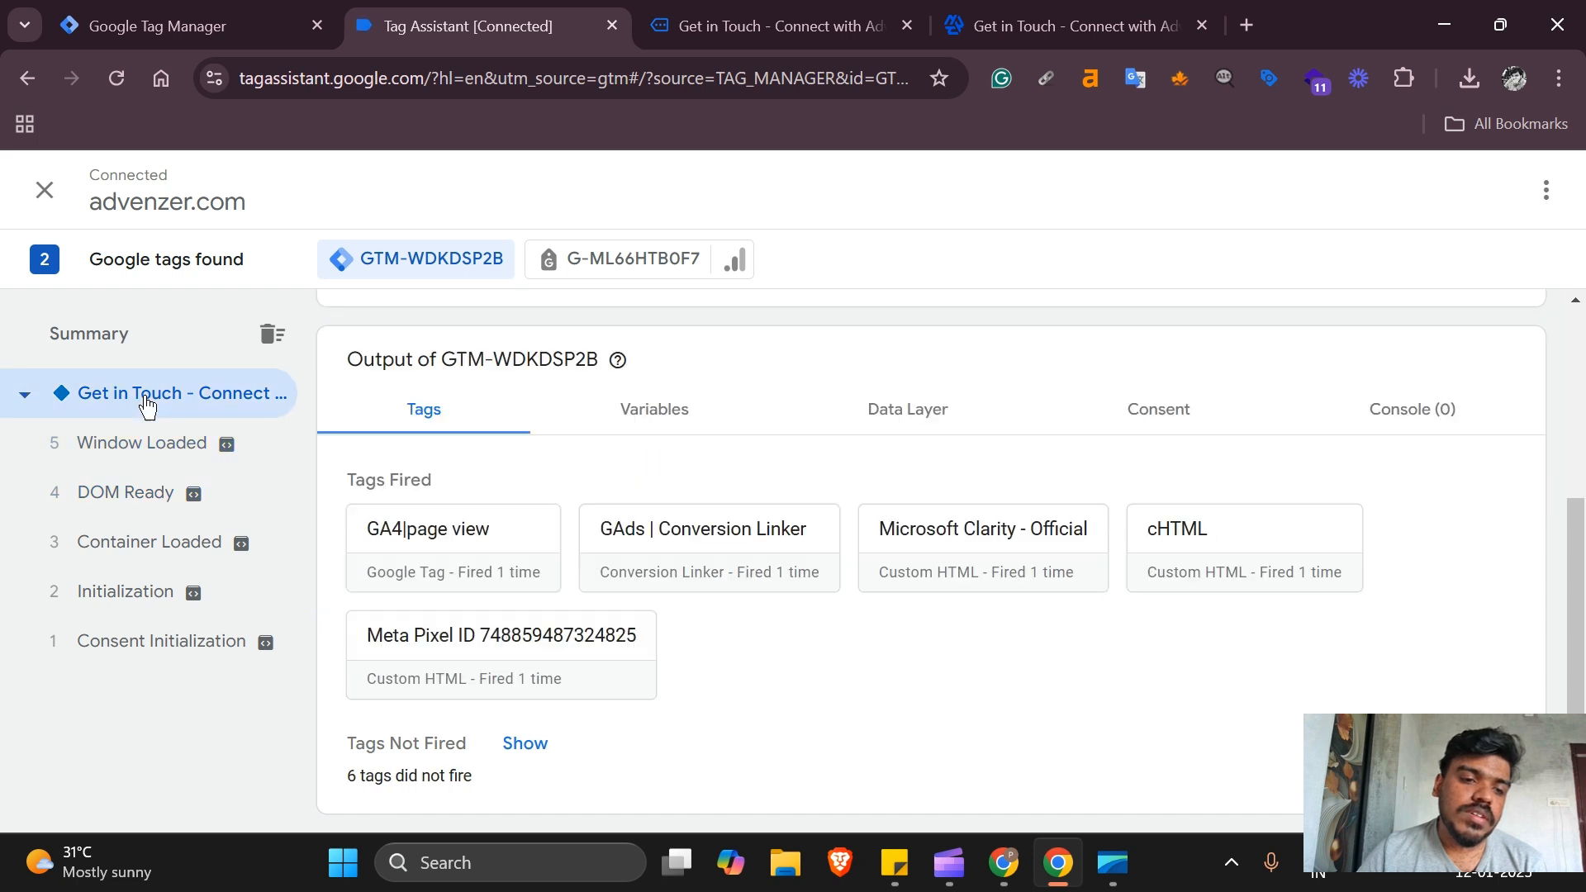
- View the summary of the Google tag G-ML66HTB0F7 and return to that of container GTM-WDKDSP2B
left_click(600, 264)
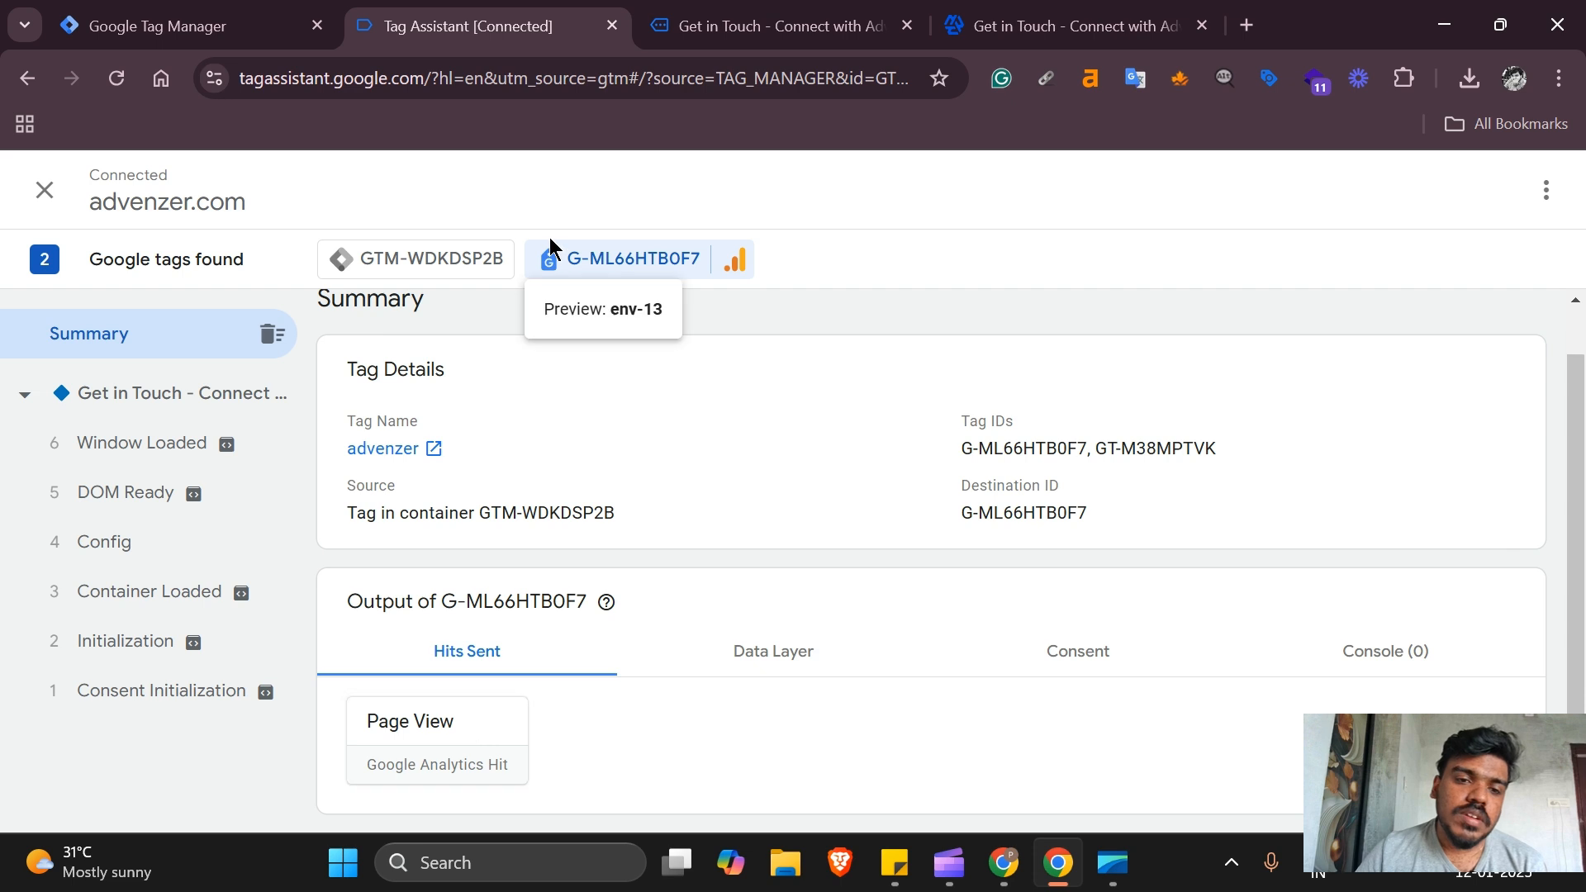
left_click(444, 264)
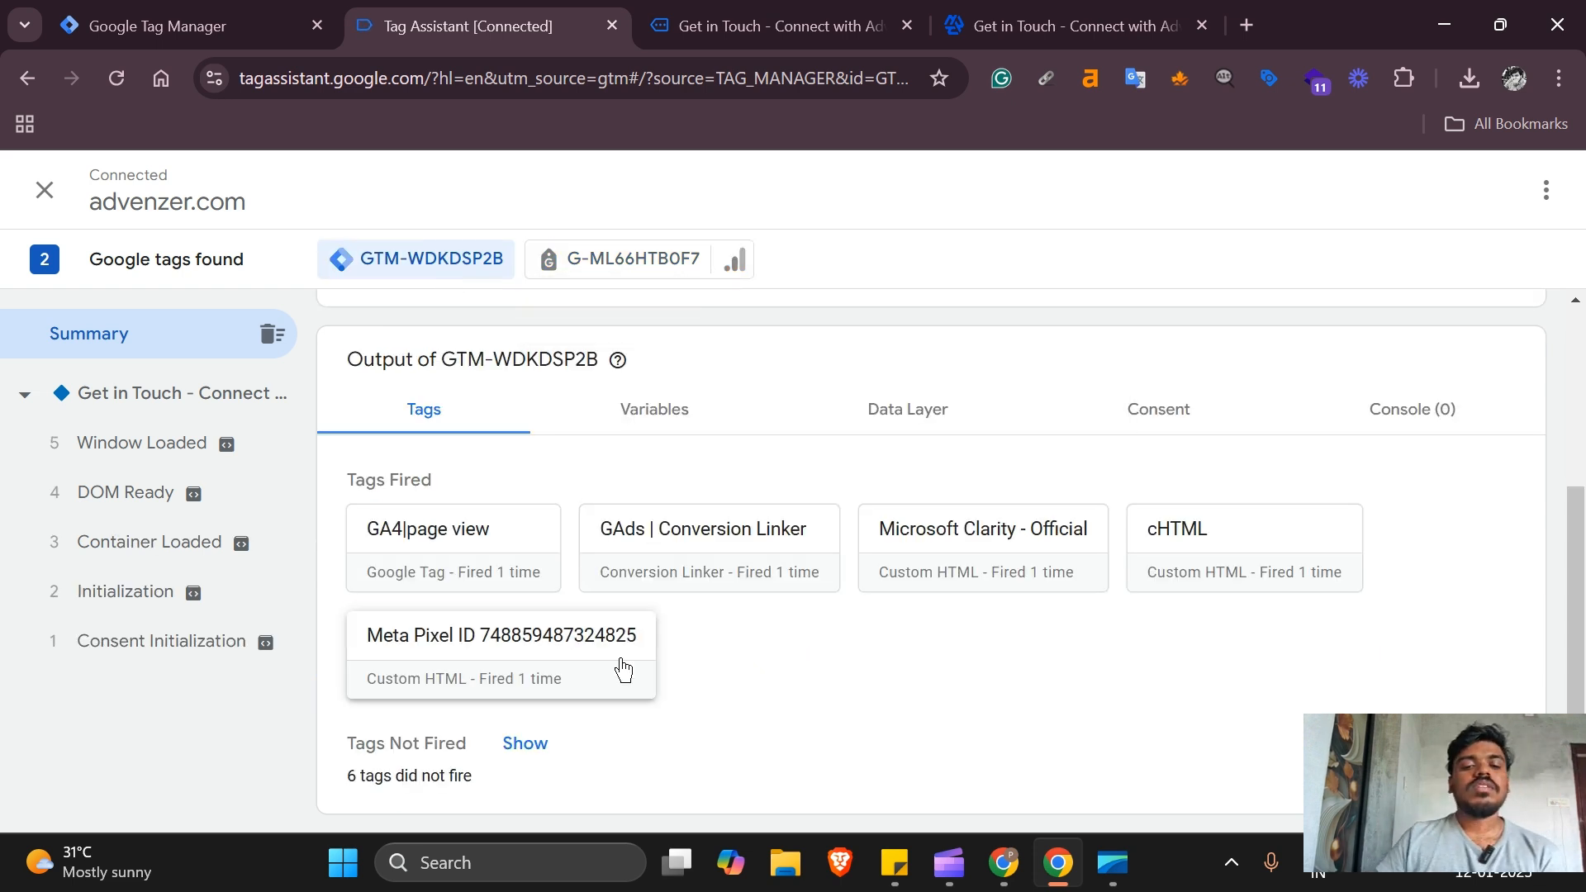
scroll(718, 463, "up", 3)
- Return to the Advenzer contact page and fill in the contact's full name, e-mail and phone number
left_click(809, 13)
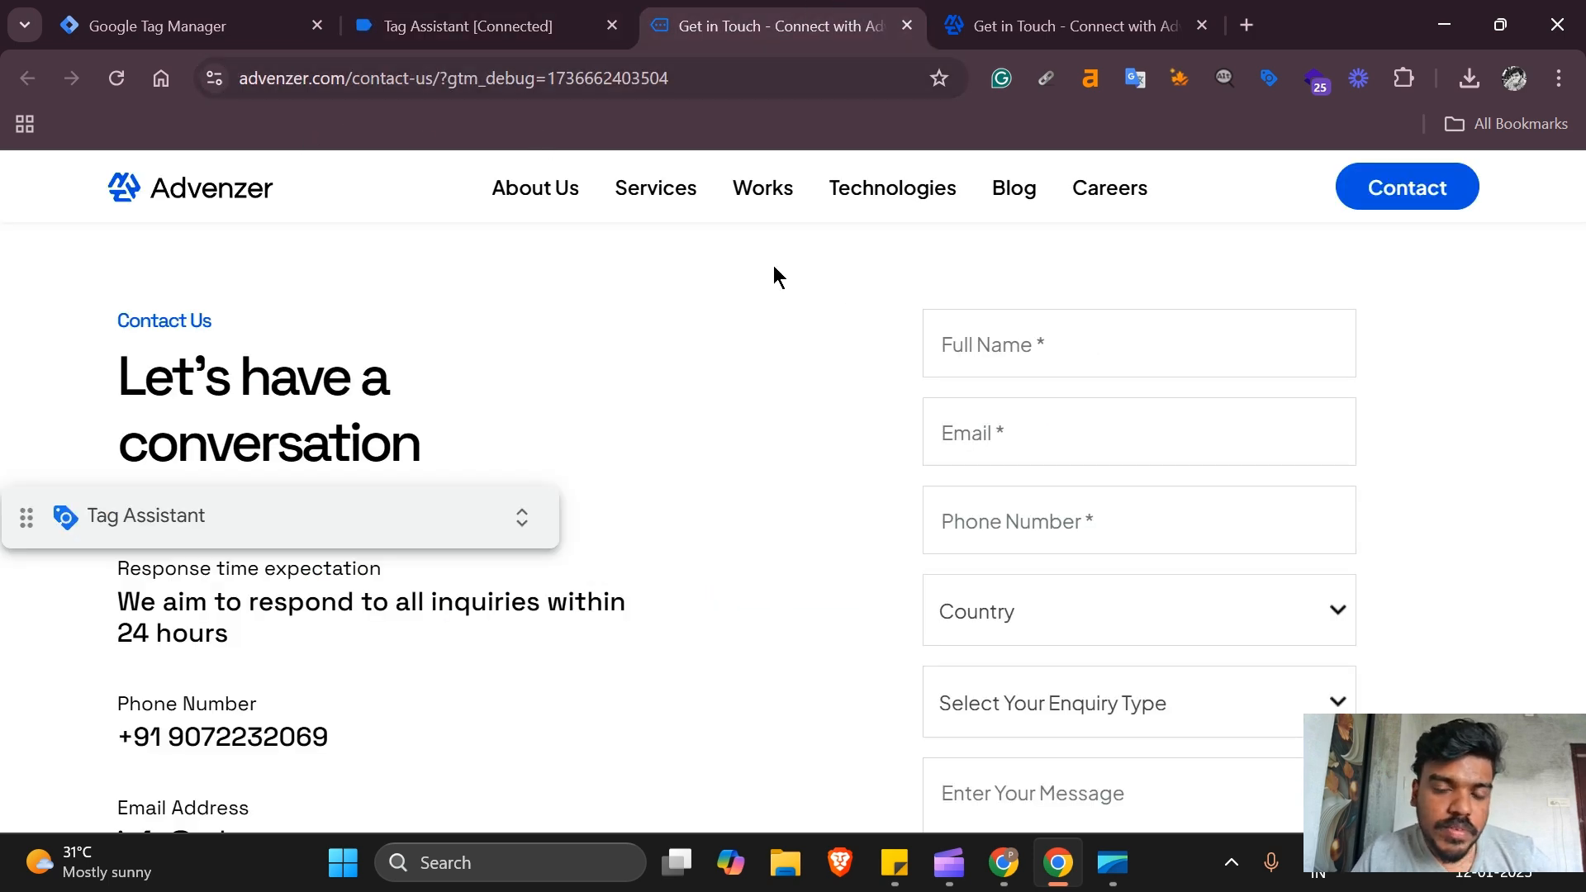
left_click(1009, 345)
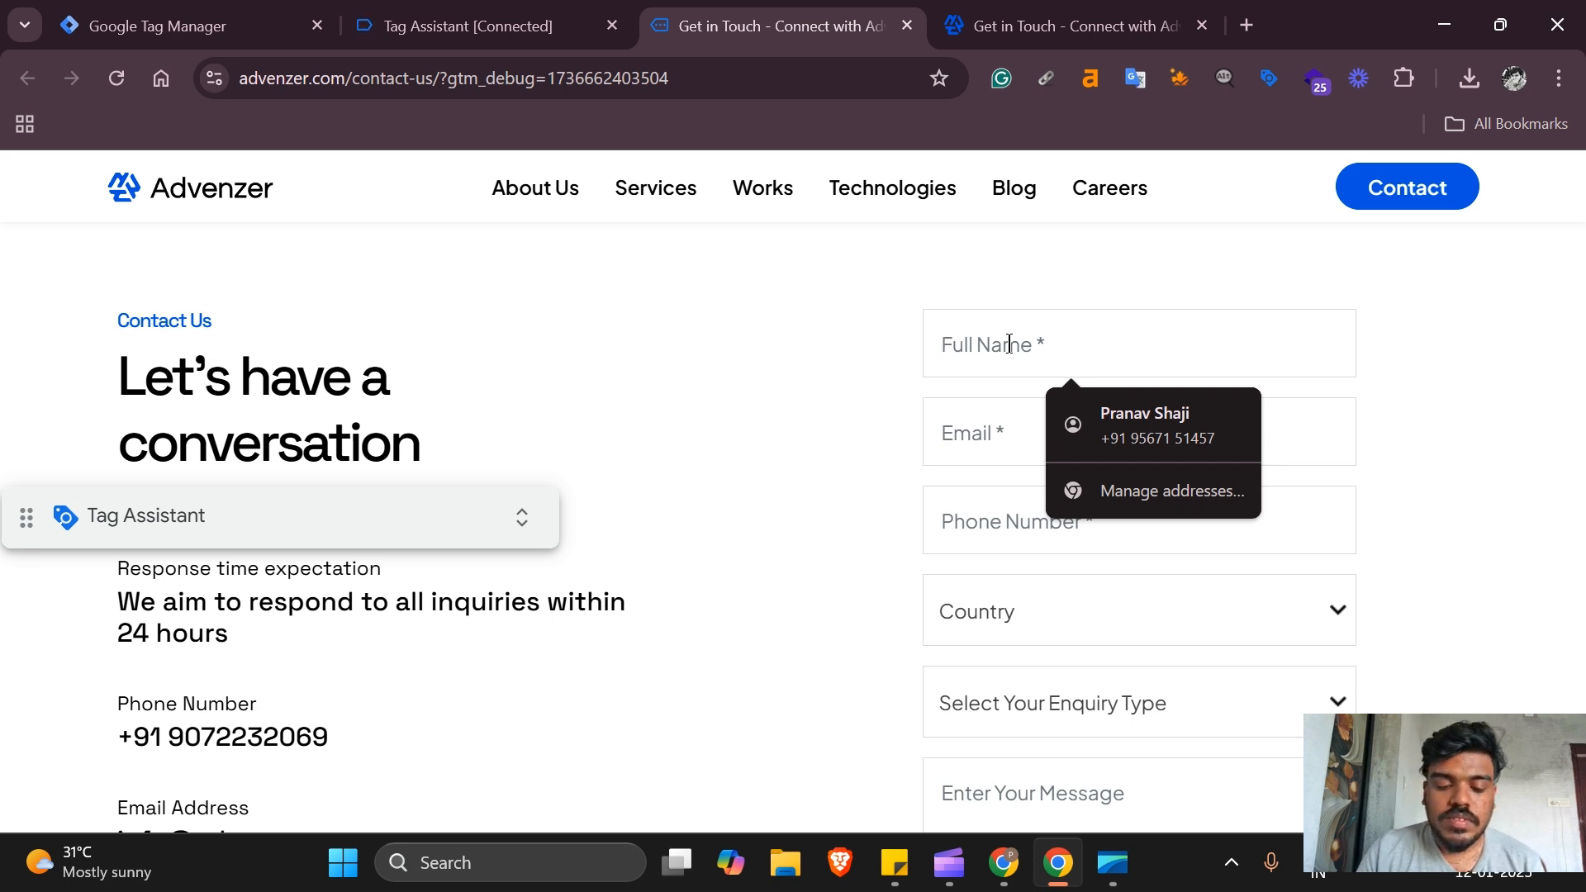
type("pranav")
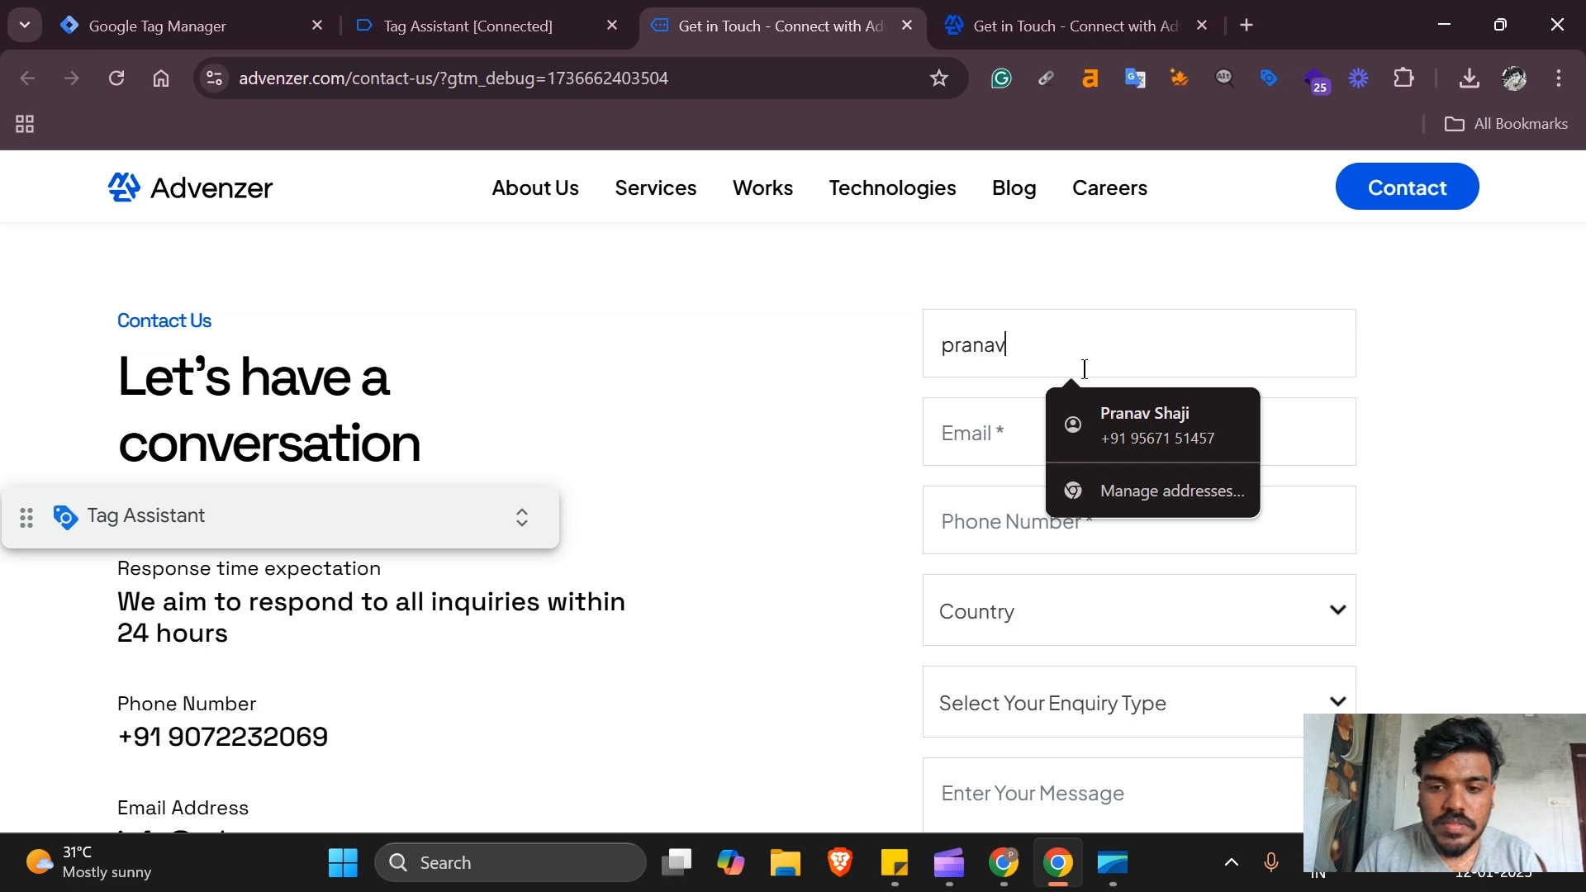
left_click(1029, 410)
left_click(1092, 498)
left_click(1016, 512)
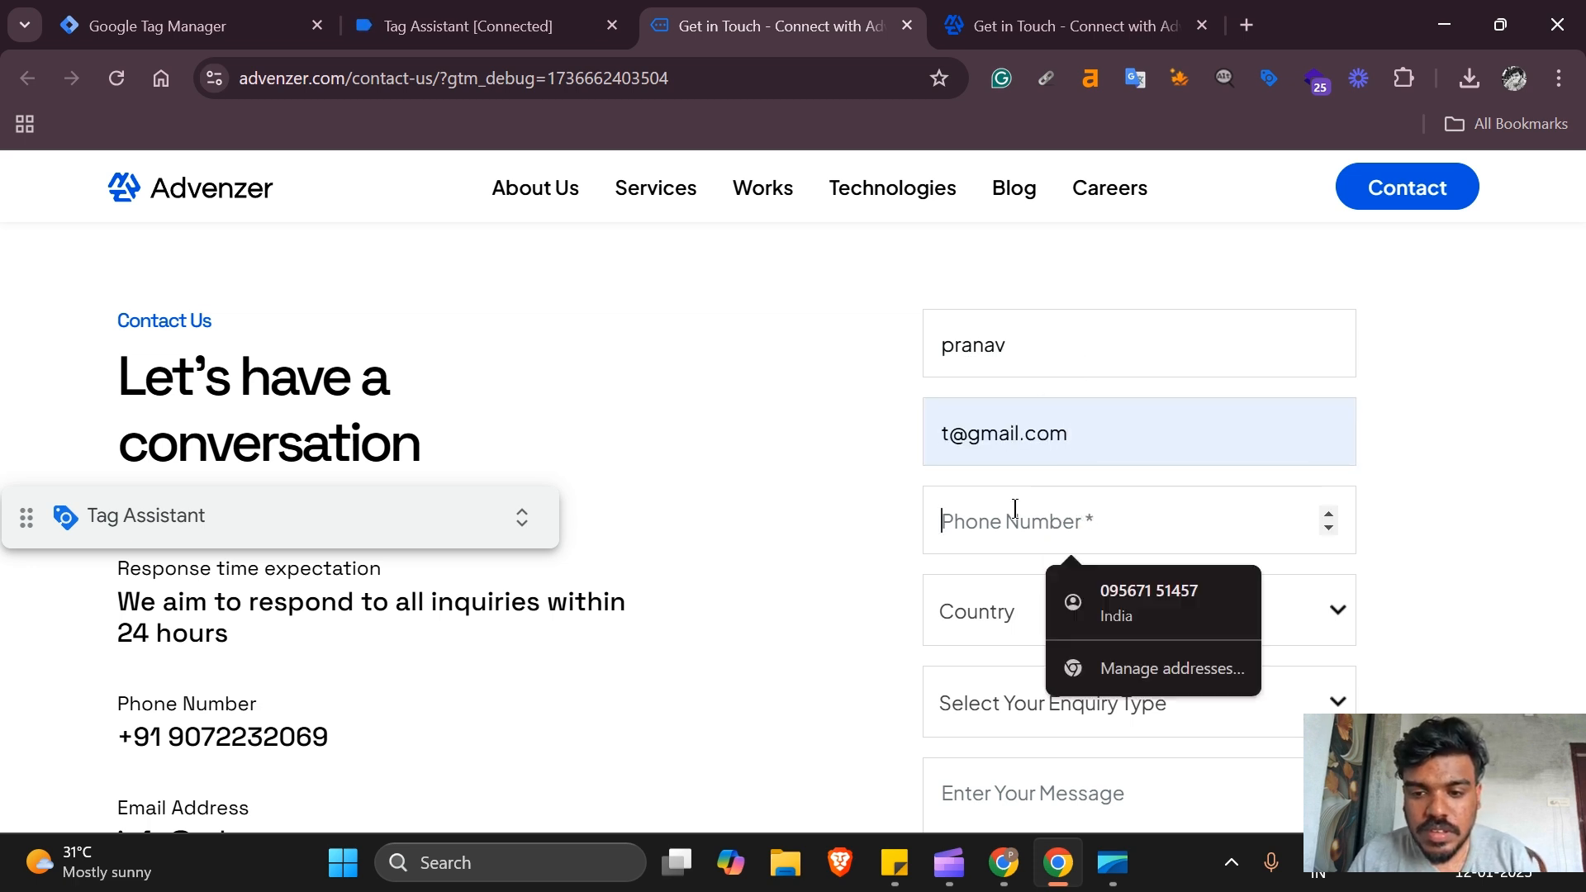
type("454")
- Choose Afghanistan as country and General Enquiry as enquiry type, enter the message "testing", and agree to the privacy policy
left_click(1029, 590)
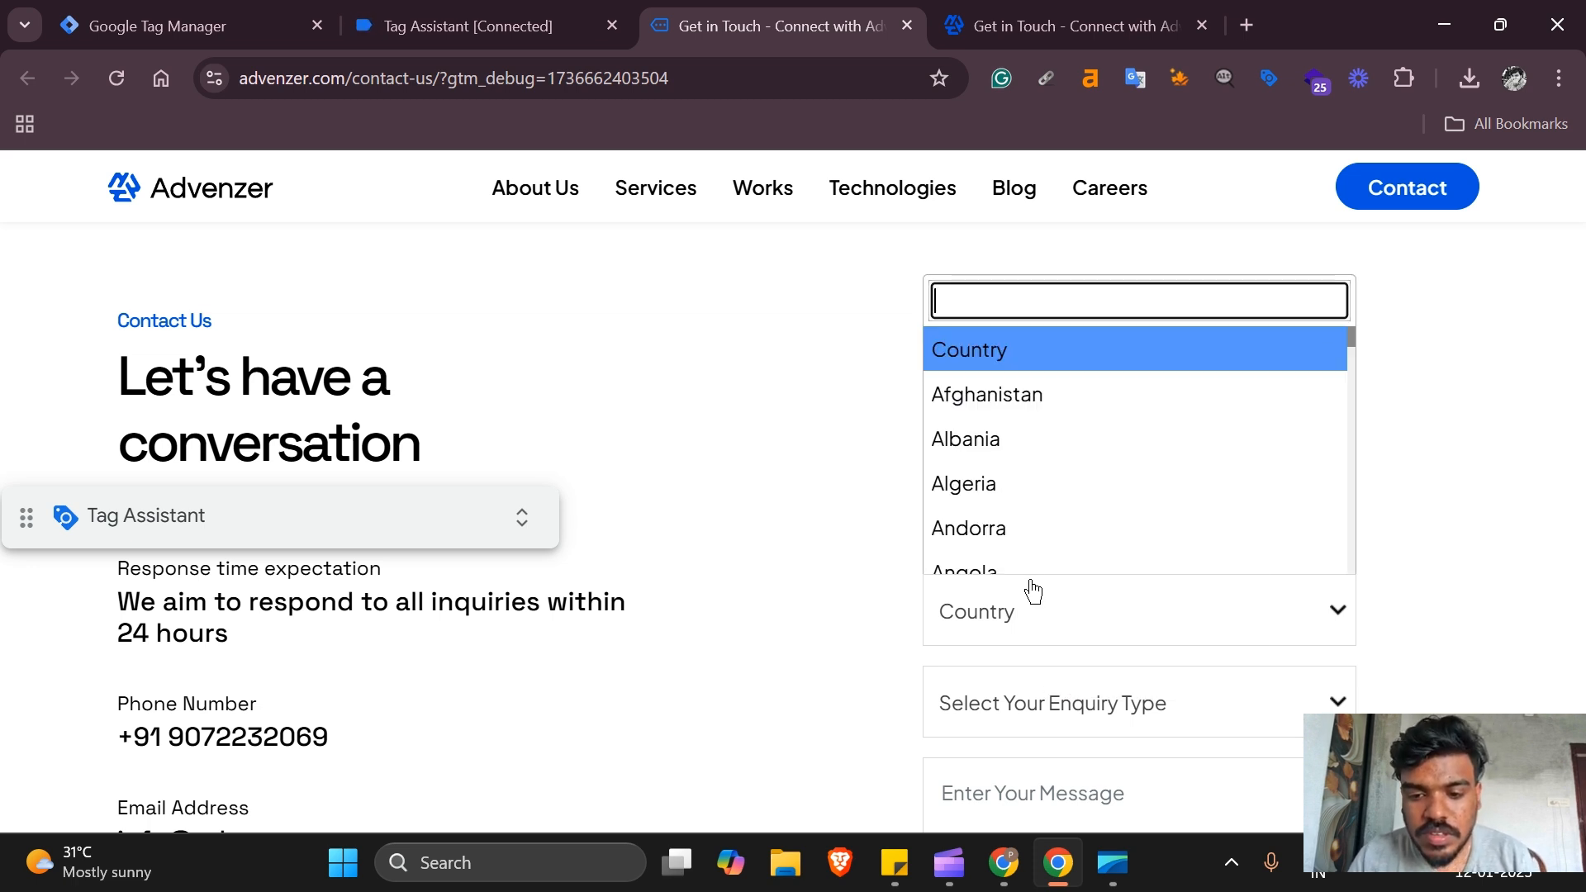
left_click(1038, 399)
scroll(1037, 453, "down", 3)
left_click(1037, 452)
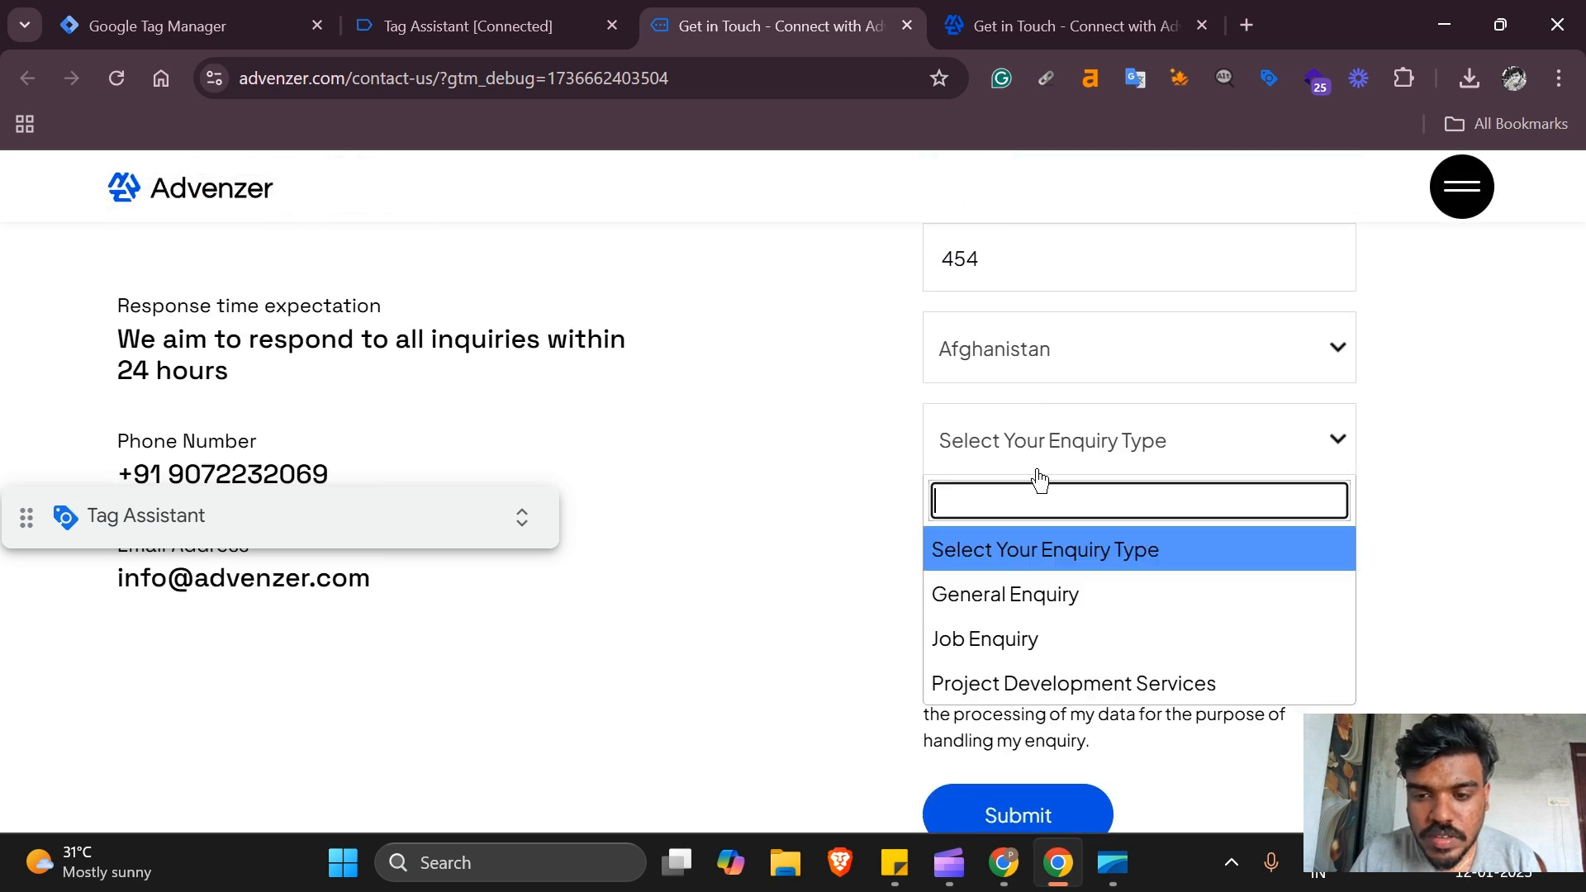
left_click(1046, 600)
type("test")
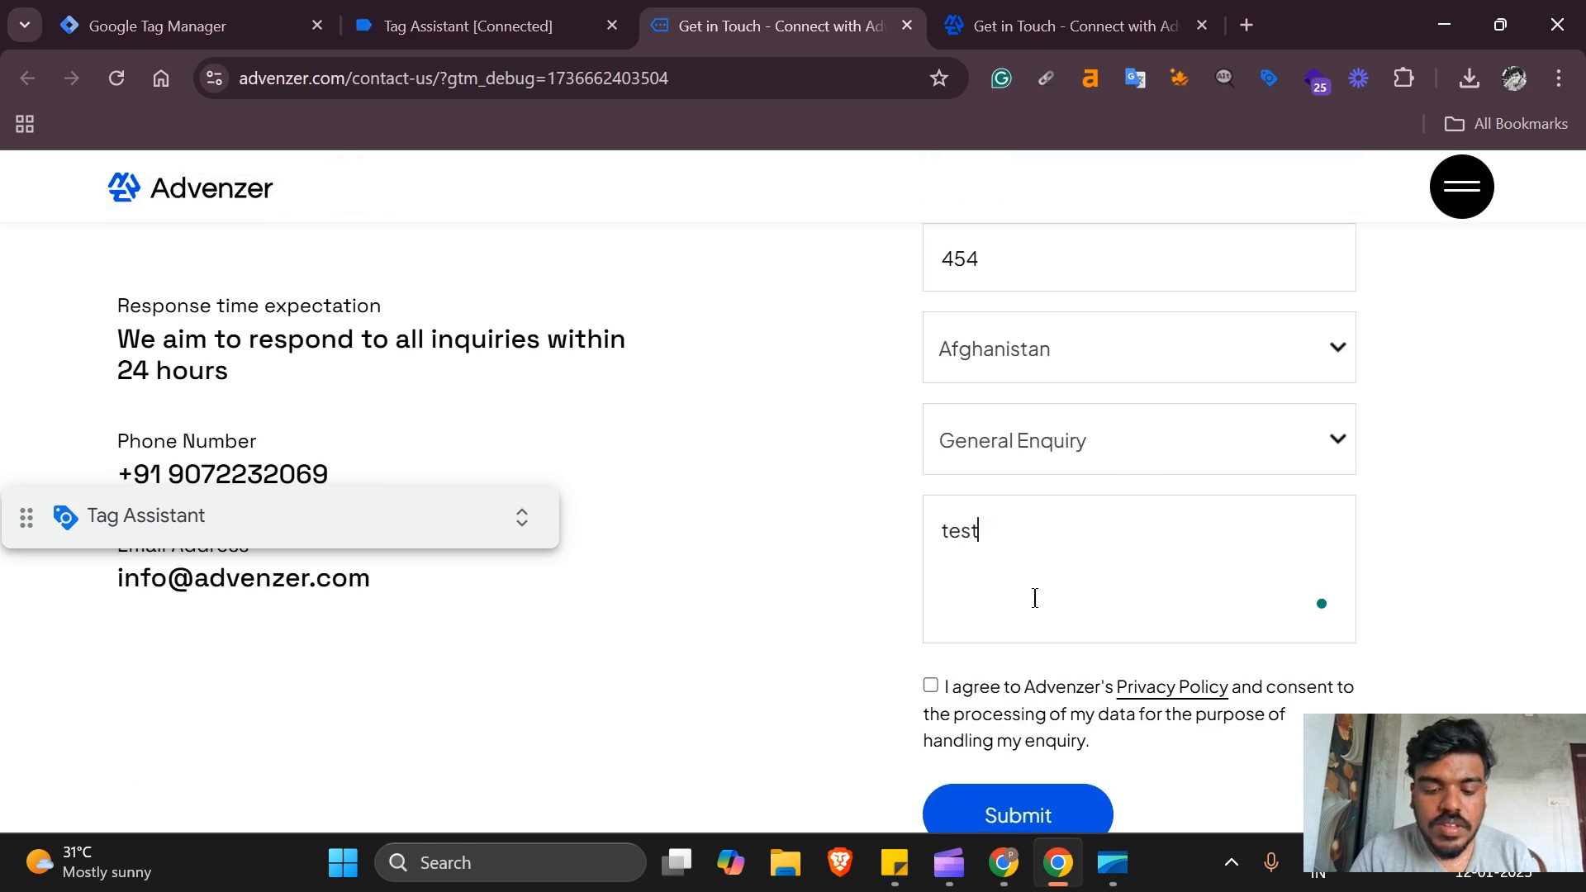
type("ing")
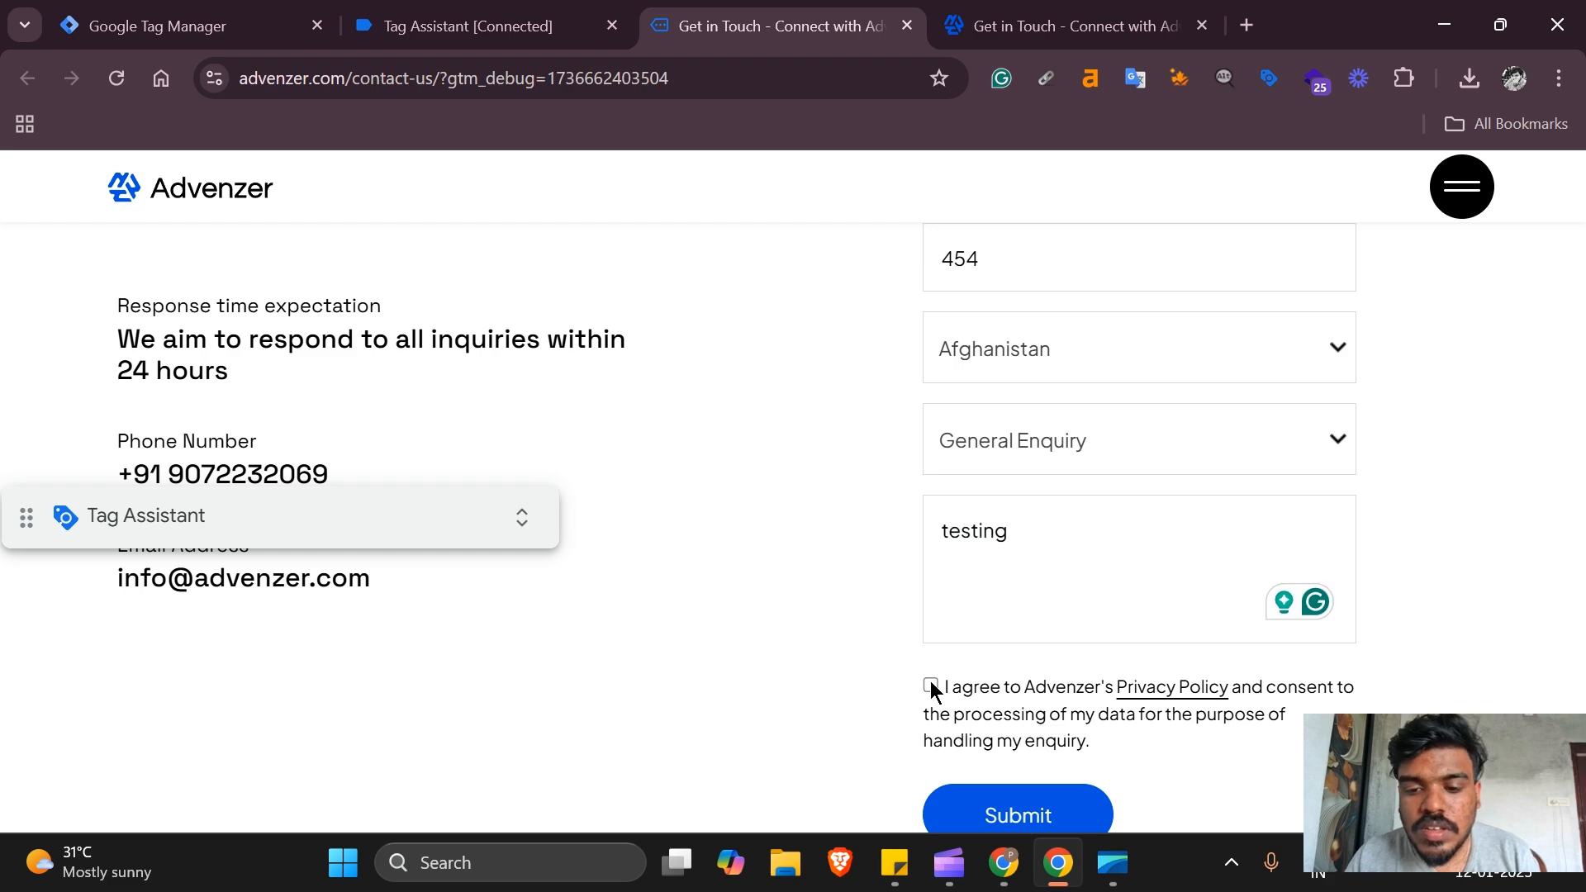
left_click(931, 685)
- Submit the completed contact form and view the response below it
left_click(431, 9)
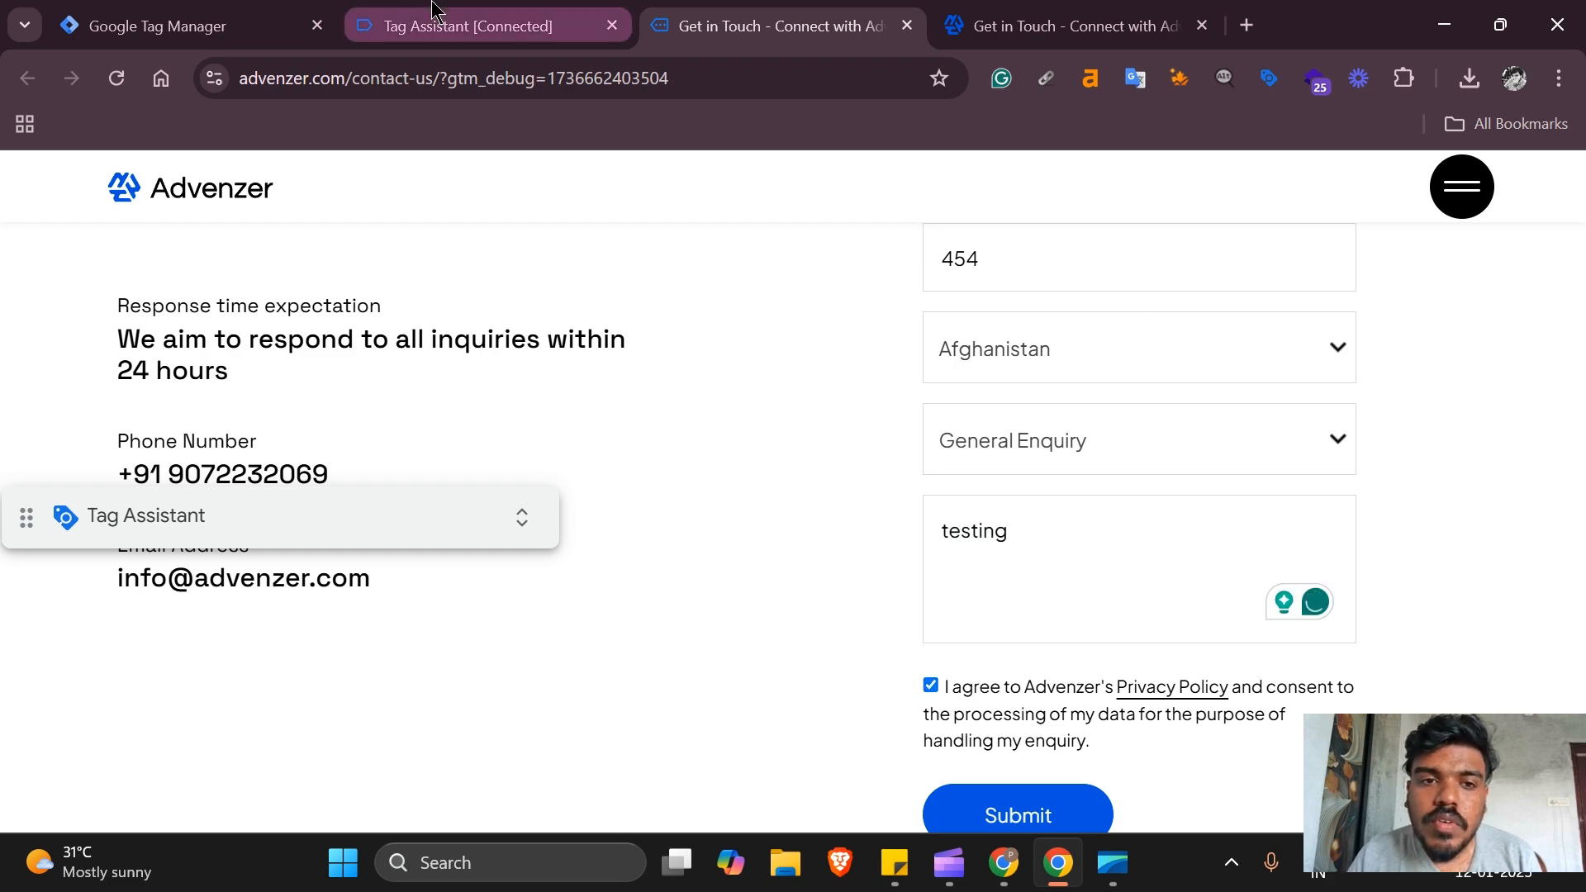
left_click(710, 23)
scroll(1211, 736, "down", 2)
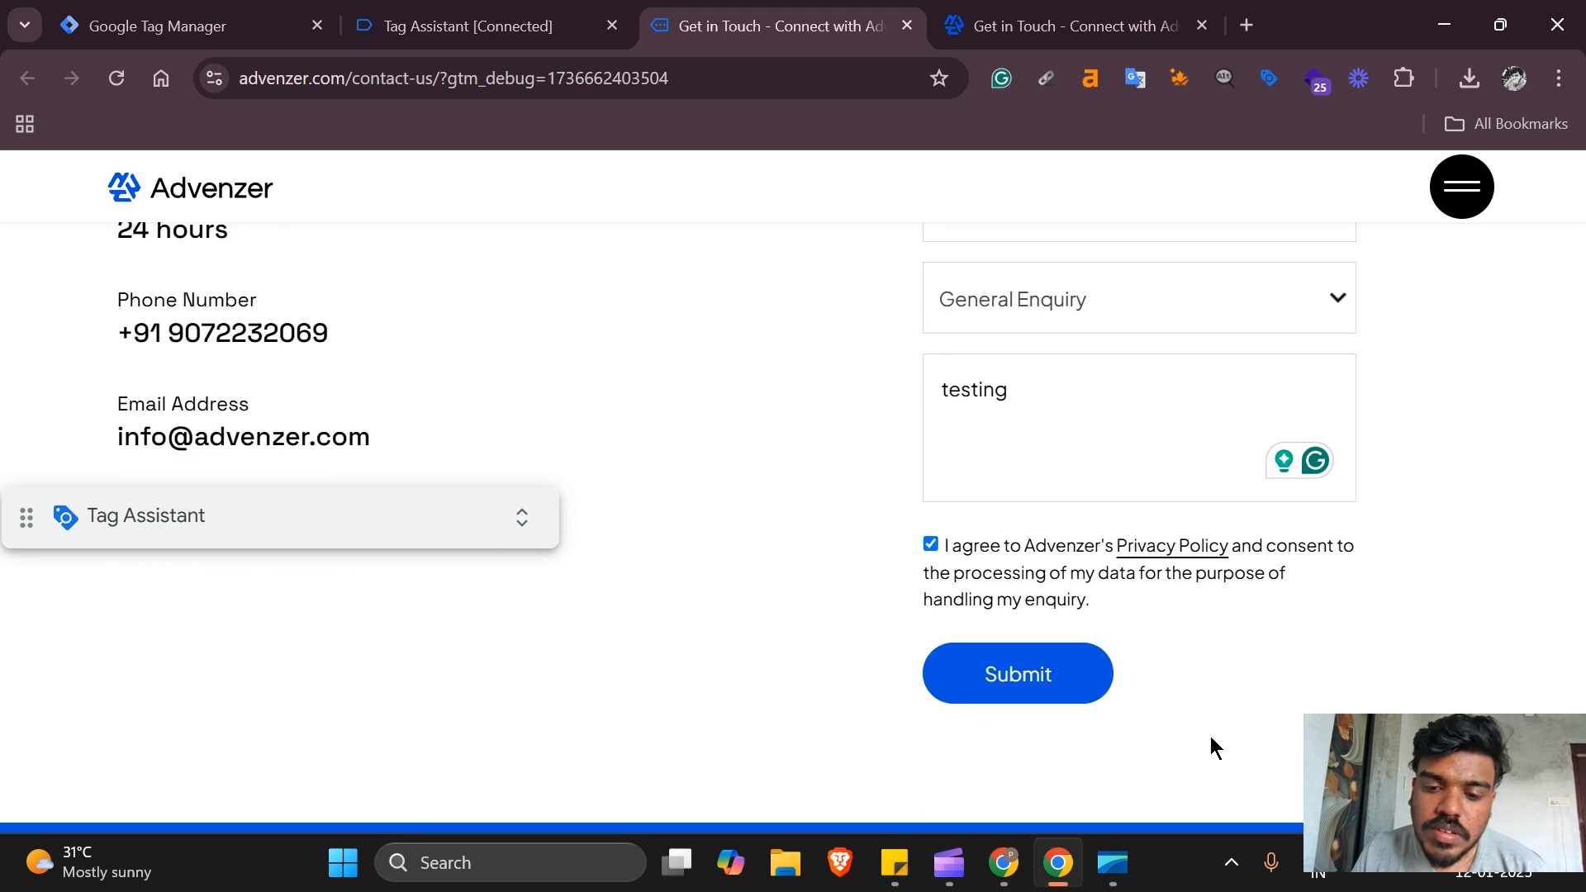
left_click(1042, 682)
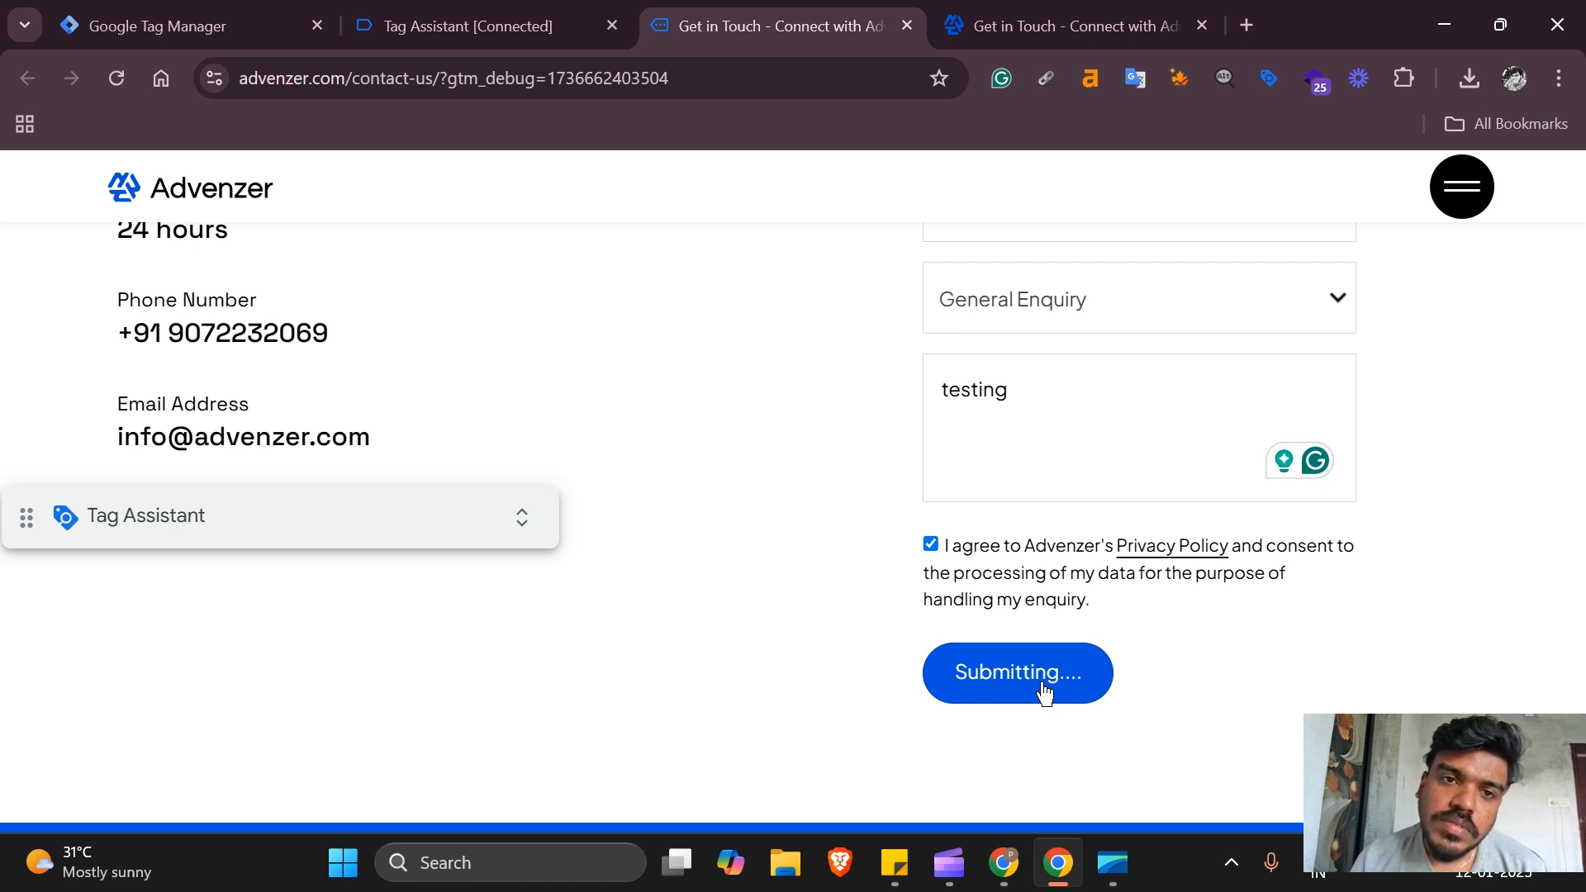
scroll(1044, 690, "down", 2)
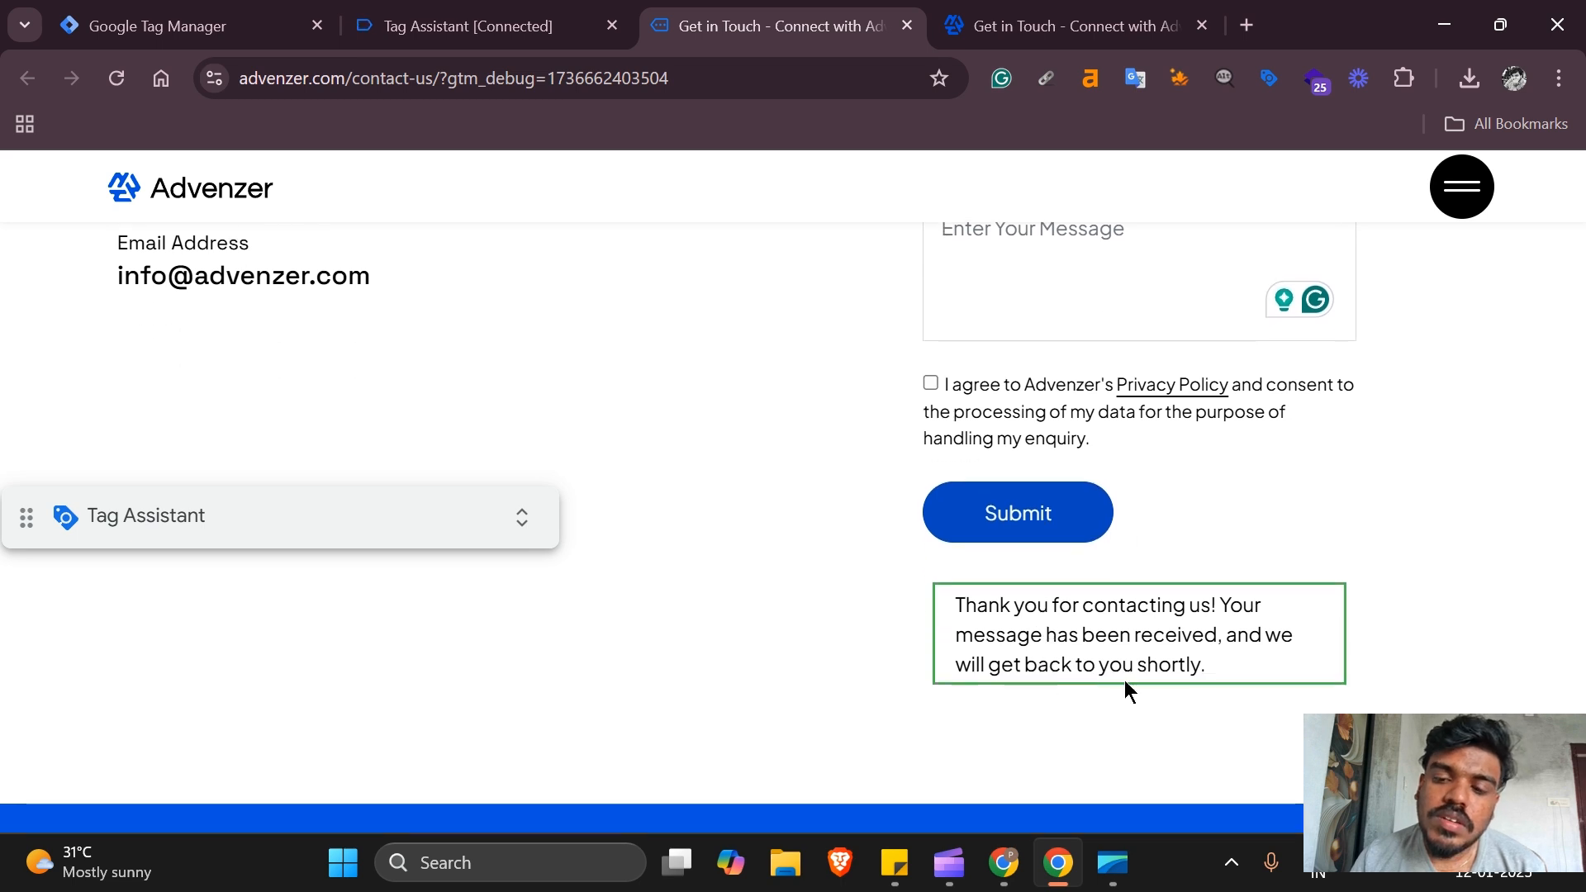
- Inspect the form's thank-you message and expand its wpcf7-response-output div in the page's HTML
right_click(1010, 611)
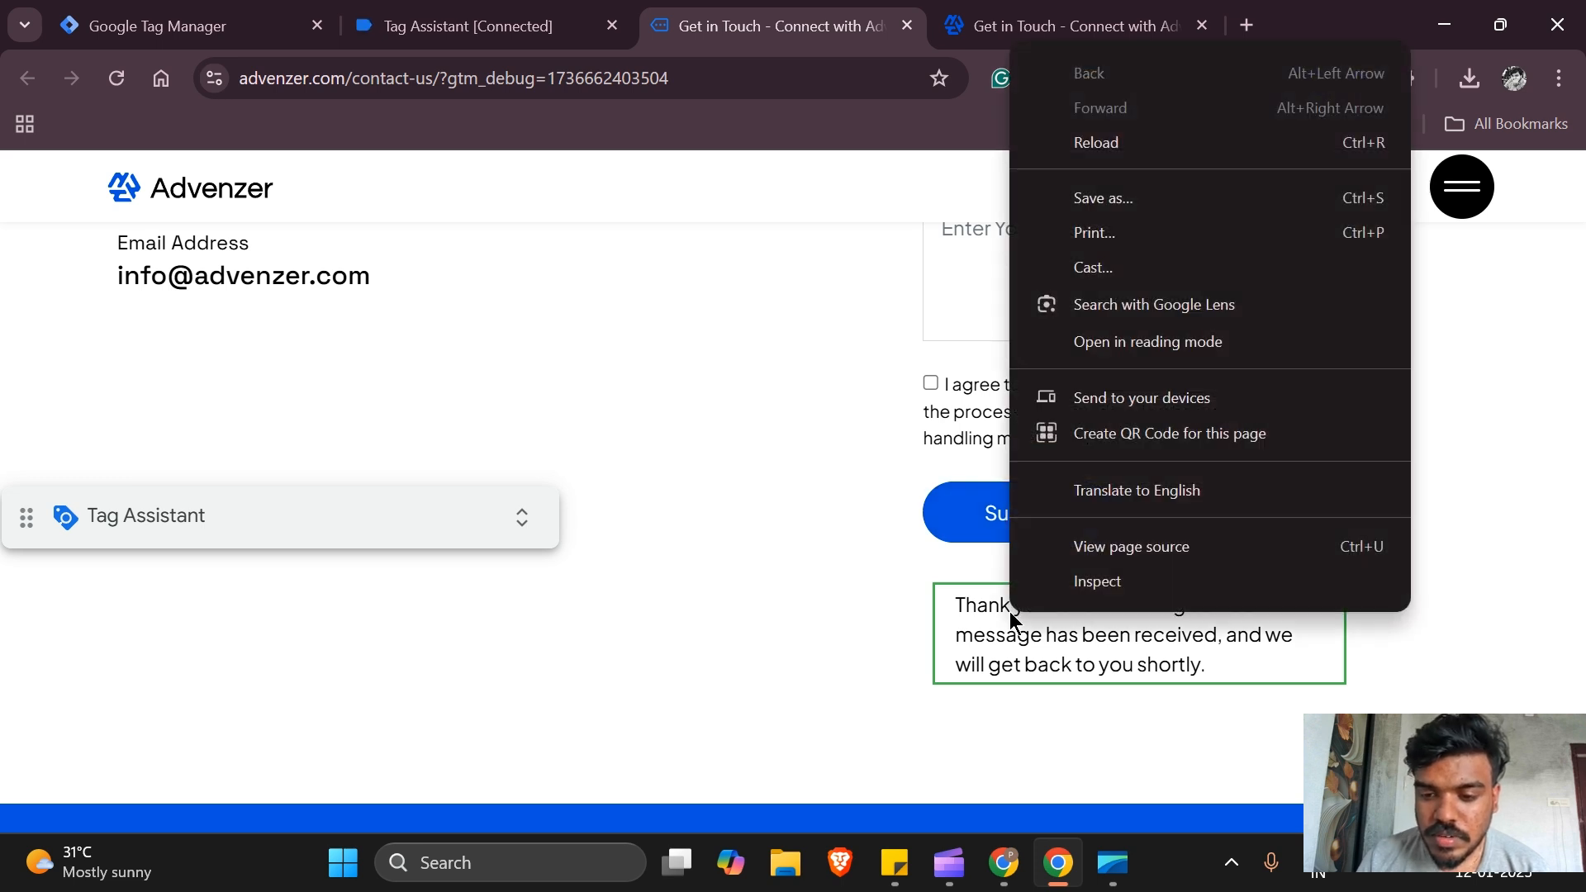
left_click(1097, 578)
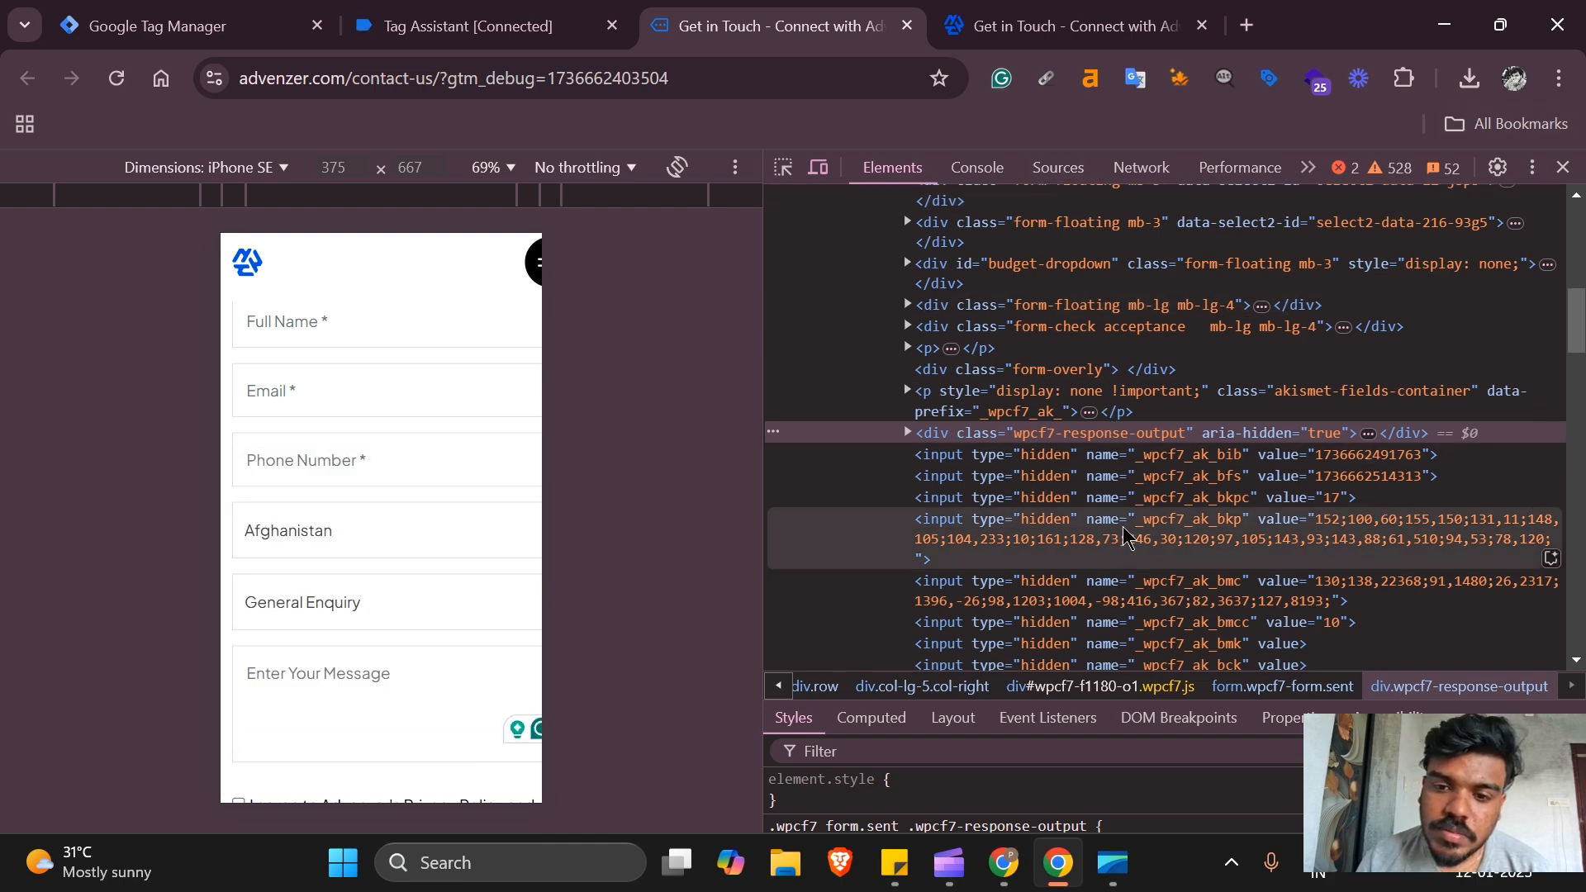
scroll(453, 554, "down", 5)
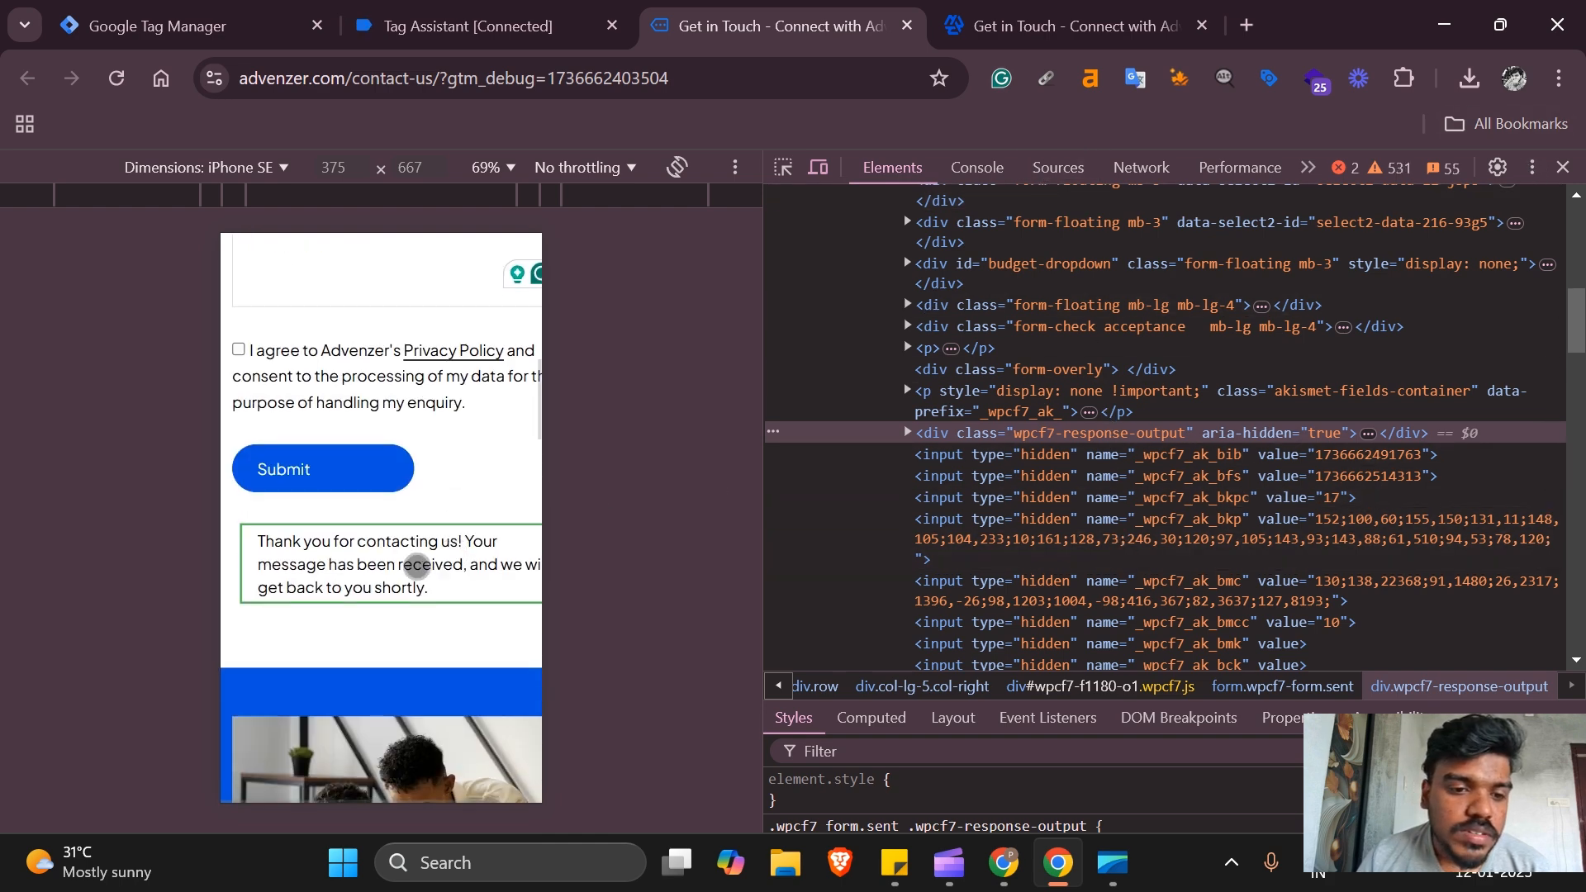
right_click(415, 567)
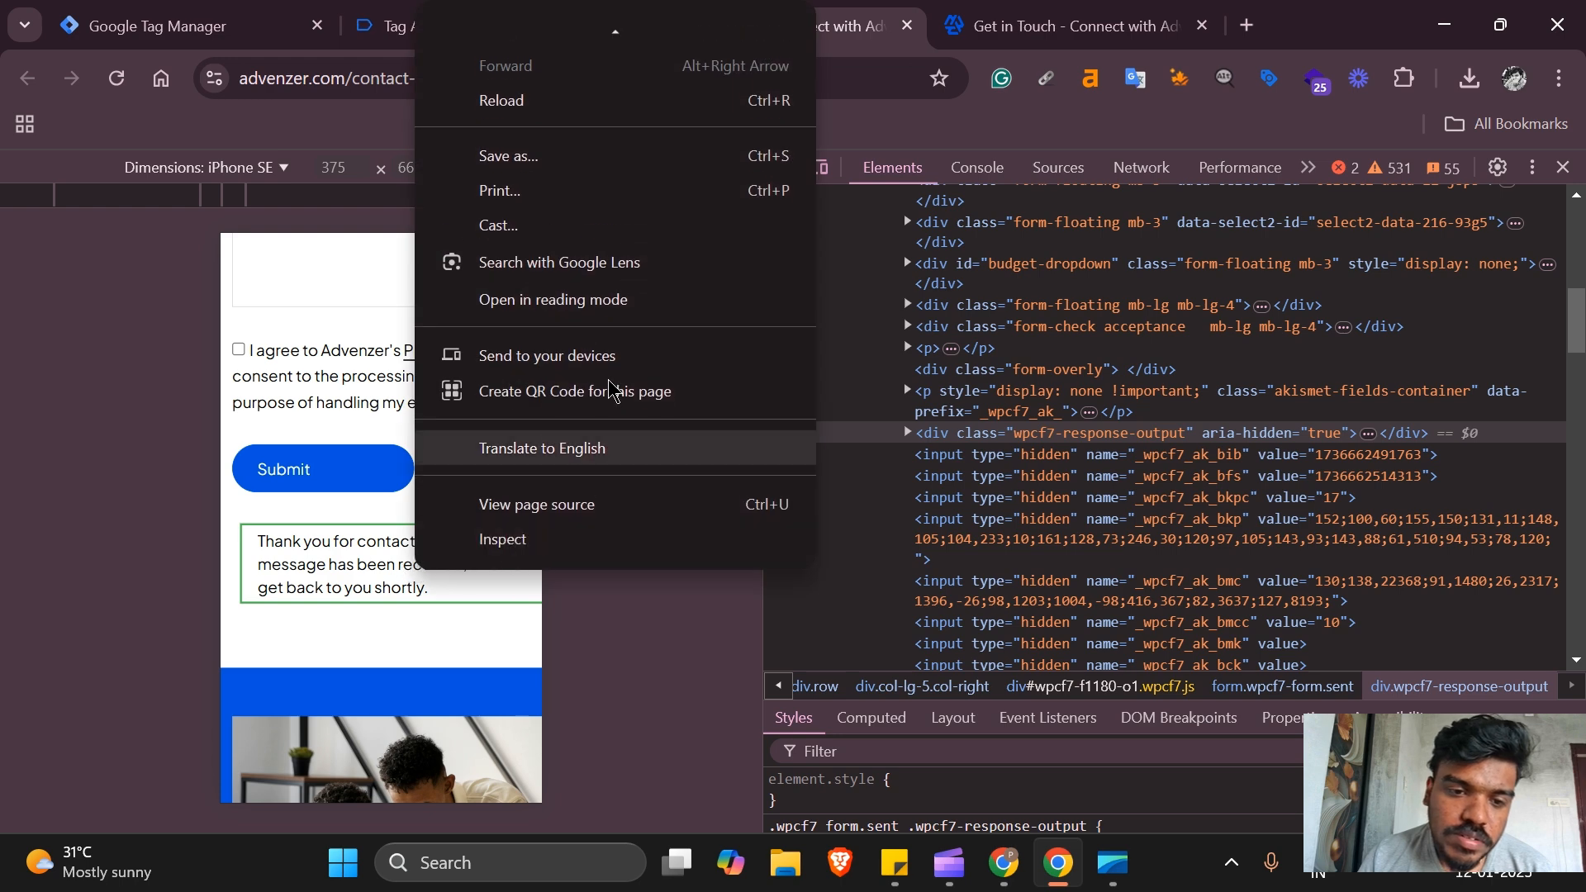
left_click(561, 538)
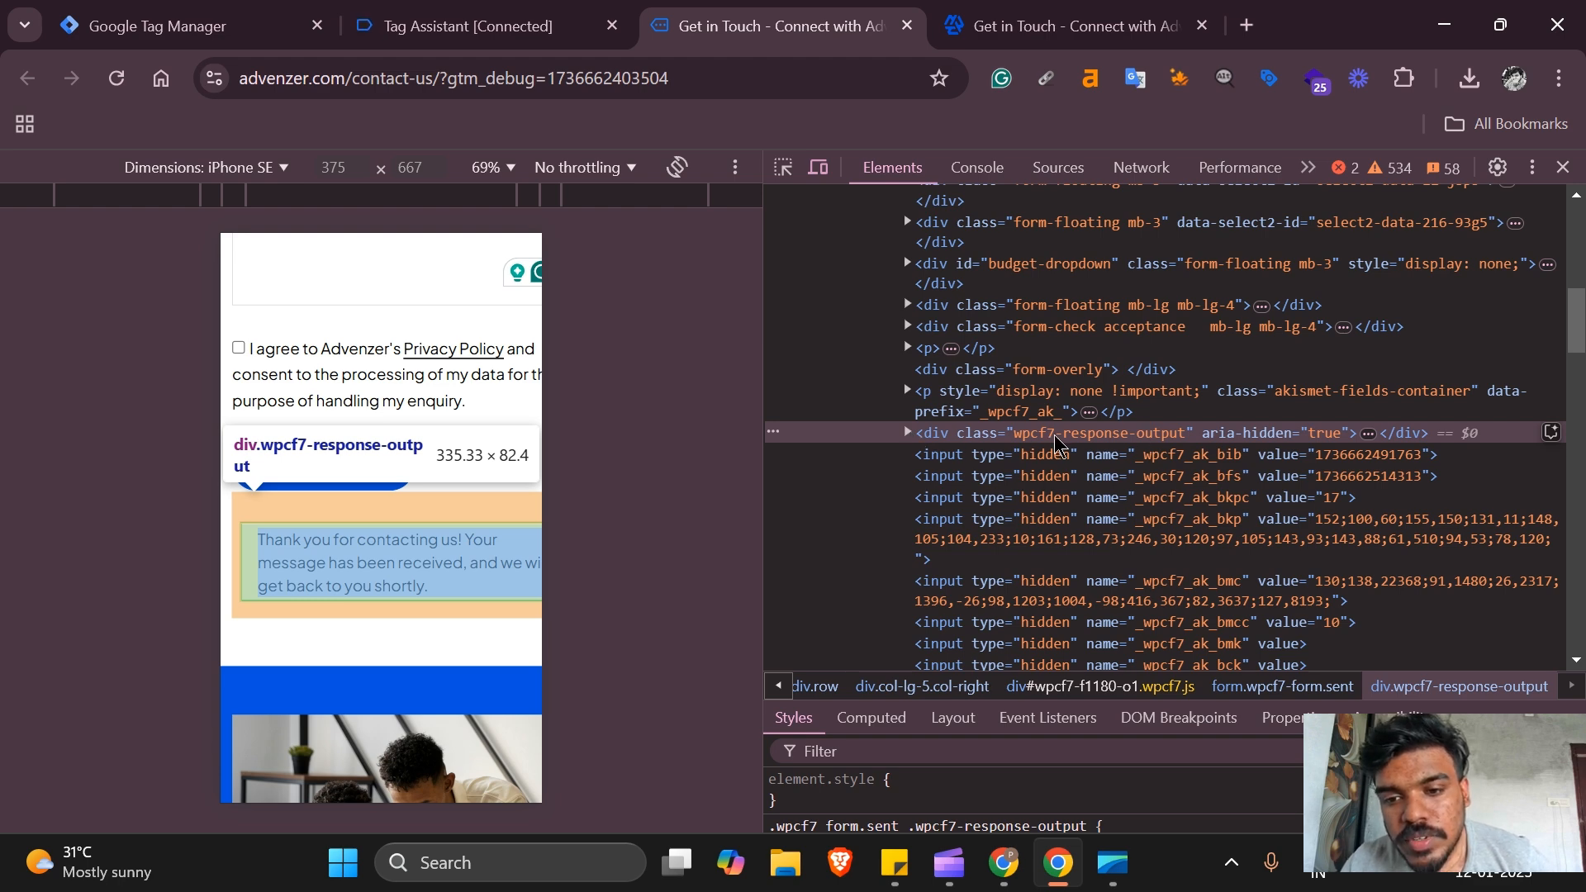
left_click(1369, 434)
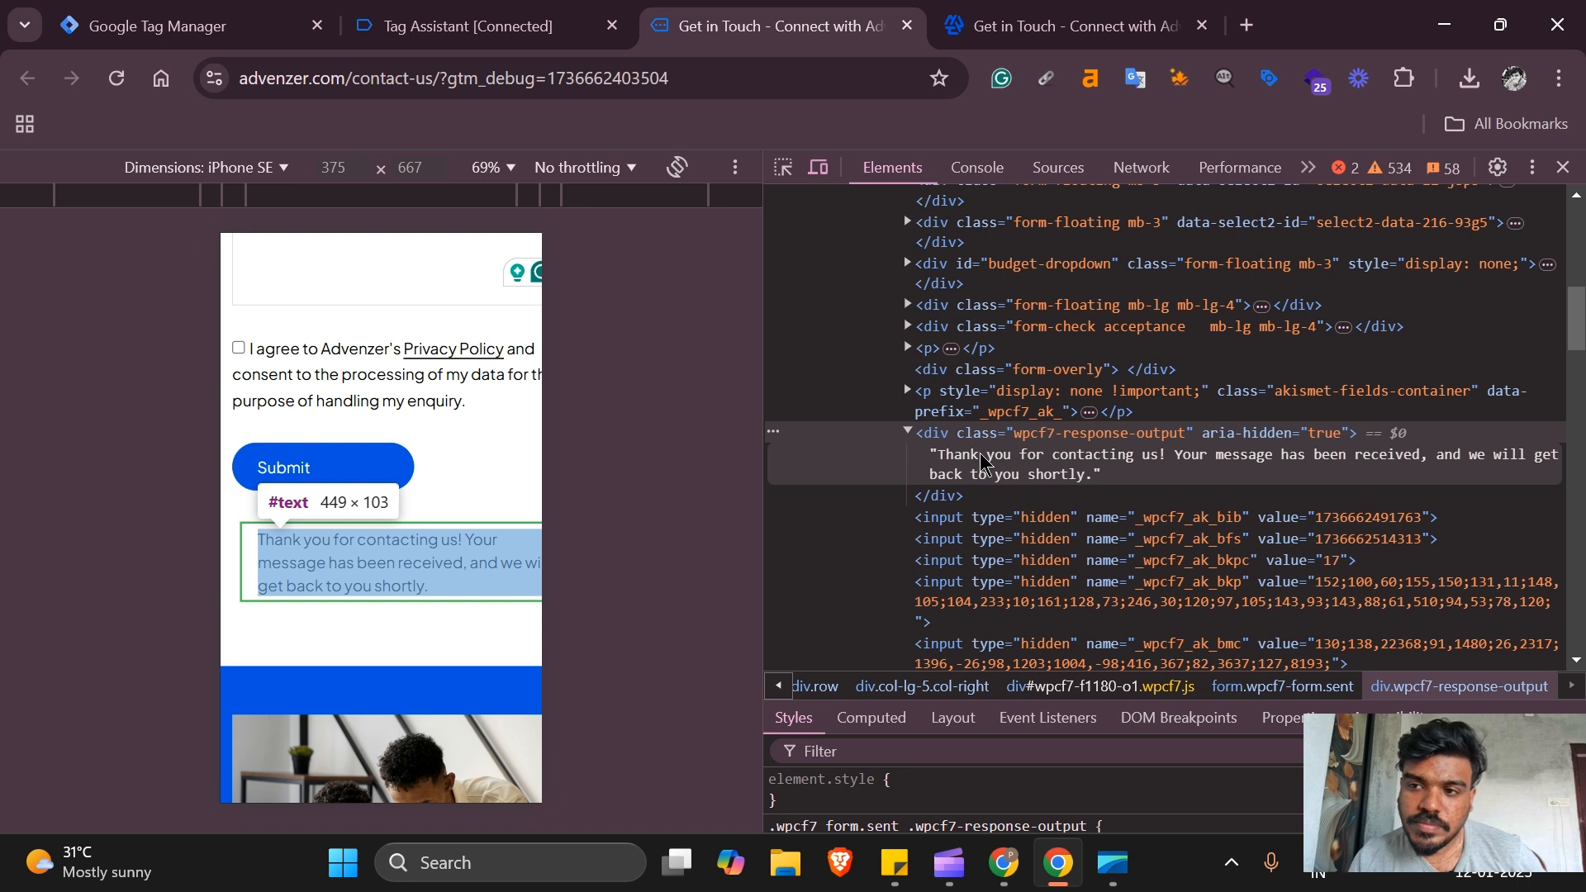
- Copy the CSS selector of the wpcf7-response-output div
right_click(1066, 440)
scroll(1123, 388, "down", 1)
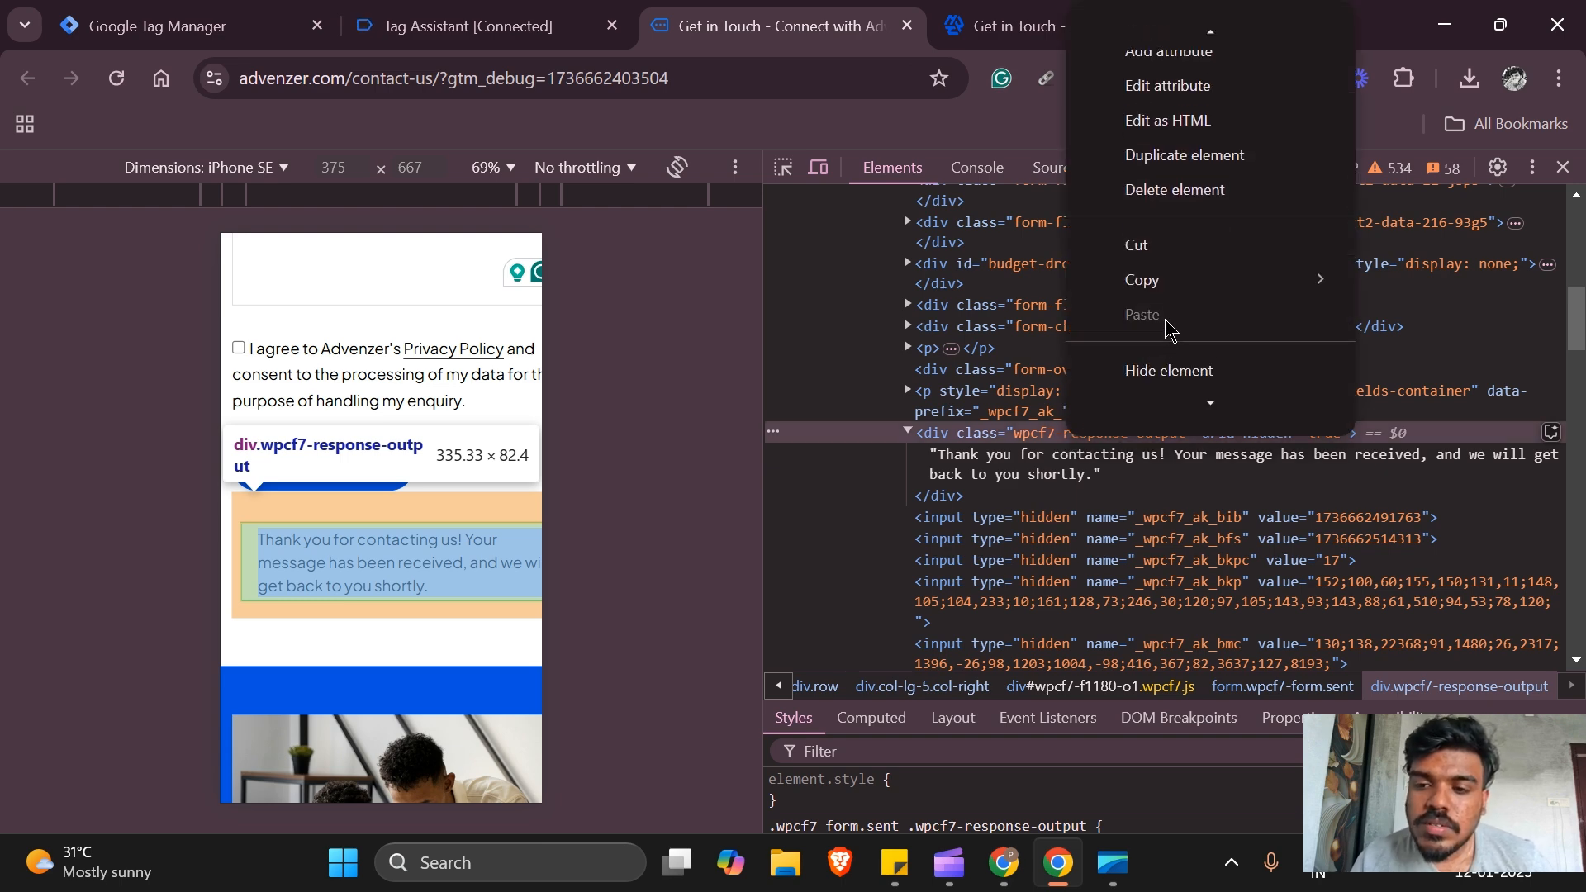
mouse_move(1169, 281)
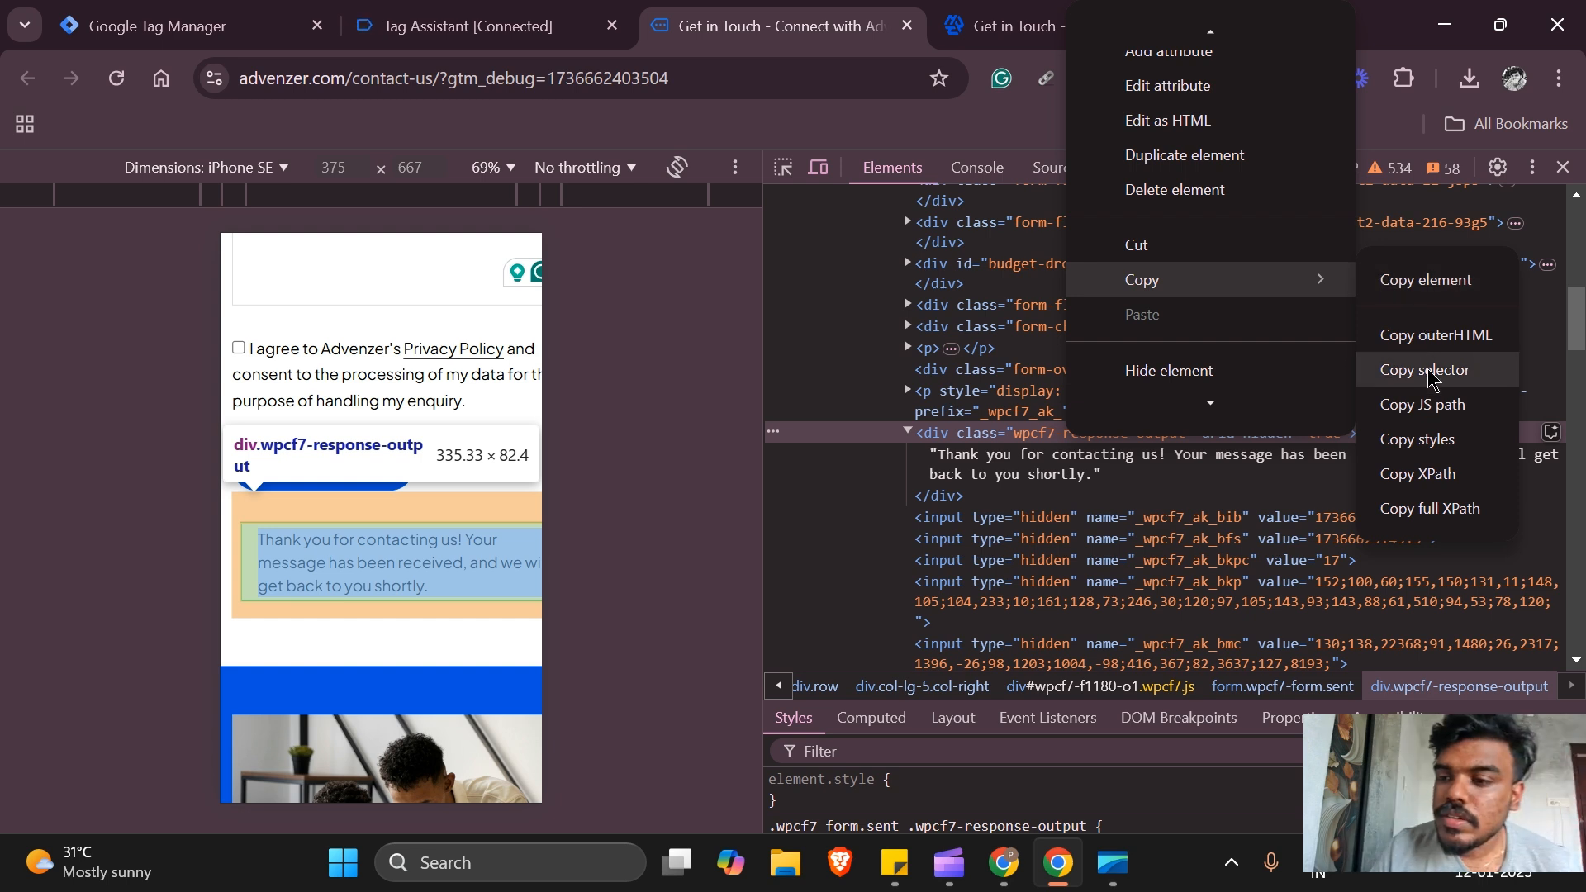
left_click(1433, 379)
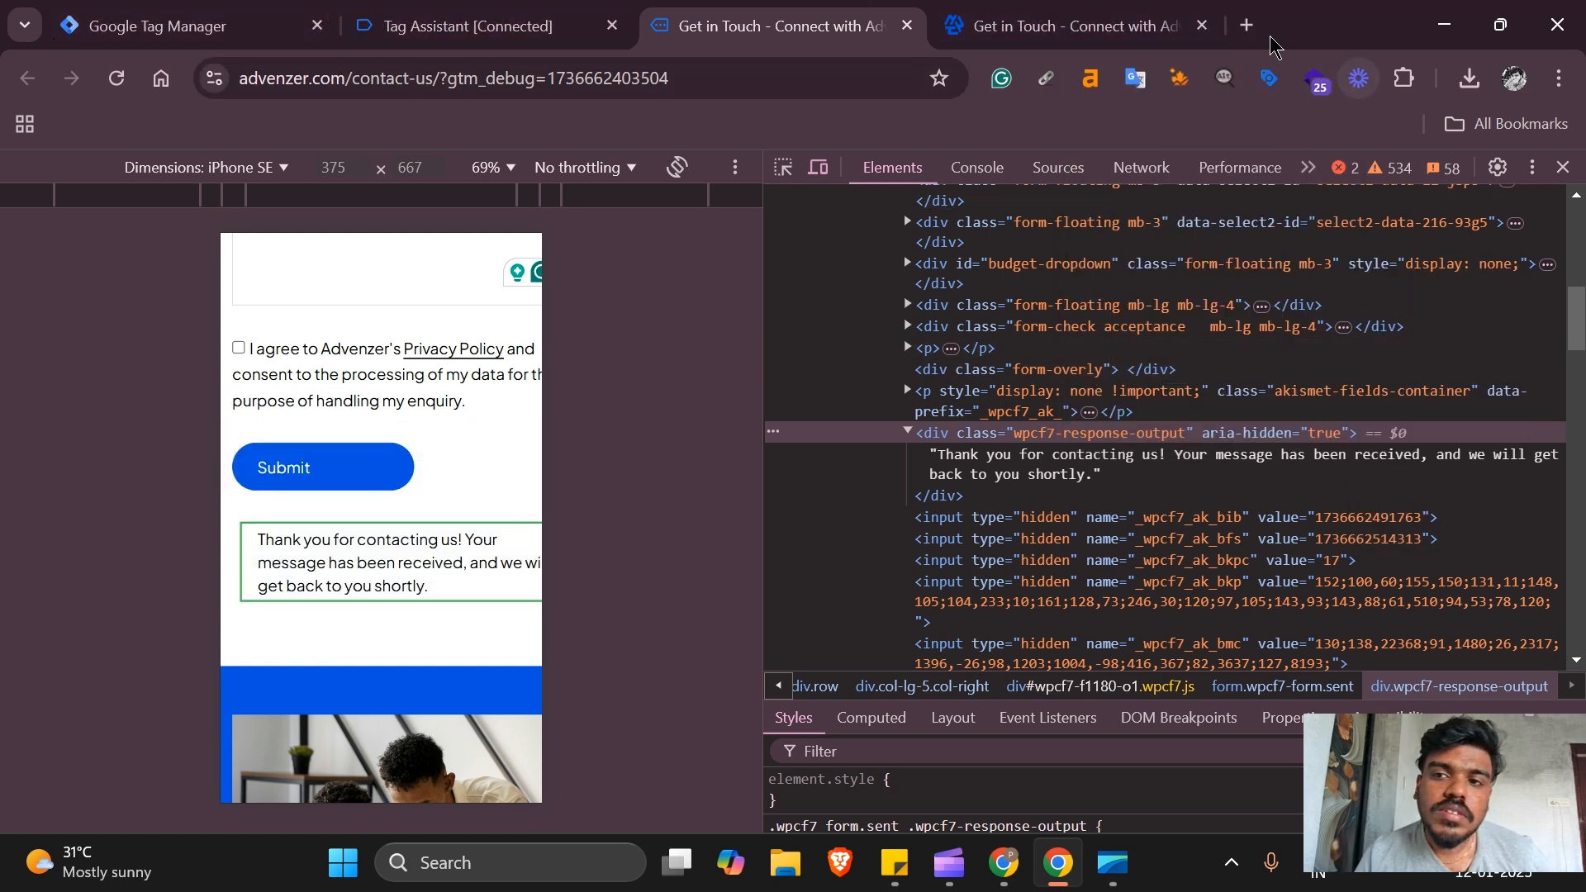
- Create a new Google Docs document, paste the selector #wpcf7-f1180-o1 > form > div.wpcf7-response-output into it, and select that line
left_click(1246, 25)
type("docs")
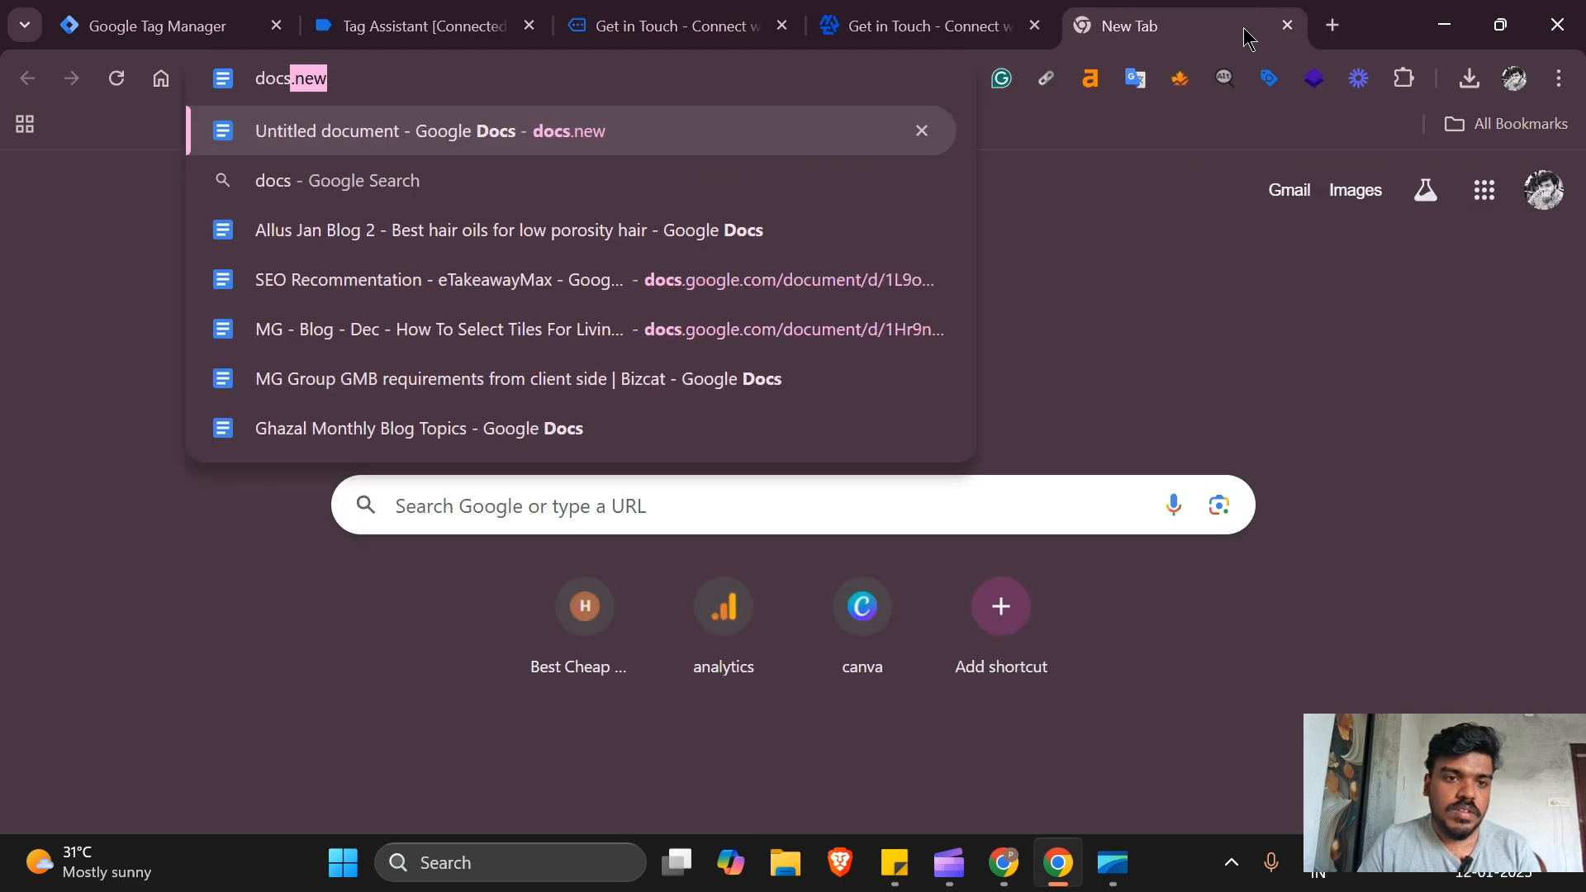
key("Return")
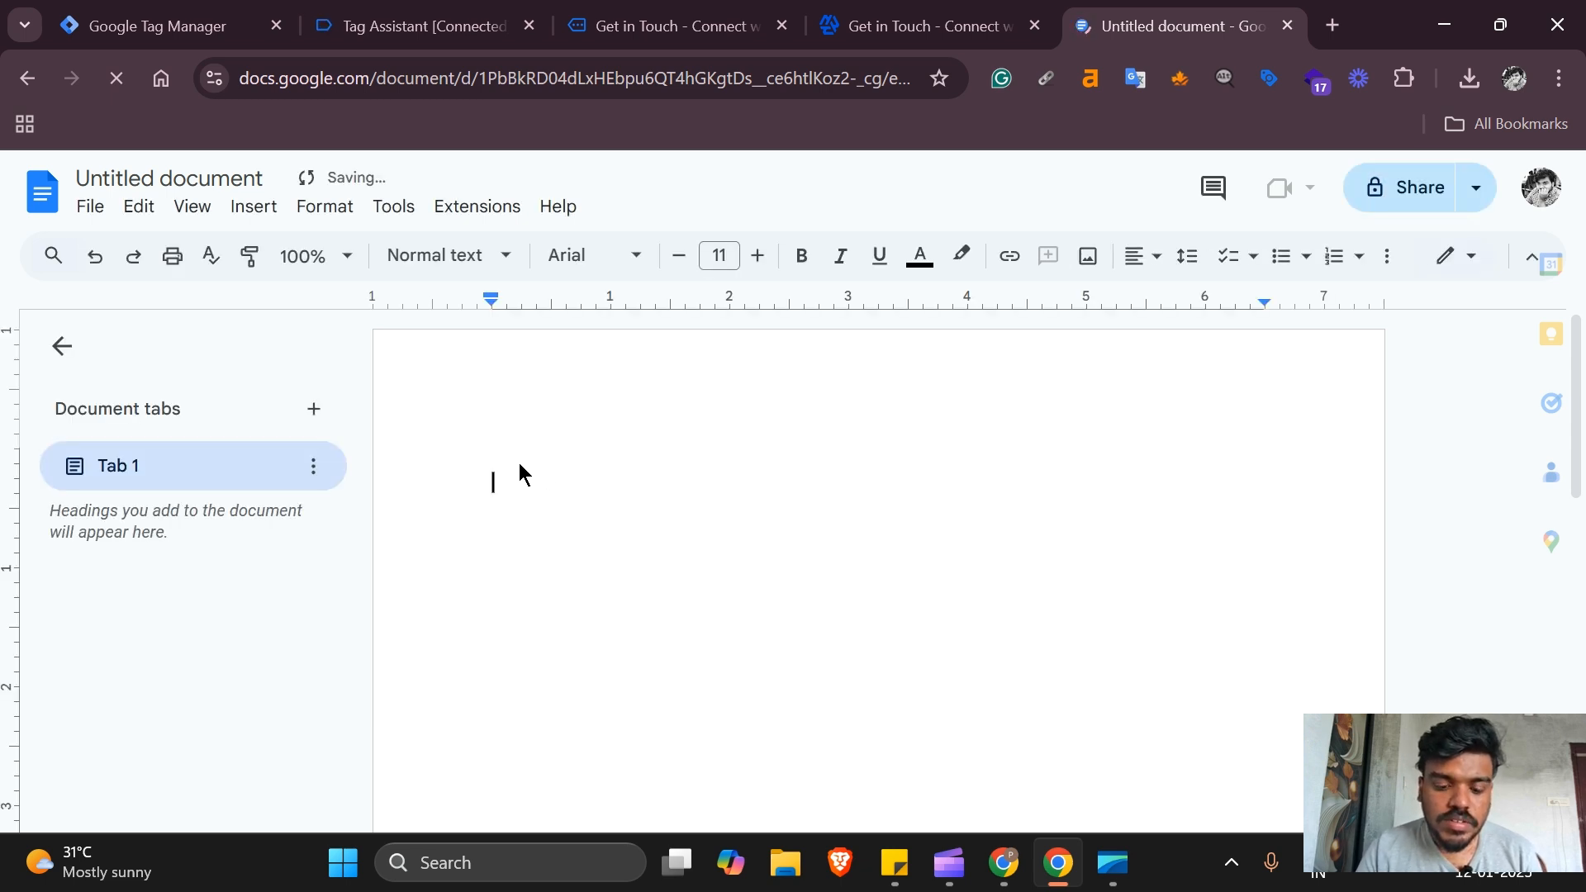
key("ctrl+v")
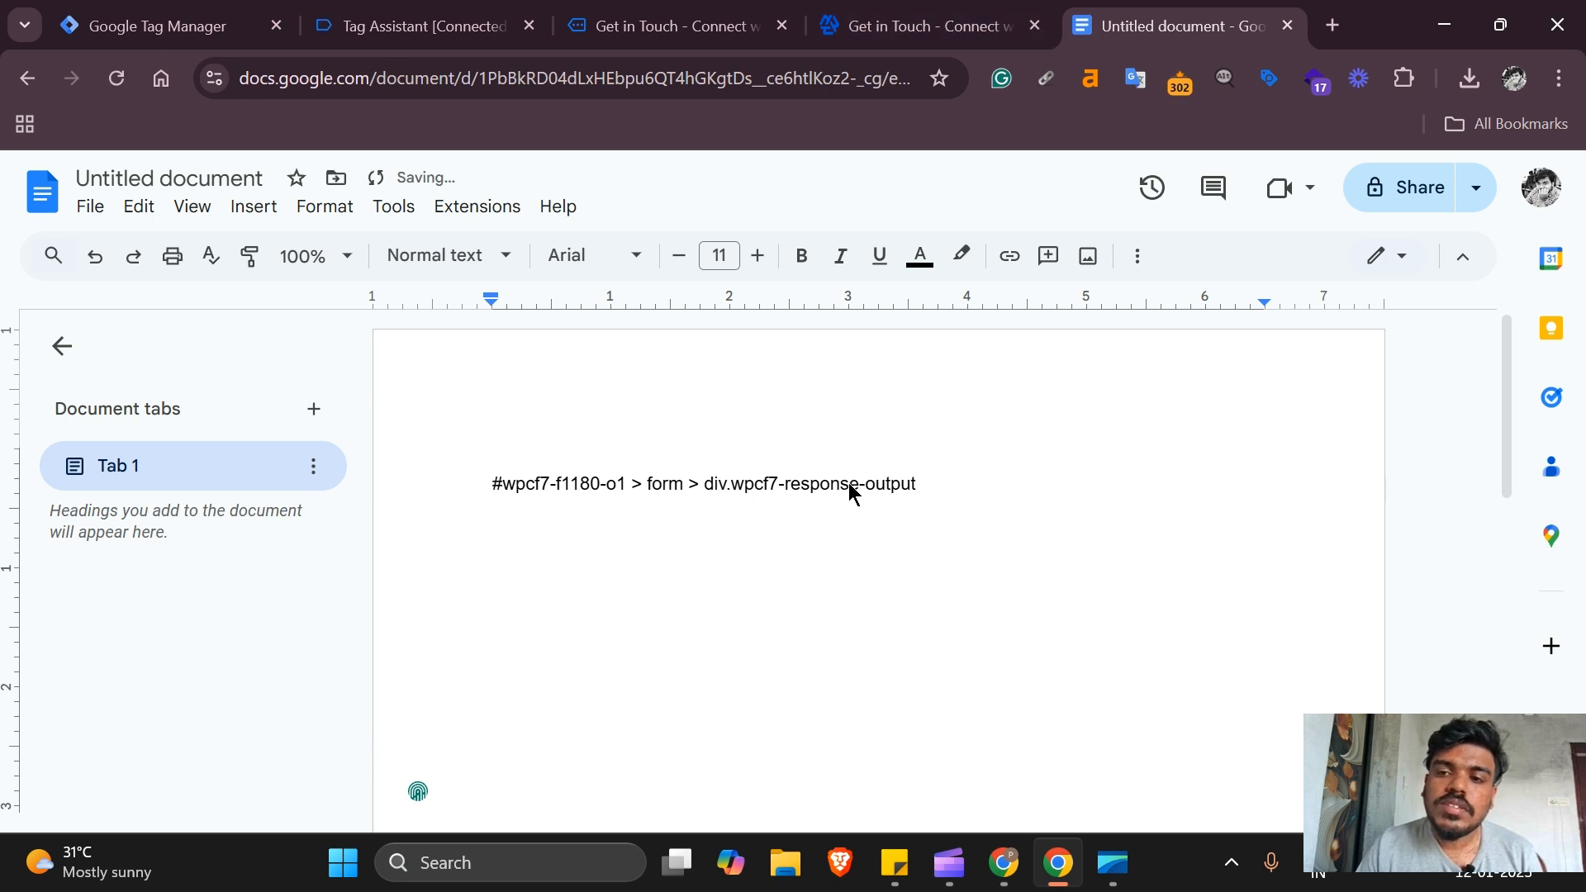
triple_click(695, 486)
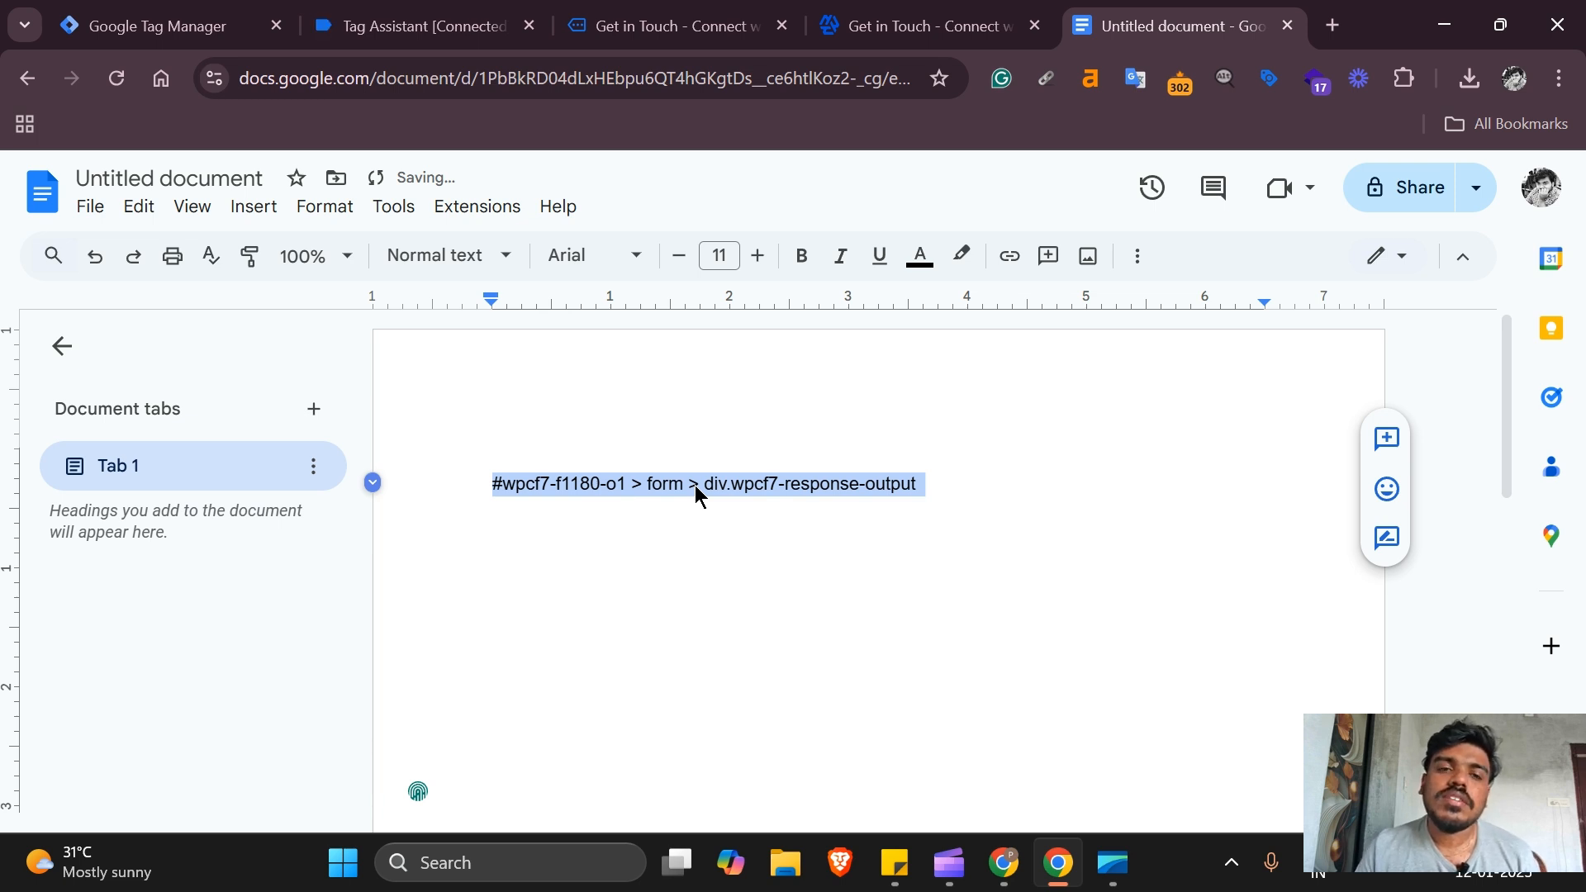
- Switch to Google Tag Manager and start a new tag of type Google Analytics: GA4 Event
left_click(343, 26)
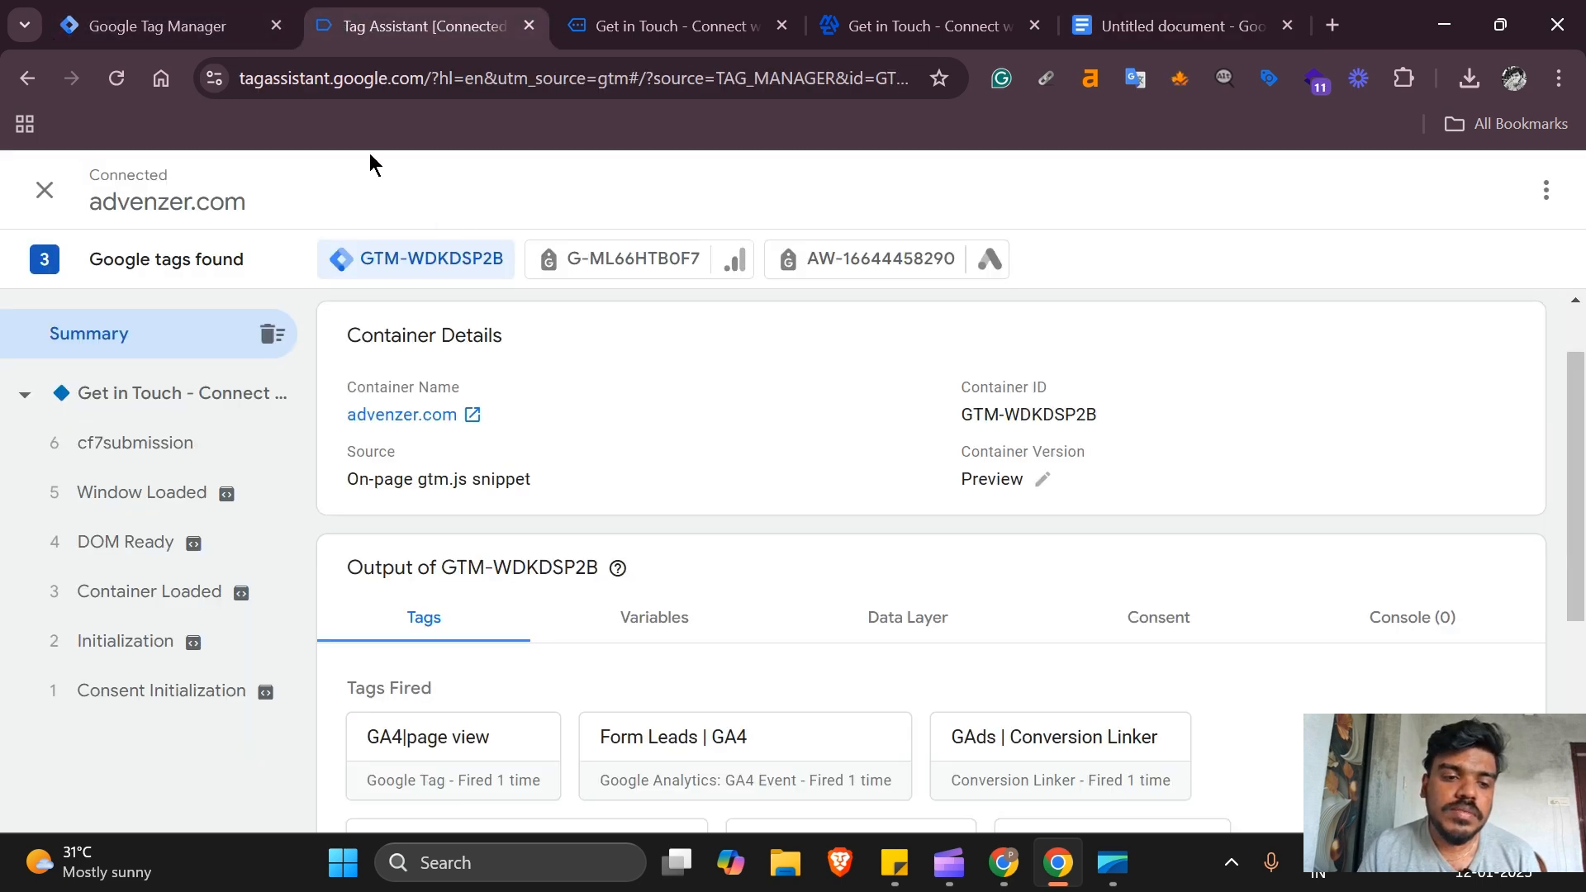
left_click(212, 24)
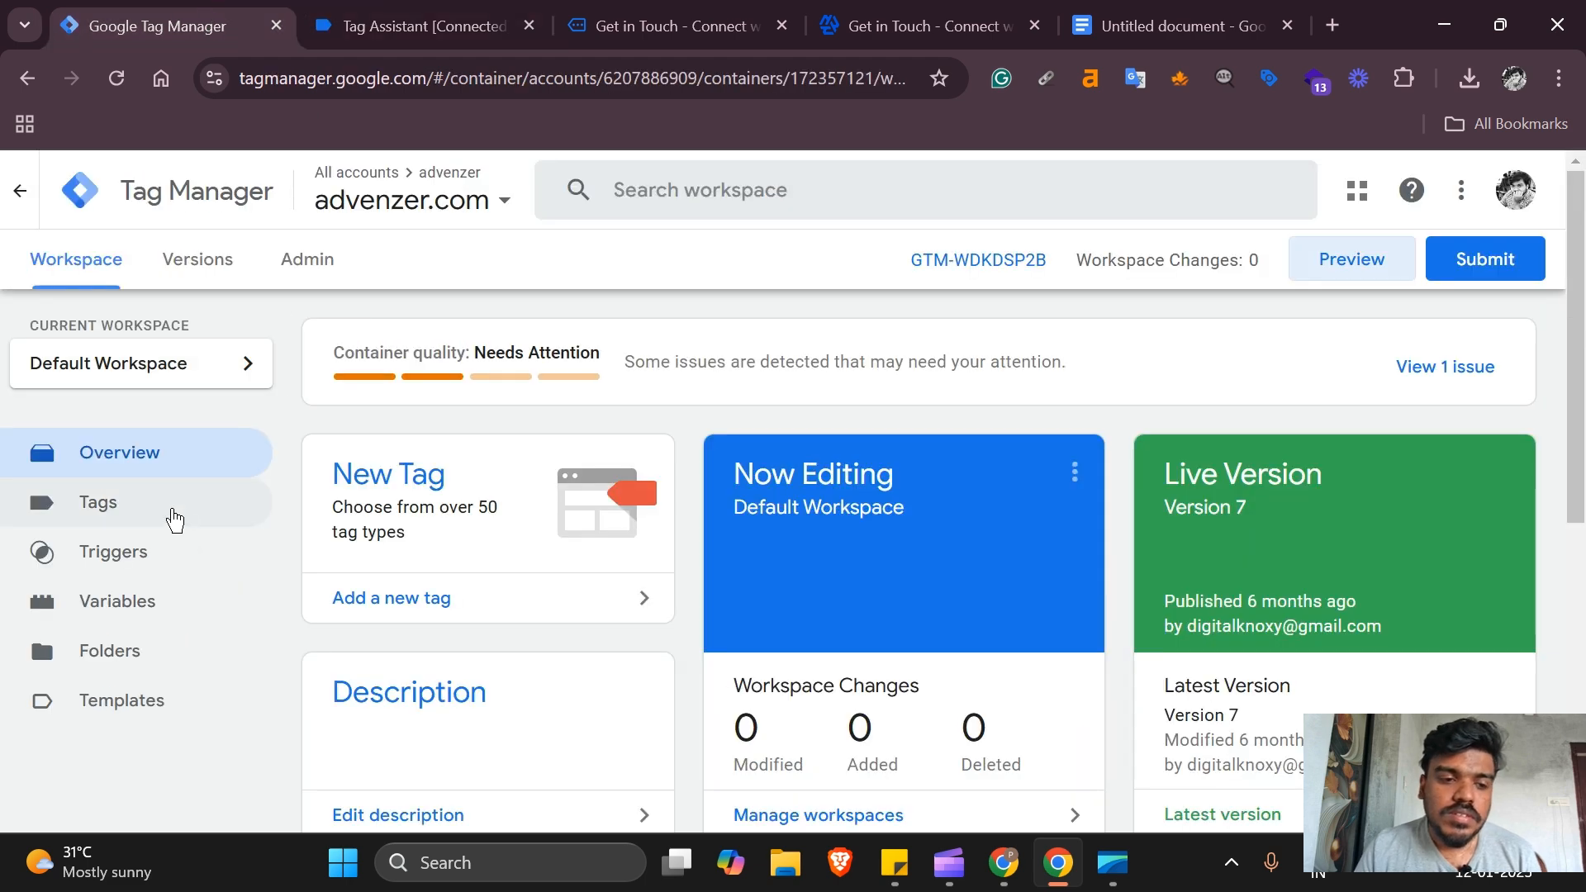
left_click(161, 520)
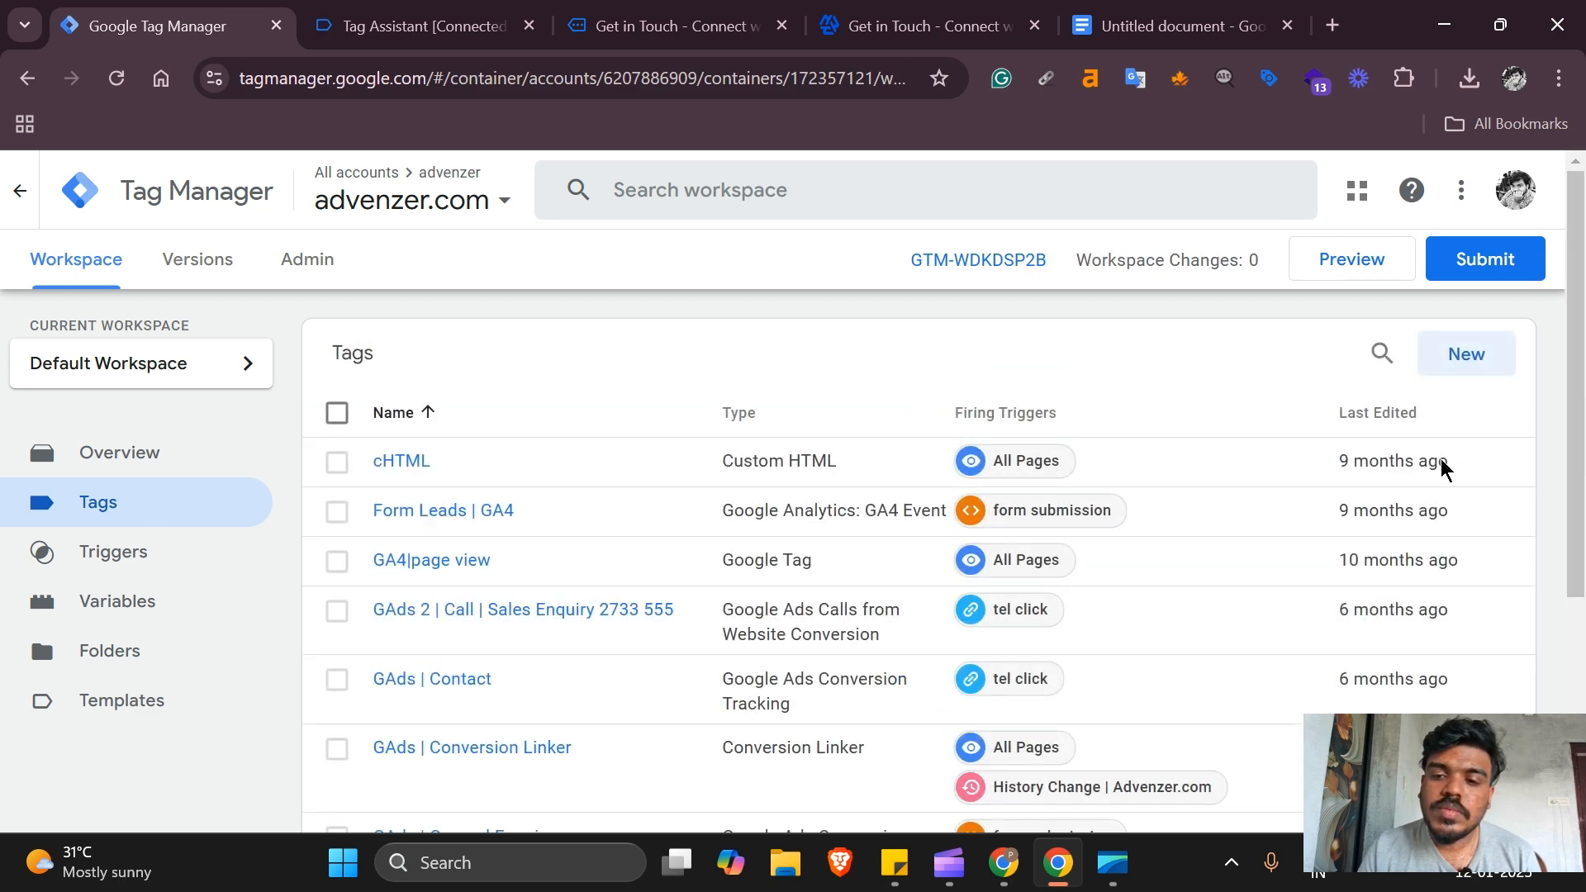
left_click(1479, 351)
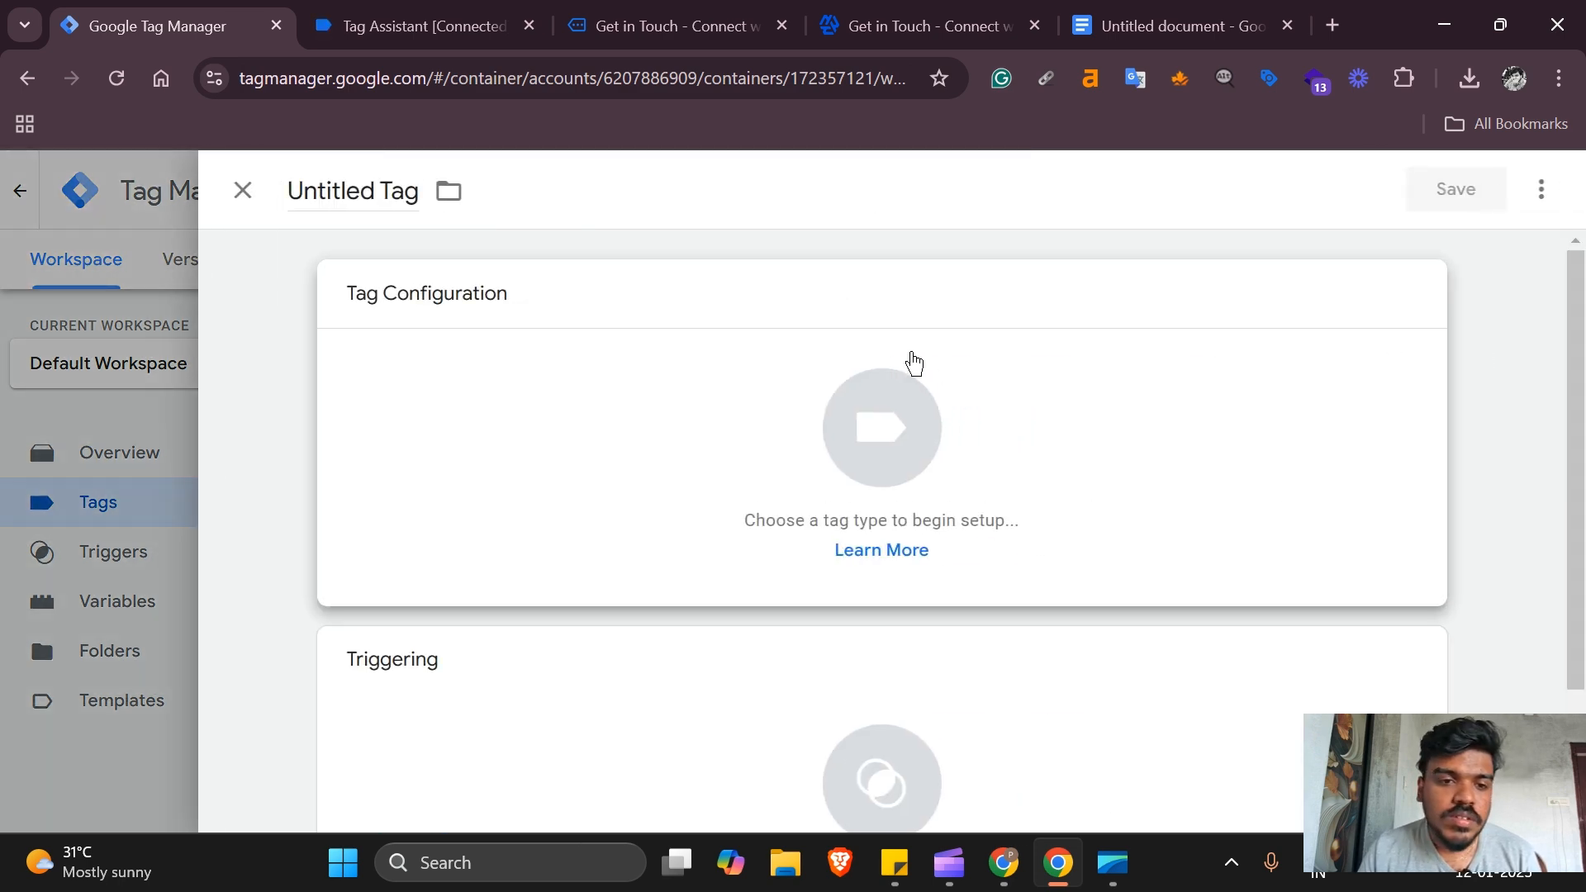
left_click(912, 363)
left_click(950, 409)
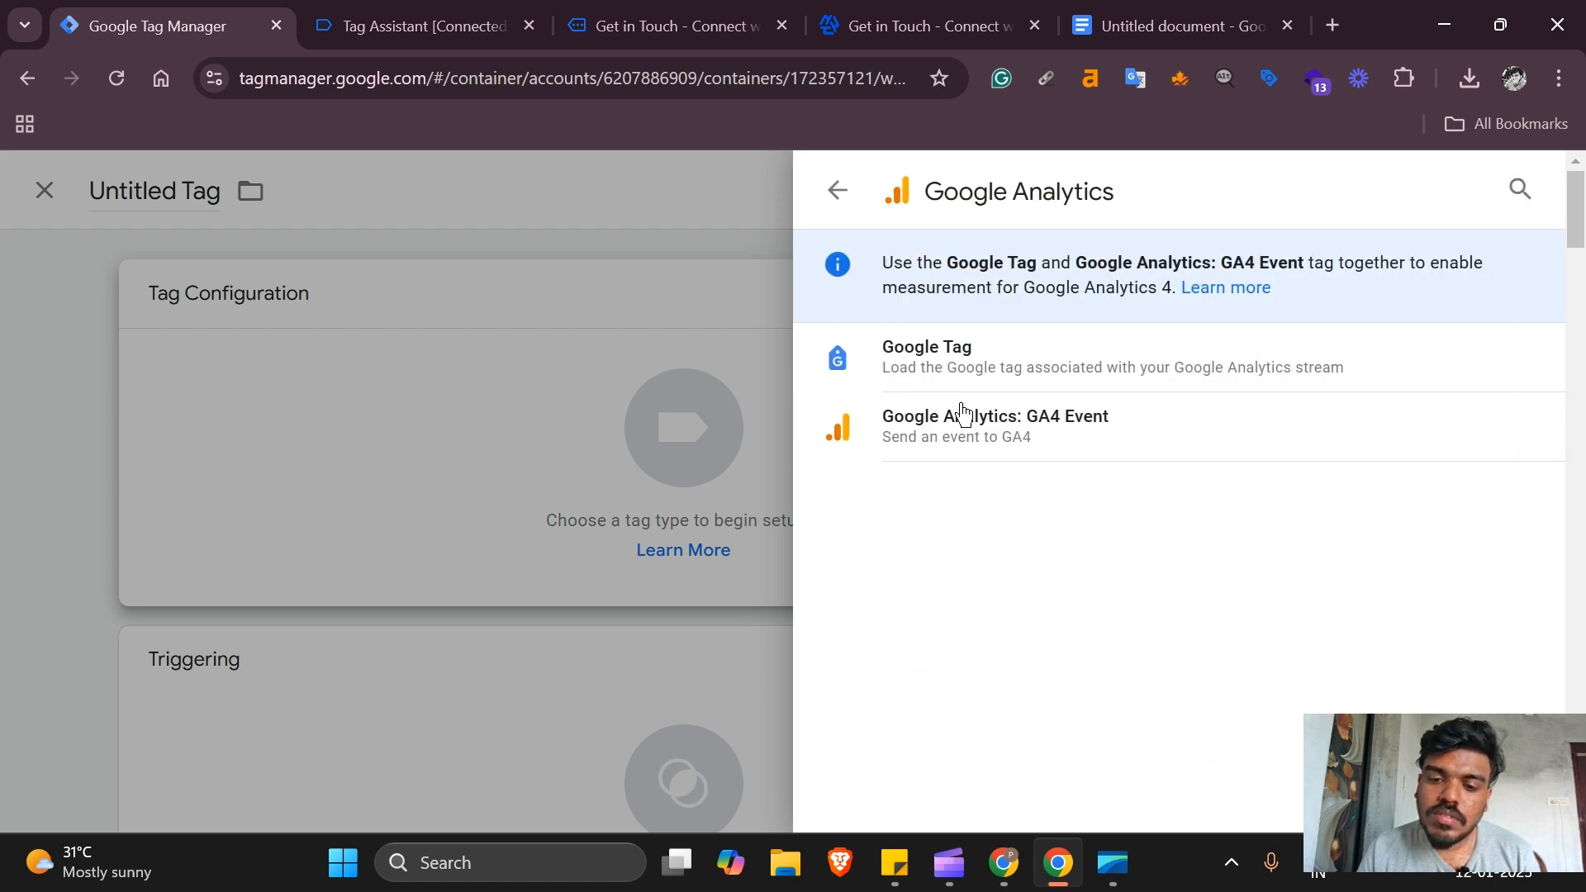
left_click(1037, 442)
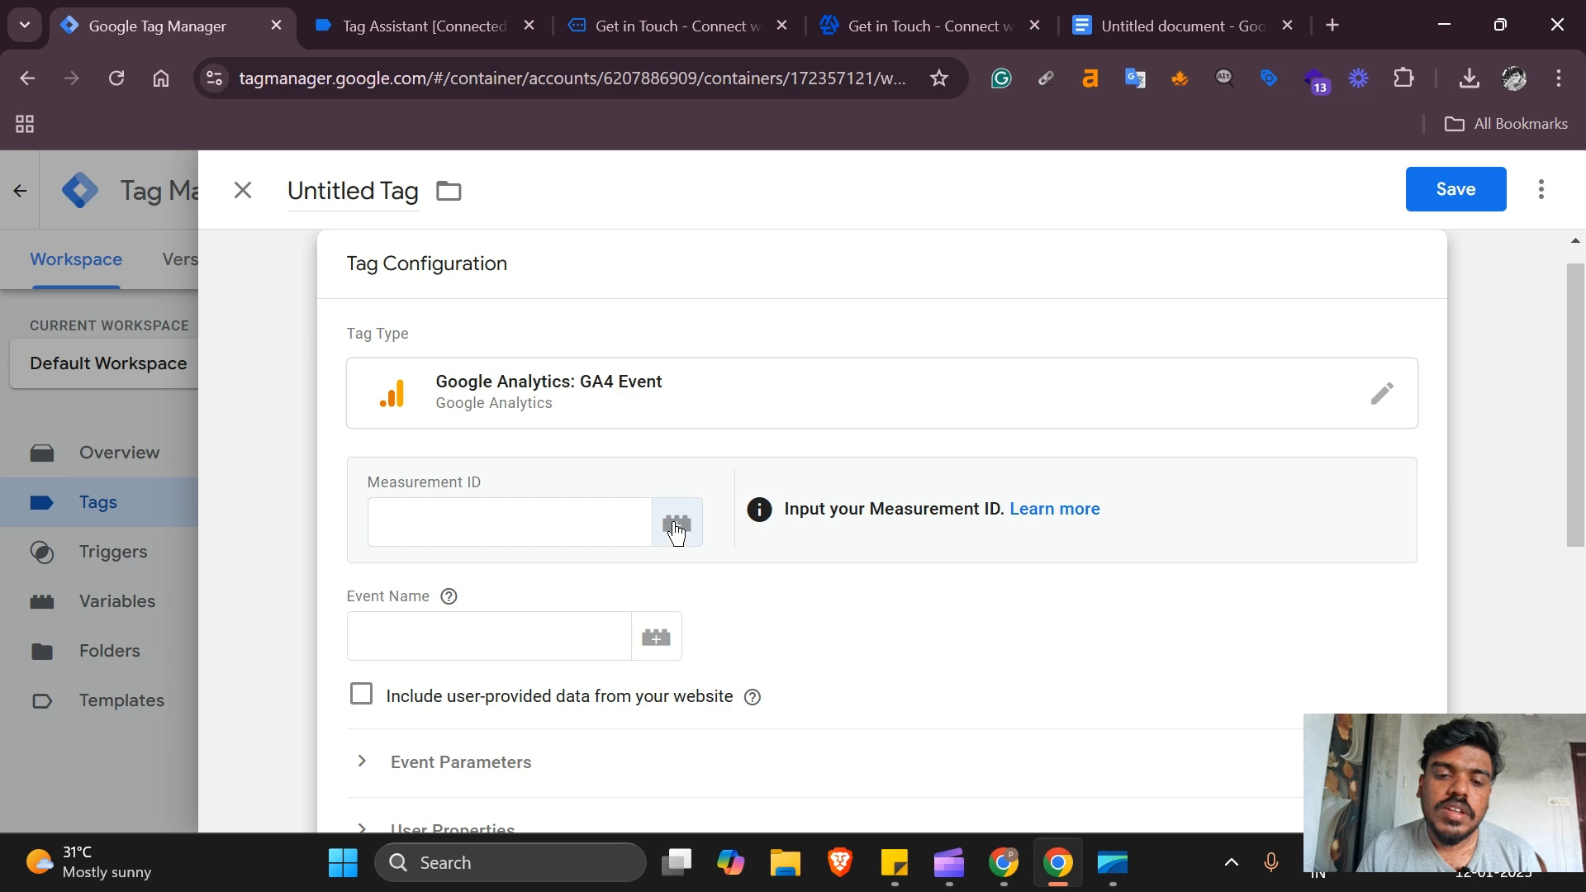
- Search the variables for G- and use the constant variable G-ML66HTB0F7 as the tag's Measurement ID
left_click(676, 527)
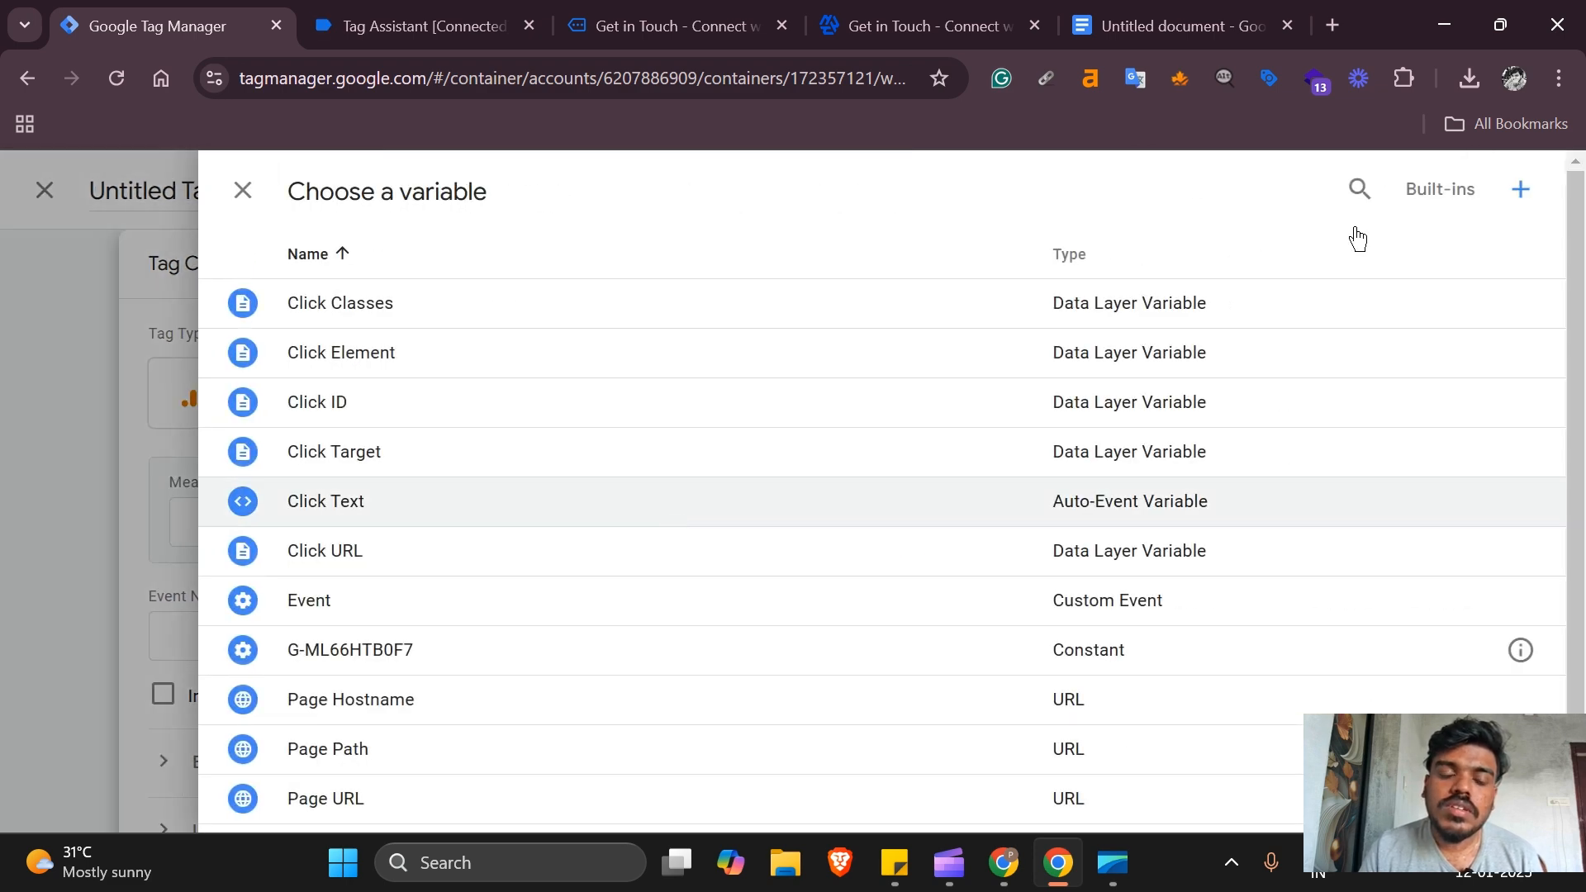
left_click(1359, 193)
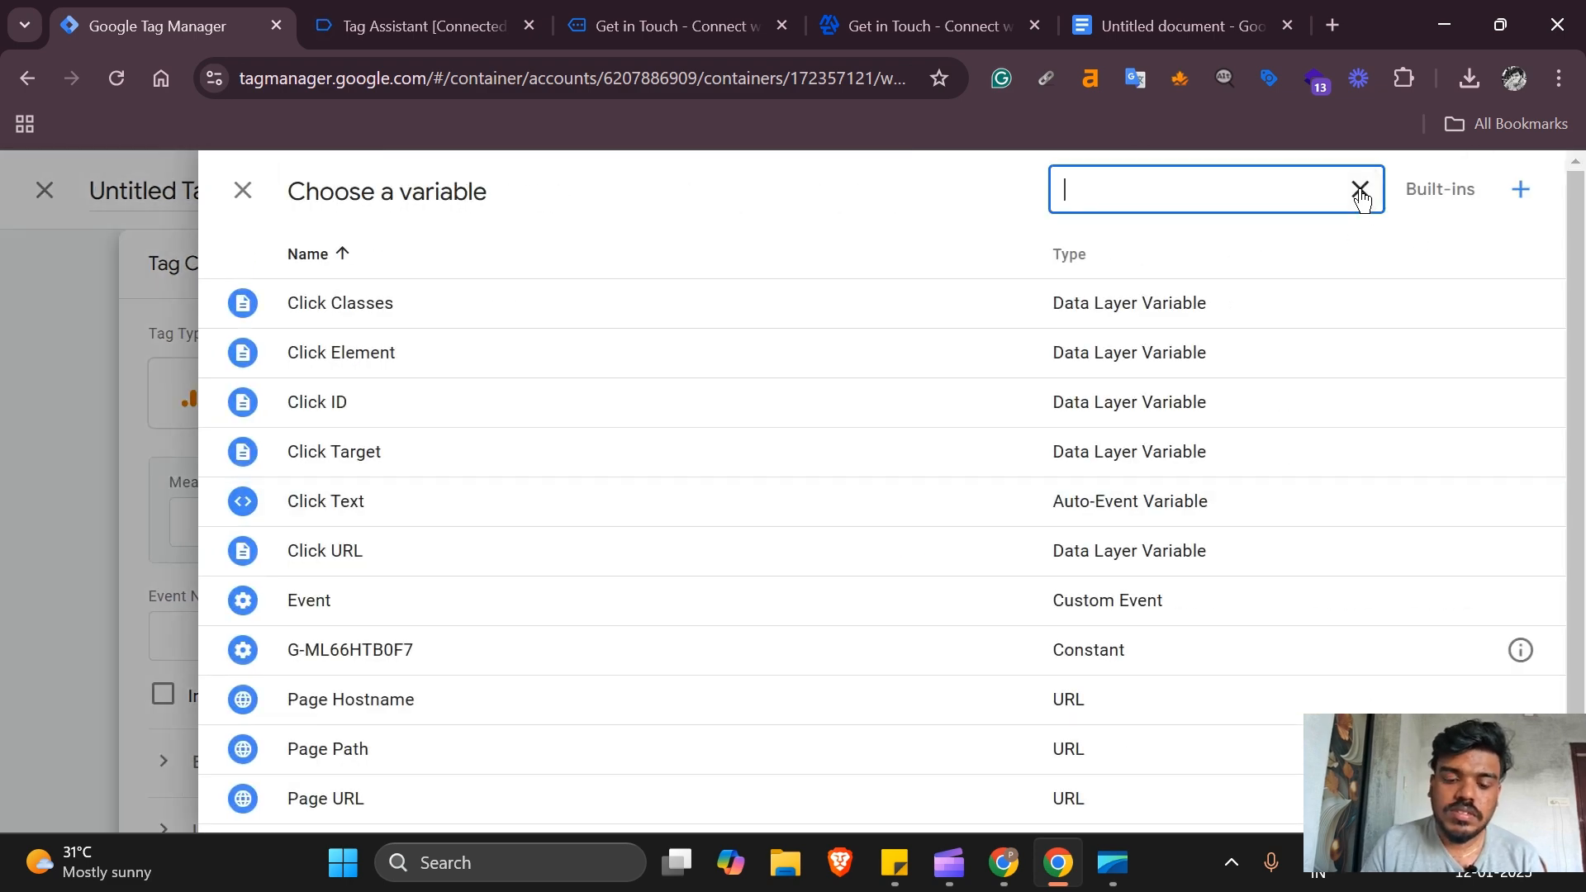
type("gta")
key("BackSpace")
key("BackSpace")
key("BackSpace")
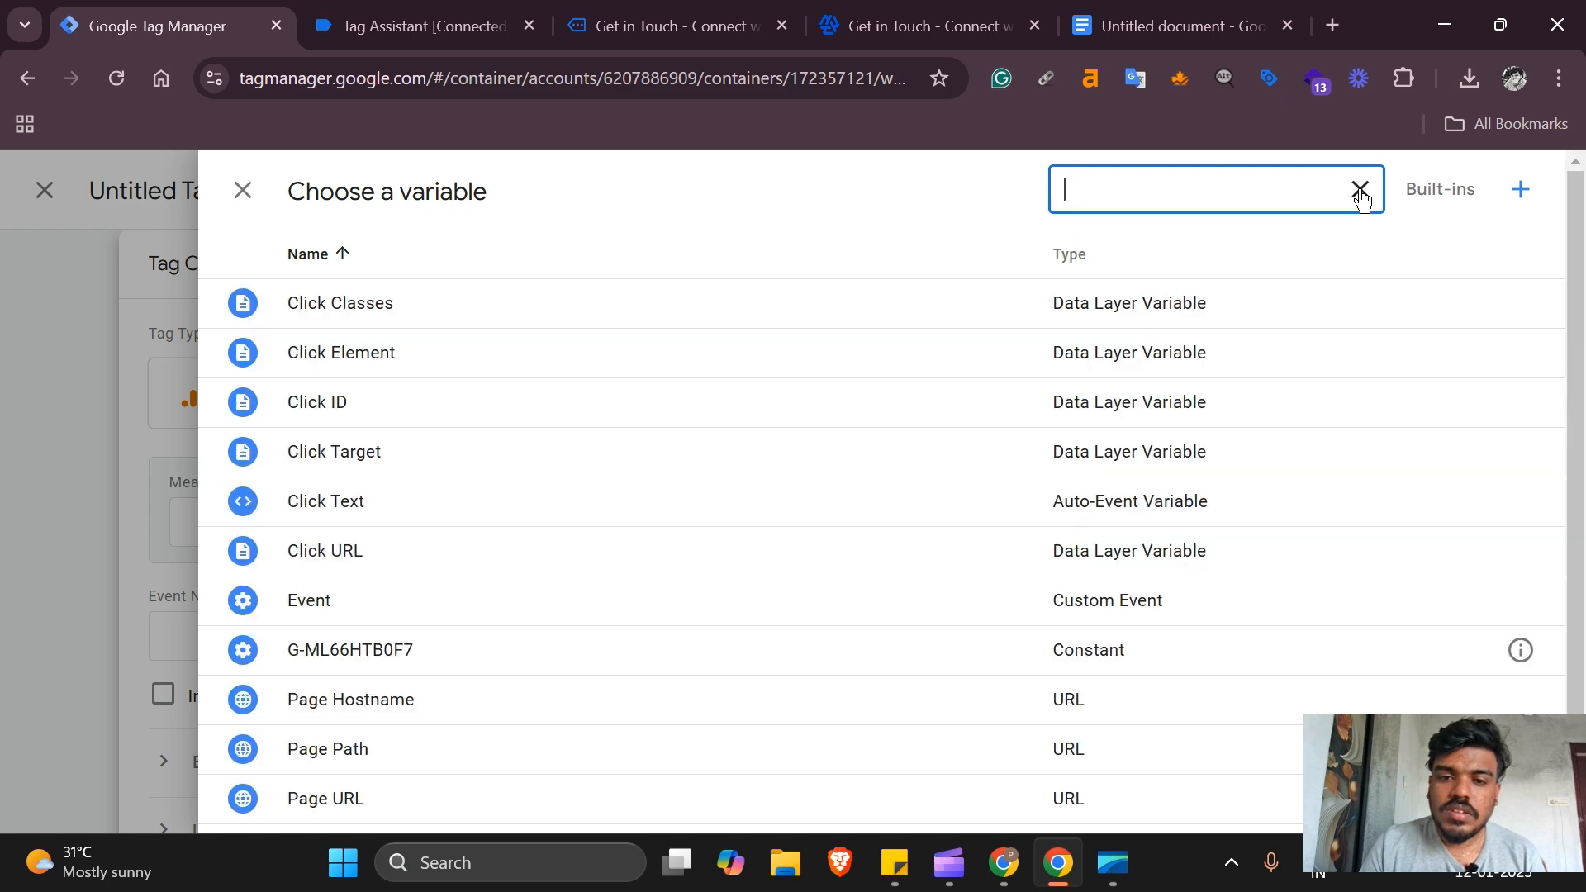
type("G-")
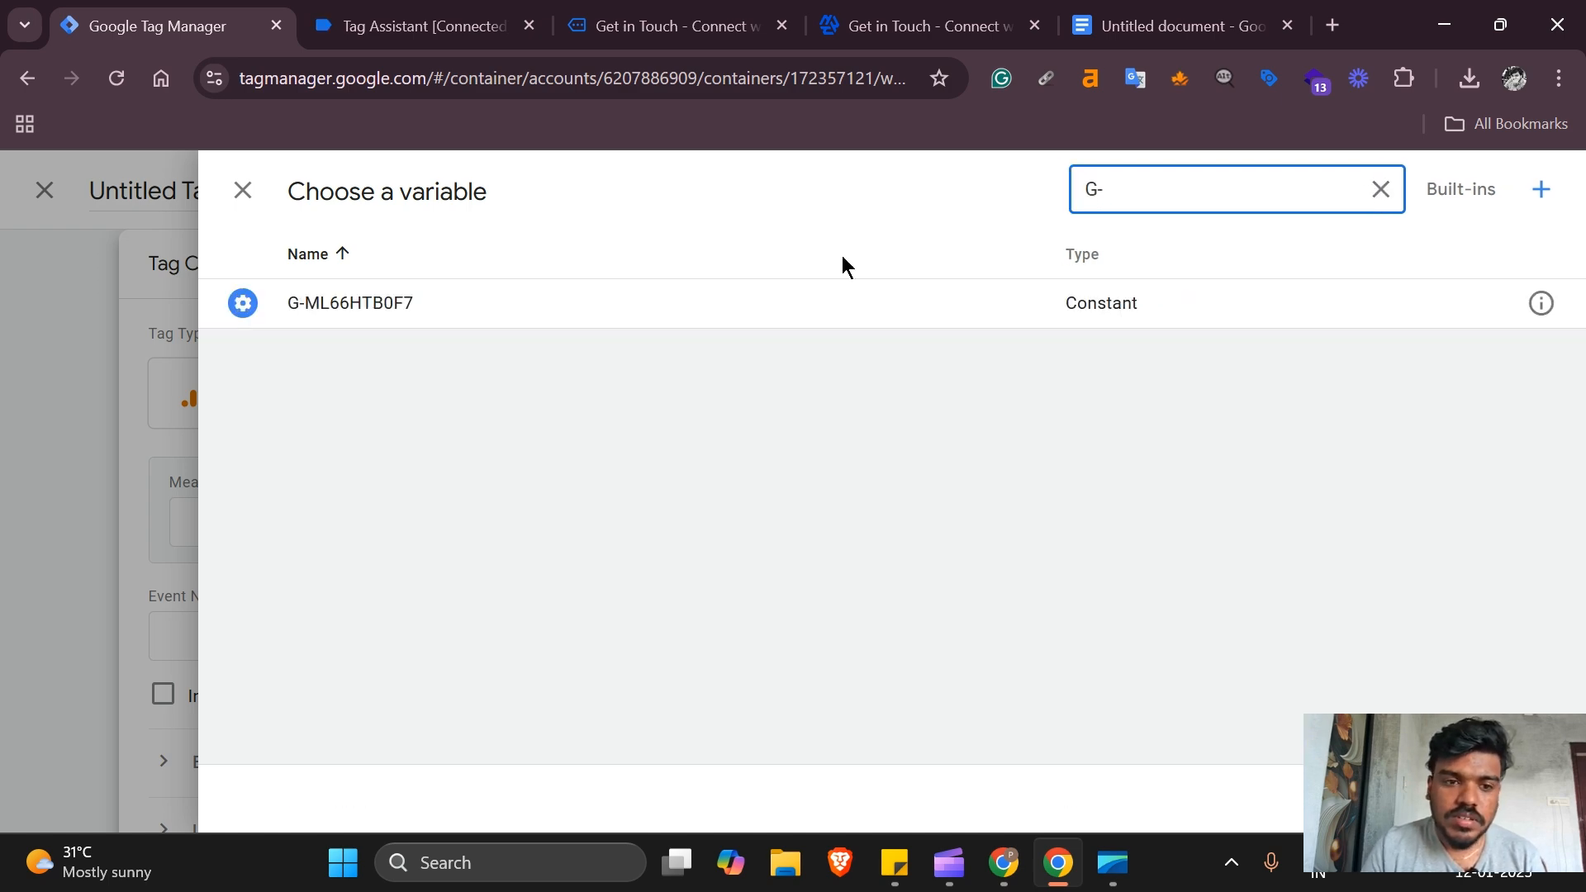
left_click(704, 320)
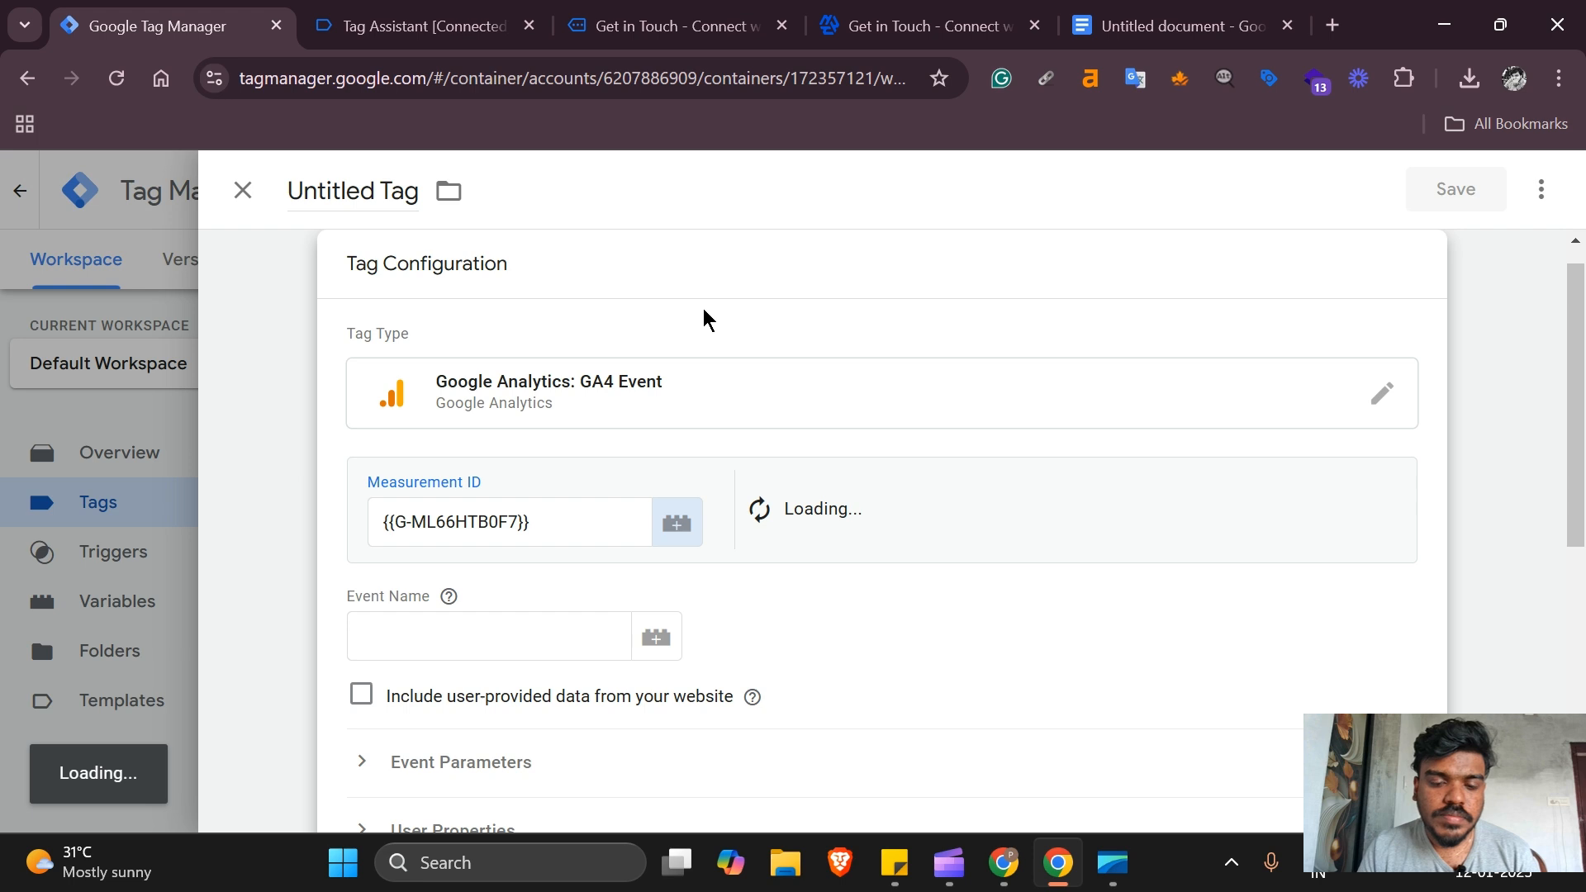
- Name the GA4 event form_submission
scroll(534, 524, "down", 1)
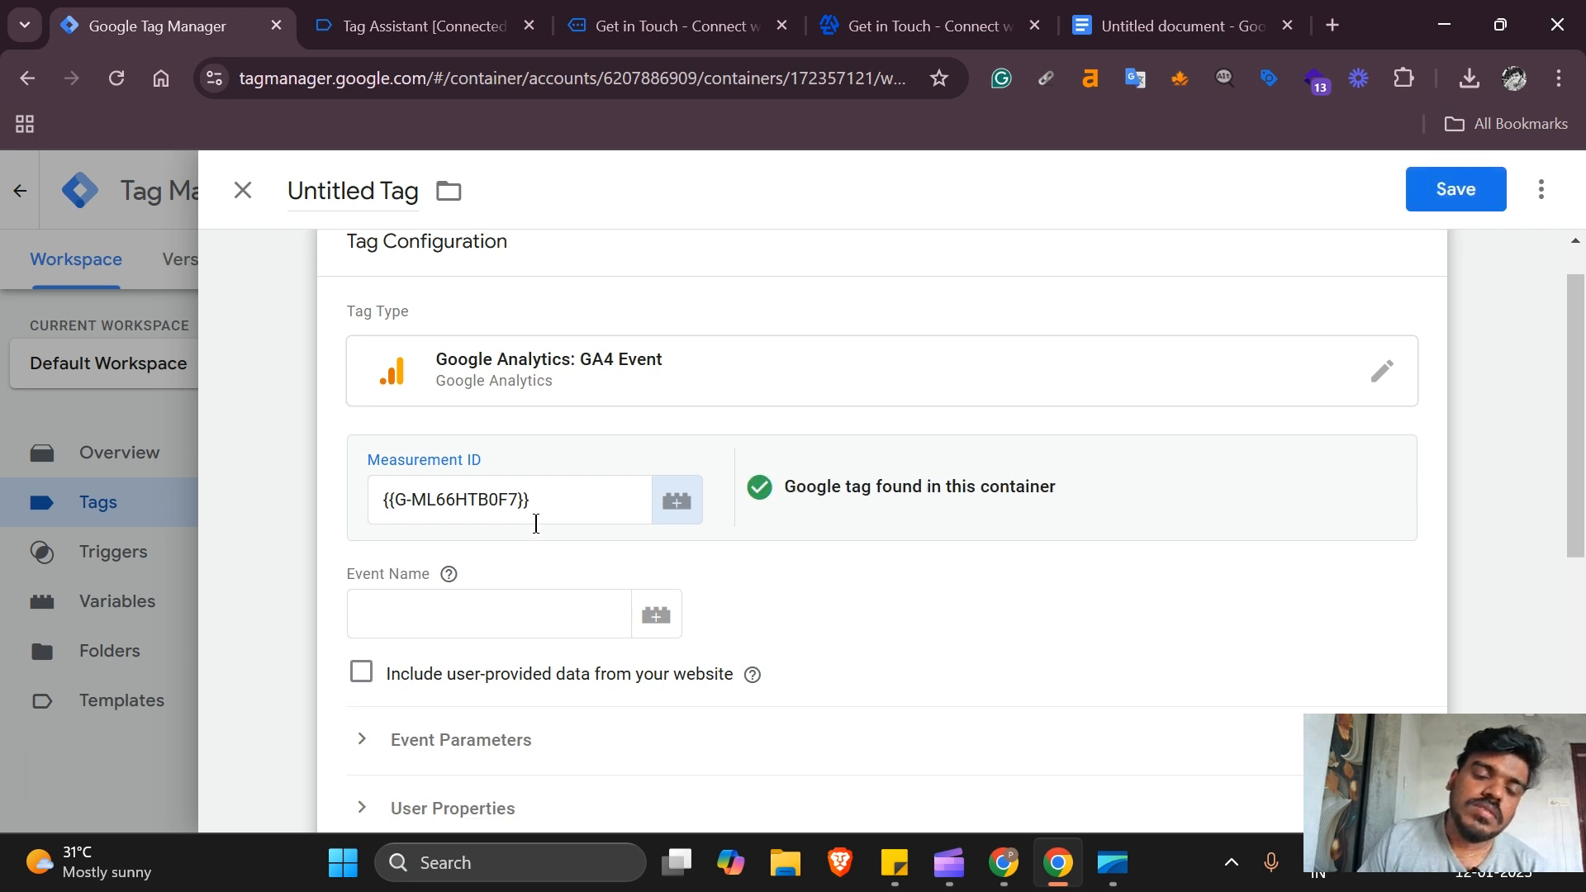
left_click(451, 541)
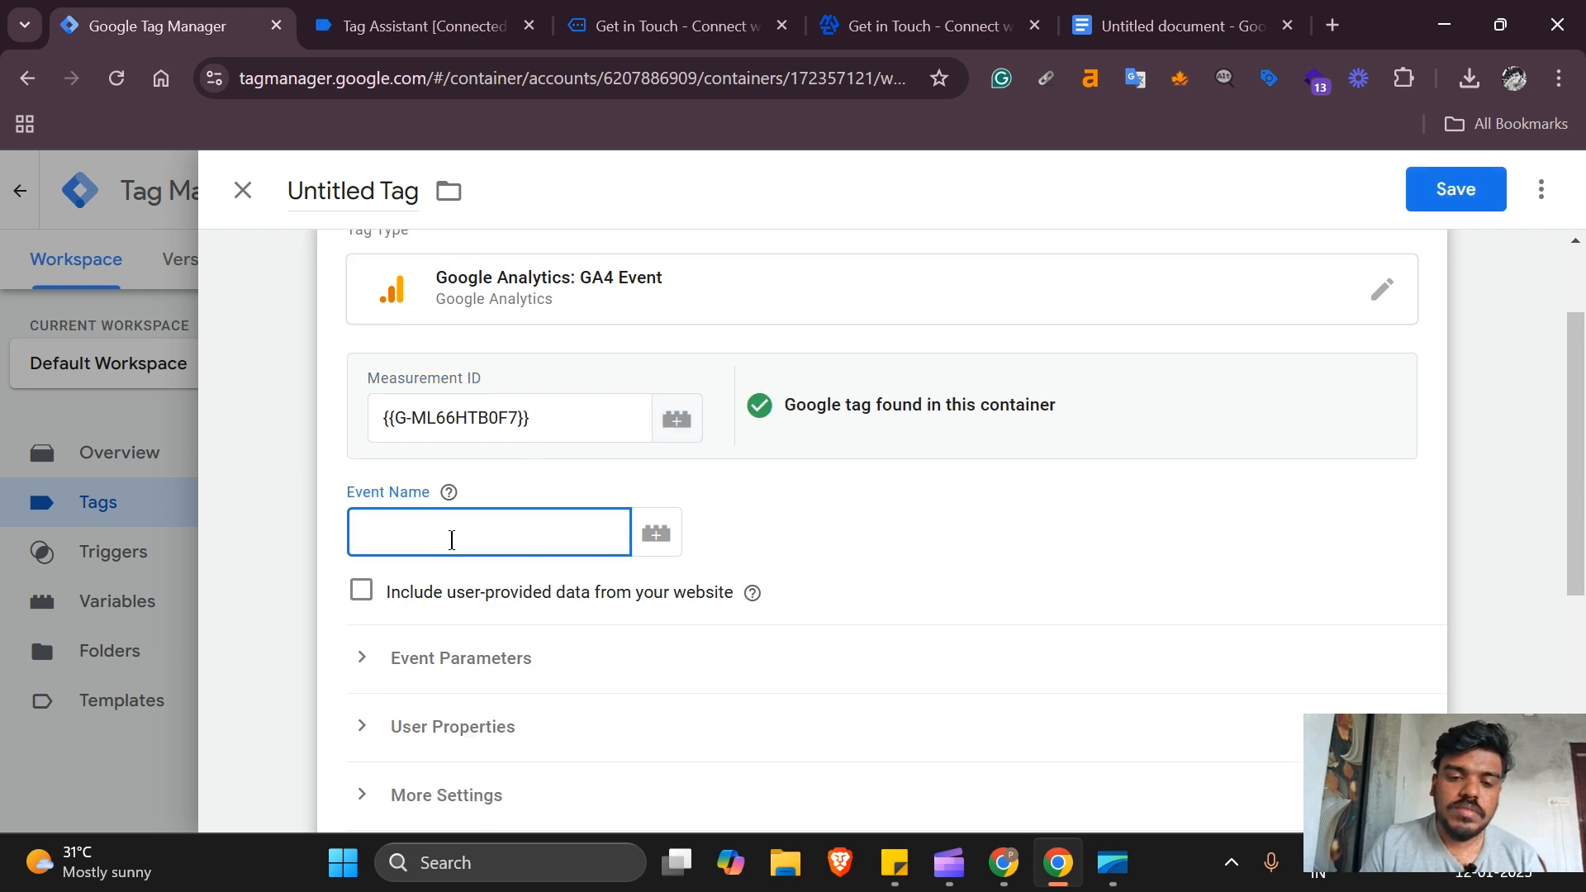
type("form")
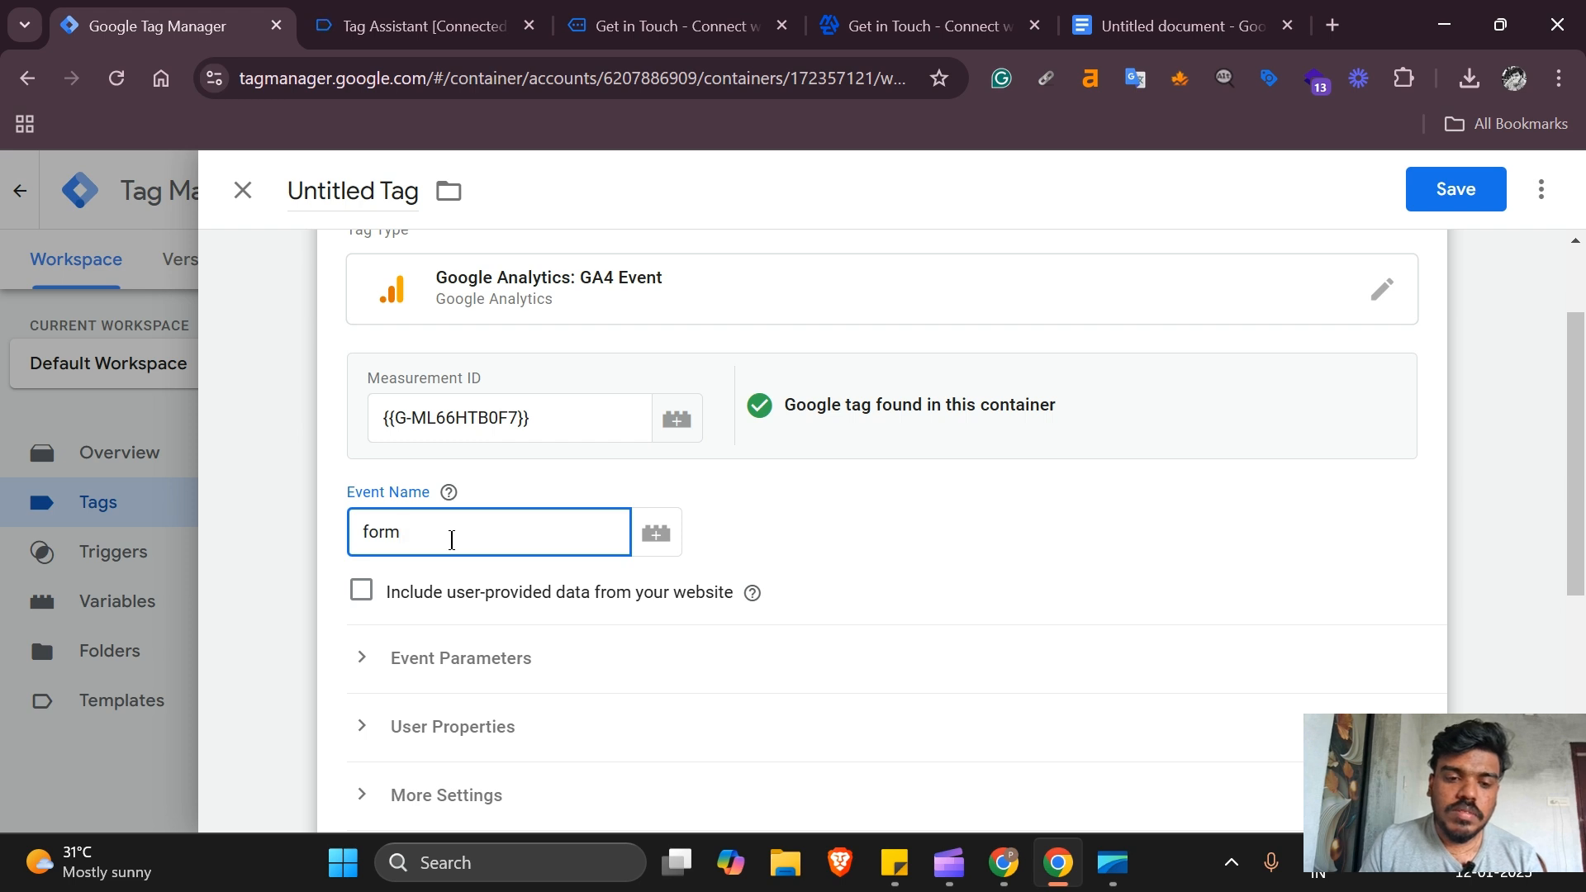
type("_sumiss")
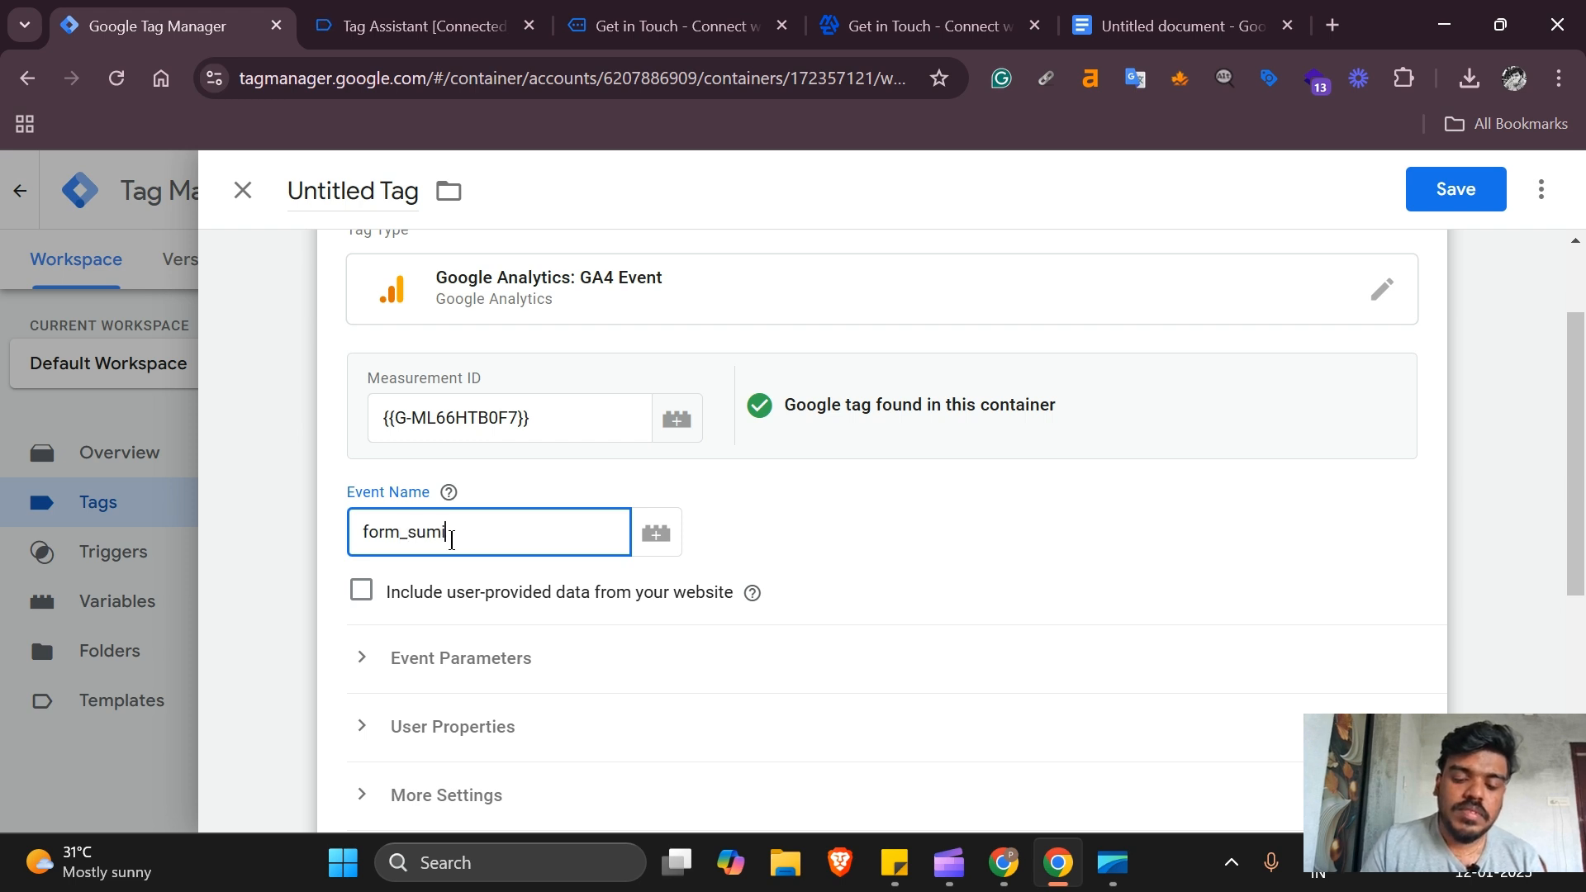
key("BackSpace")
key("BackSpace")
key("BackSpace")
key("BackSpace")
type("b")
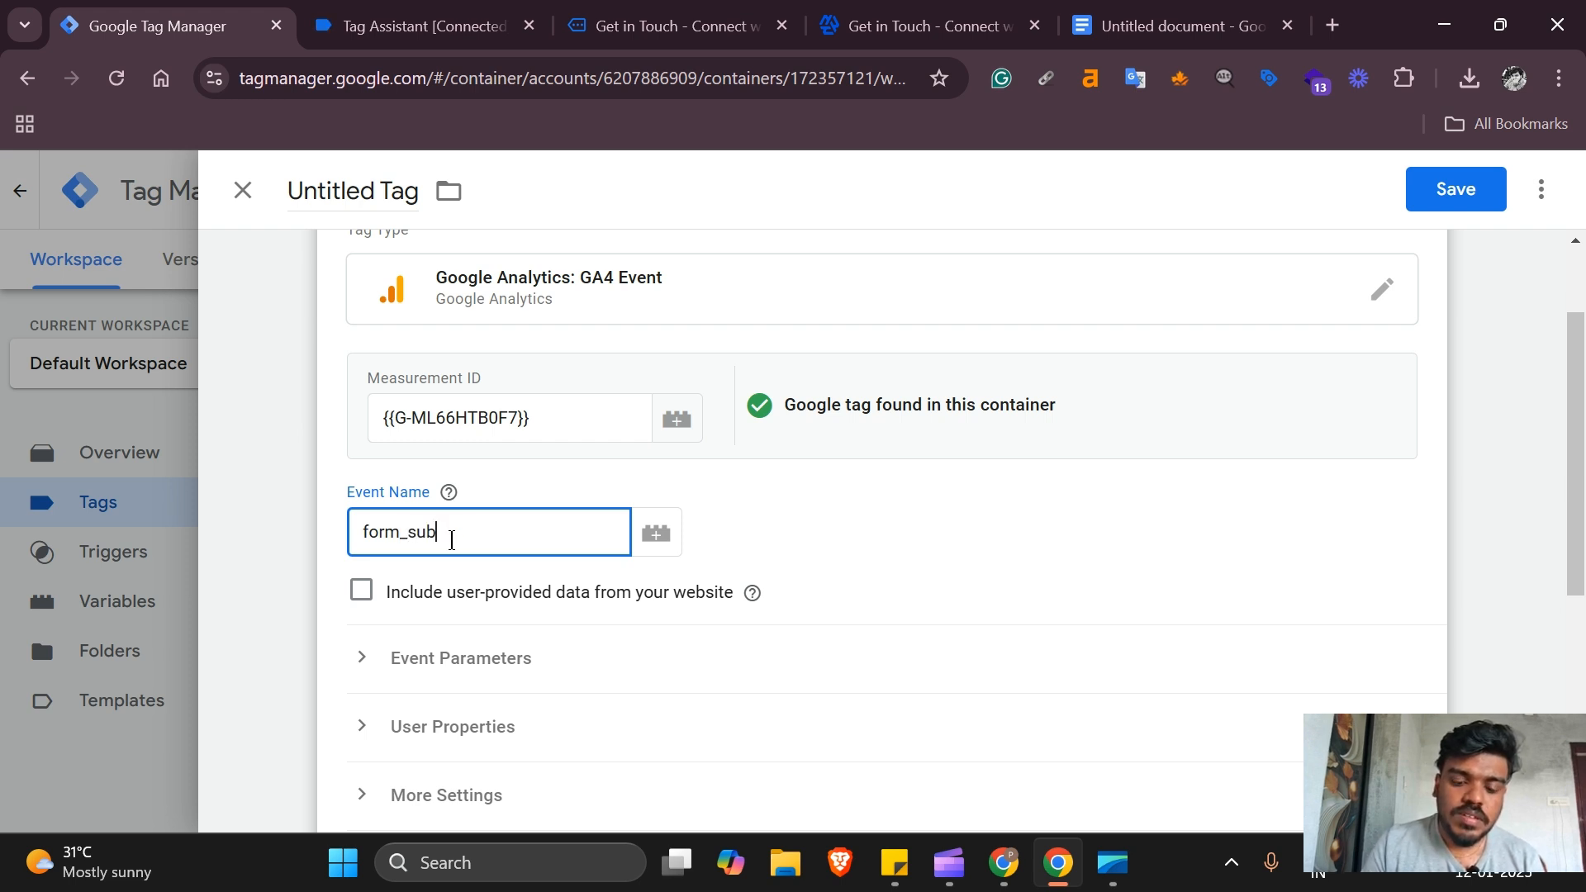
type("mission")
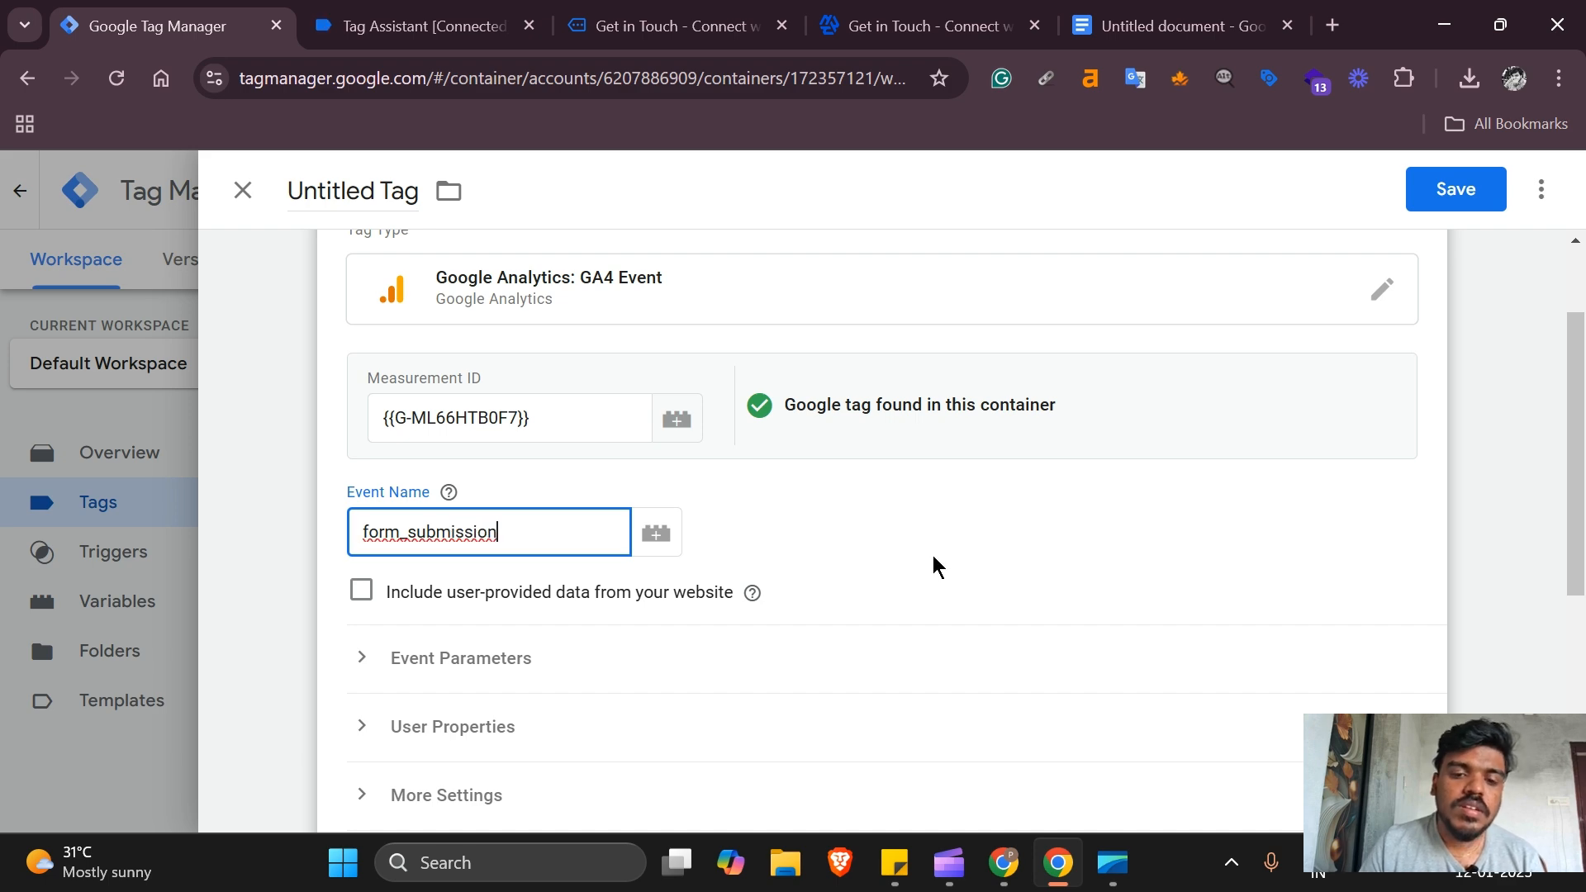
left_click(929, 559)
- Create a new trigger for the tag and choose Element Visibility as its trigger type
scroll(929, 559, "down", 5)
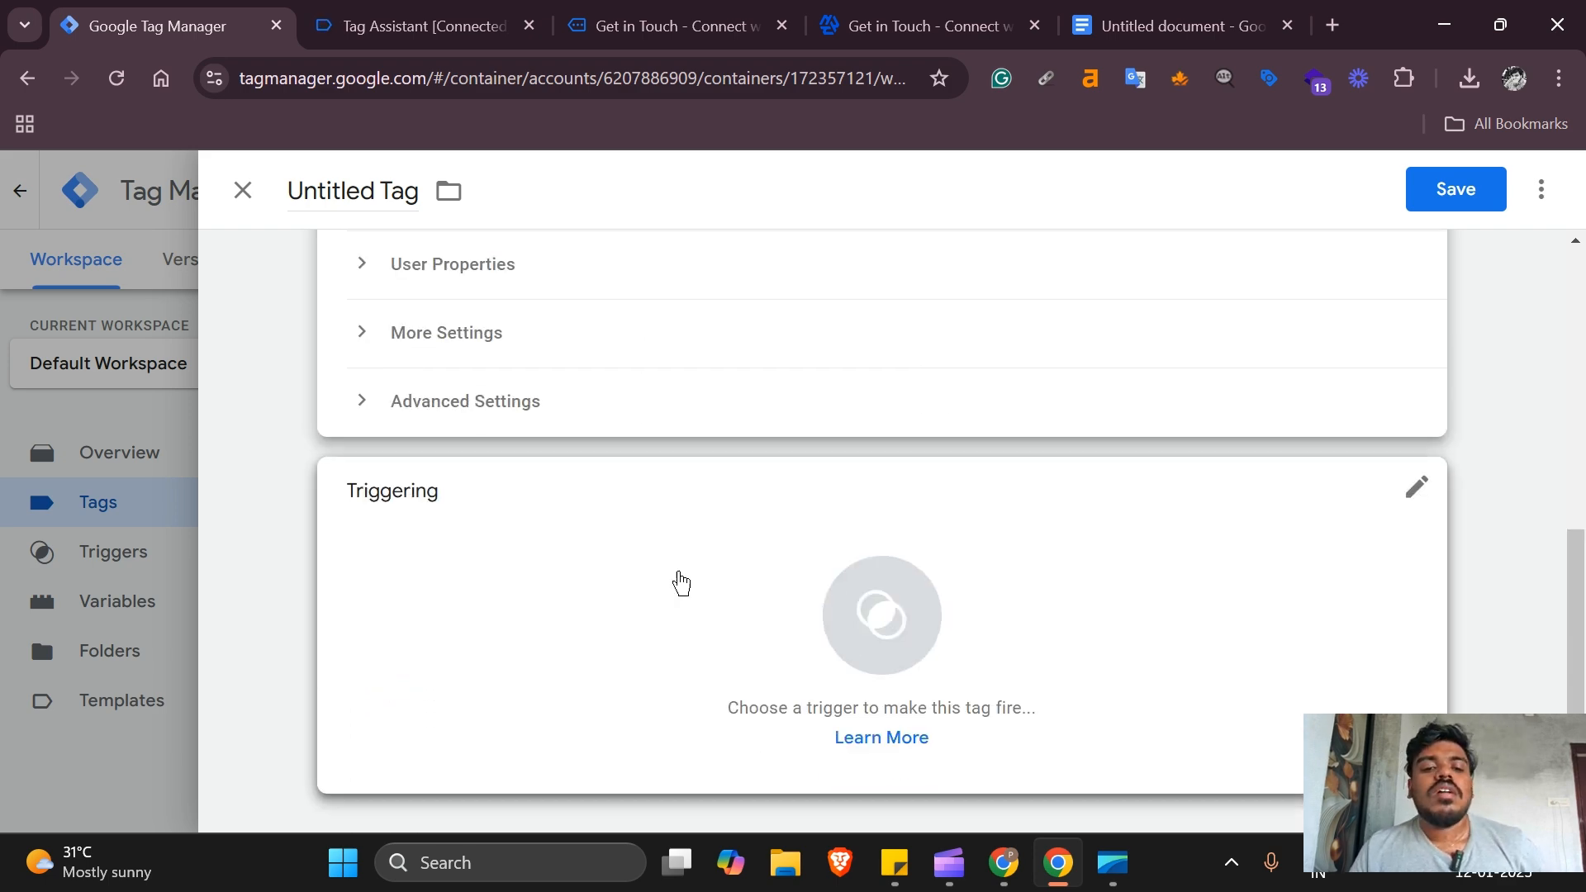
left_click(677, 581)
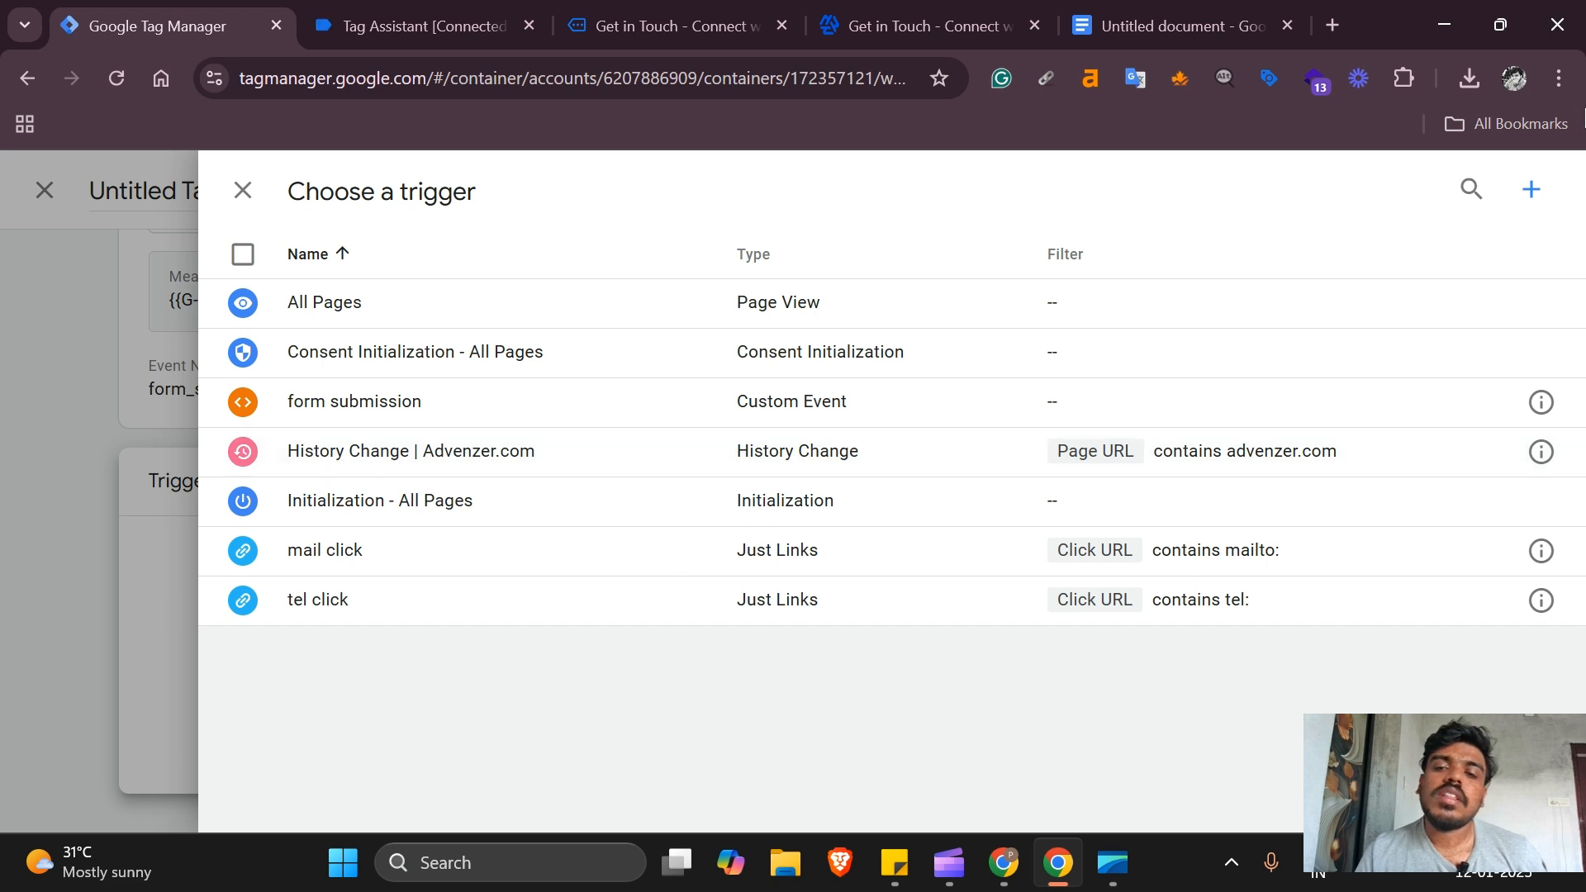
left_click(1530, 189)
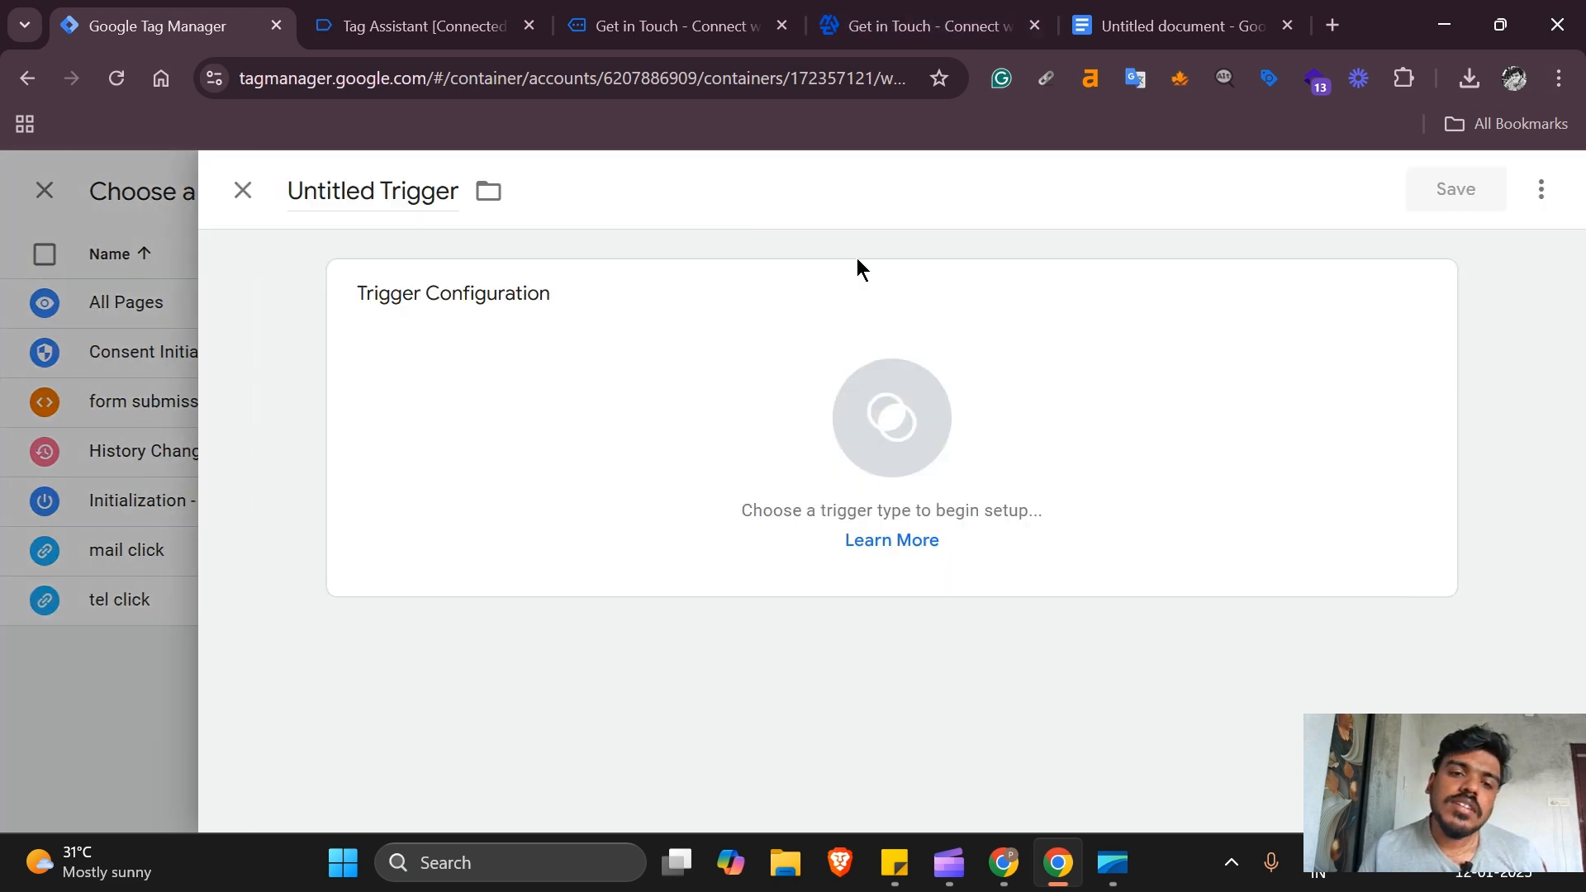
left_click(729, 355)
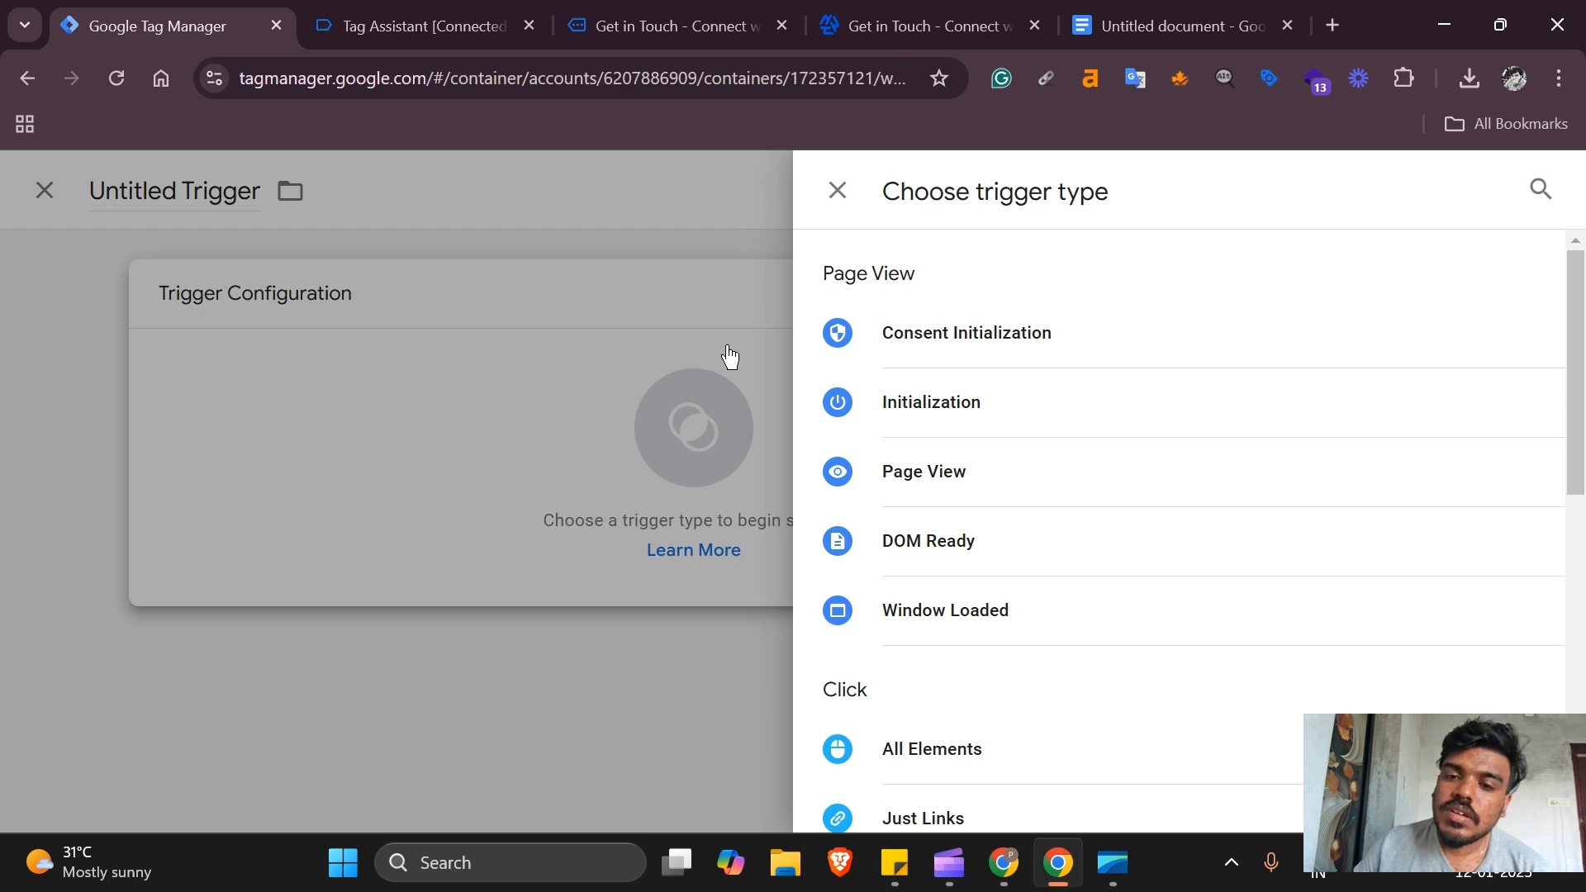
left_click(628, 25)
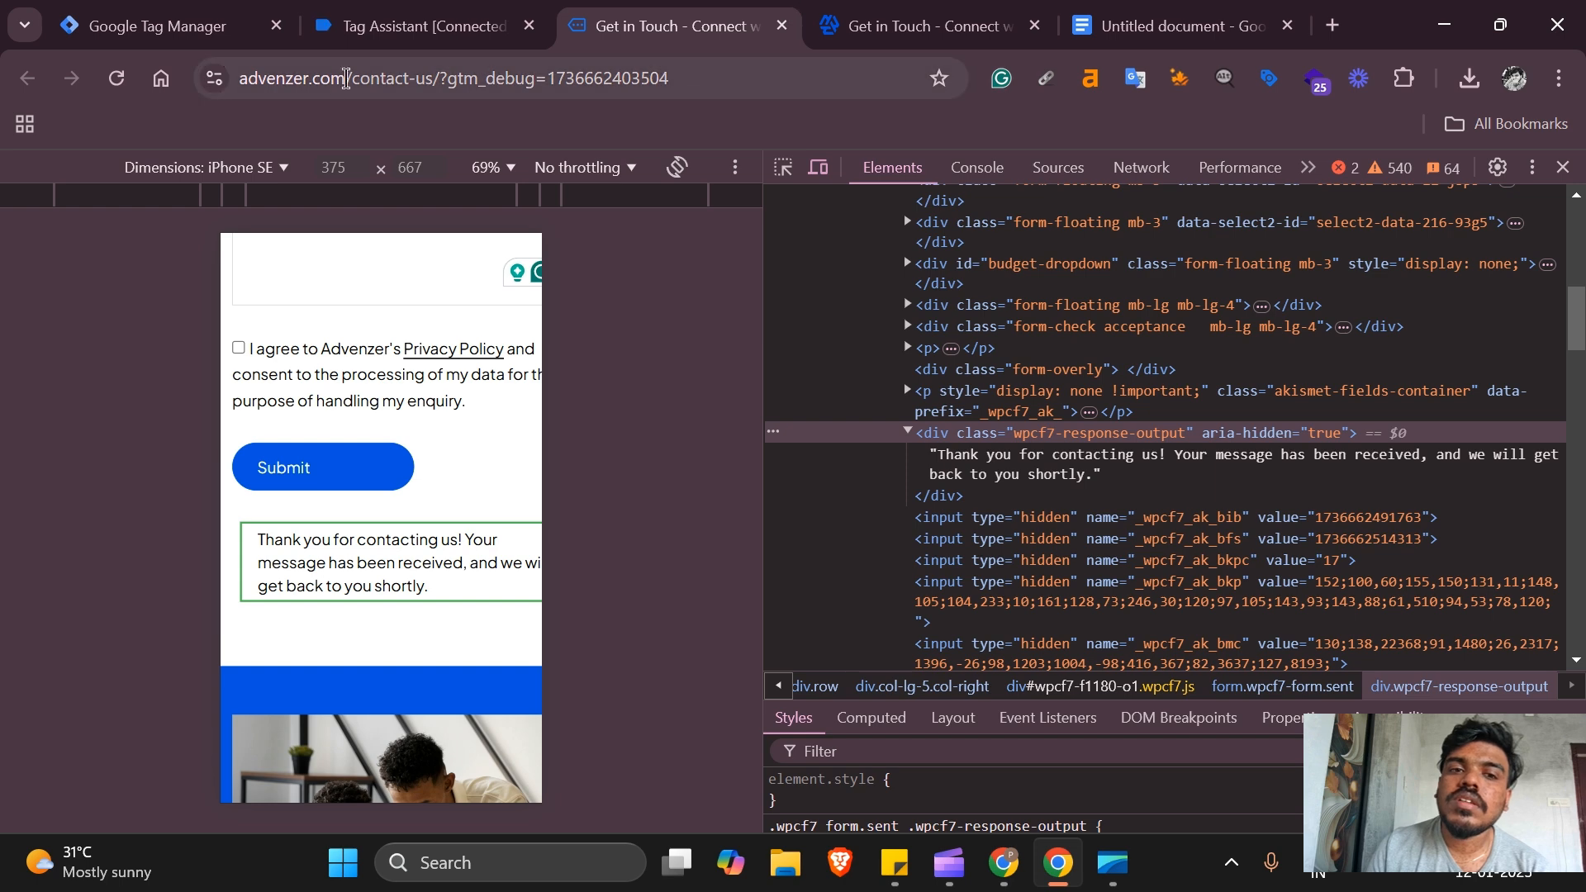
left_click(213, 27)
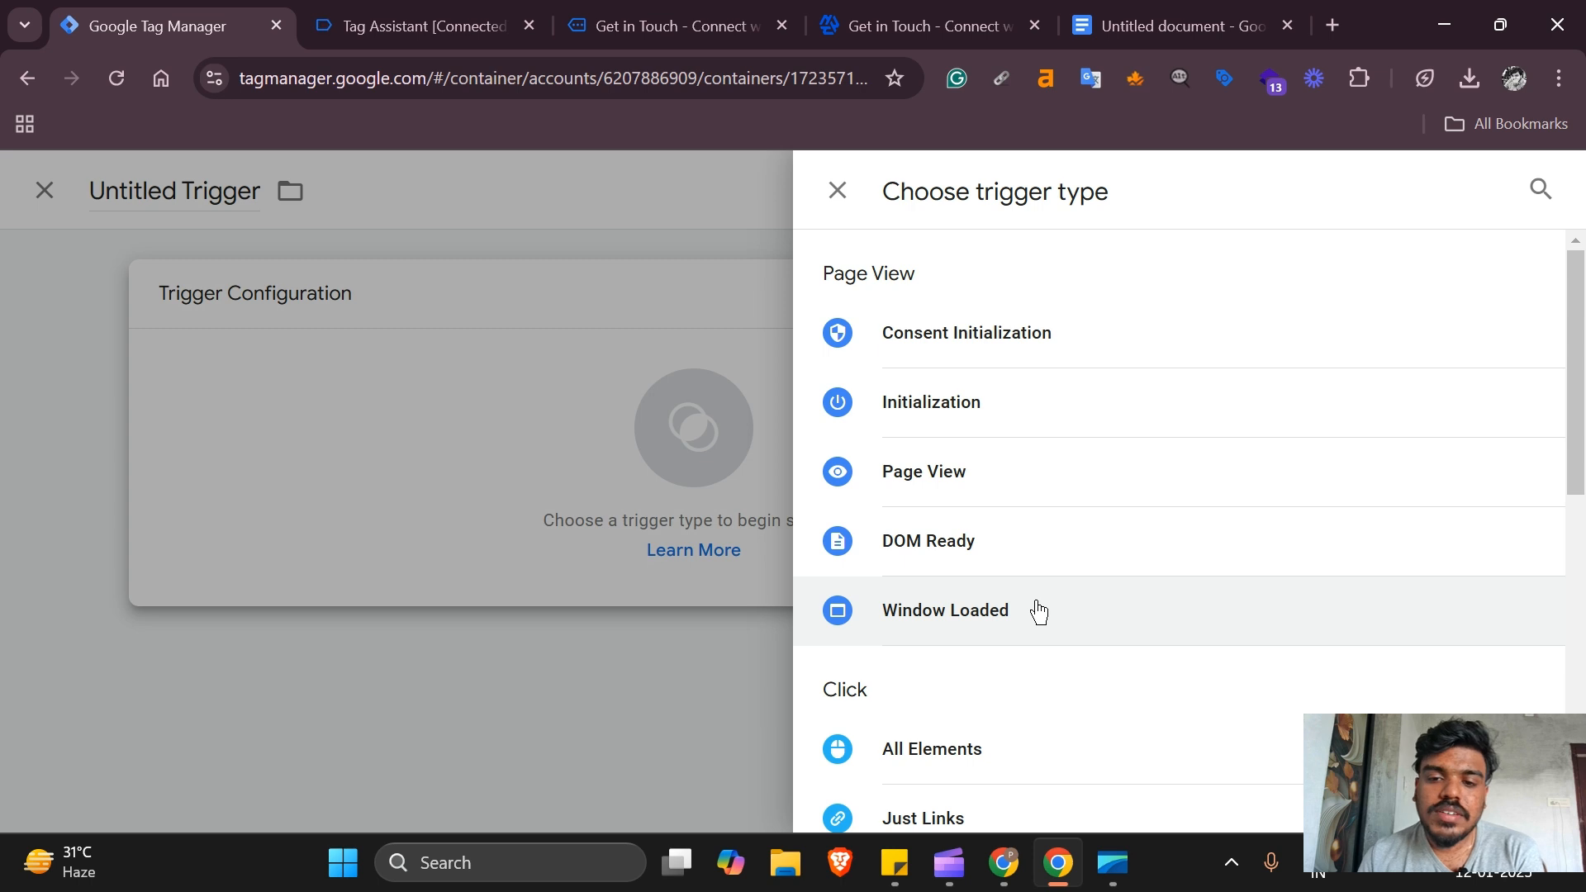
scroll(1038, 611, "down", 3)
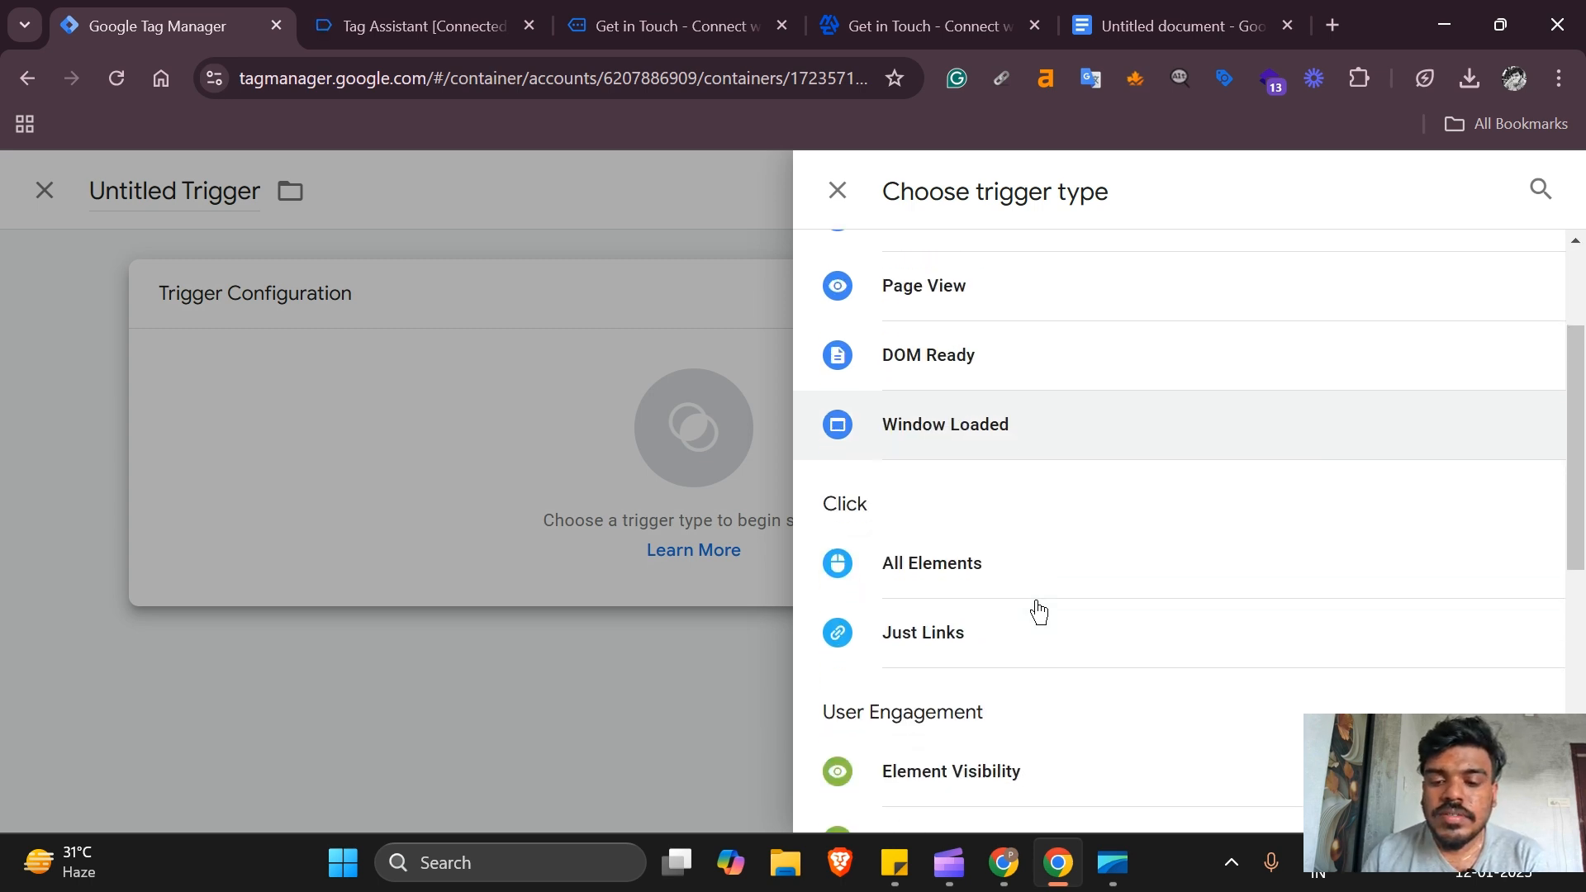
scroll(849, 470, "down", 2)
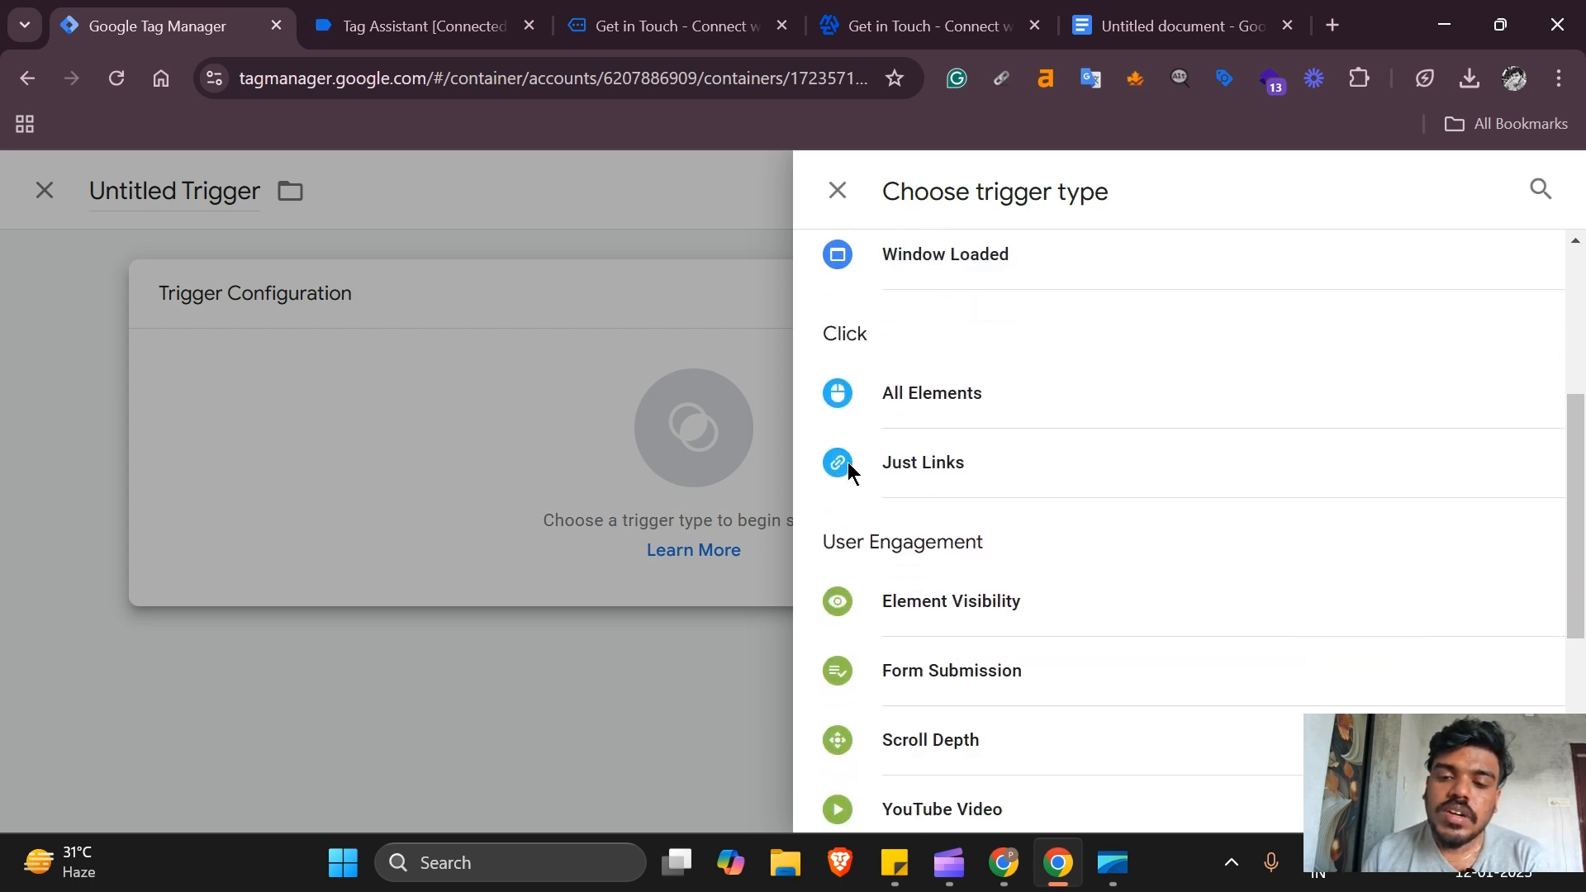
scroll(874, 549, "down", 4)
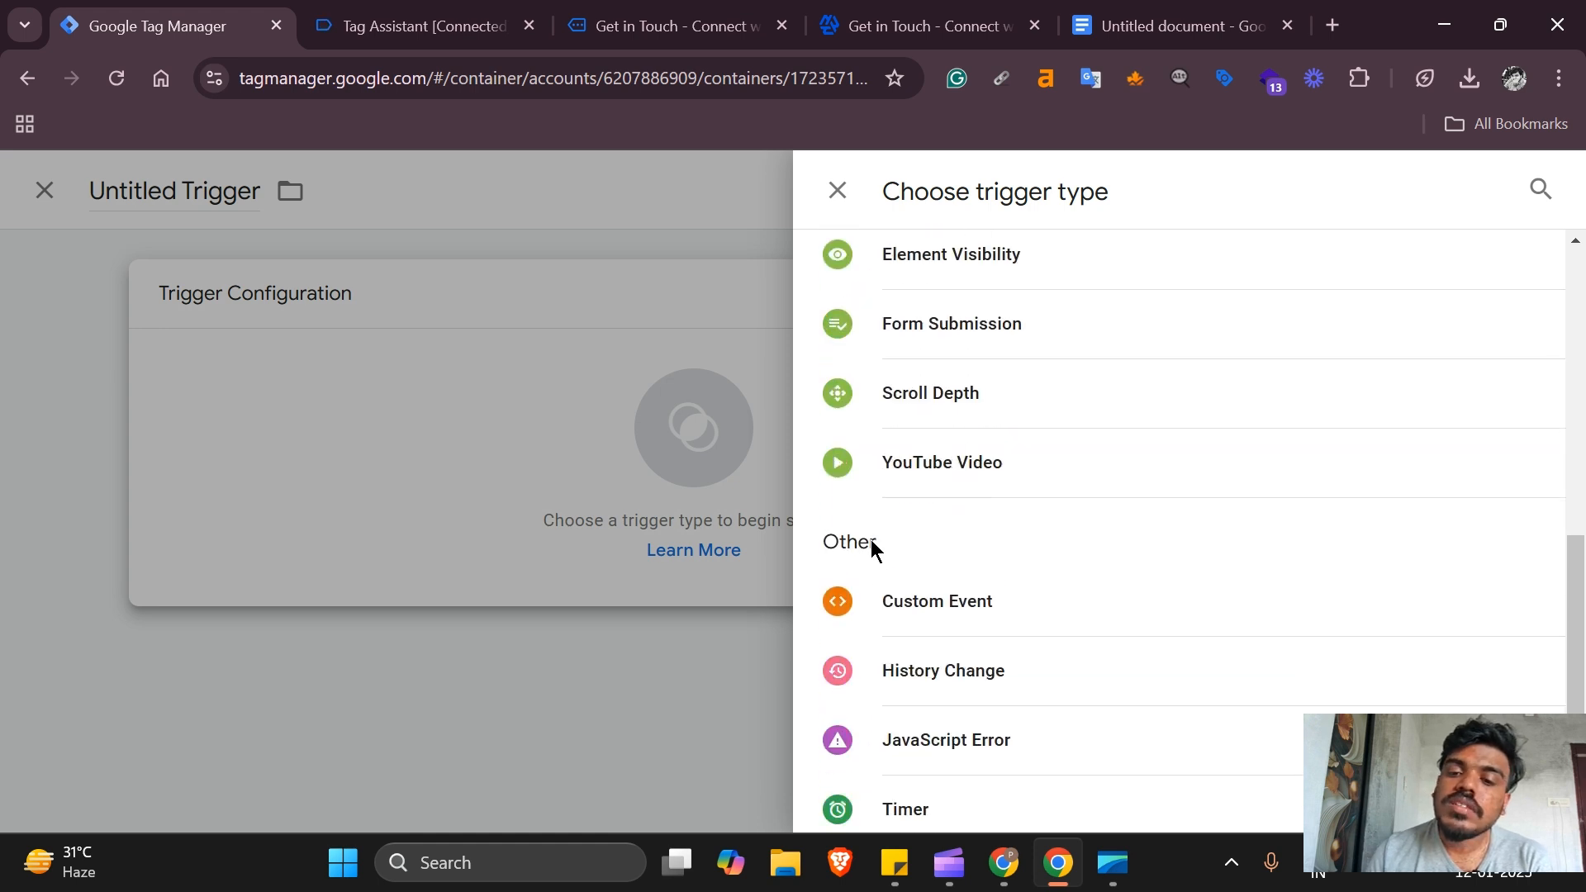
scroll(873, 549, "up", 2)
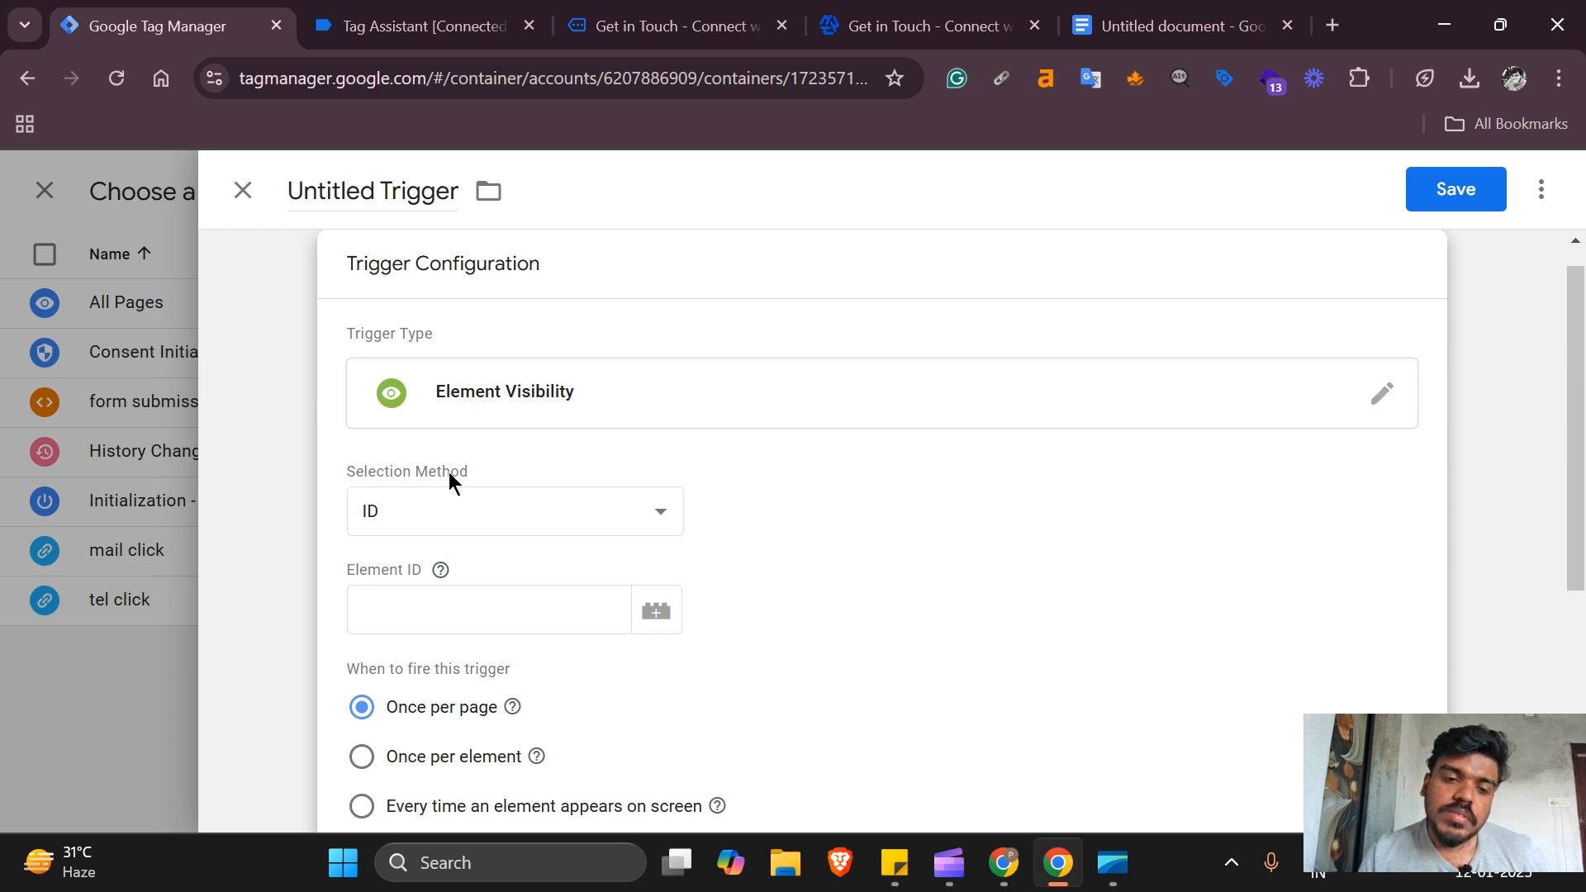
- Set the Element Visibility trigger's selection method to CSS Selector
left_click(404, 515)
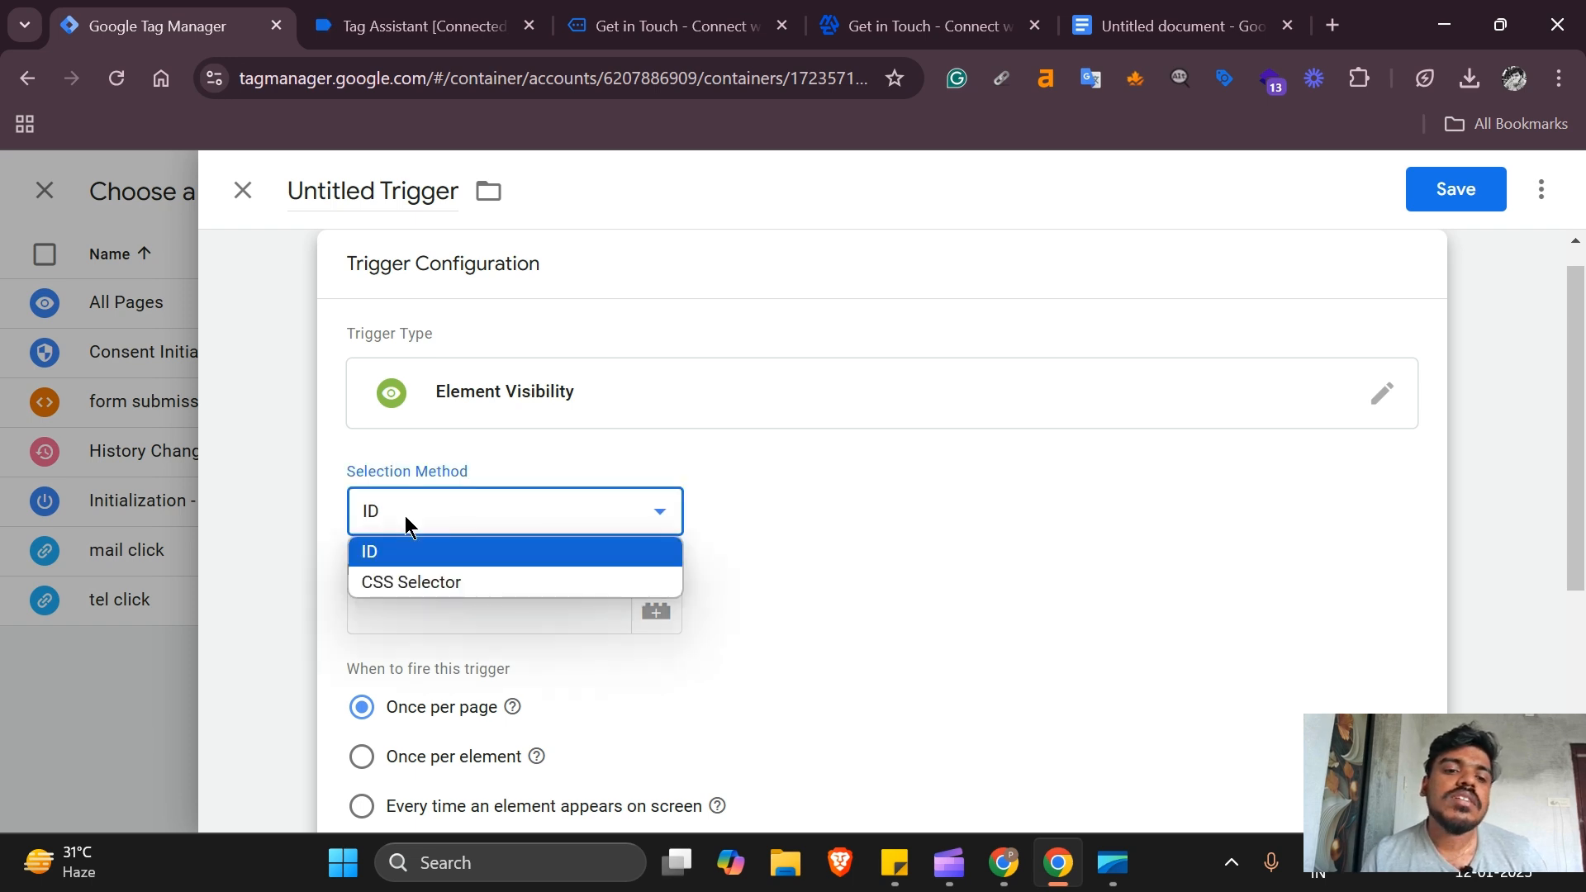
left_click(369, 452)
left_click(420, 618)
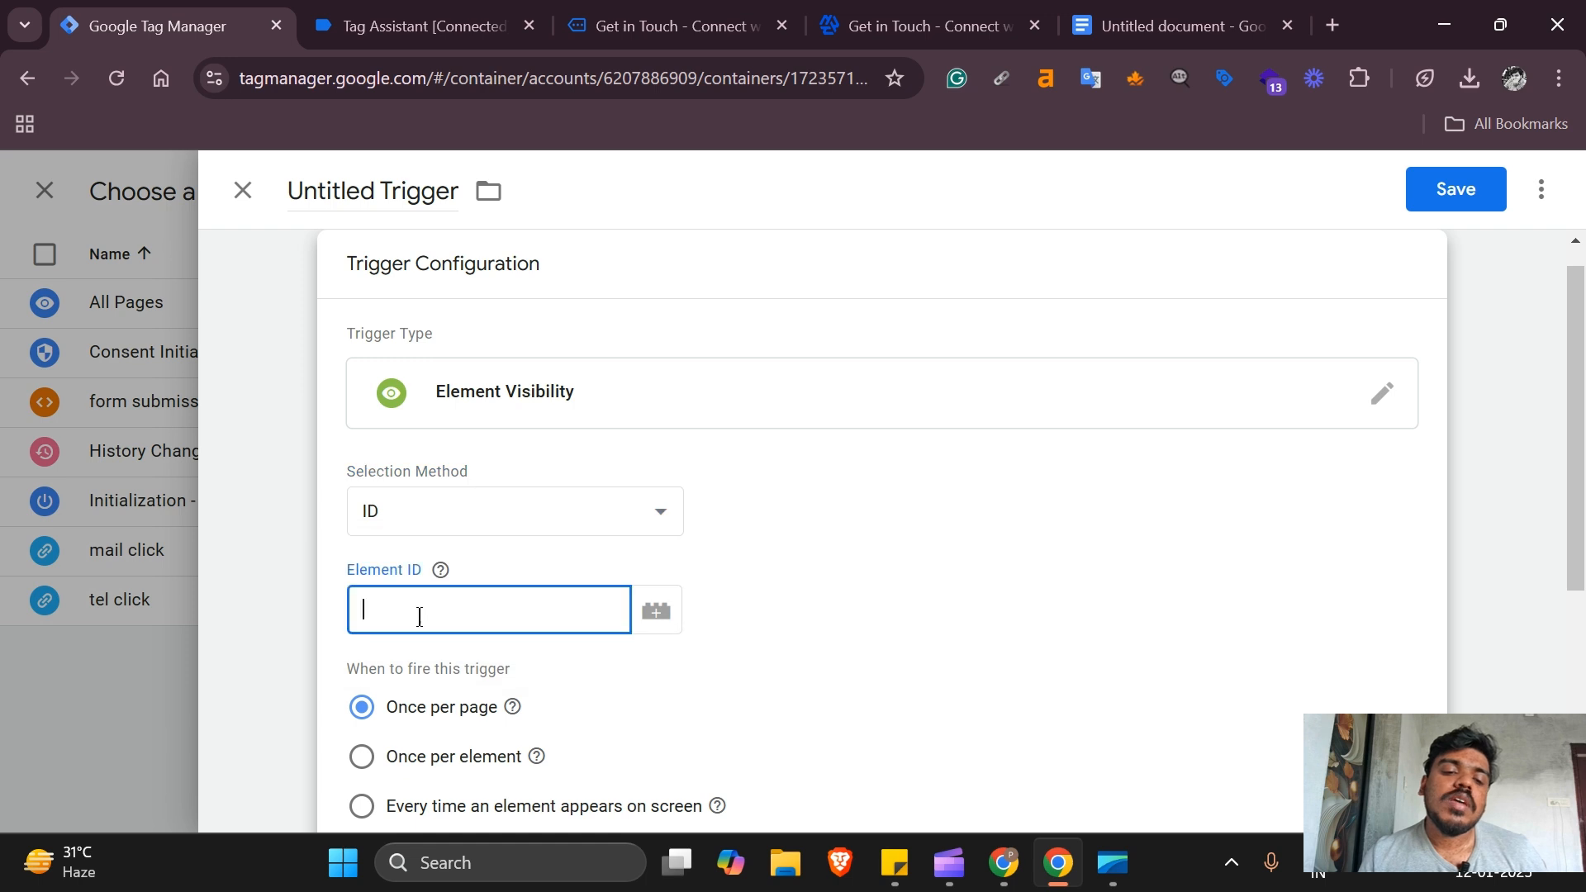
left_click(462, 503)
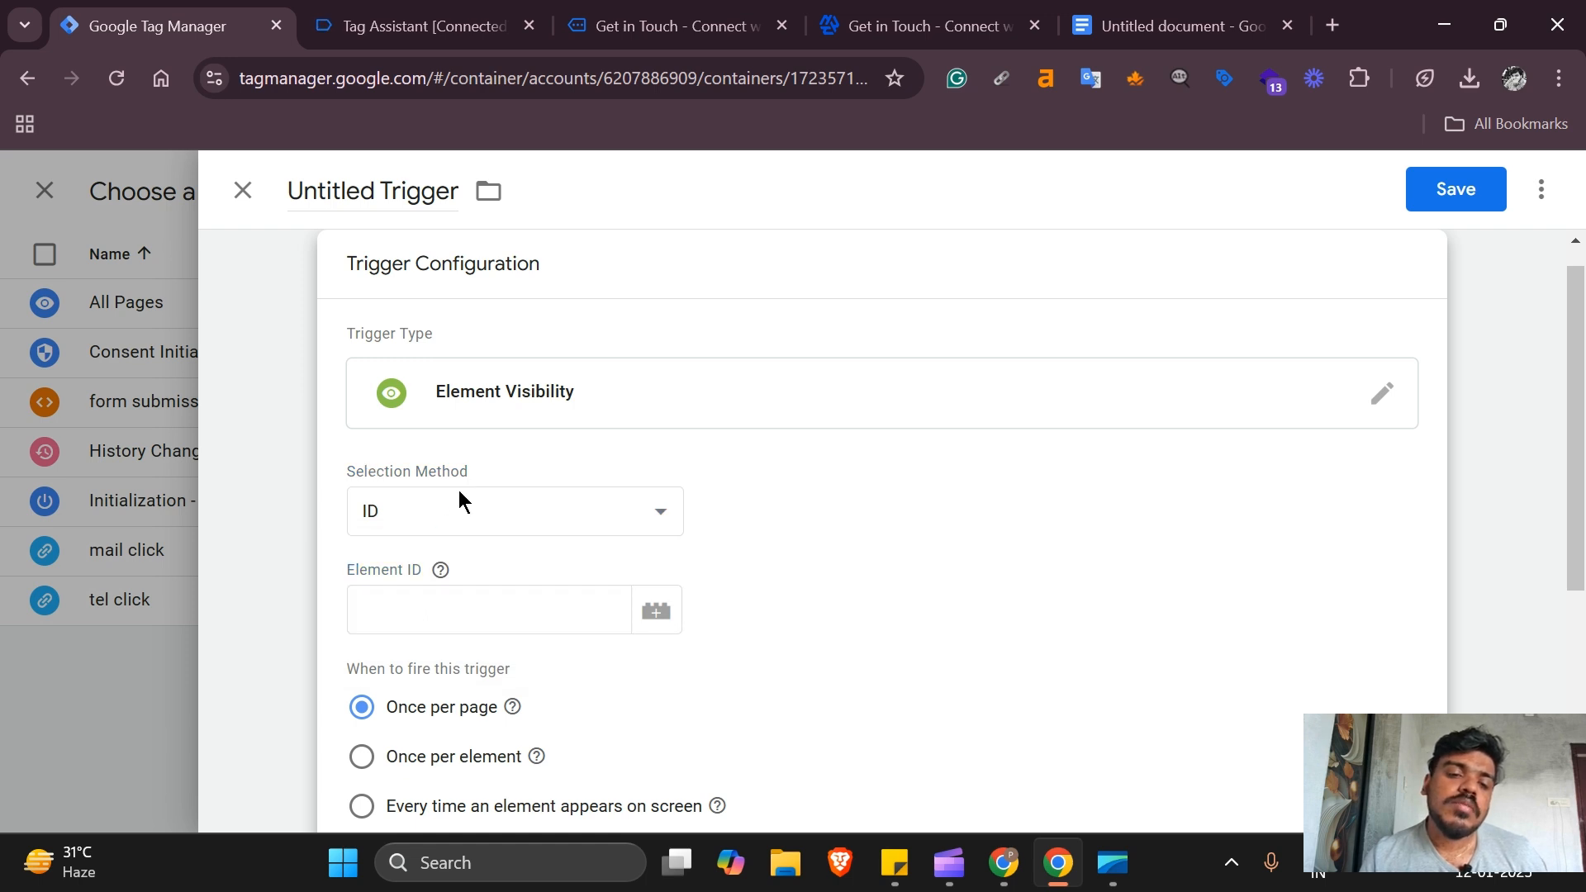
left_click(440, 508)
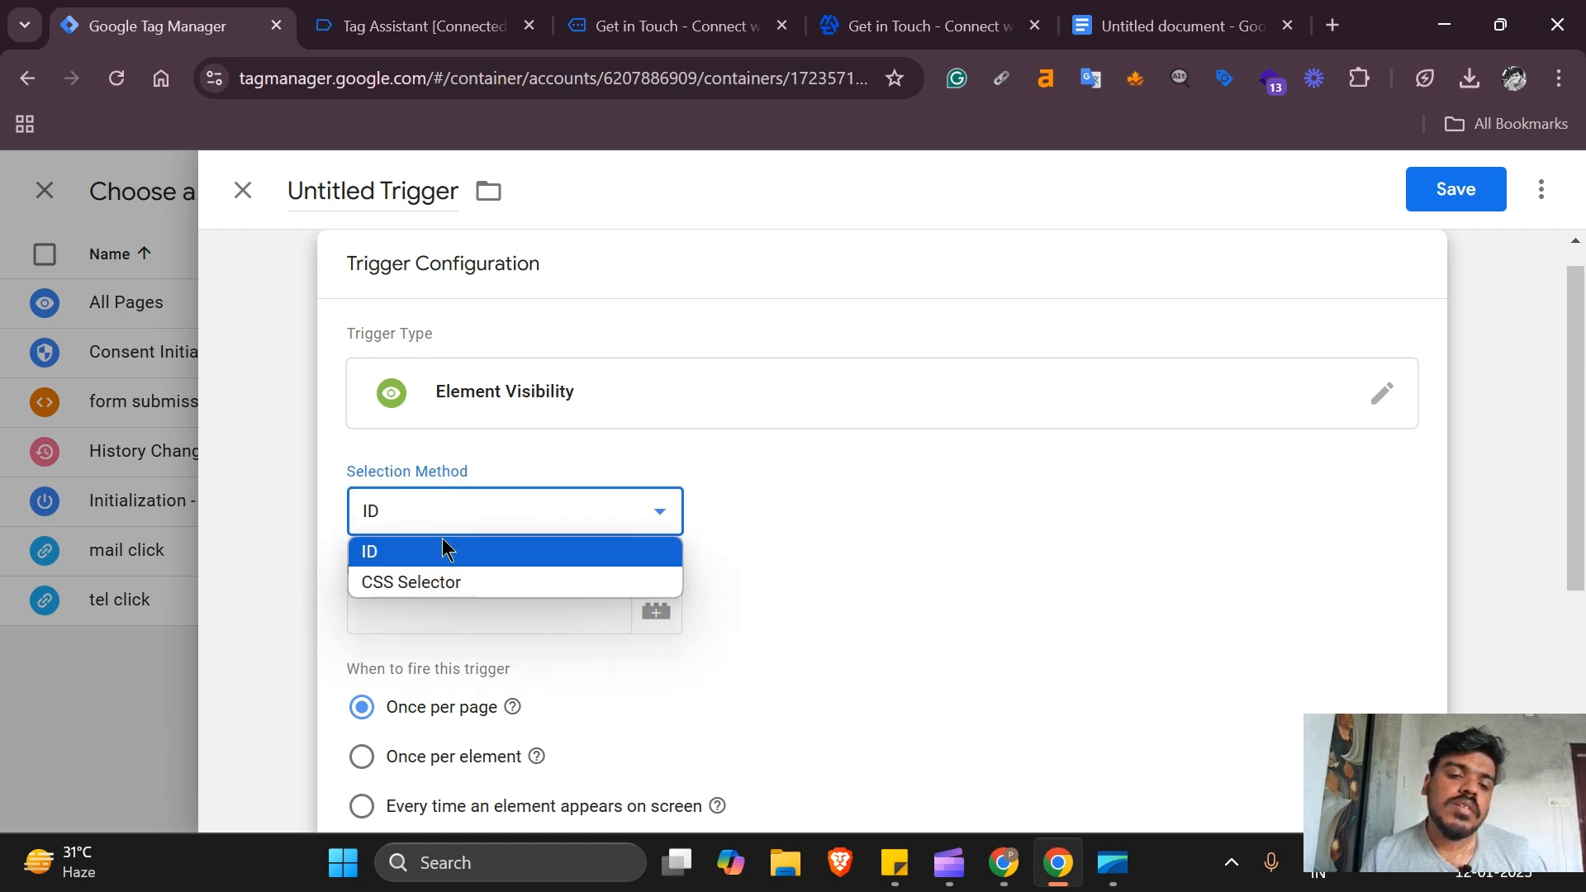
left_click(451, 585)
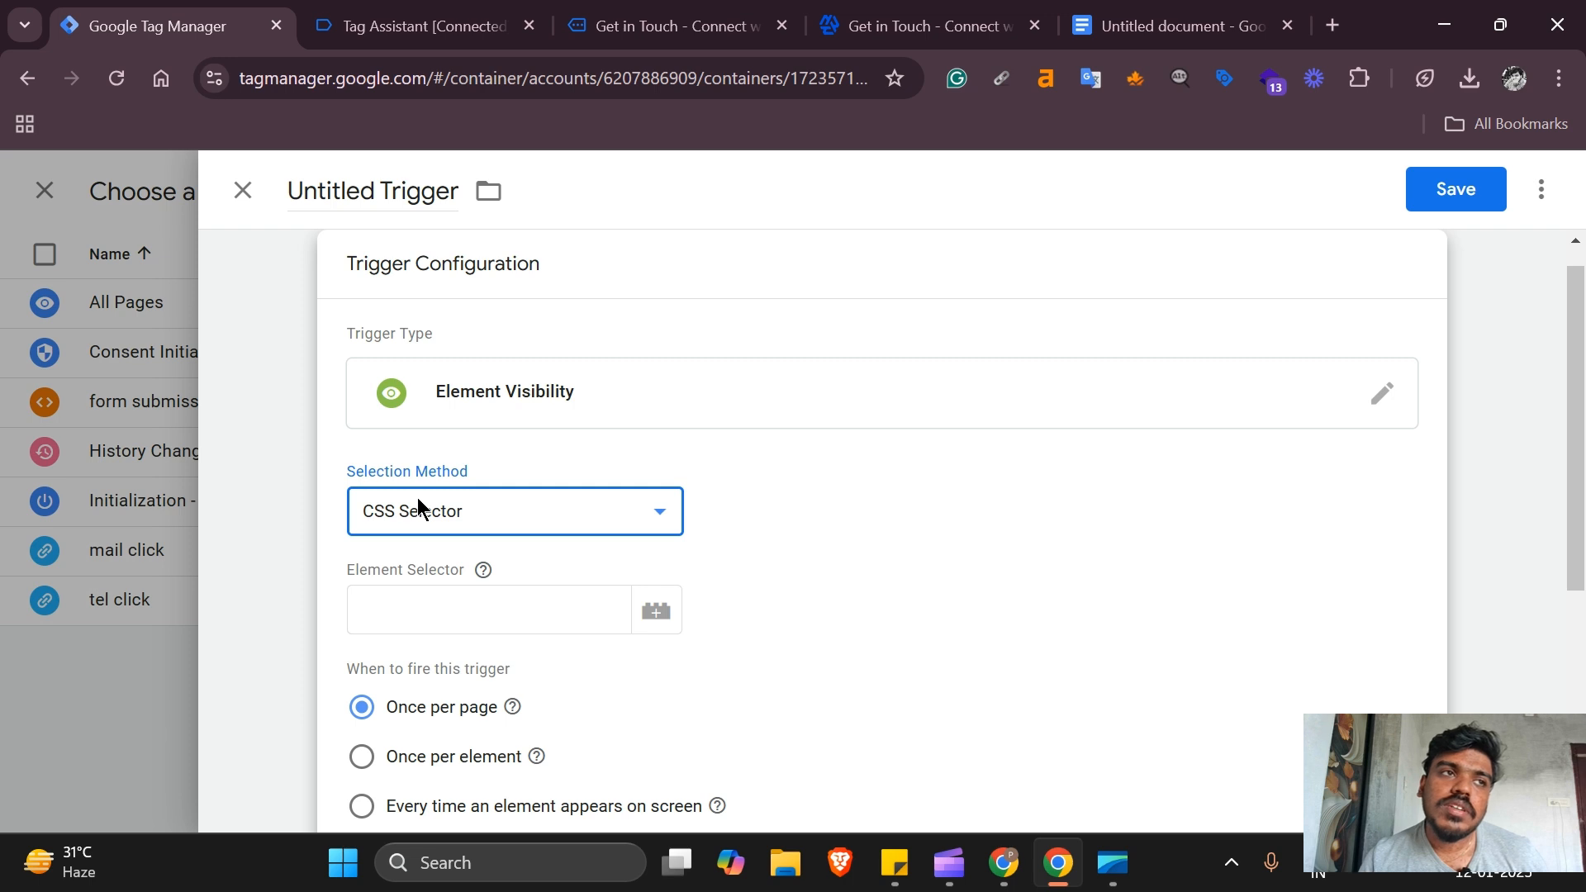
left_click(482, 520)
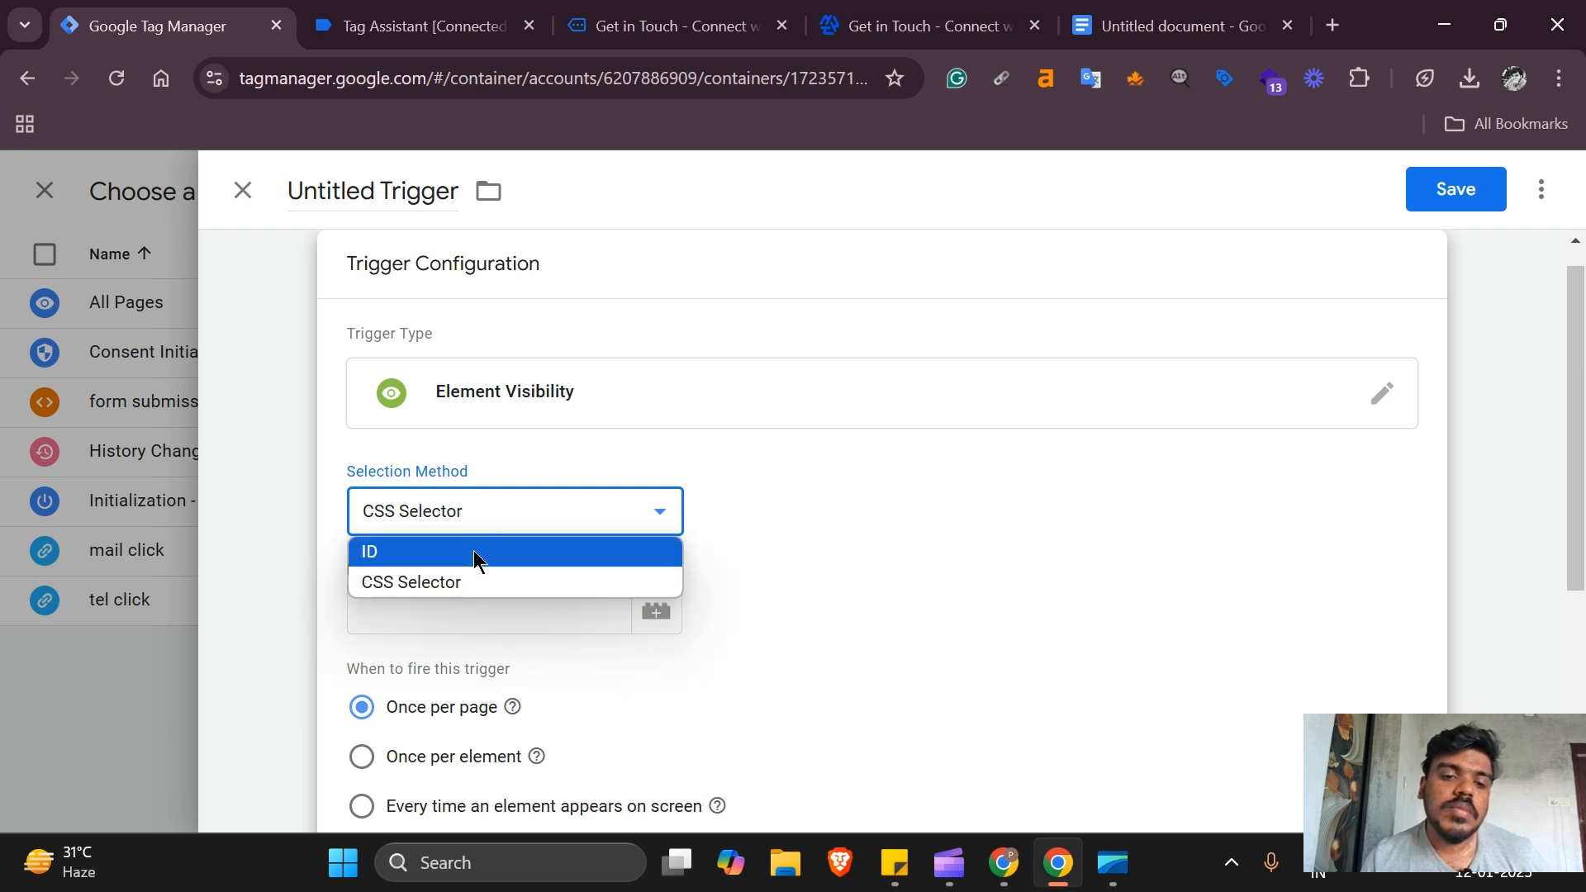
left_click(459, 582)
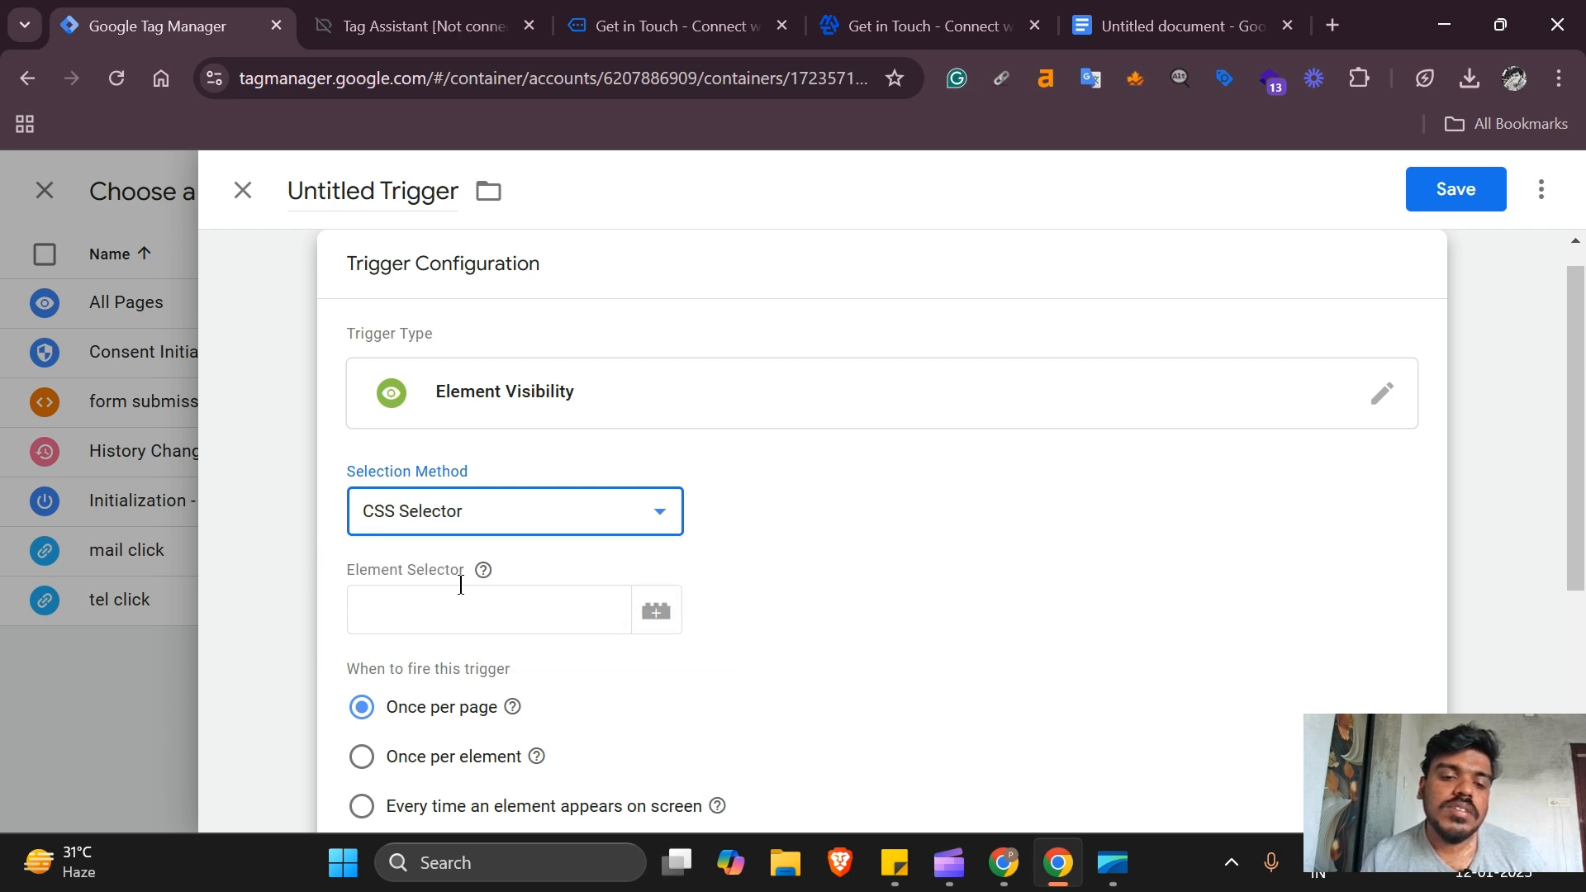
- Copy the selector #wpcf7-f1180-o1 > form > div.wpcf7-response-output from the Google Docs document and paste it as the trigger's Element Selector in Tag Manager
left_click(421, 610)
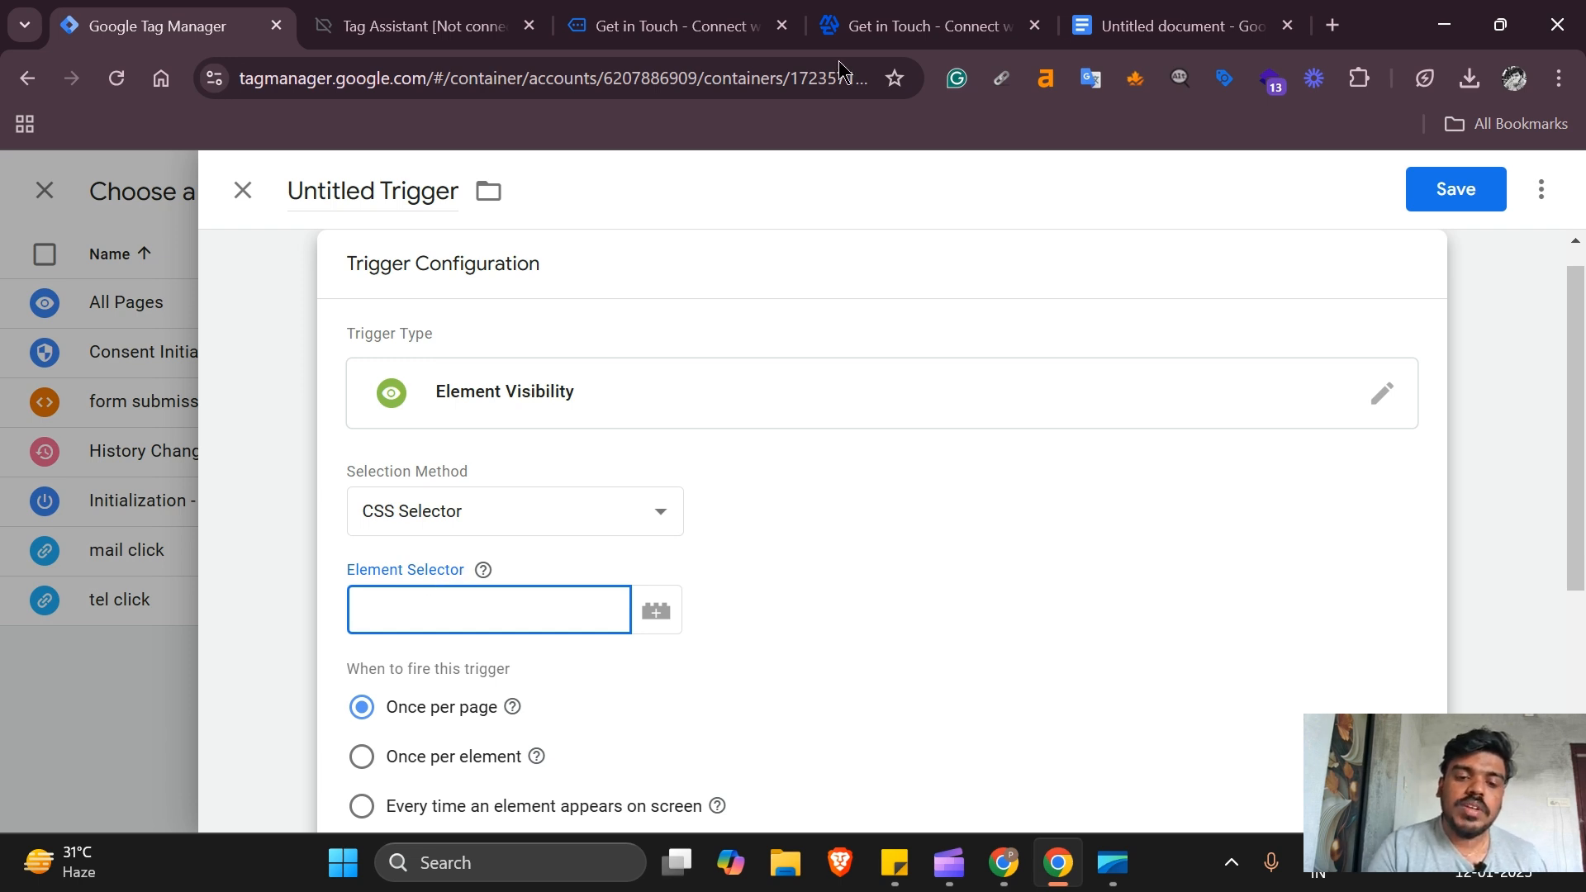
left_click(1182, 24)
double_click(741, 486)
triple_click(741, 485)
key("ctrl+c")
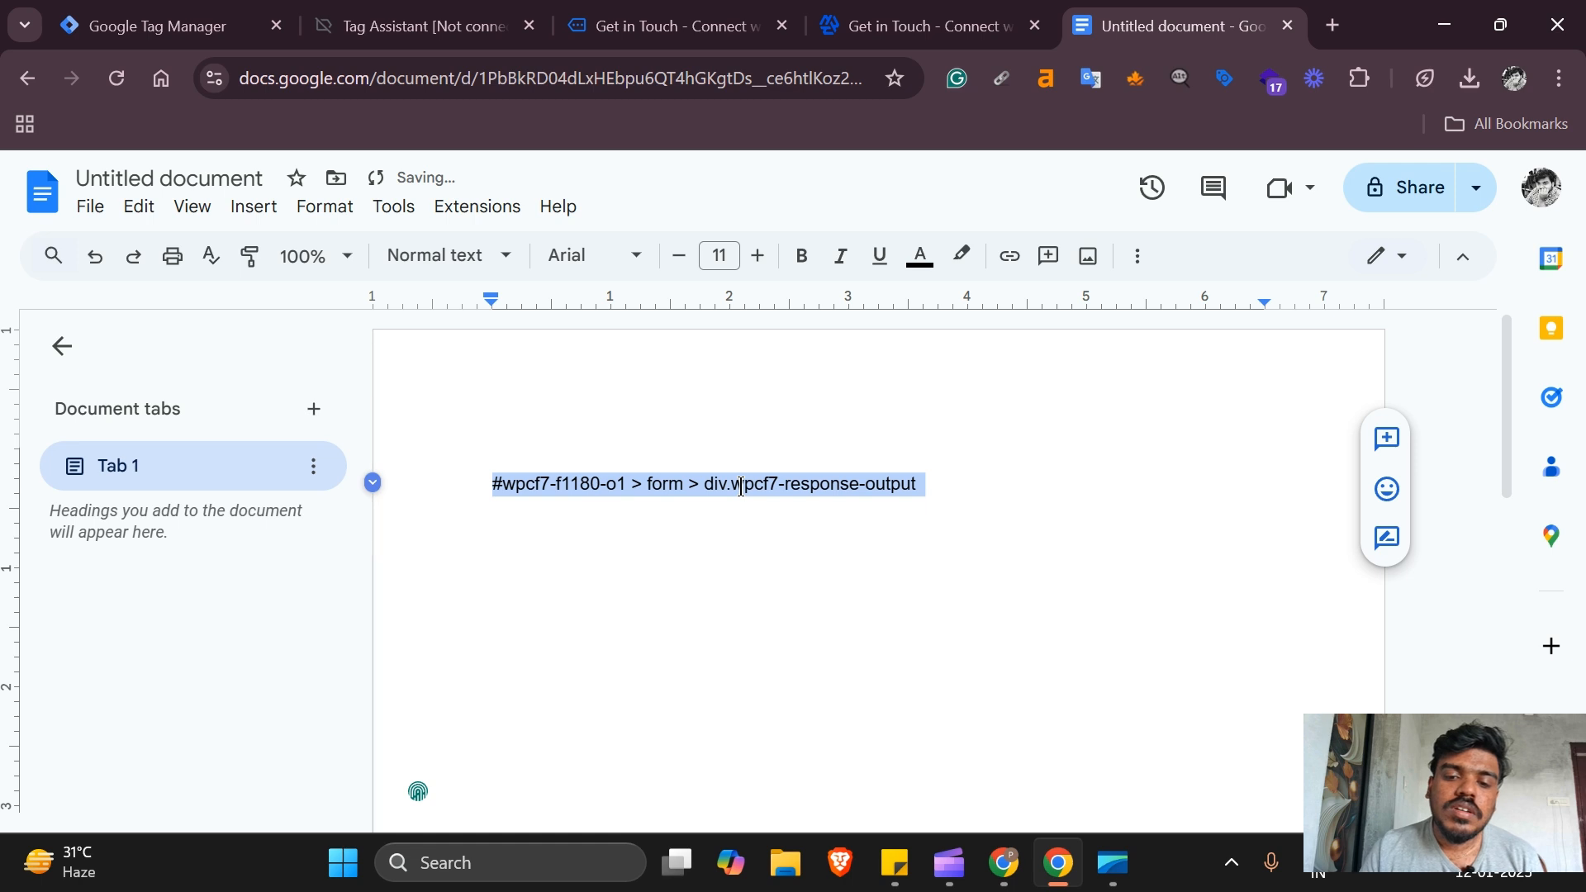
left_click(157, 24)
key("ctrl+v")
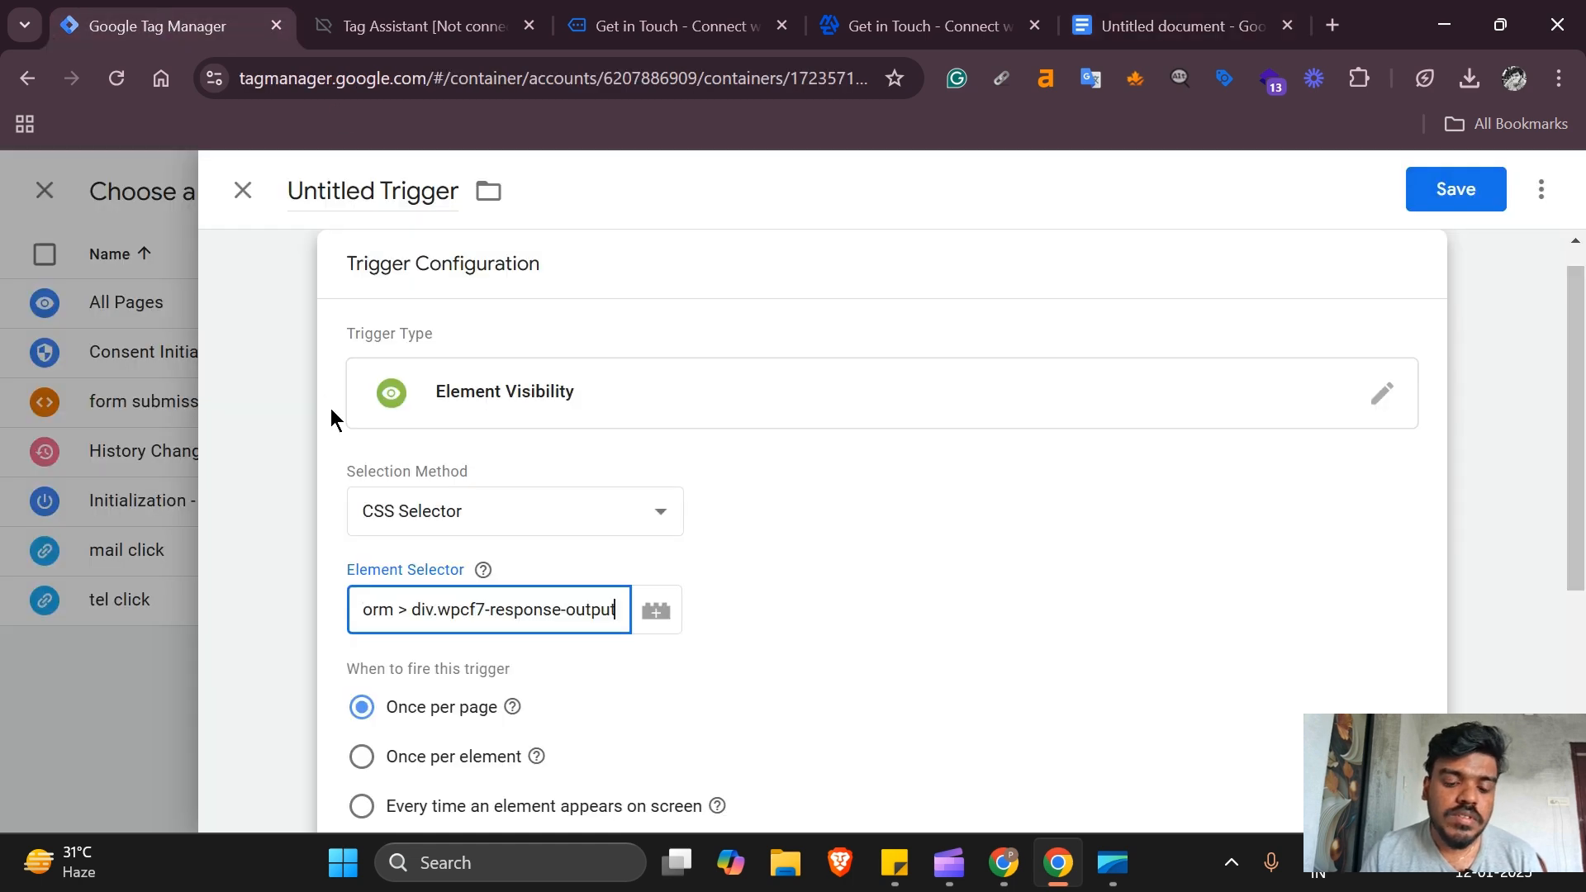
left_click(836, 602)
- Set the trigger to fire every time an element appears on screen
scroll(836, 602, "down", 2)
scroll(836, 606, "down", 2)
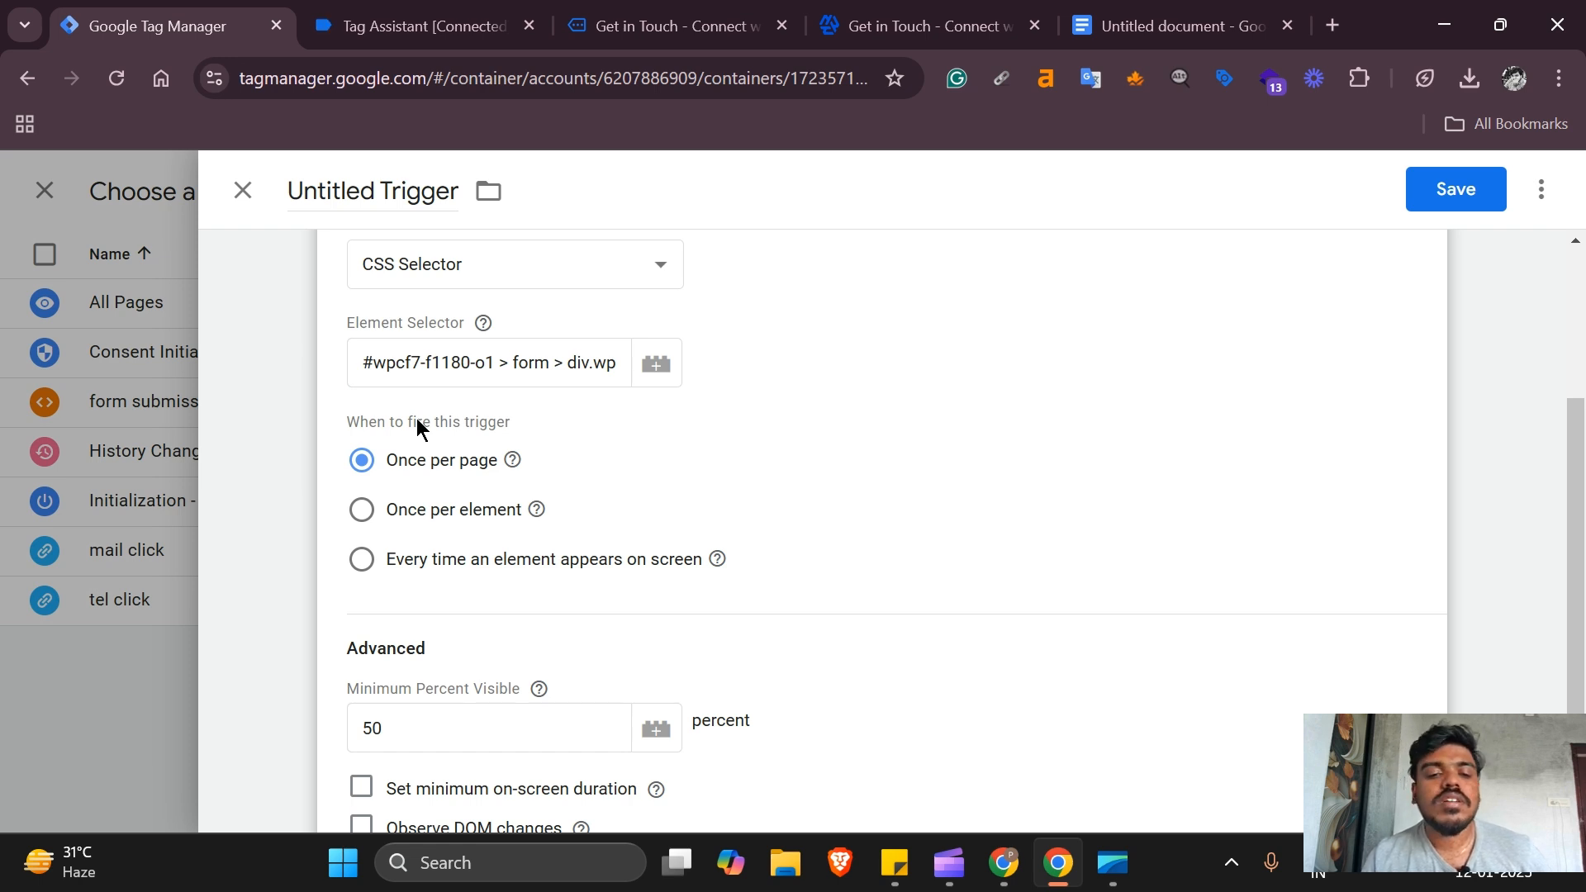
left_click(364, 510)
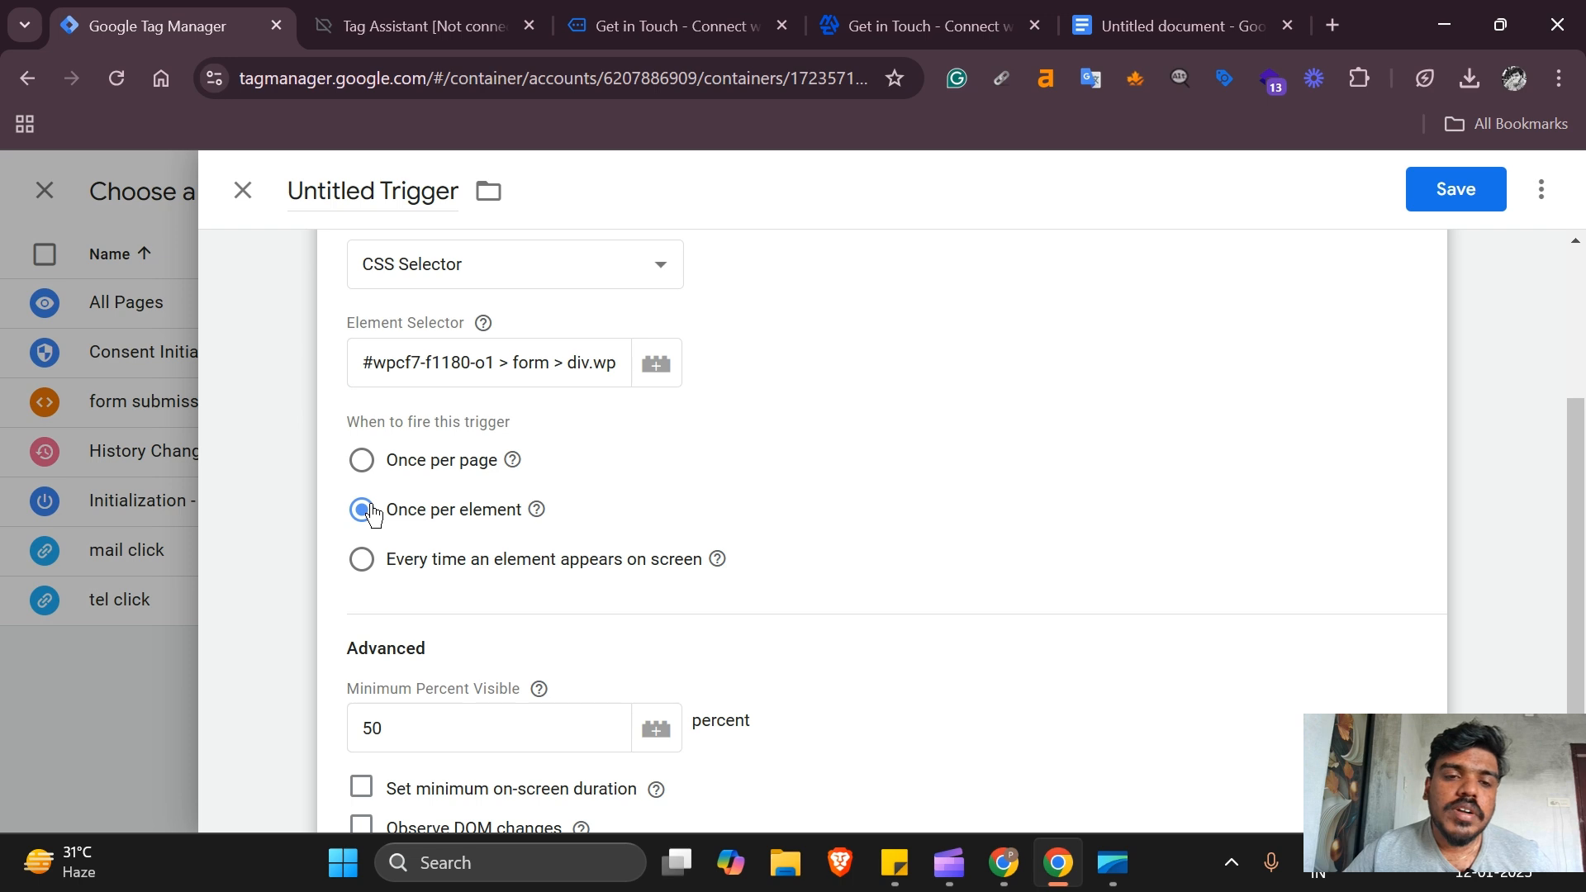
left_click(364, 565)
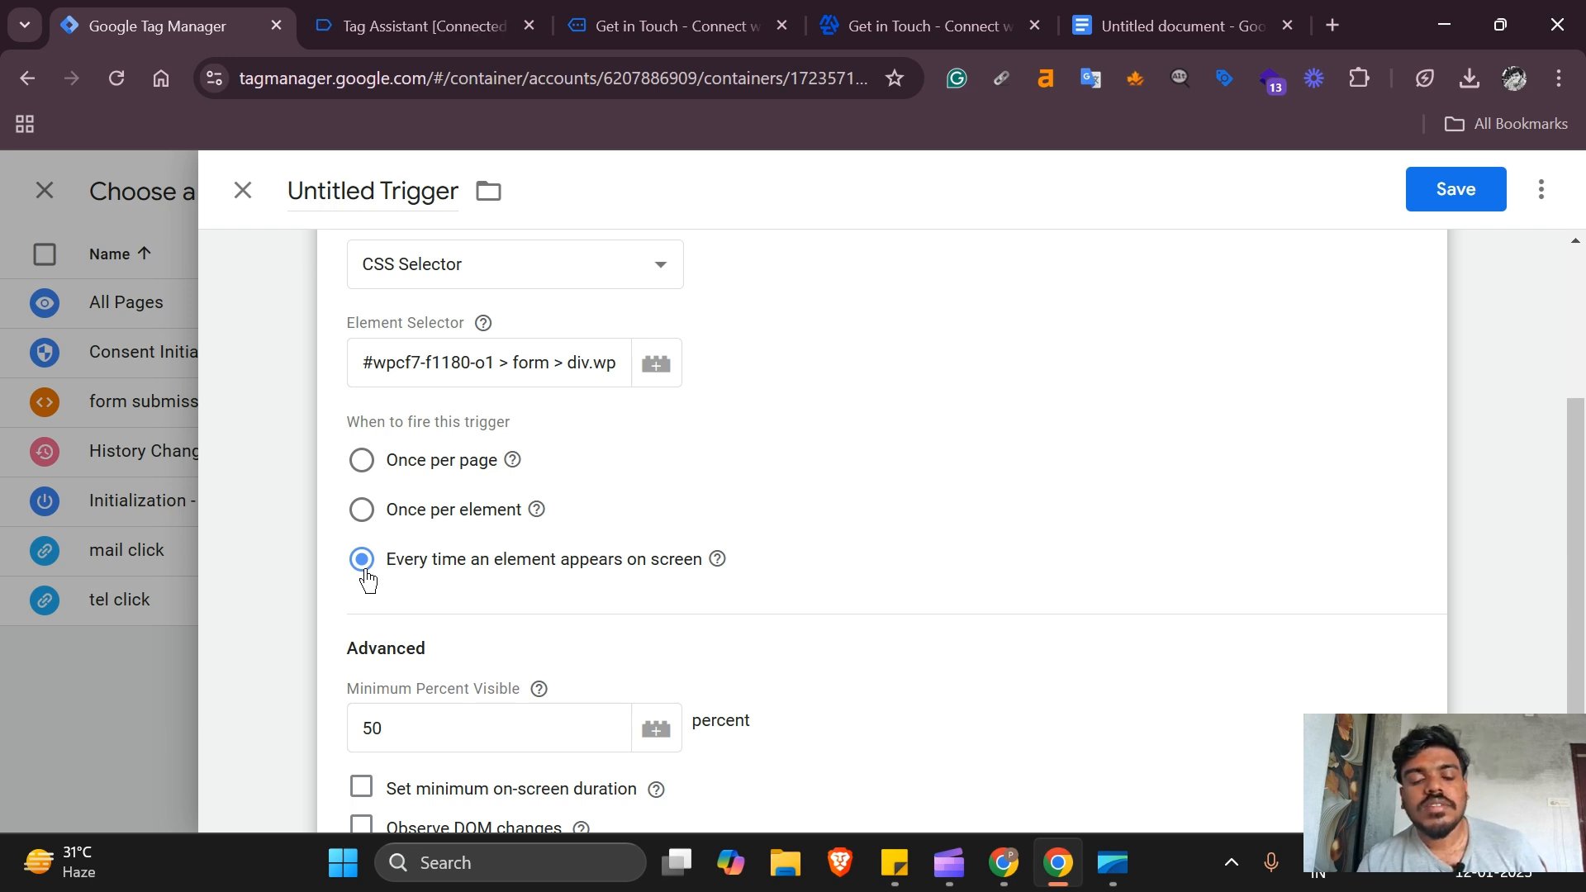
scroll(368, 579, "down", 2)
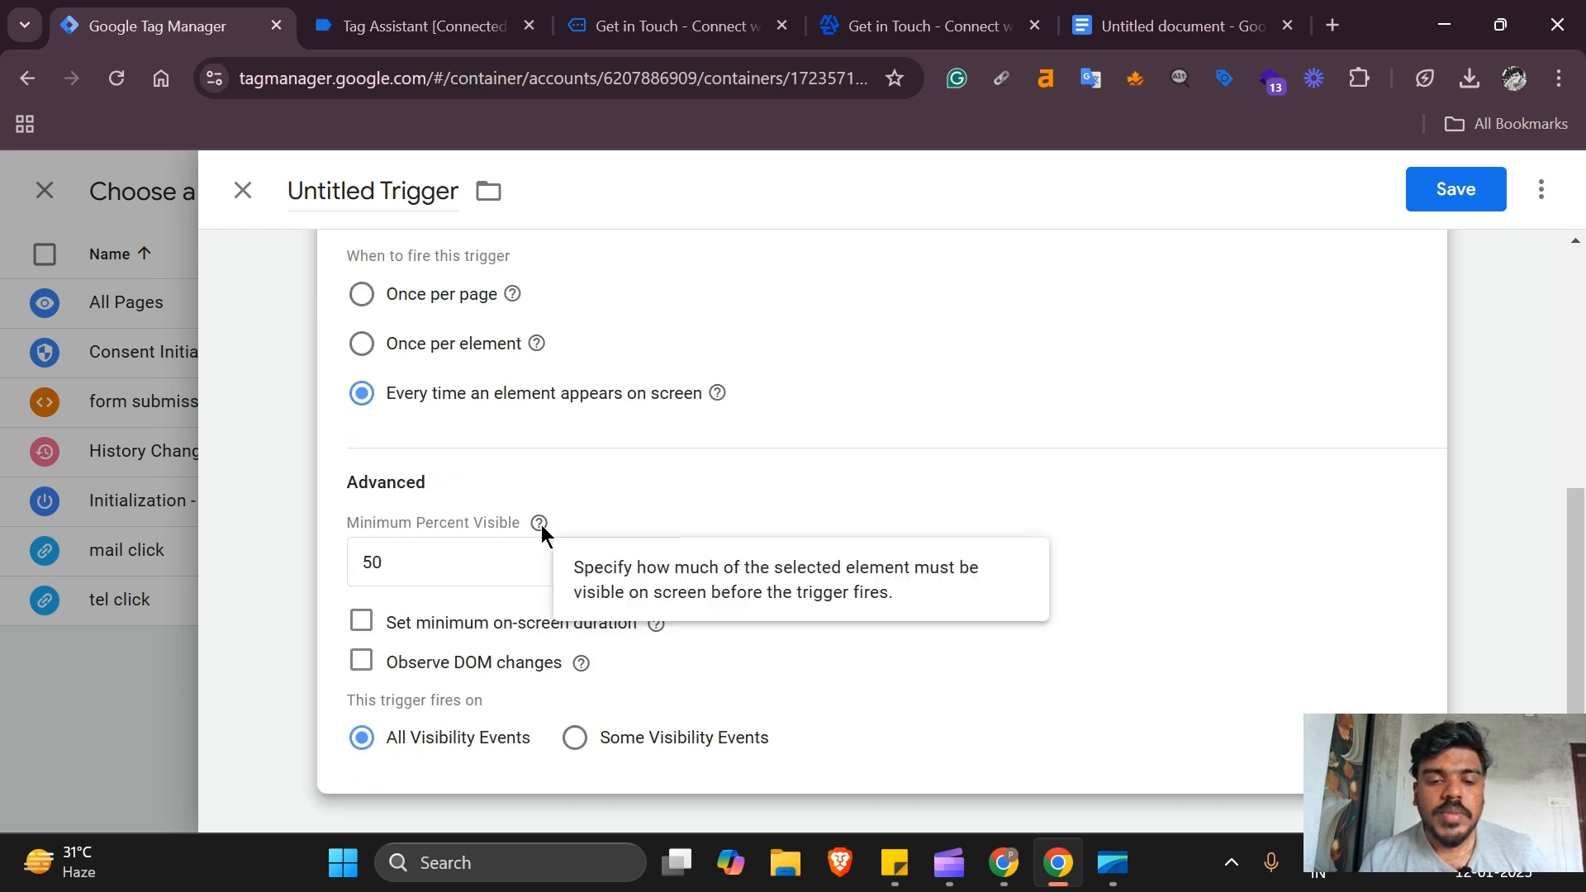
- Set the Element Visibility trigger's Minimum Percent Visible to 25 percent
double_click(444, 559)
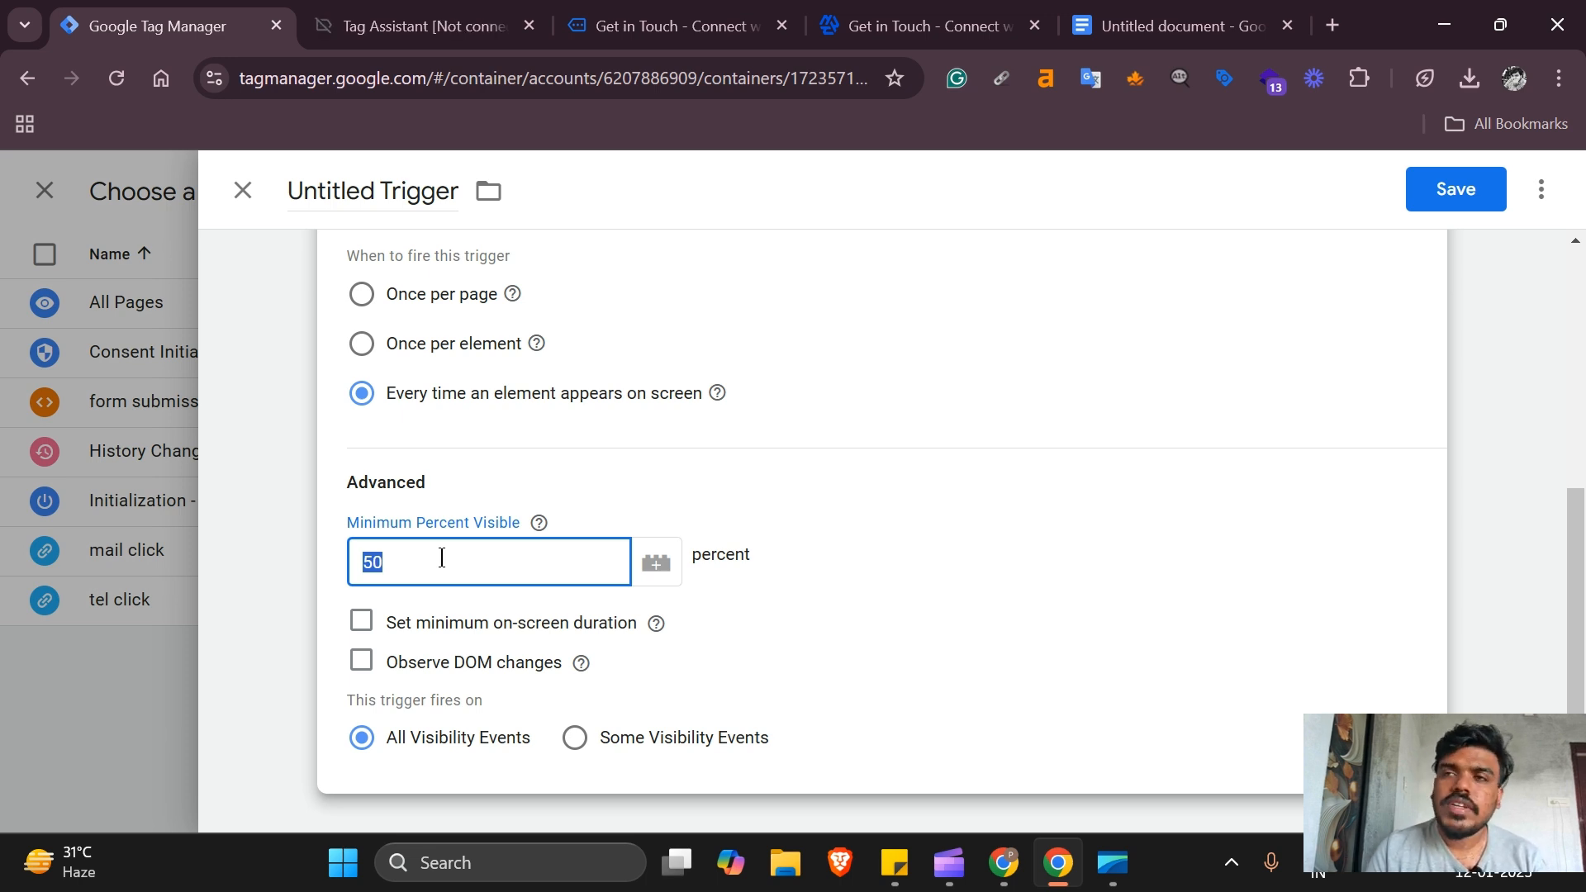
type("25")
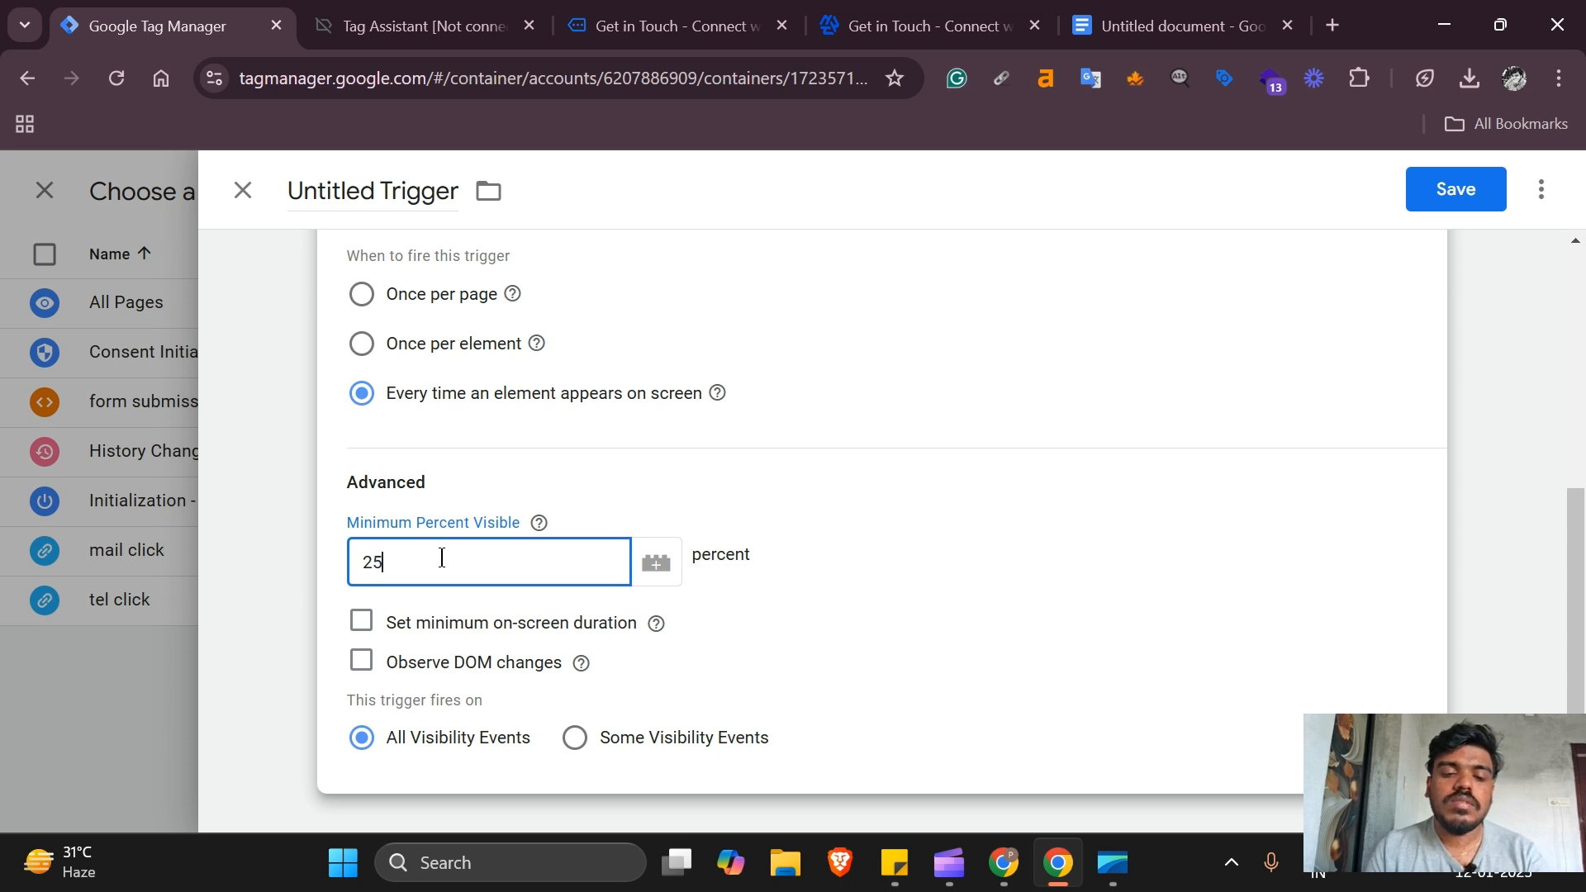
left_click(885, 634)
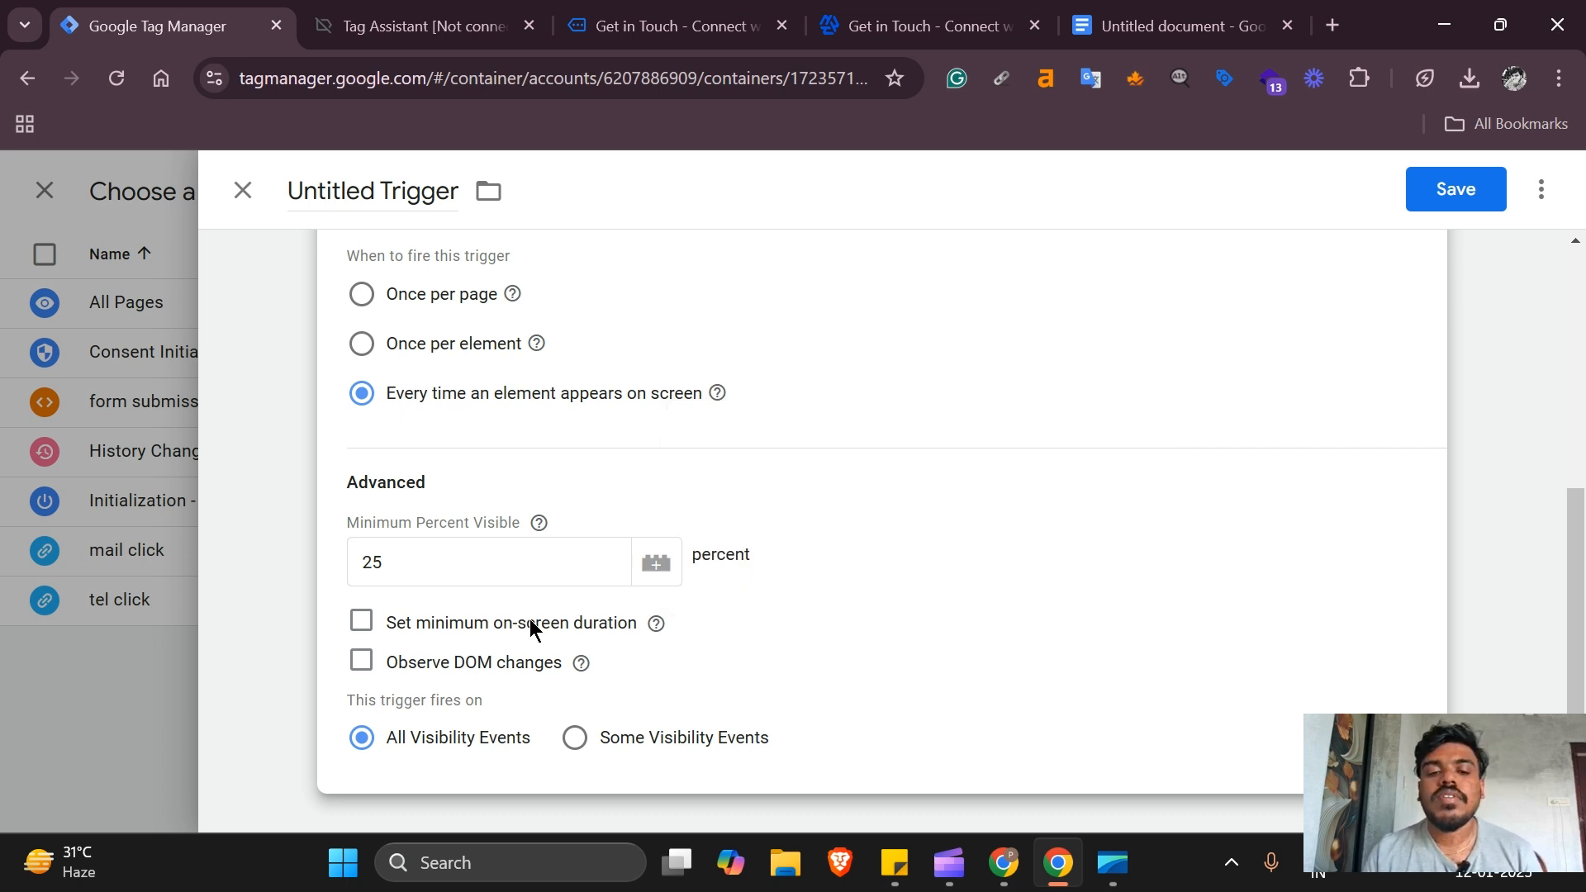
- Enable Observe DOM changes for the trigger, leaving the minimum on-screen duration option off
left_click(364, 623)
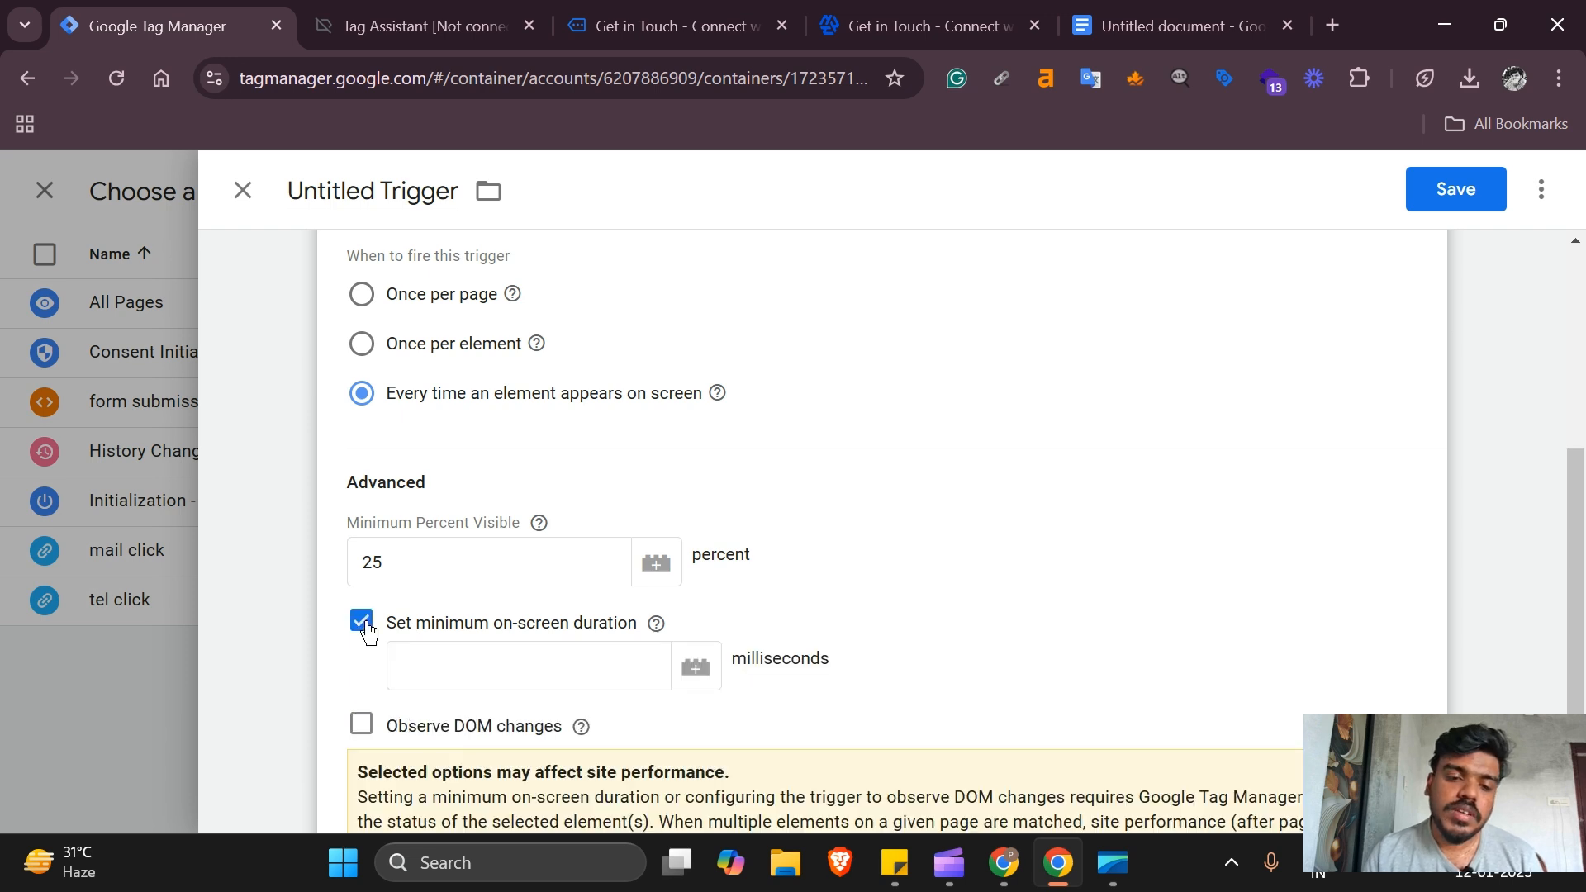
left_click(363, 625)
left_click(362, 661)
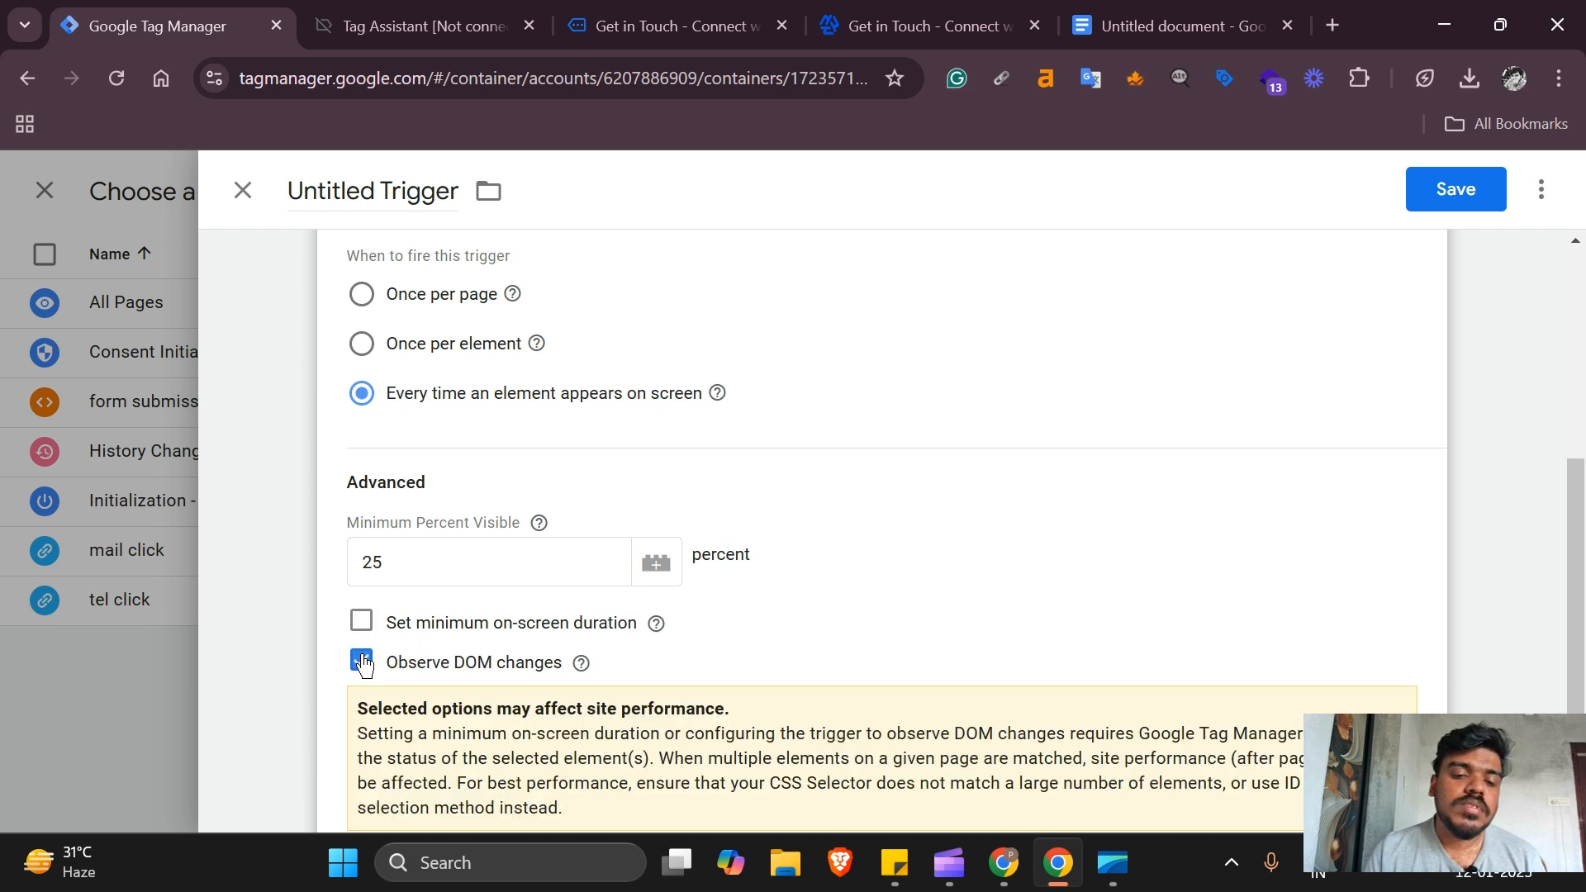
- Limit the trigger to Some Visibility Events and open the variable choices for its firing condition
scroll(566, 677, "down", 2)
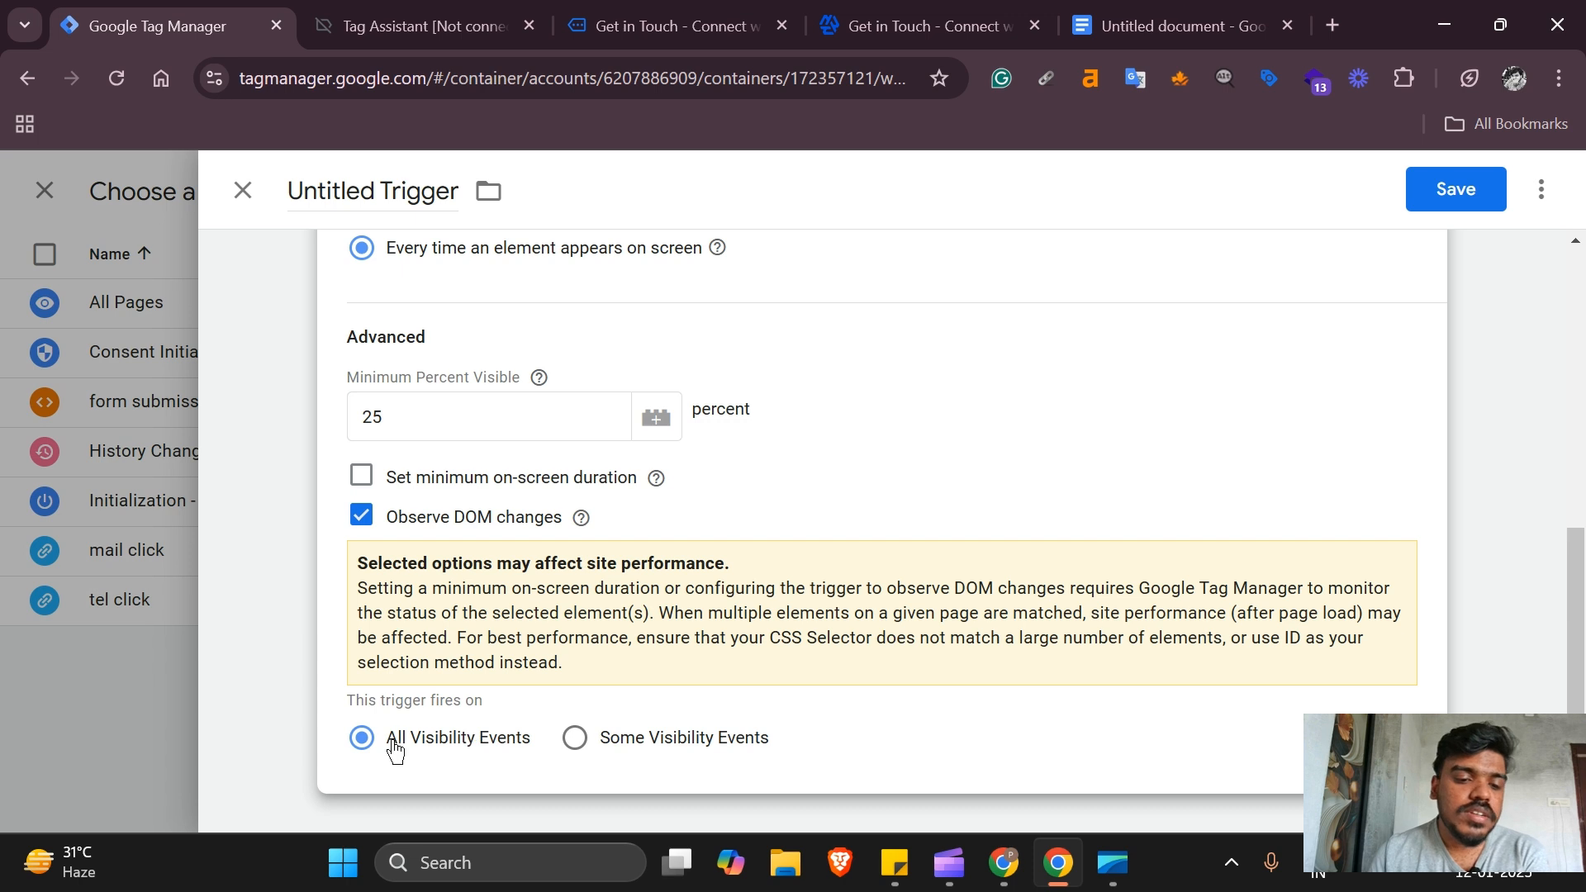
left_click(581, 746)
scroll(583, 748, "down", 1)
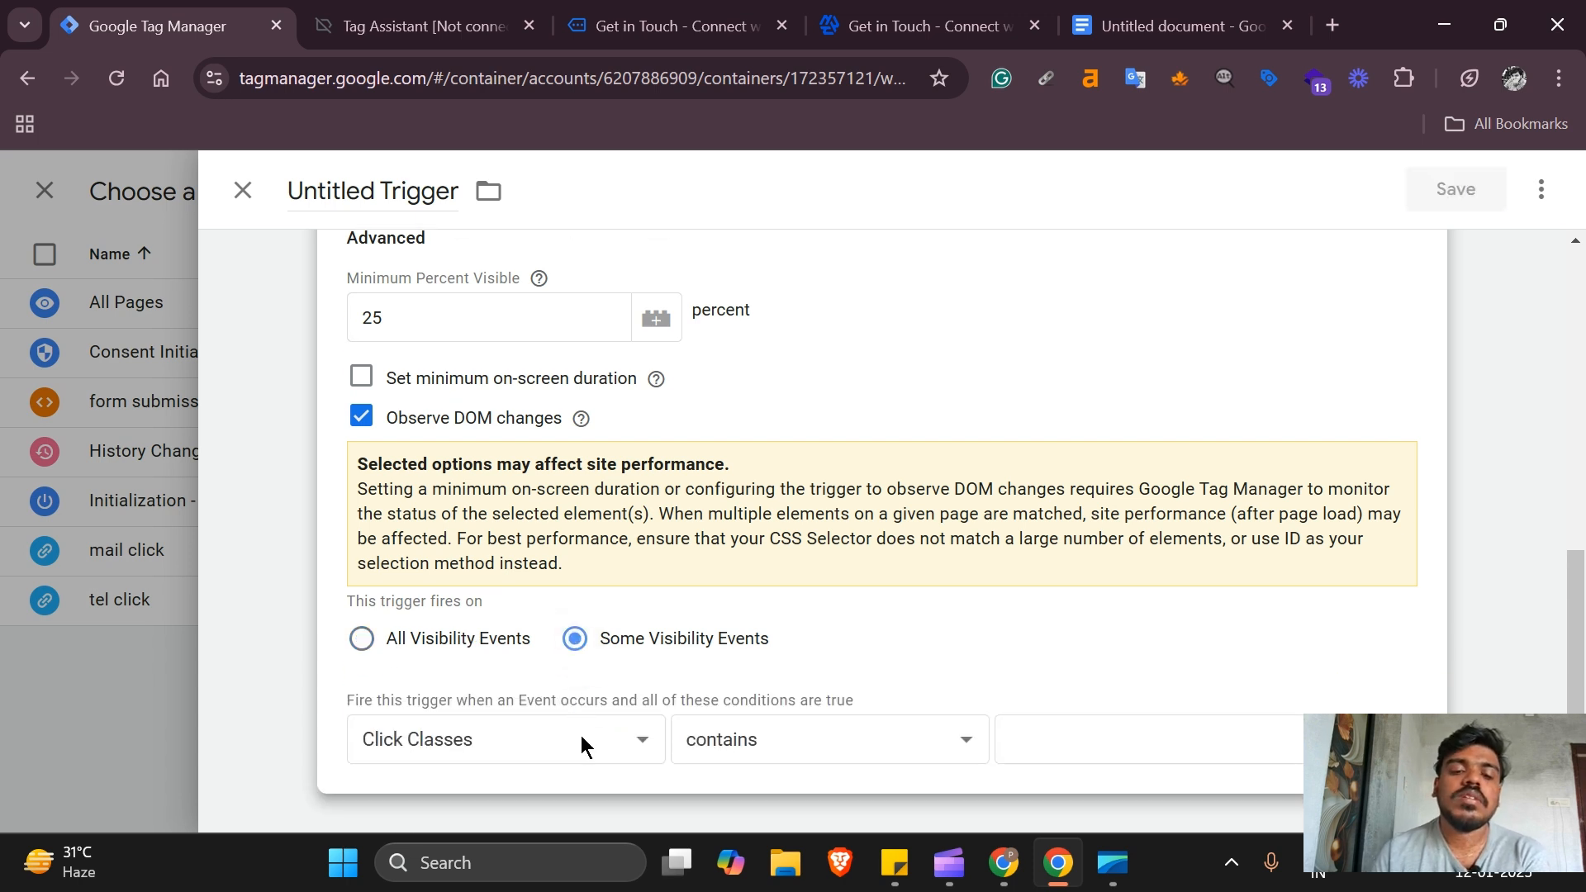
left_click(498, 742)
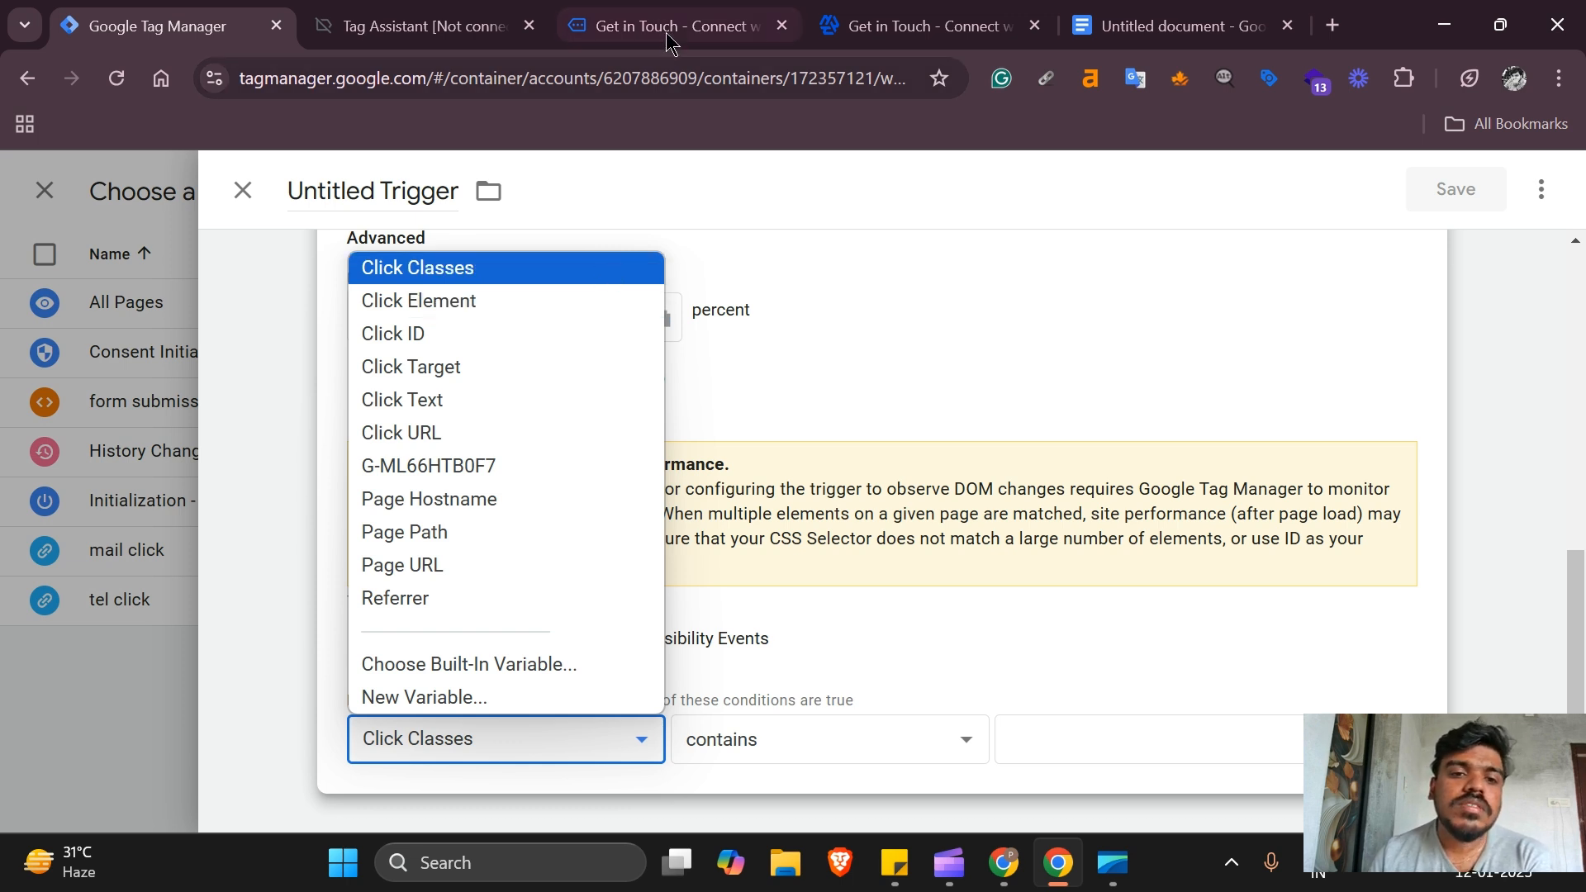
- Switch to Tag Assistant and examine the fired and not-fired tags in the container summary
left_click(446, 13)
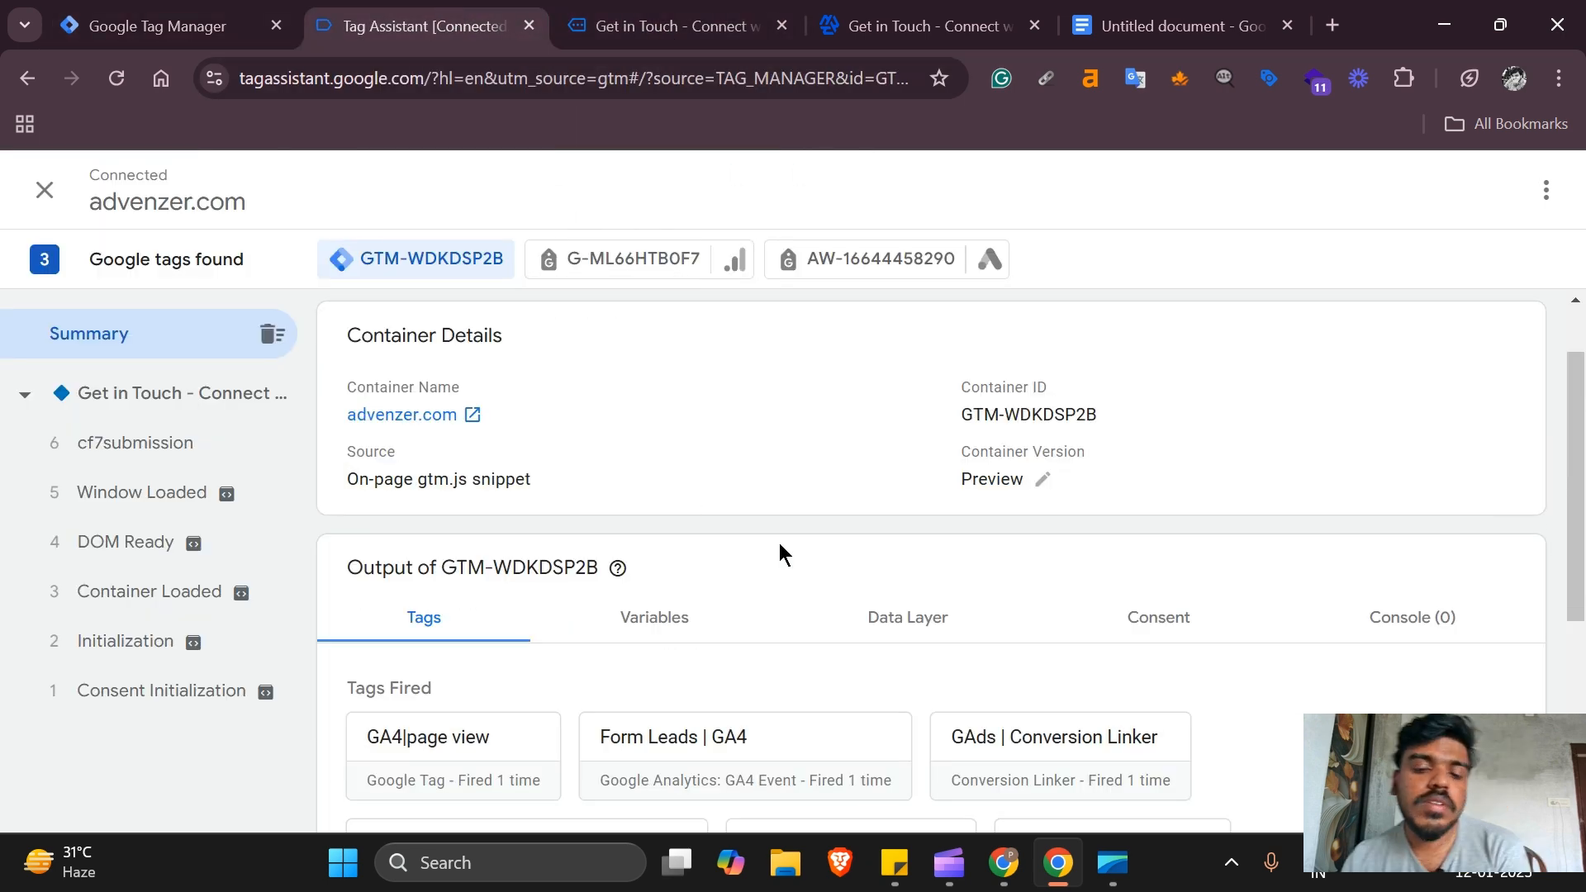
scroll(454, 609, "down", 3)
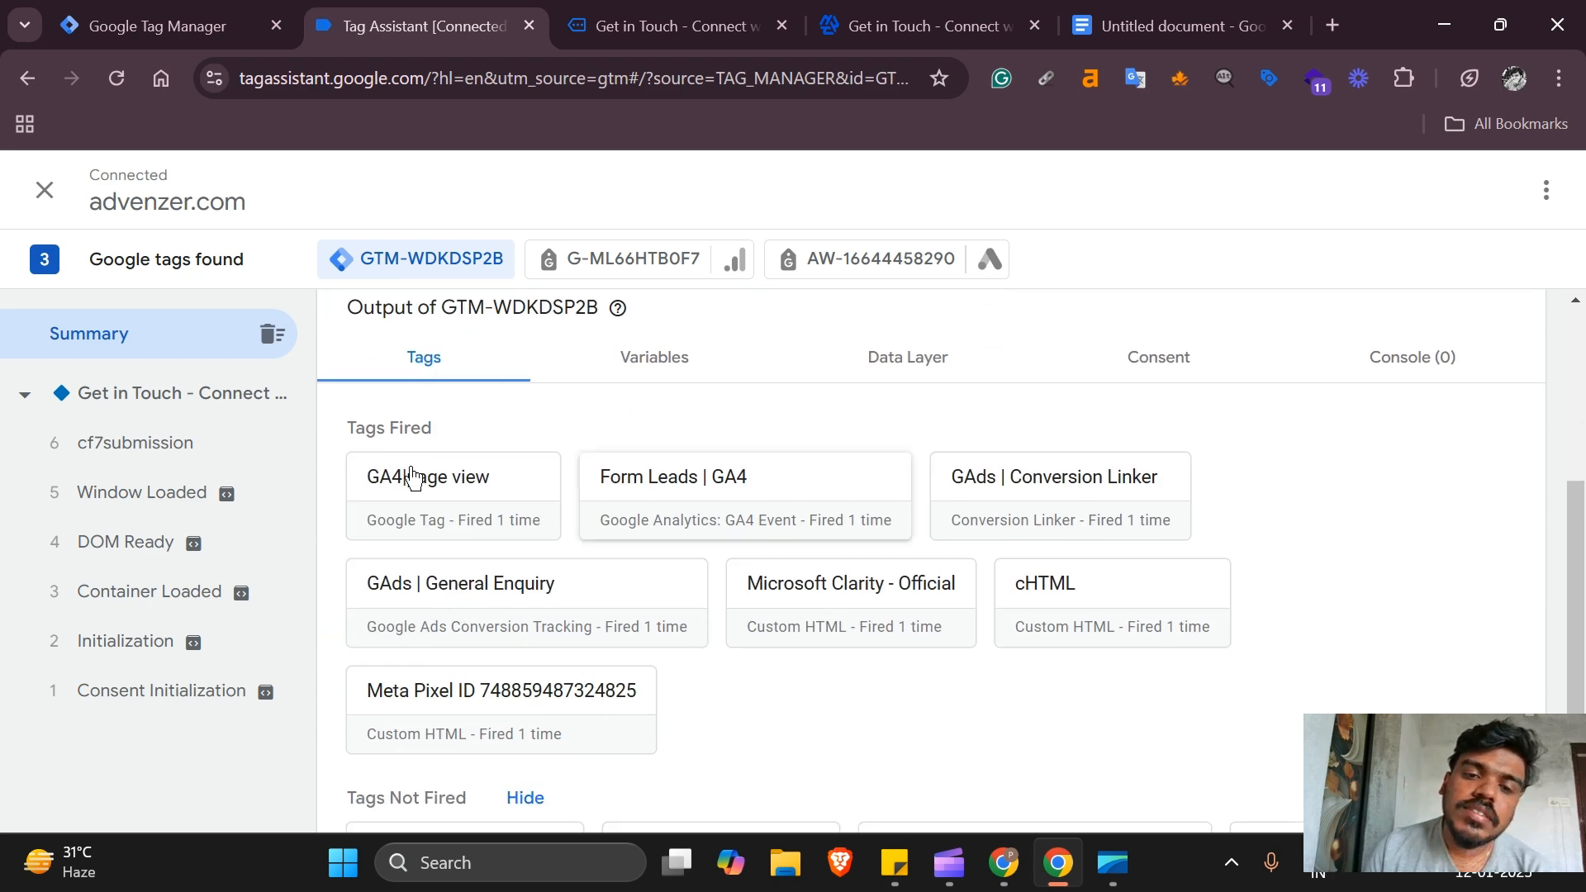
scroll(934, 682, "down", 1)
scroll(922, 687, "up", 2)
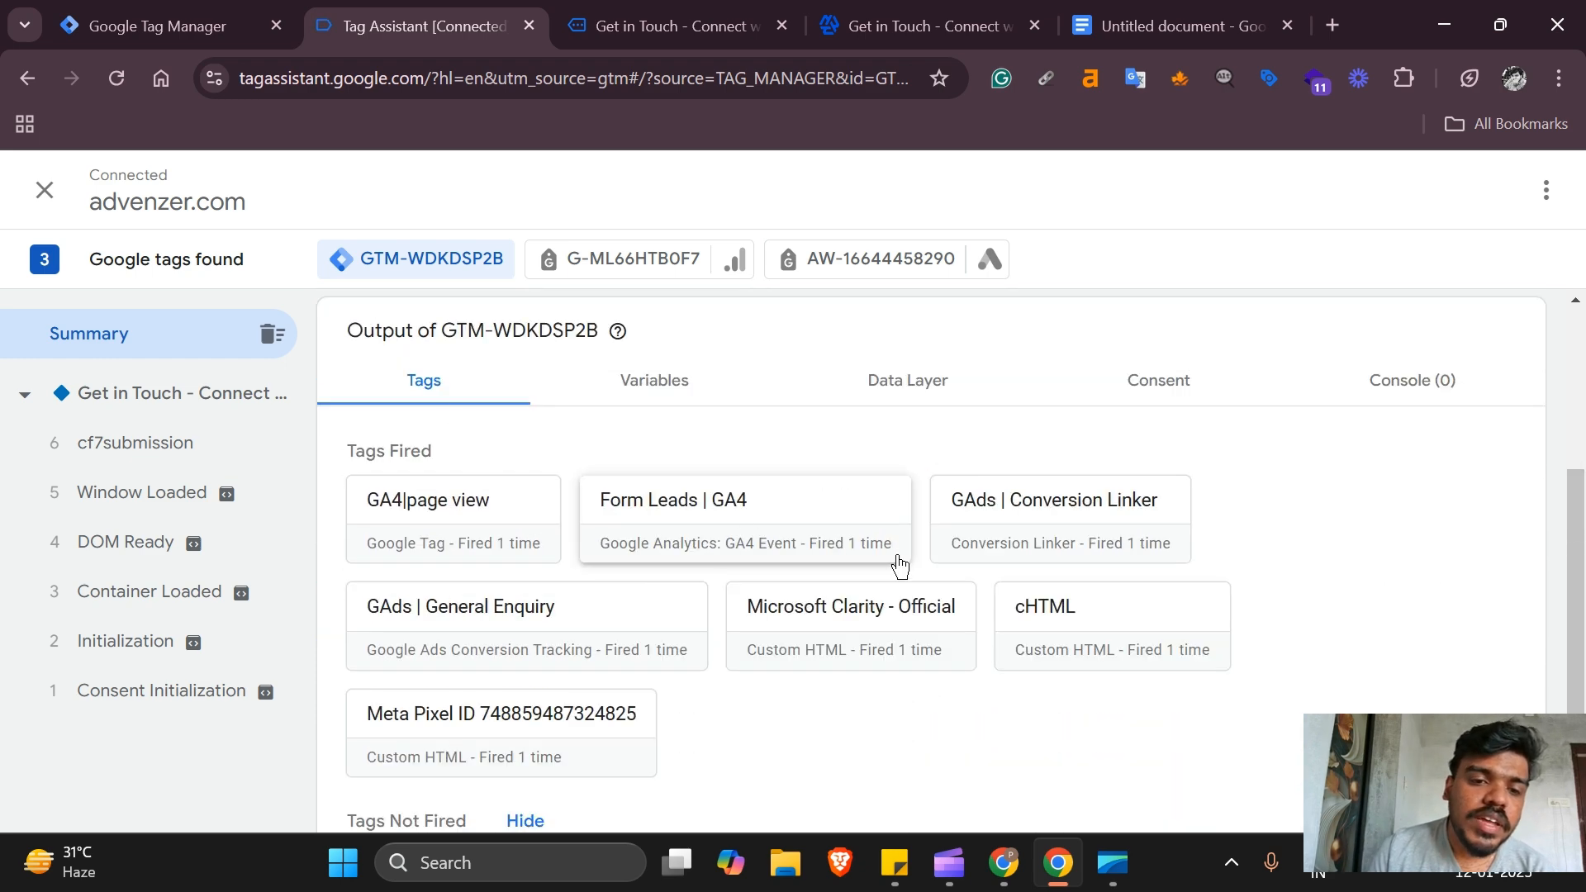
scroll(895, 559, "down", 2)
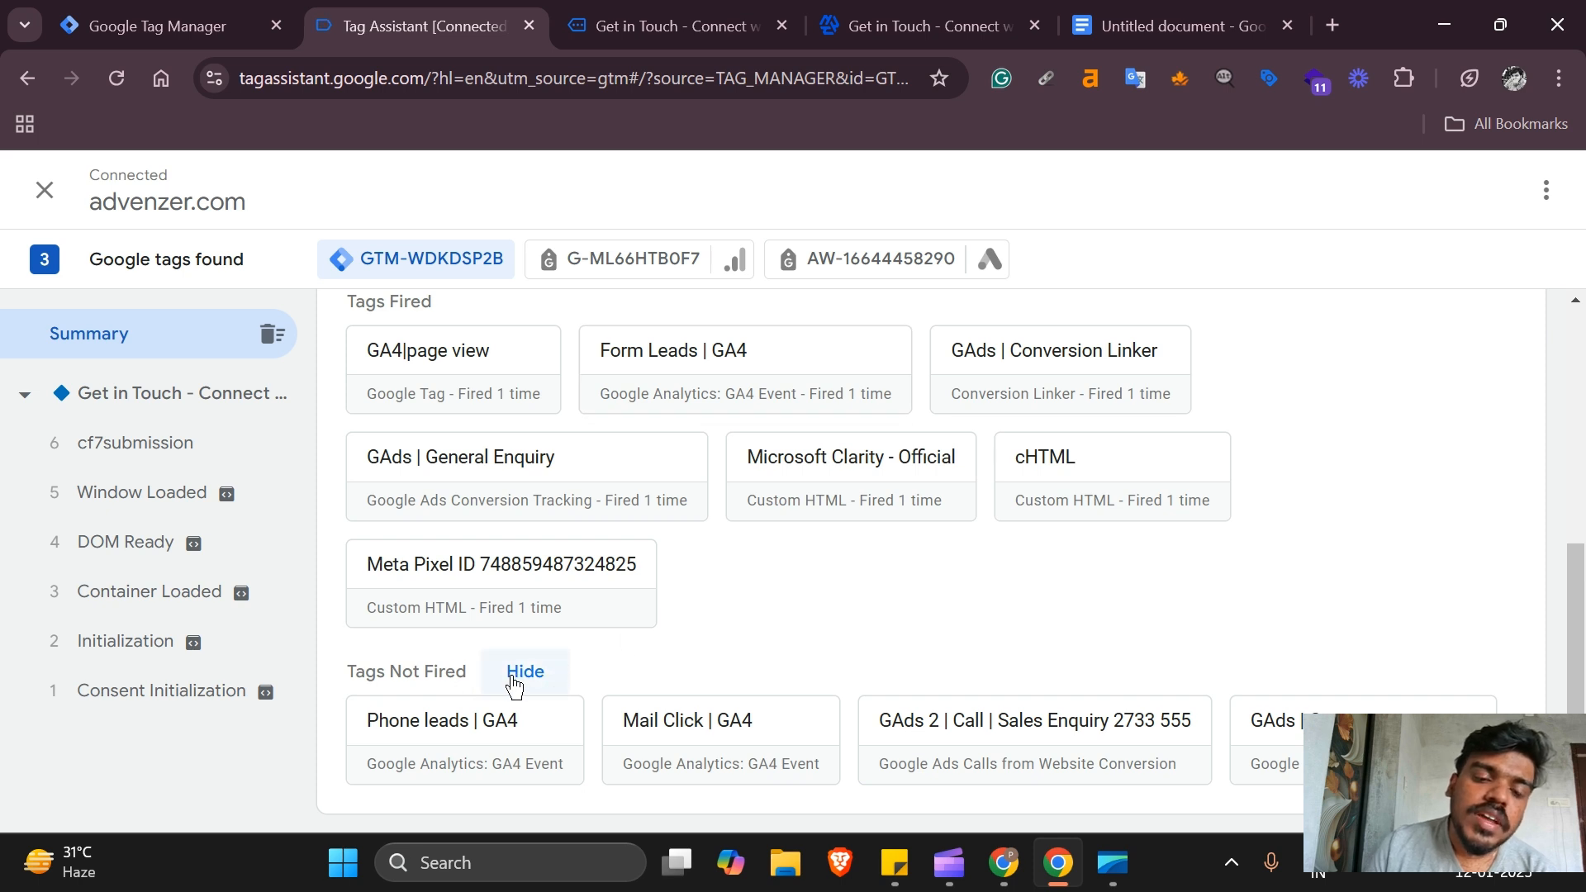
scroll(529, 670, "up", 3)
- Examine the variables recorded for the cf7submission event in Tag Assistant
left_click(680, 449)
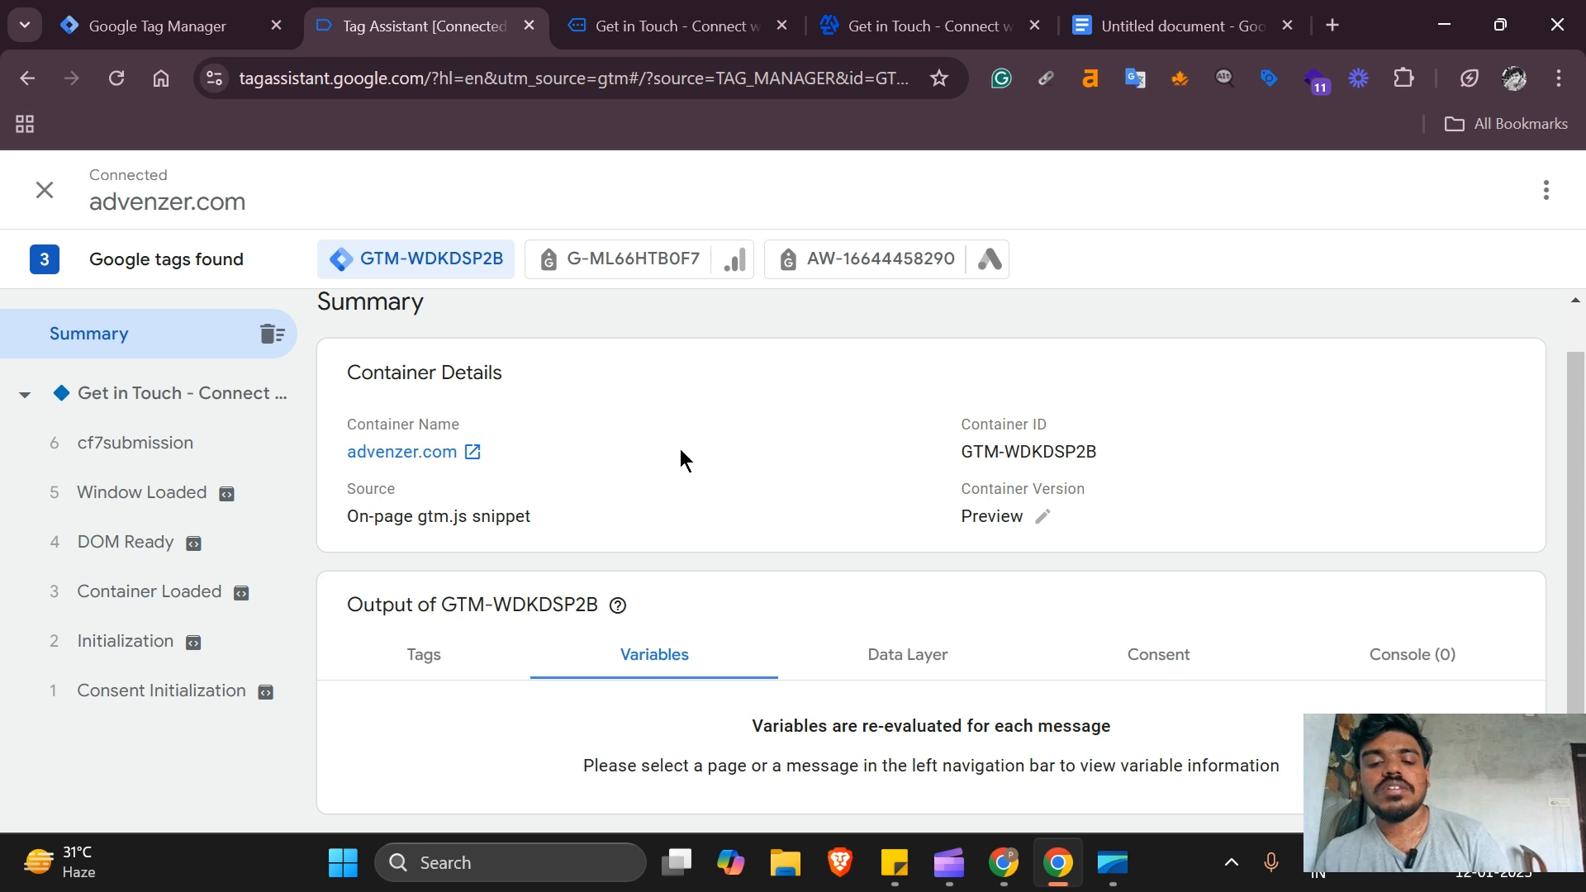
left_click(204, 456)
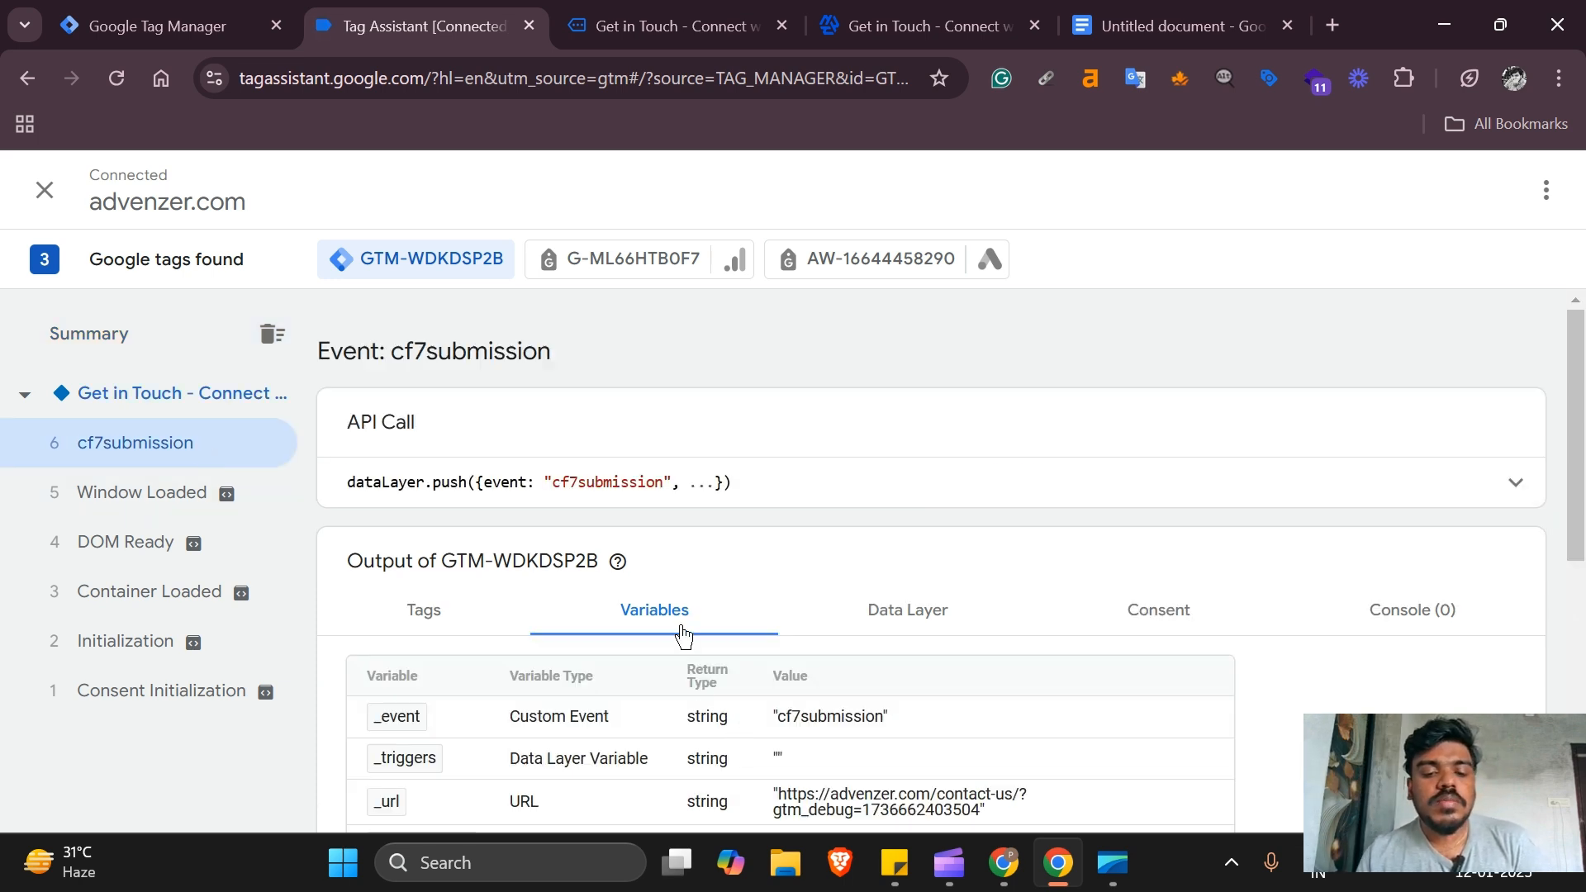
scroll(682, 637, "down", 3)
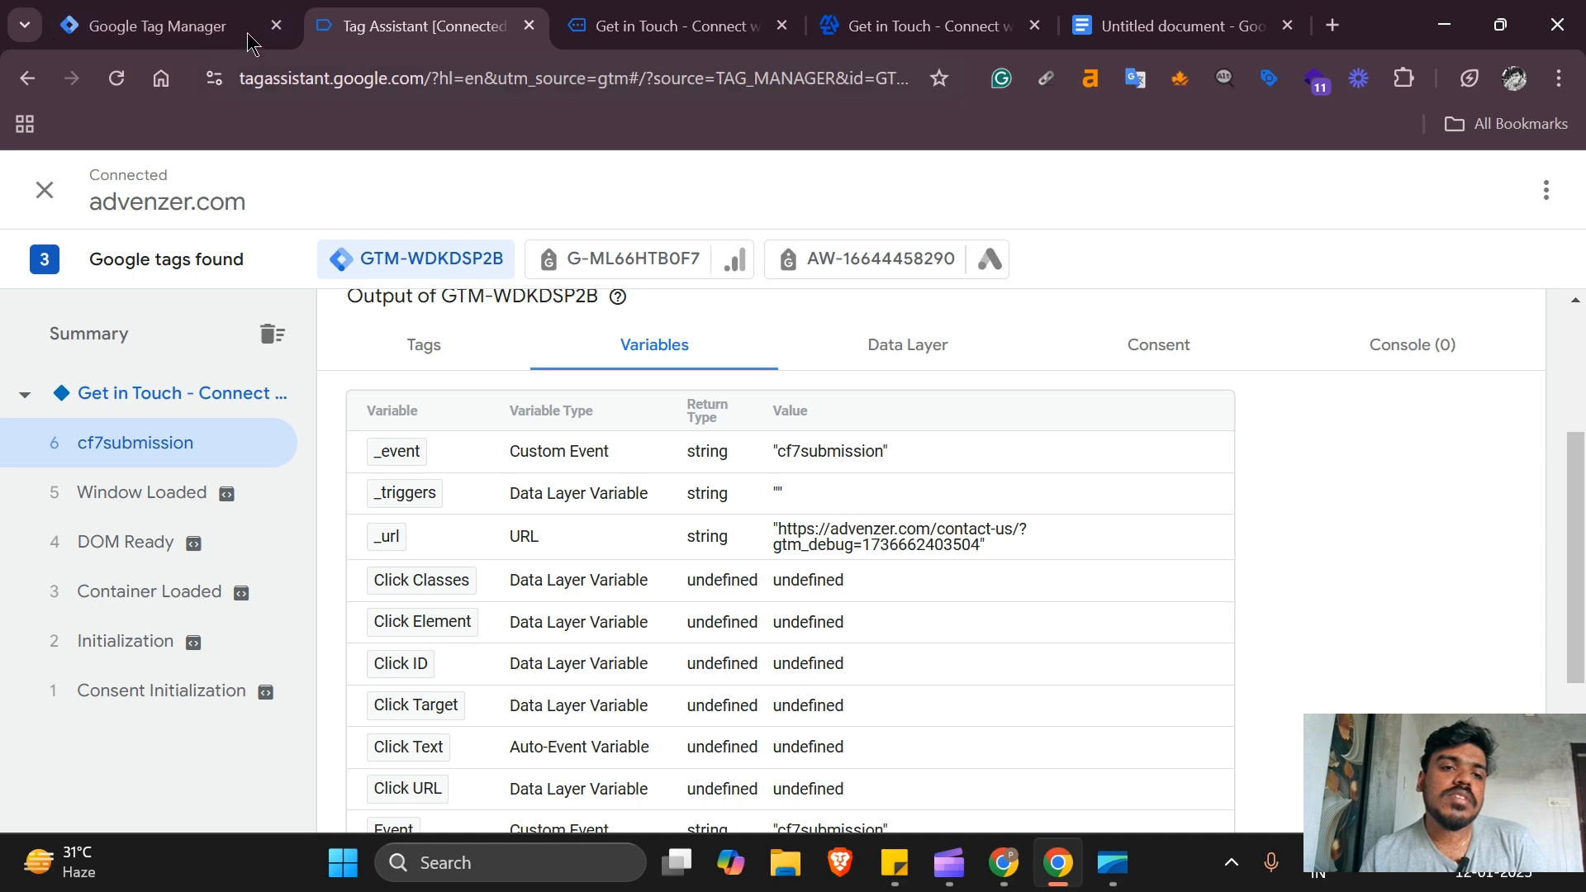
- Return to Tag Manager, duplicate its browser tab and display the container's built-in variables in the copy
left_click(167, 12)
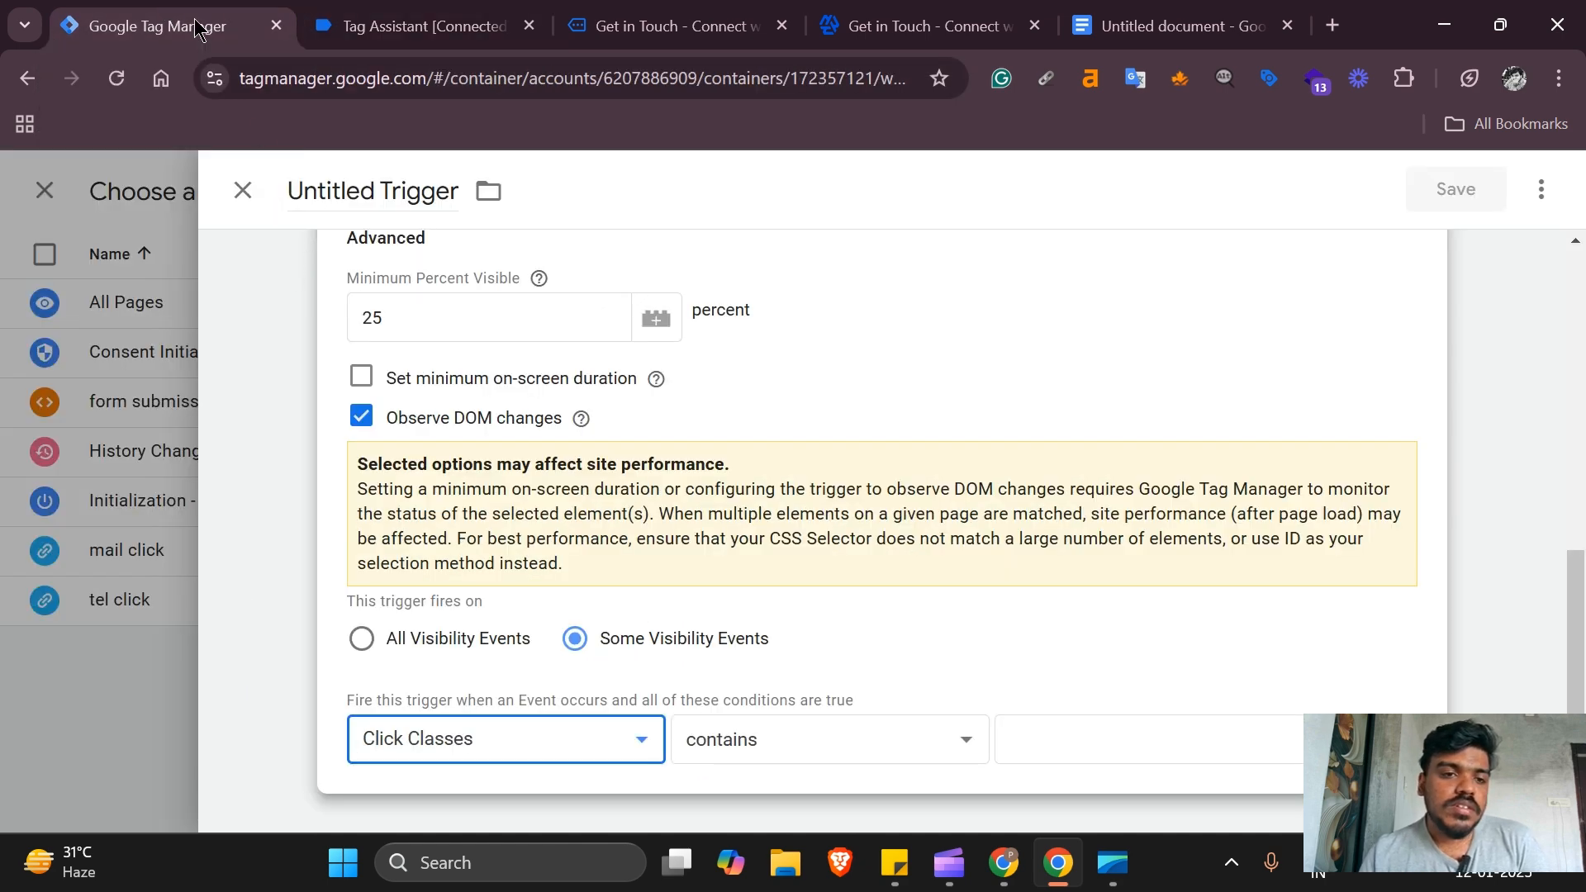
right_click(198, 26)
left_click(304, 249)
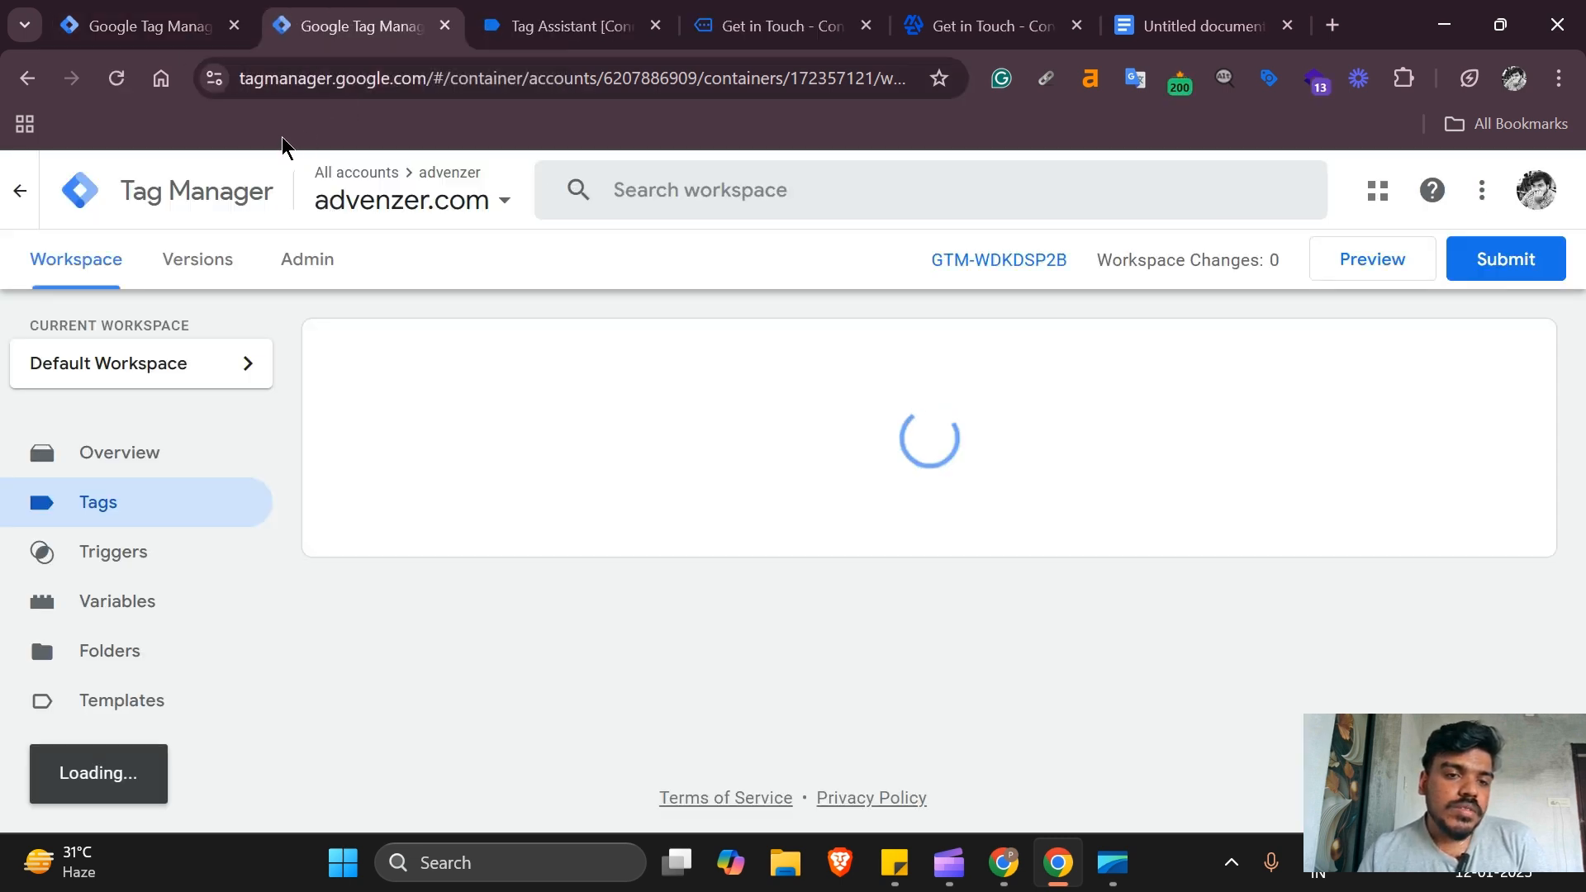
left_click(126, 609)
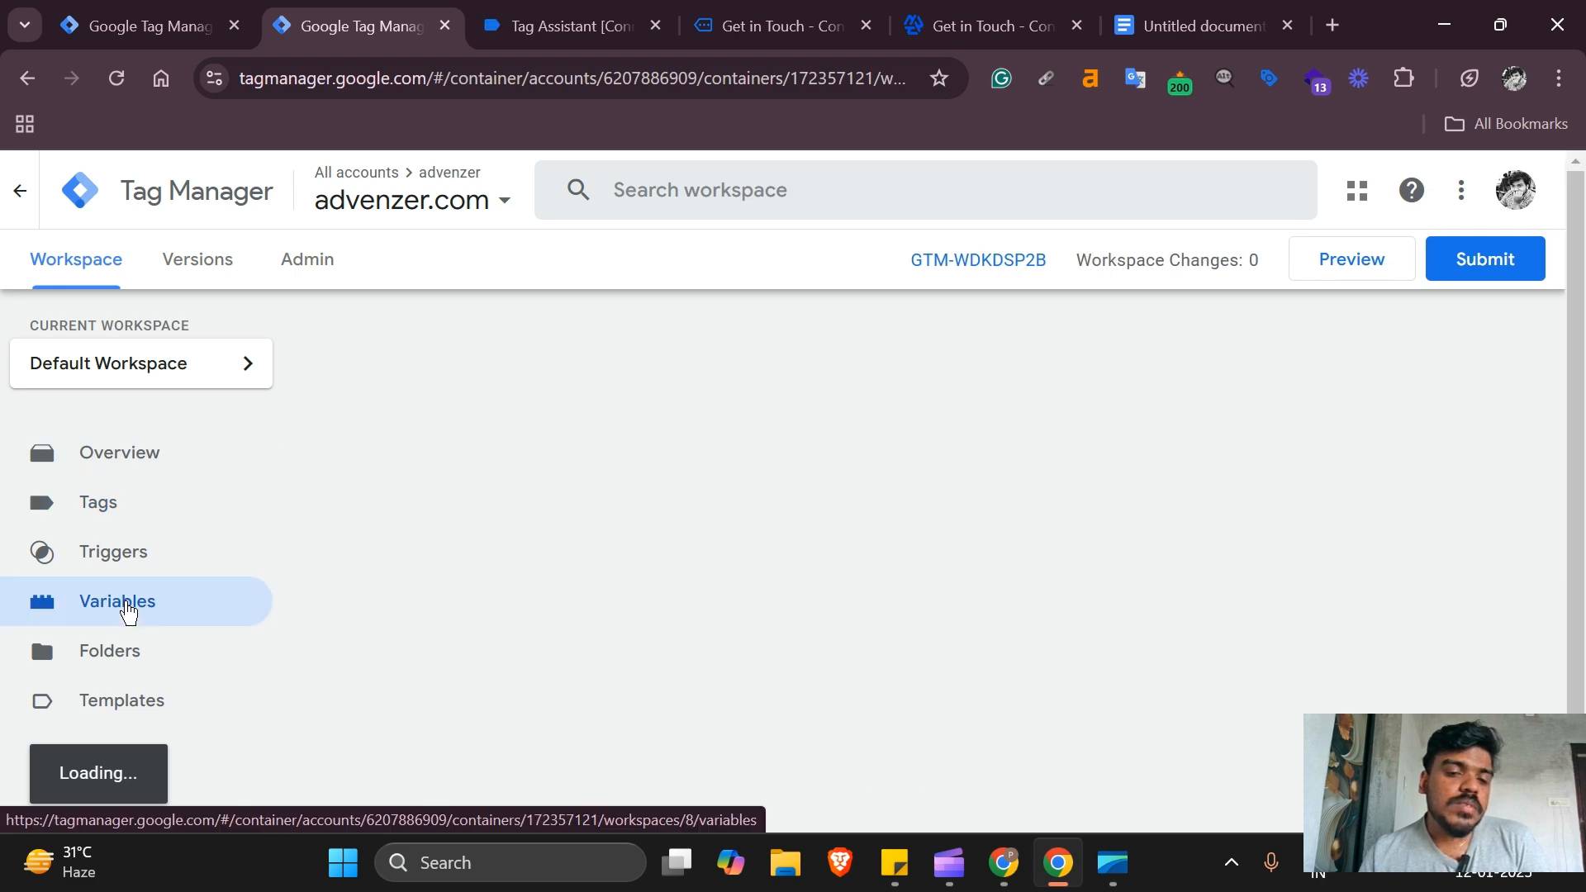
scroll(914, 478, "down", 5)
scroll(912, 480, "up", 3)
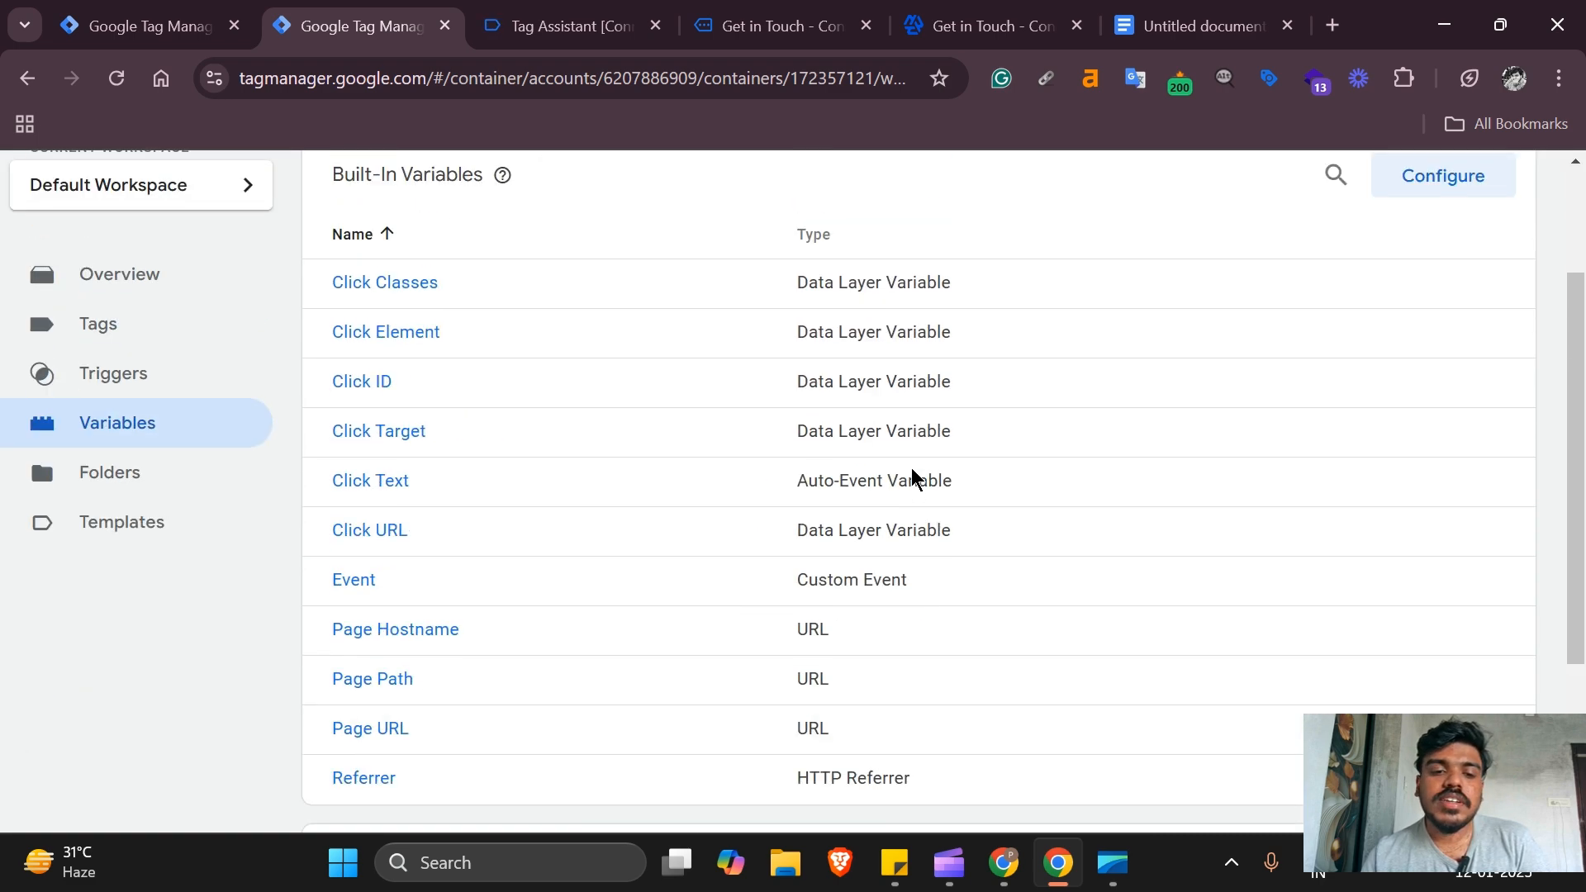
scroll(488, 660, "up", 2)
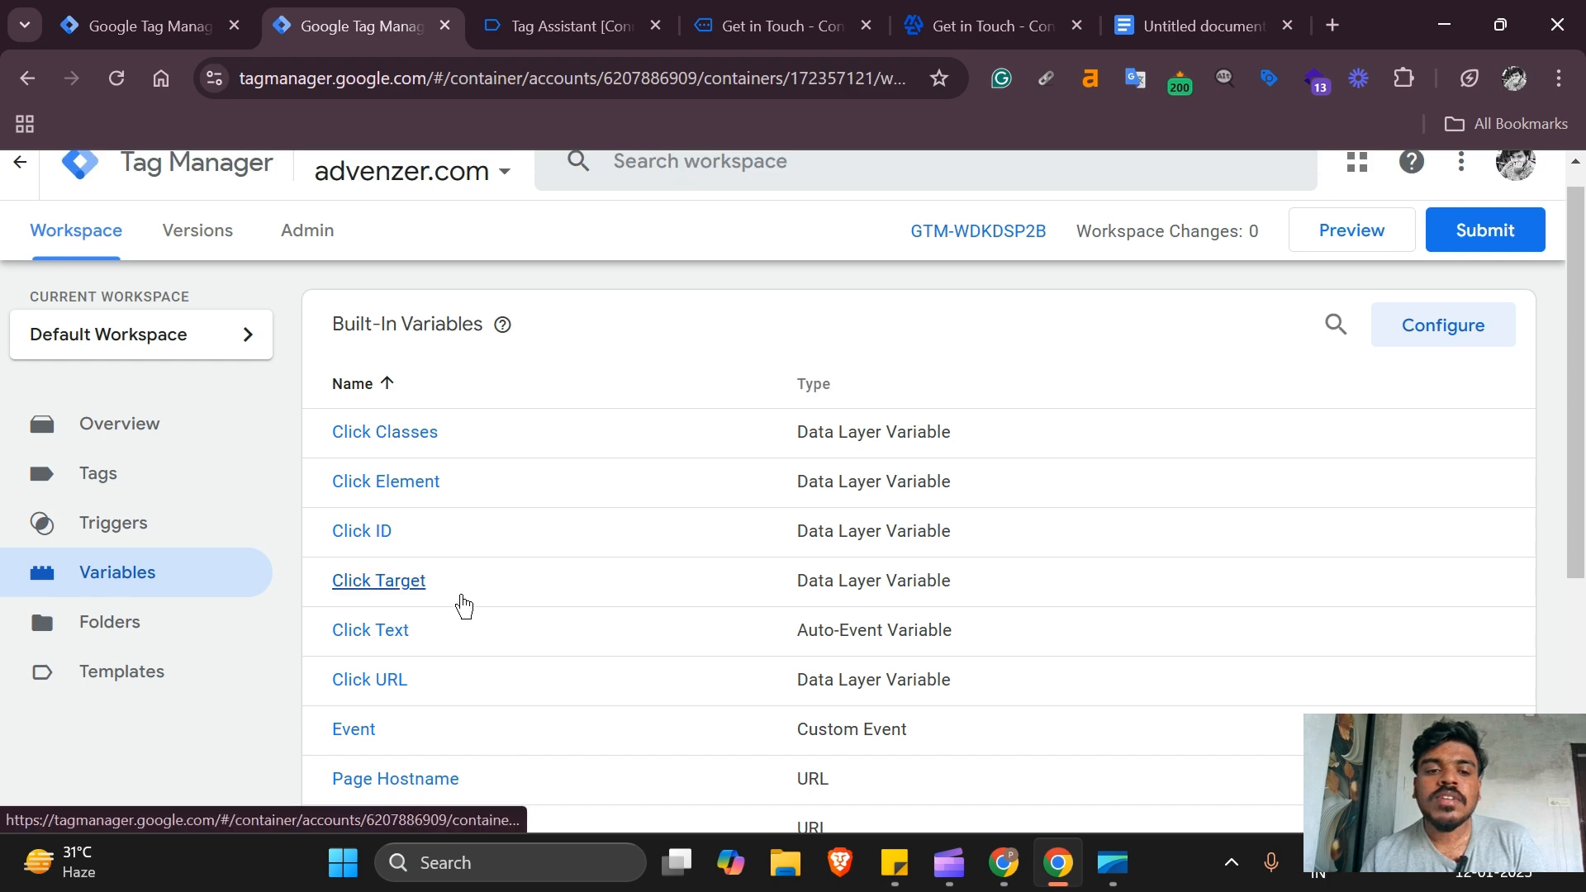
scroll(460, 605, "down", 3)
scroll(460, 606, "up", 2)
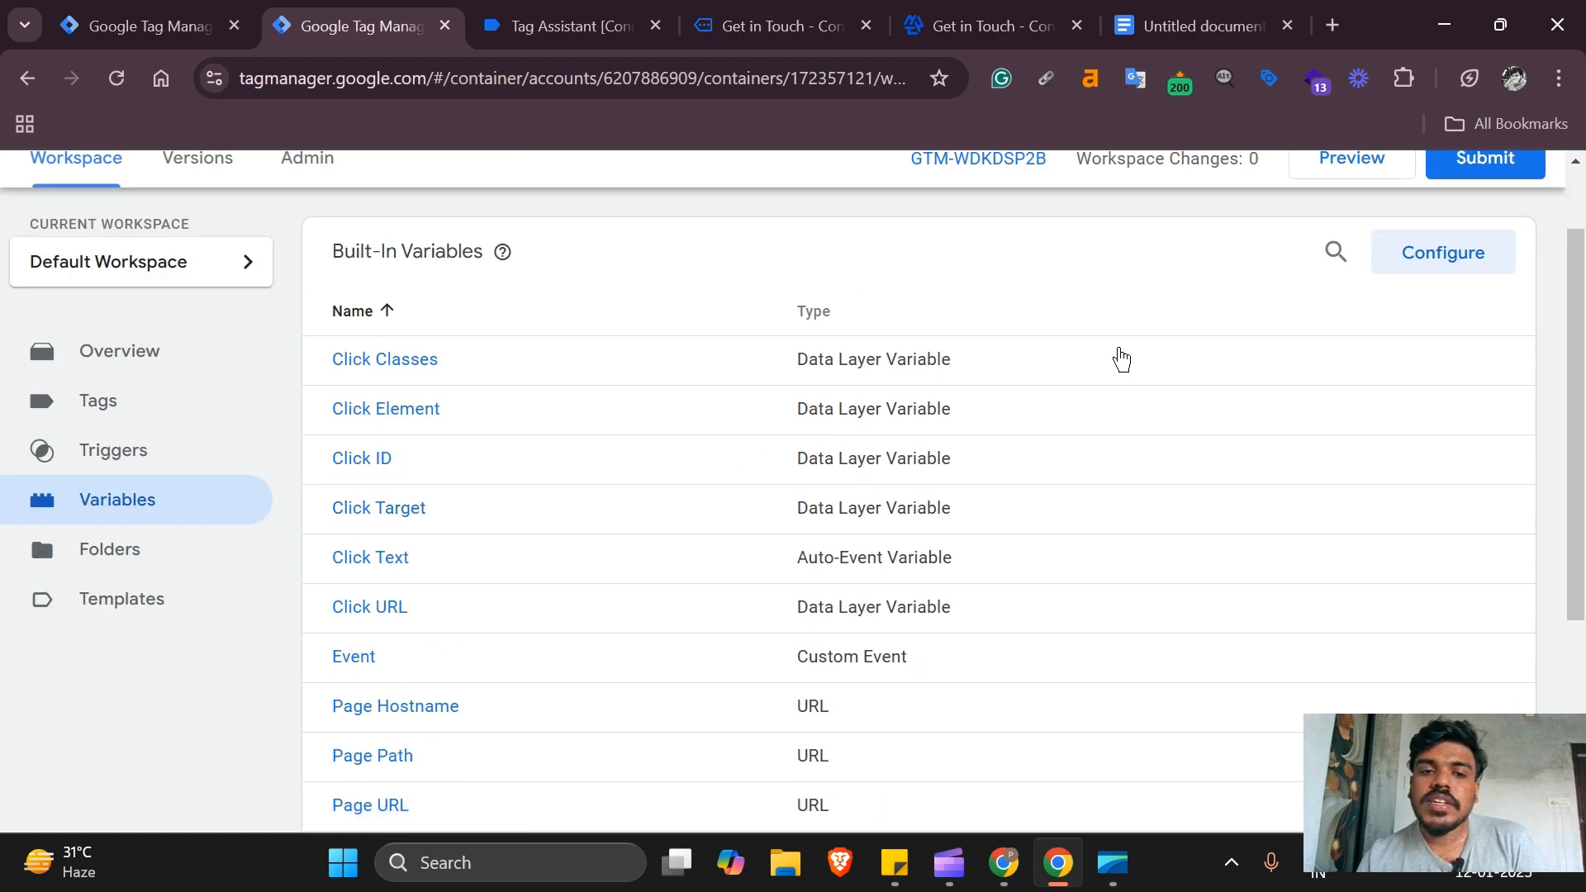
scroll(1121, 359, "up", 2)
- Configure the built-in variables and enable Form Classes, Form ID and Form Text
left_click(1416, 369)
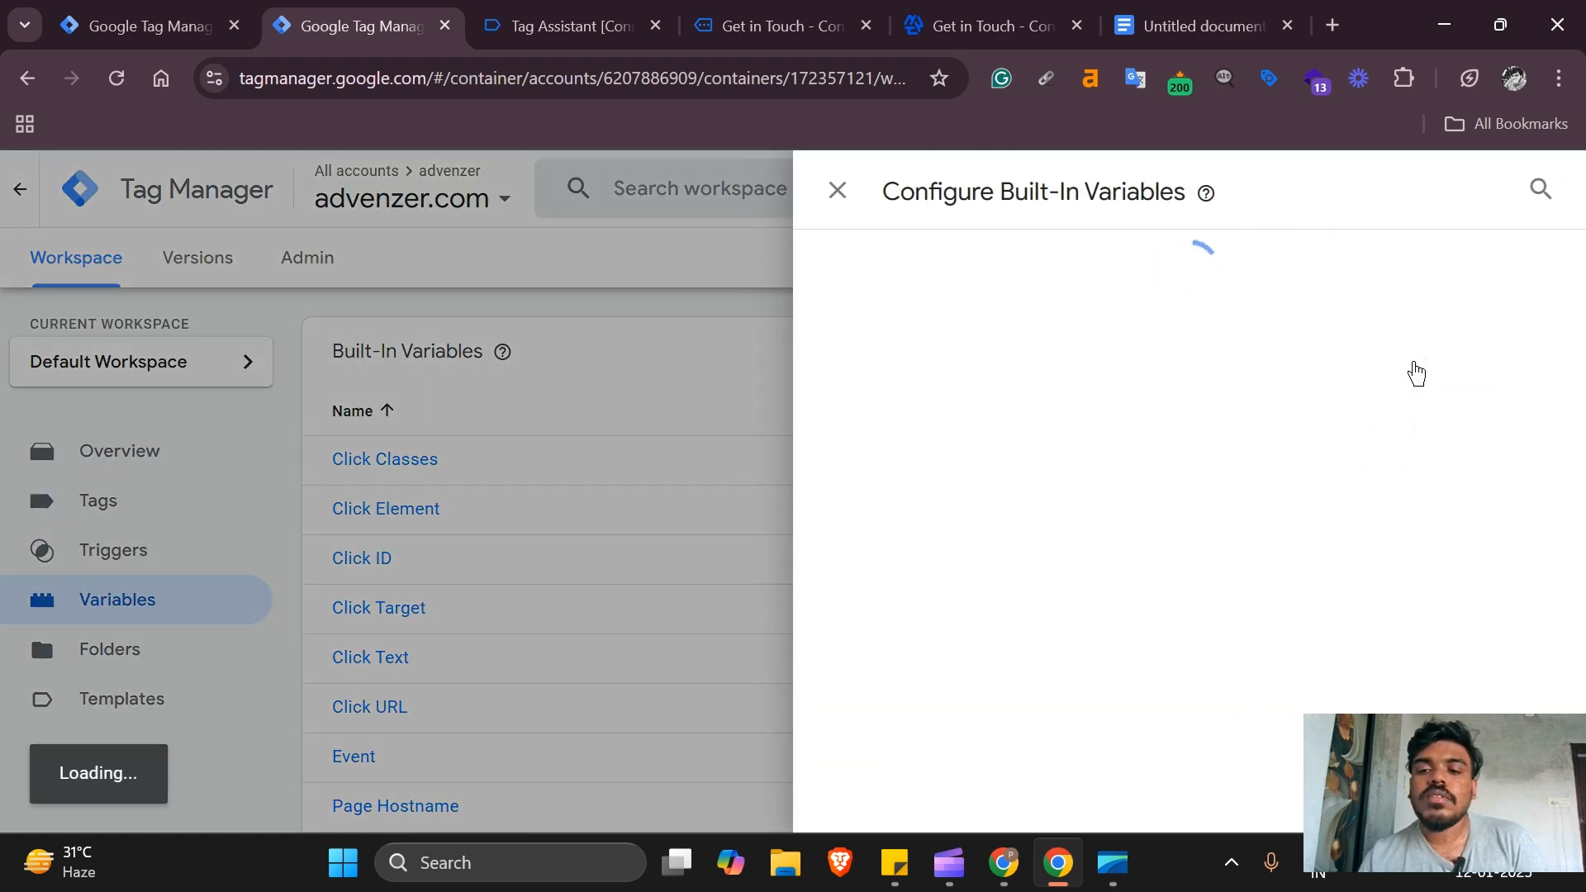
scroll(1416, 369, "down", 5)
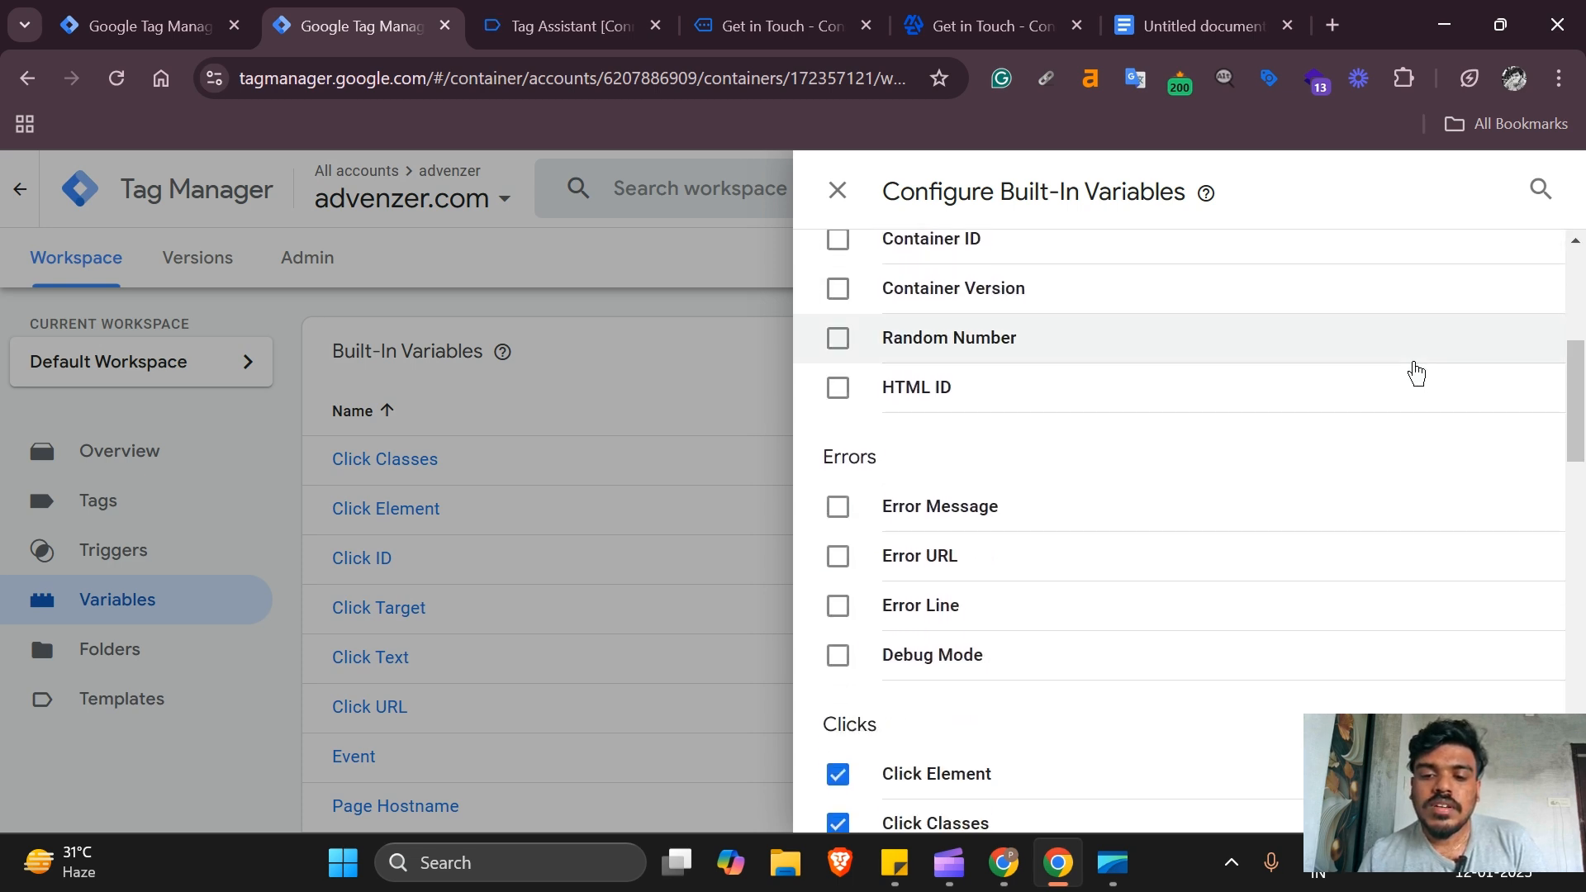
scroll(1416, 370, "down", 10)
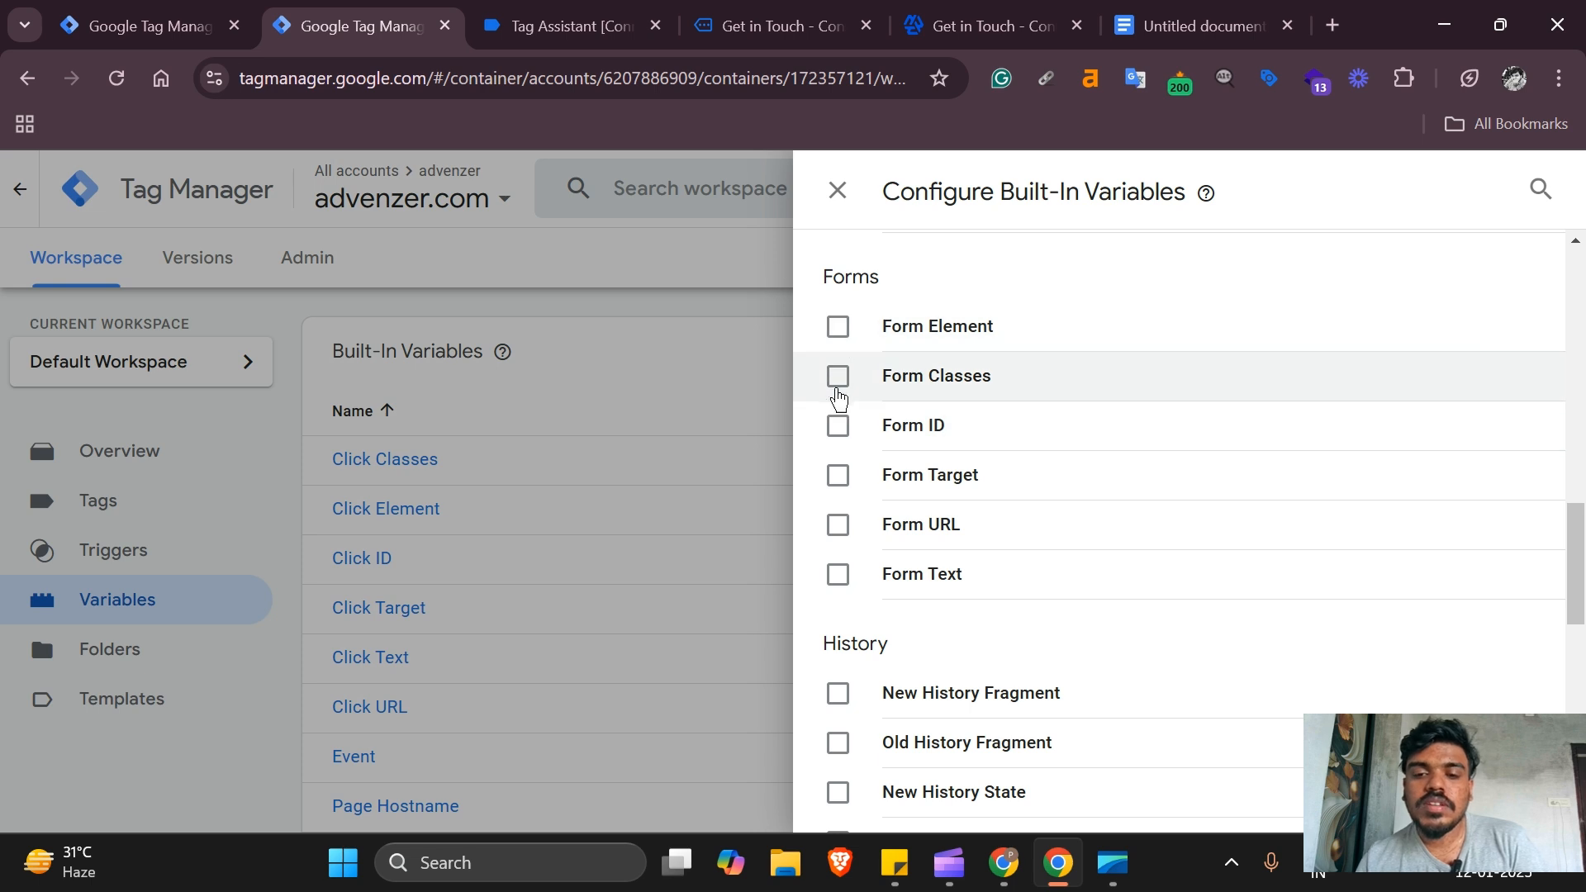
left_click(836, 424)
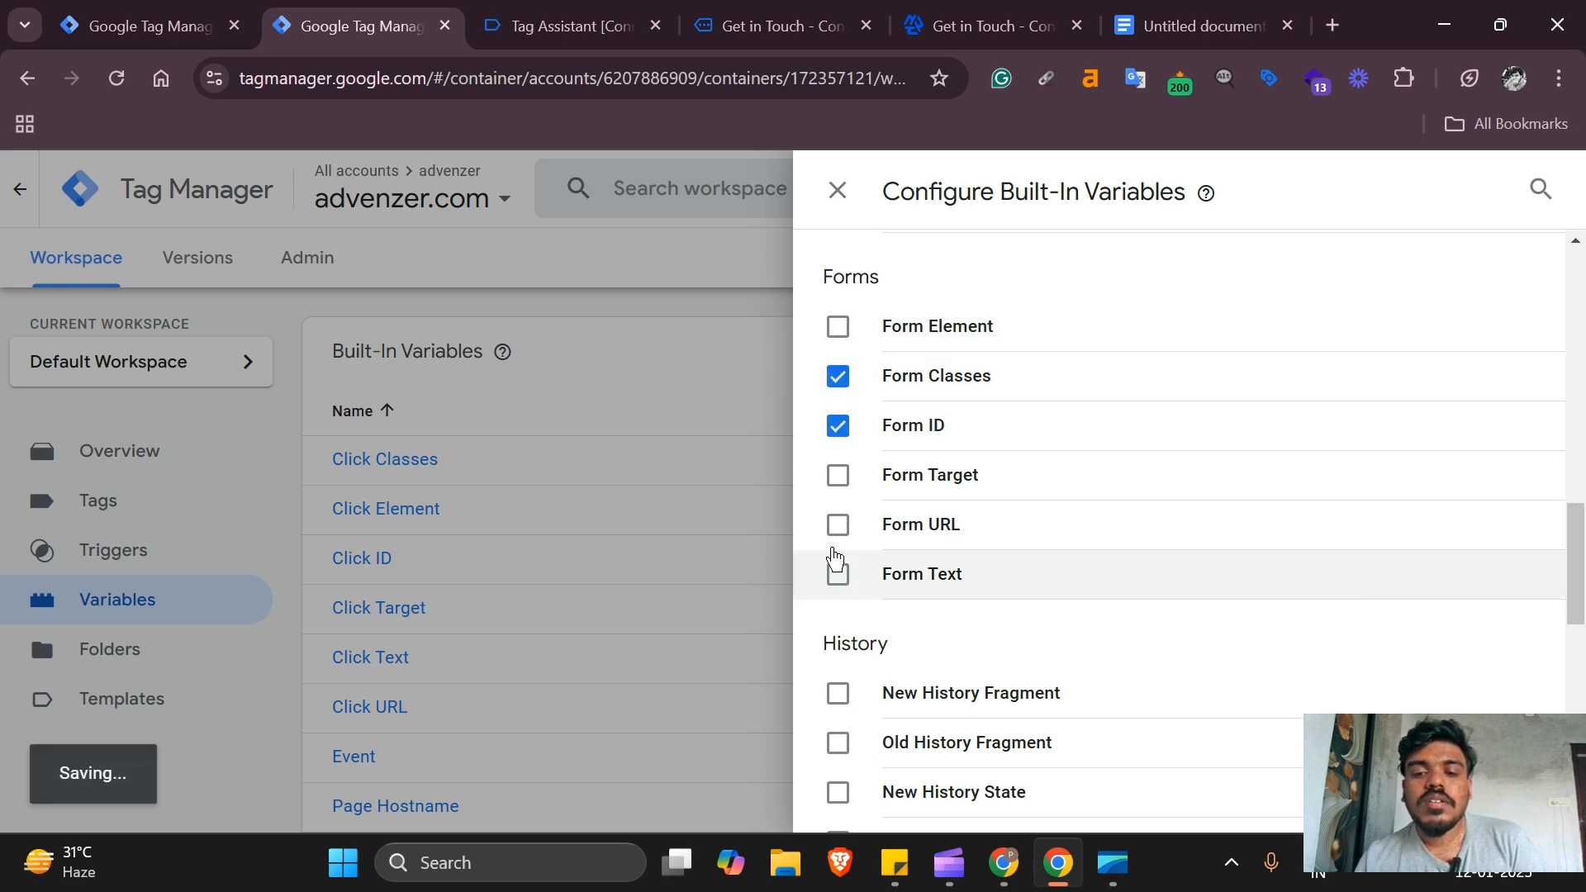
left_click(838, 573)
- Enable the New History Fragment, Old History Fragment, Old History State and History Source built-in variables
scroll(996, 636, "down", 2)
scroll(996, 636, "down", 2)
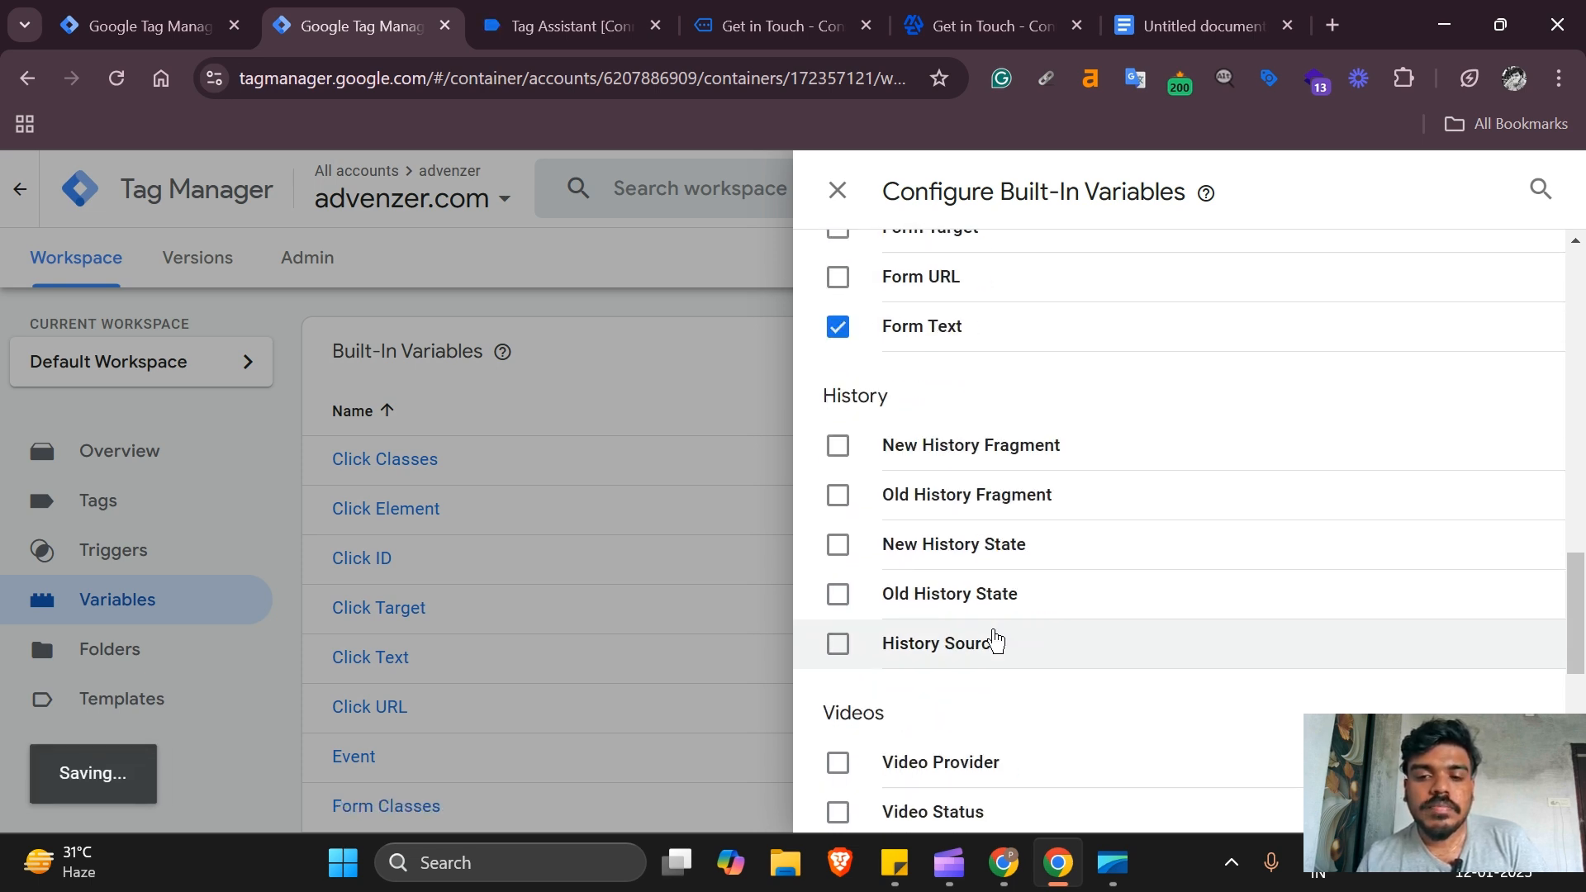
left_click(837, 446)
left_click(837, 495)
scroll(835, 521, "down", 3)
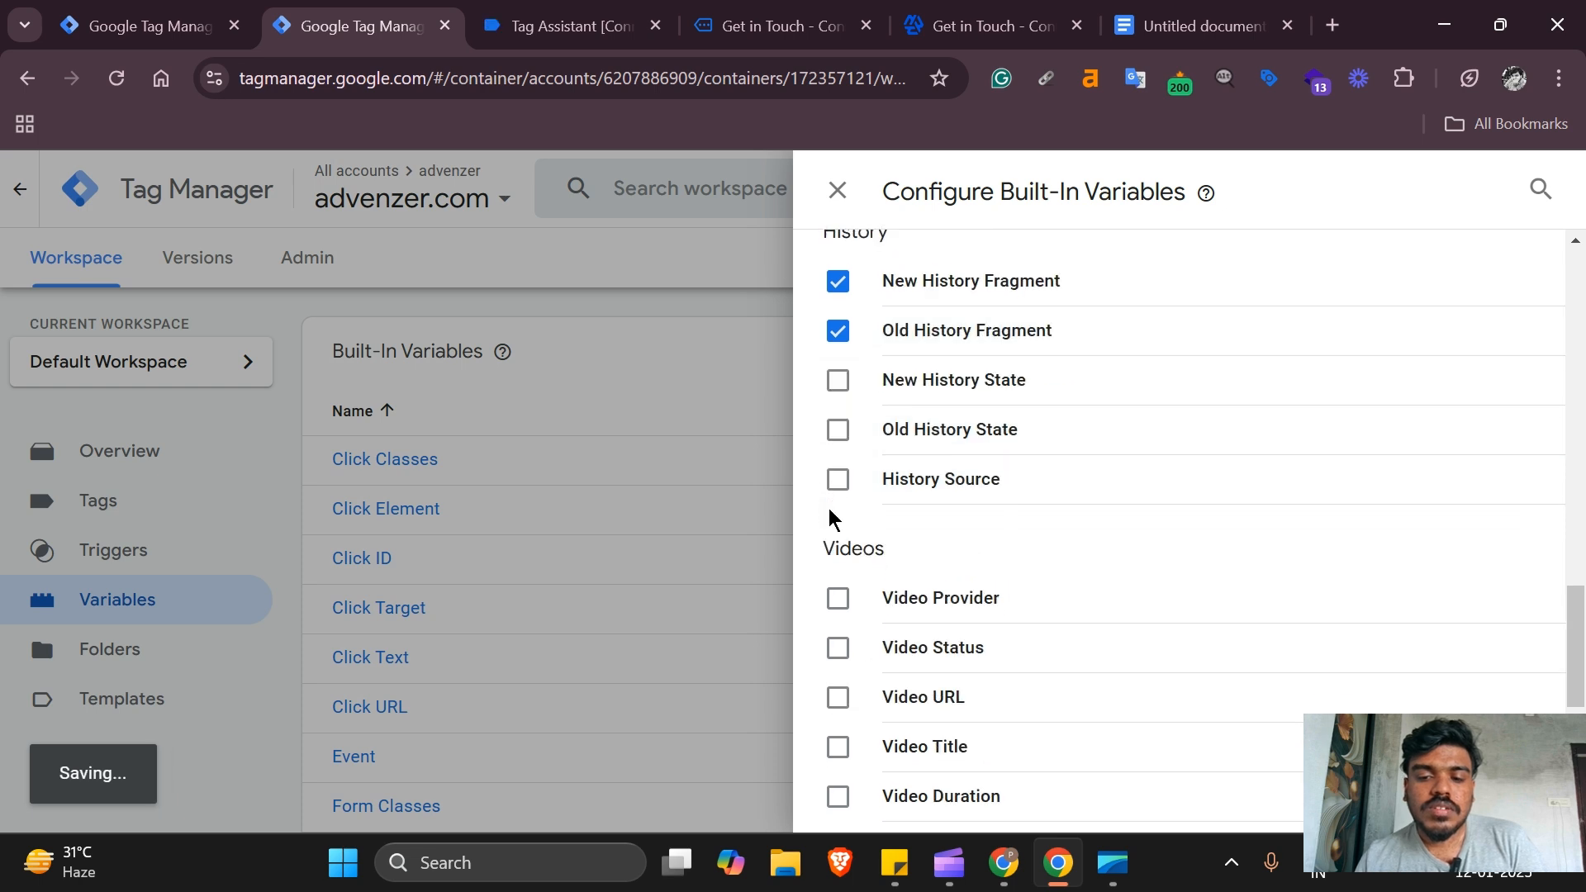
scroll(846, 632, "down", 1)
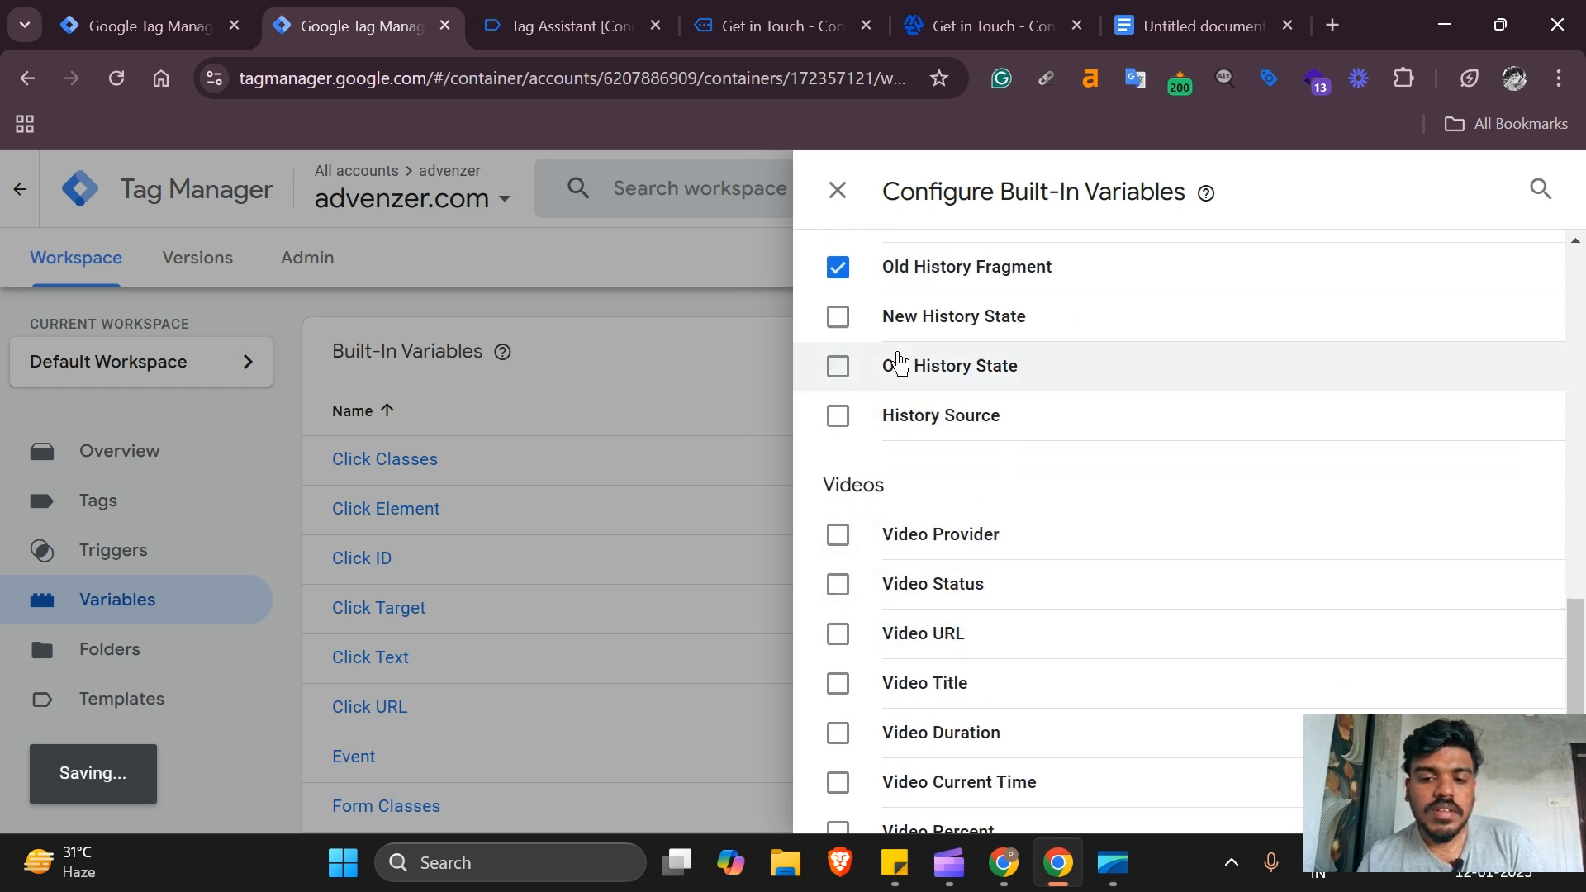
left_click(836, 419)
left_click(838, 364)
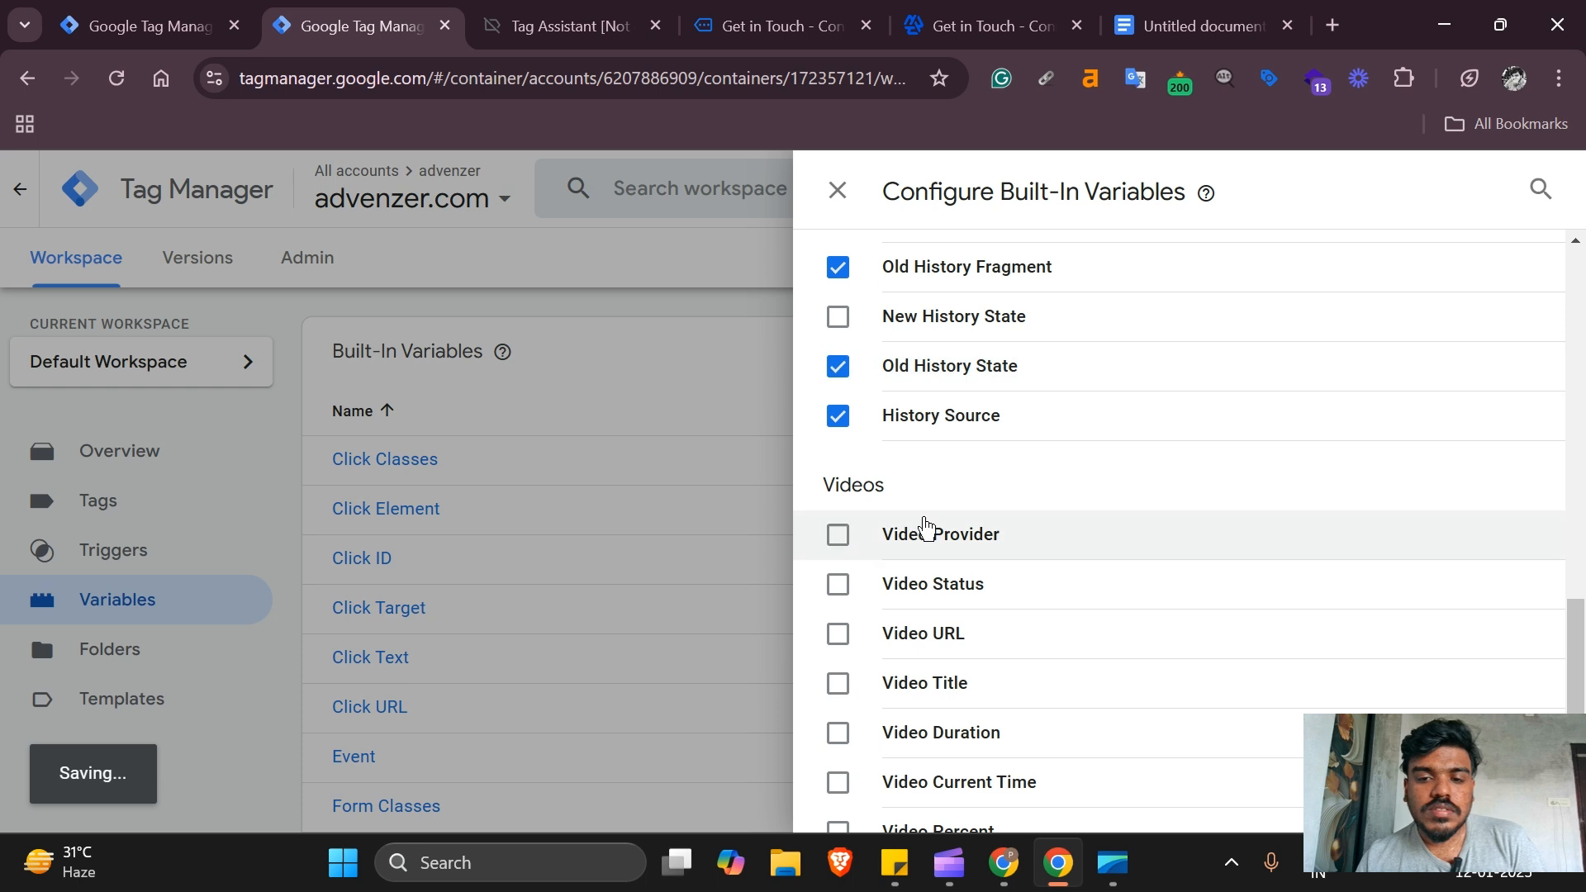
- Enable the Scroll Depth Threshold, Scroll Depth Units, Scroll Direction, Percent Visible and On-Screen Duration built-in variables
scroll(920, 531, "down", 5)
left_click(837, 541)
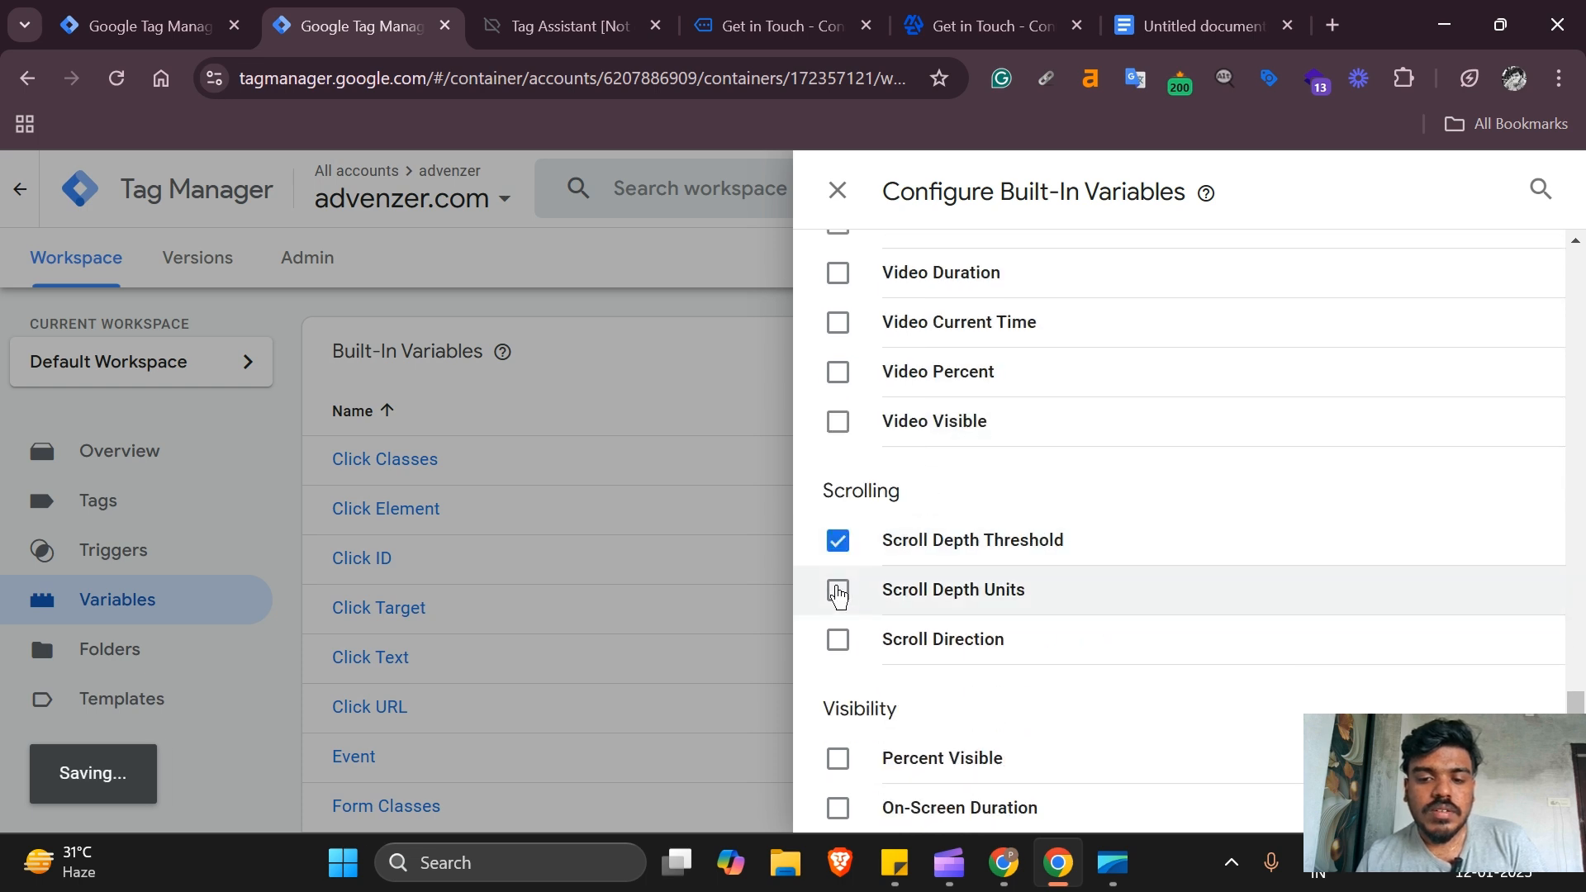
left_click(838, 589)
left_click(838, 639)
mouse_move(895, 863)
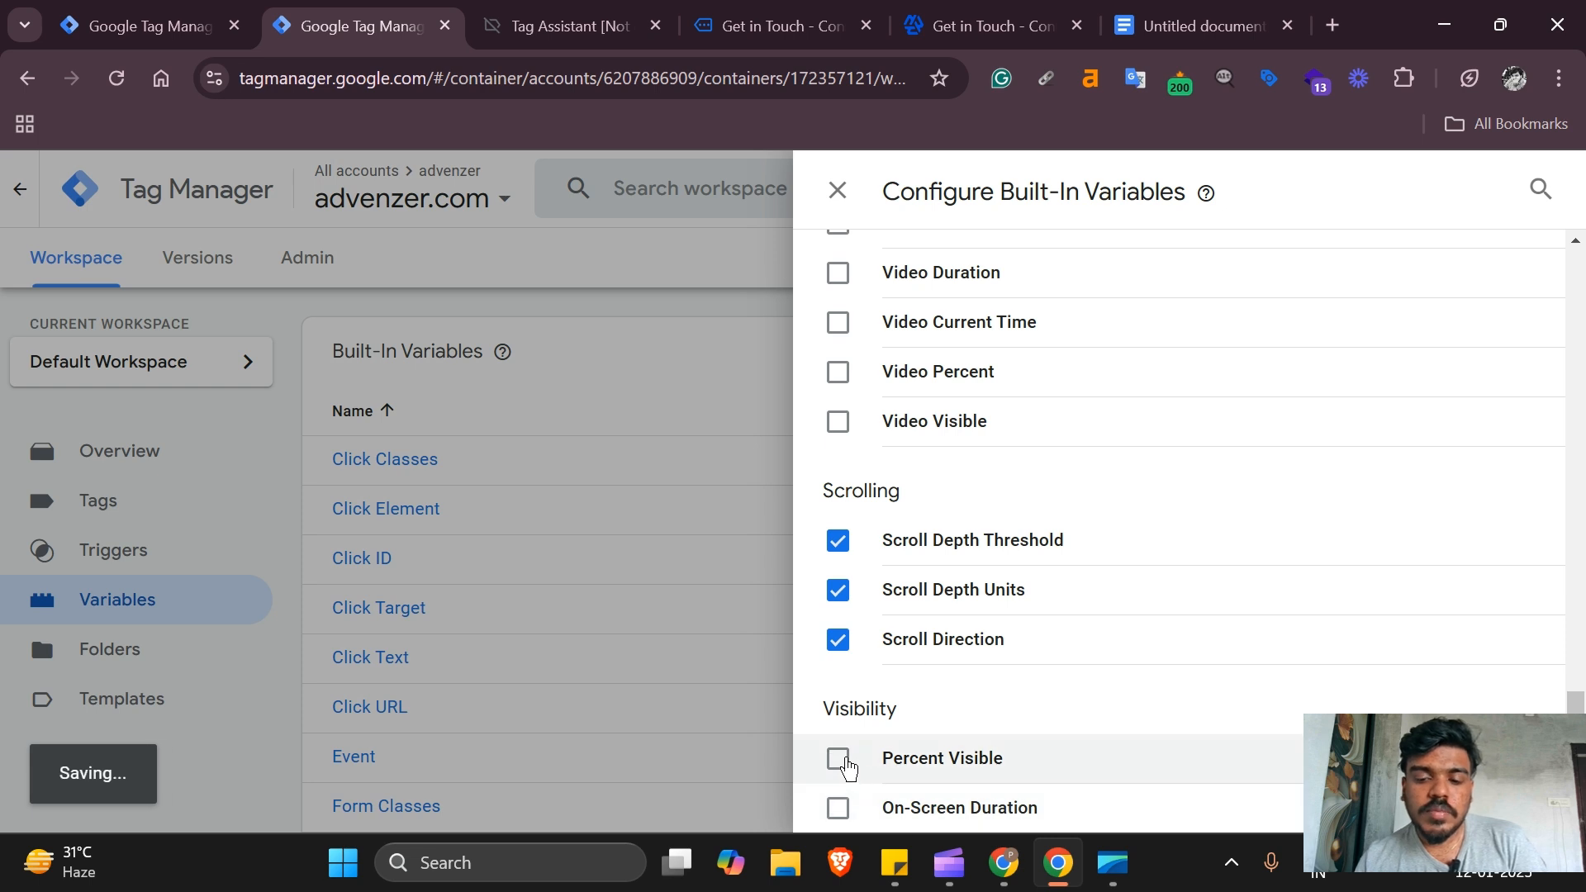
left_click(839, 760)
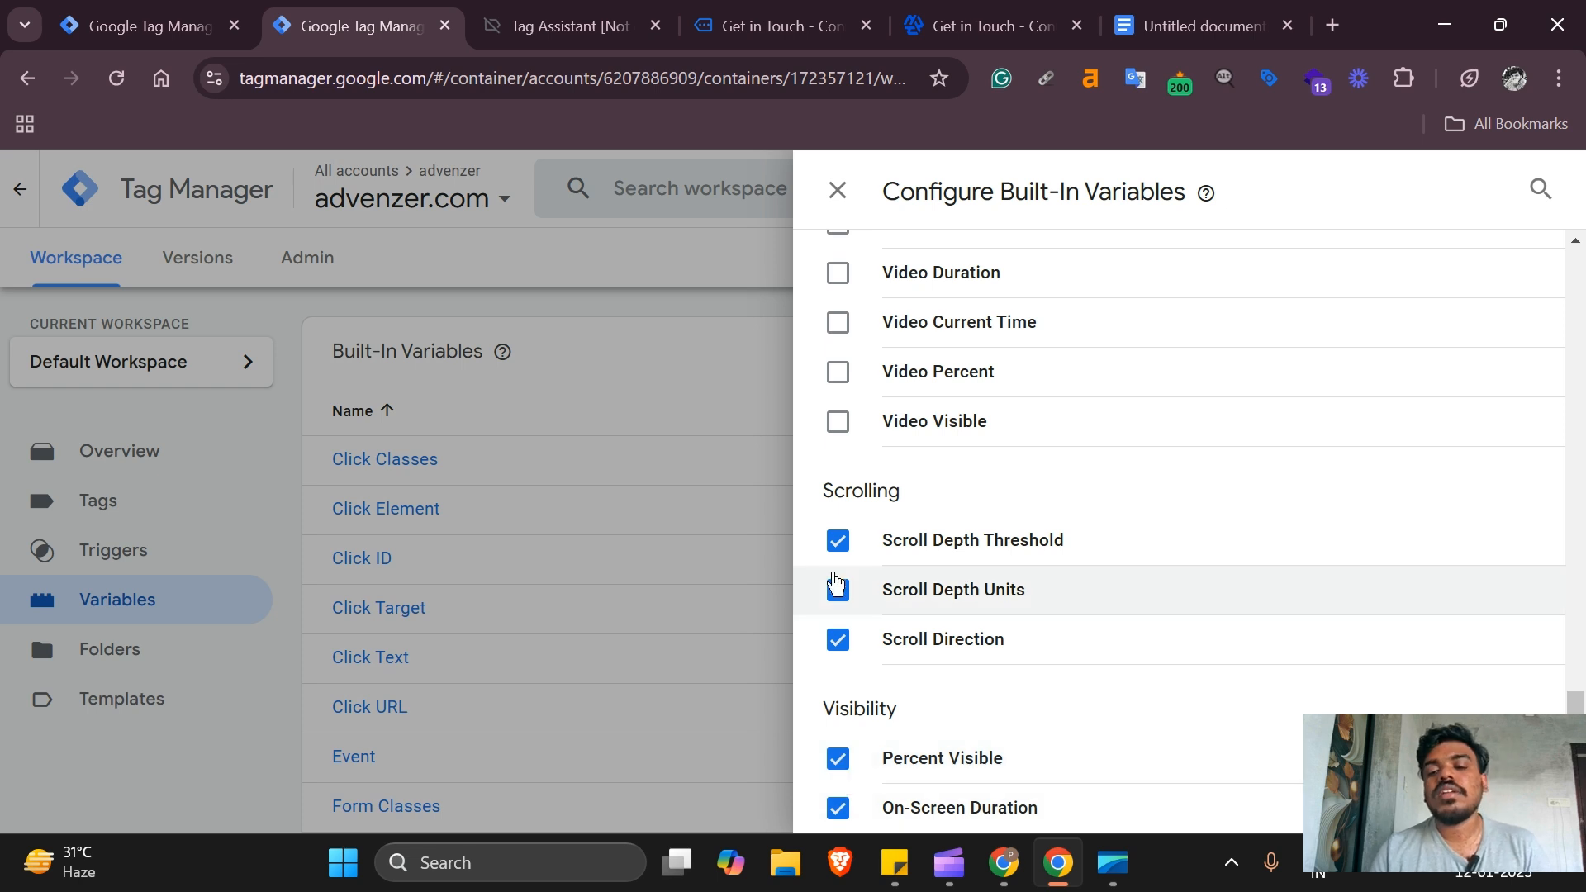
- Enable the Container ID built-in variable under Utilities
scroll(835, 584, "up", 4)
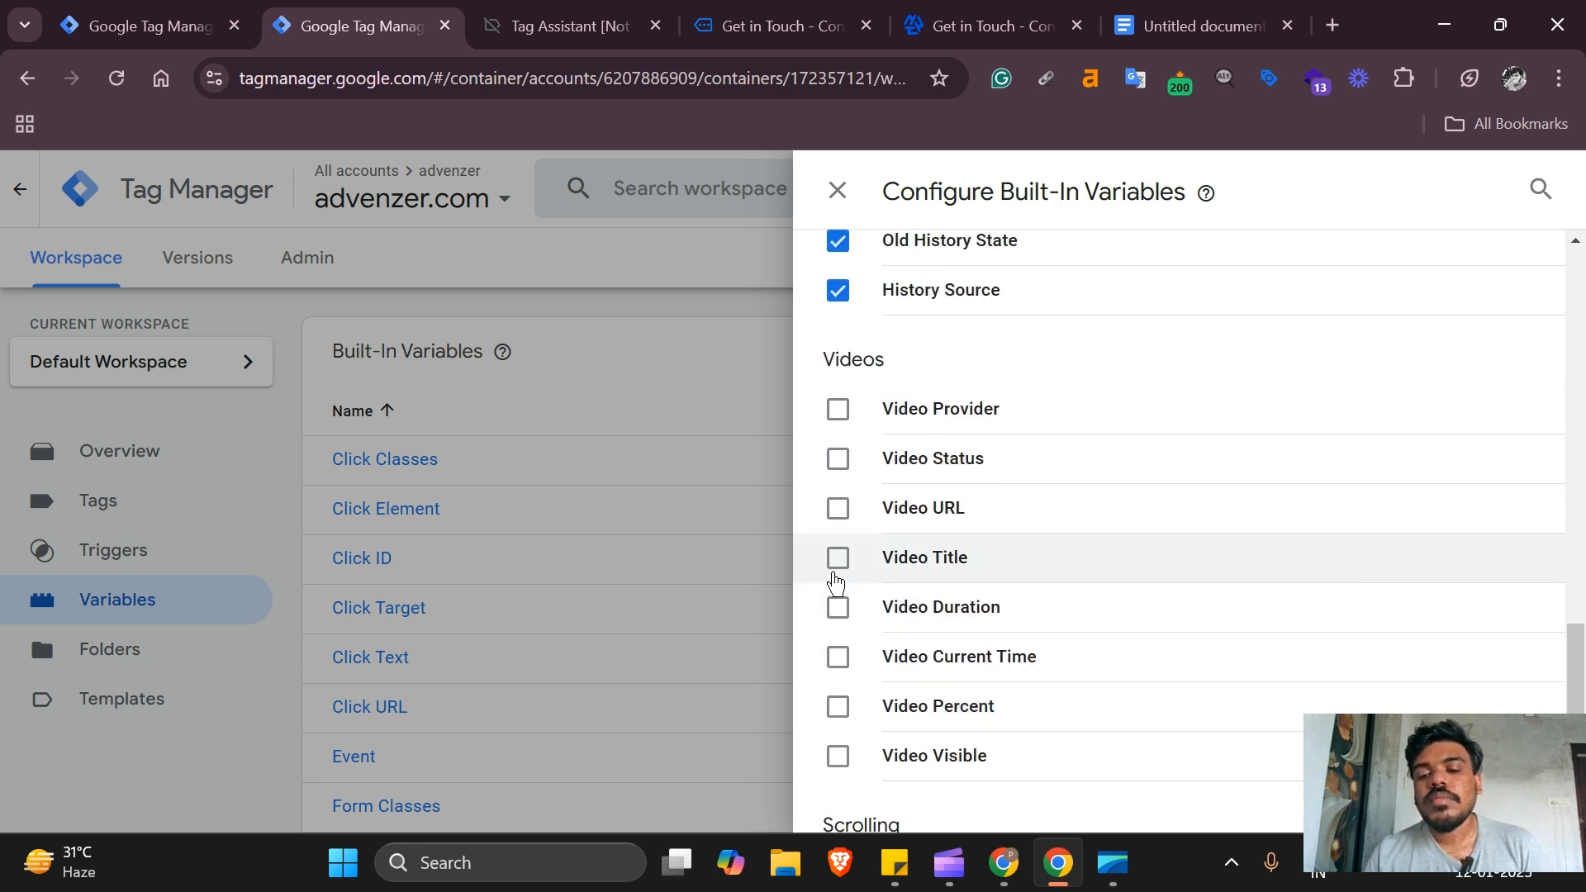
scroll(836, 583, "up", 20)
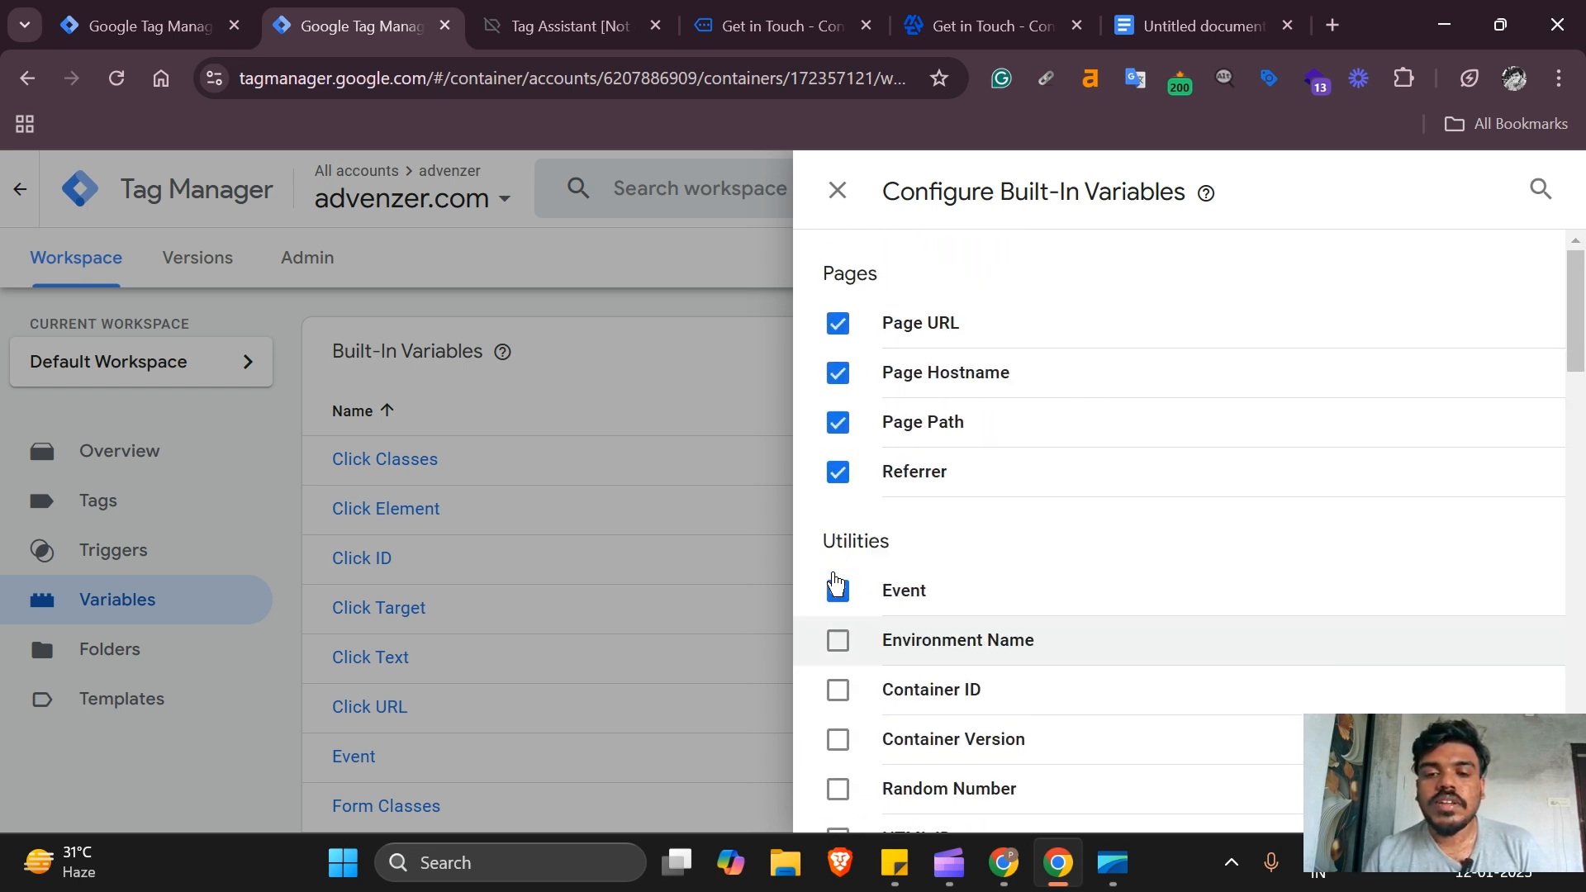
scroll(835, 583, "down", 1)
left_click(837, 608)
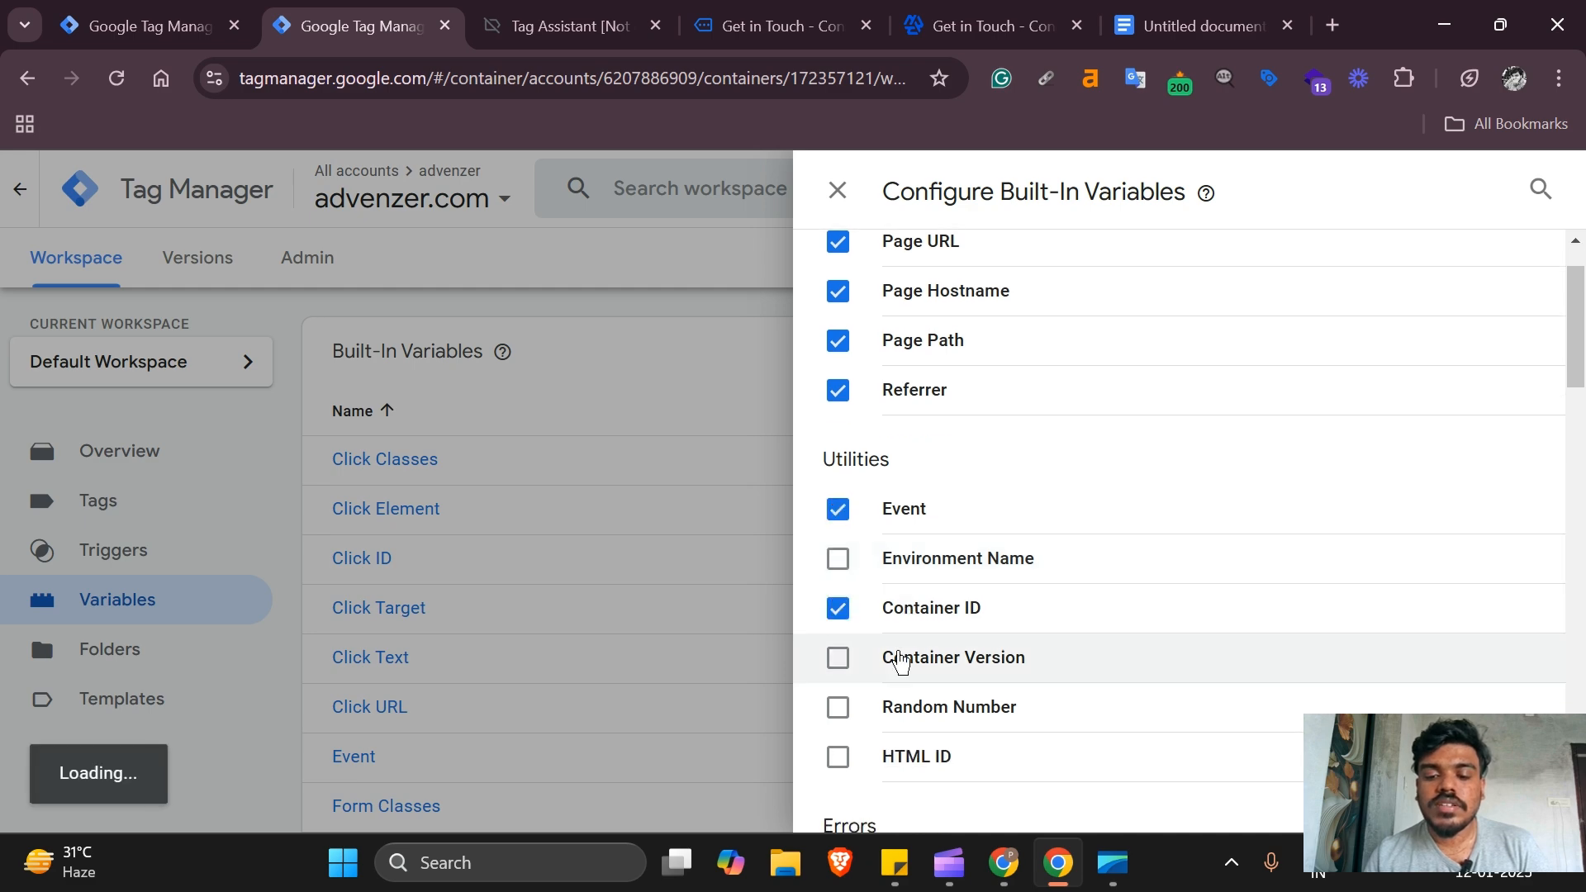
- Enable the HTML ID built-in variable and close the built-in variable configuration
left_click(838, 755)
scroll(884, 606, "up", 1)
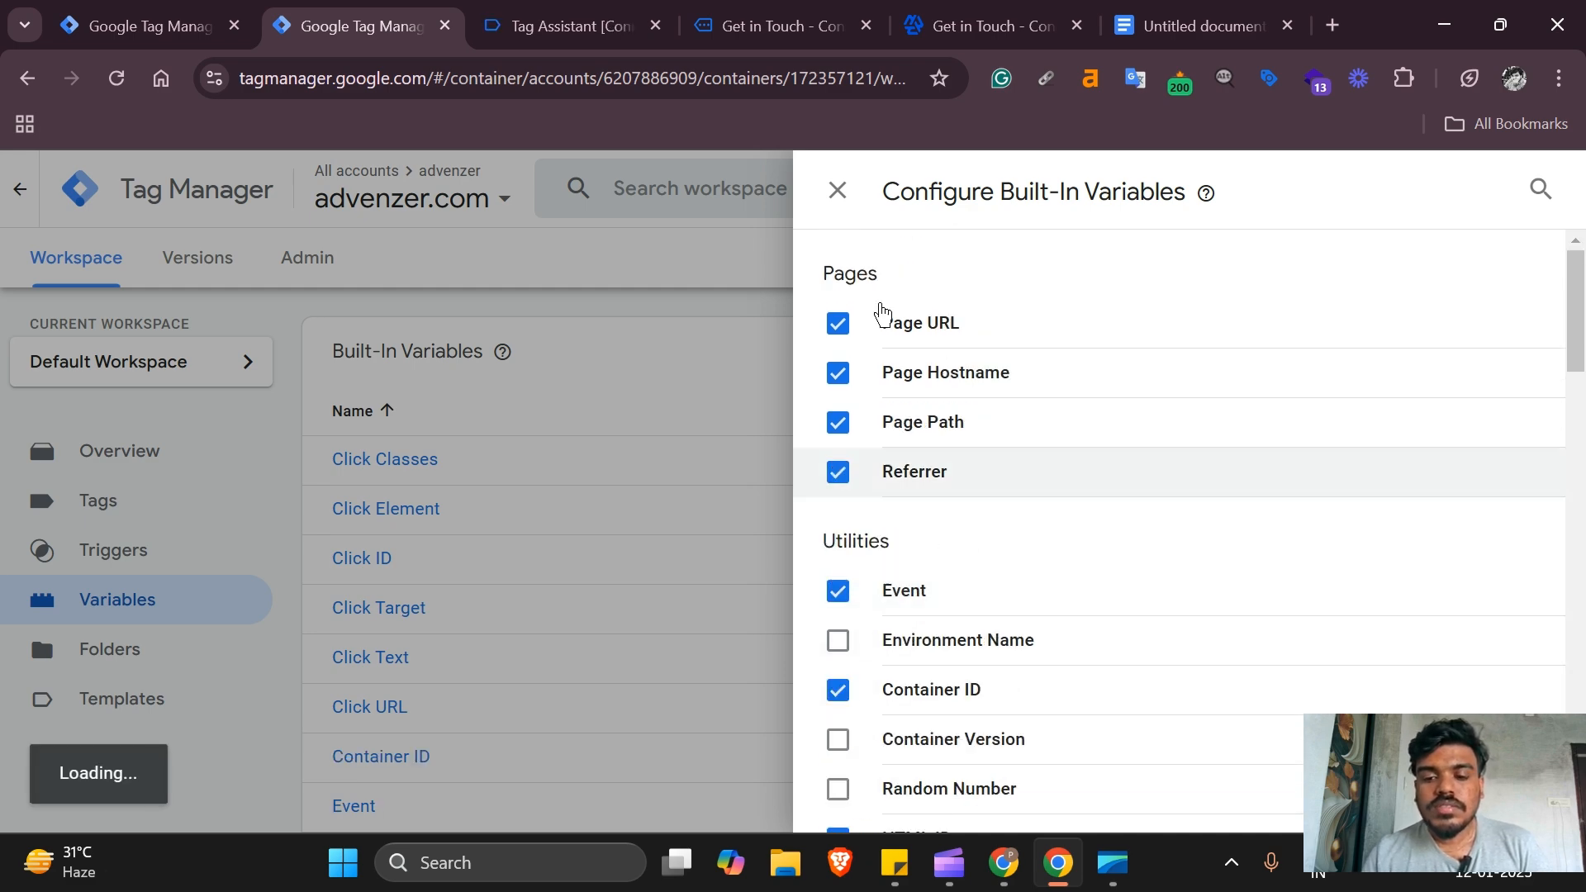
left_click(837, 190)
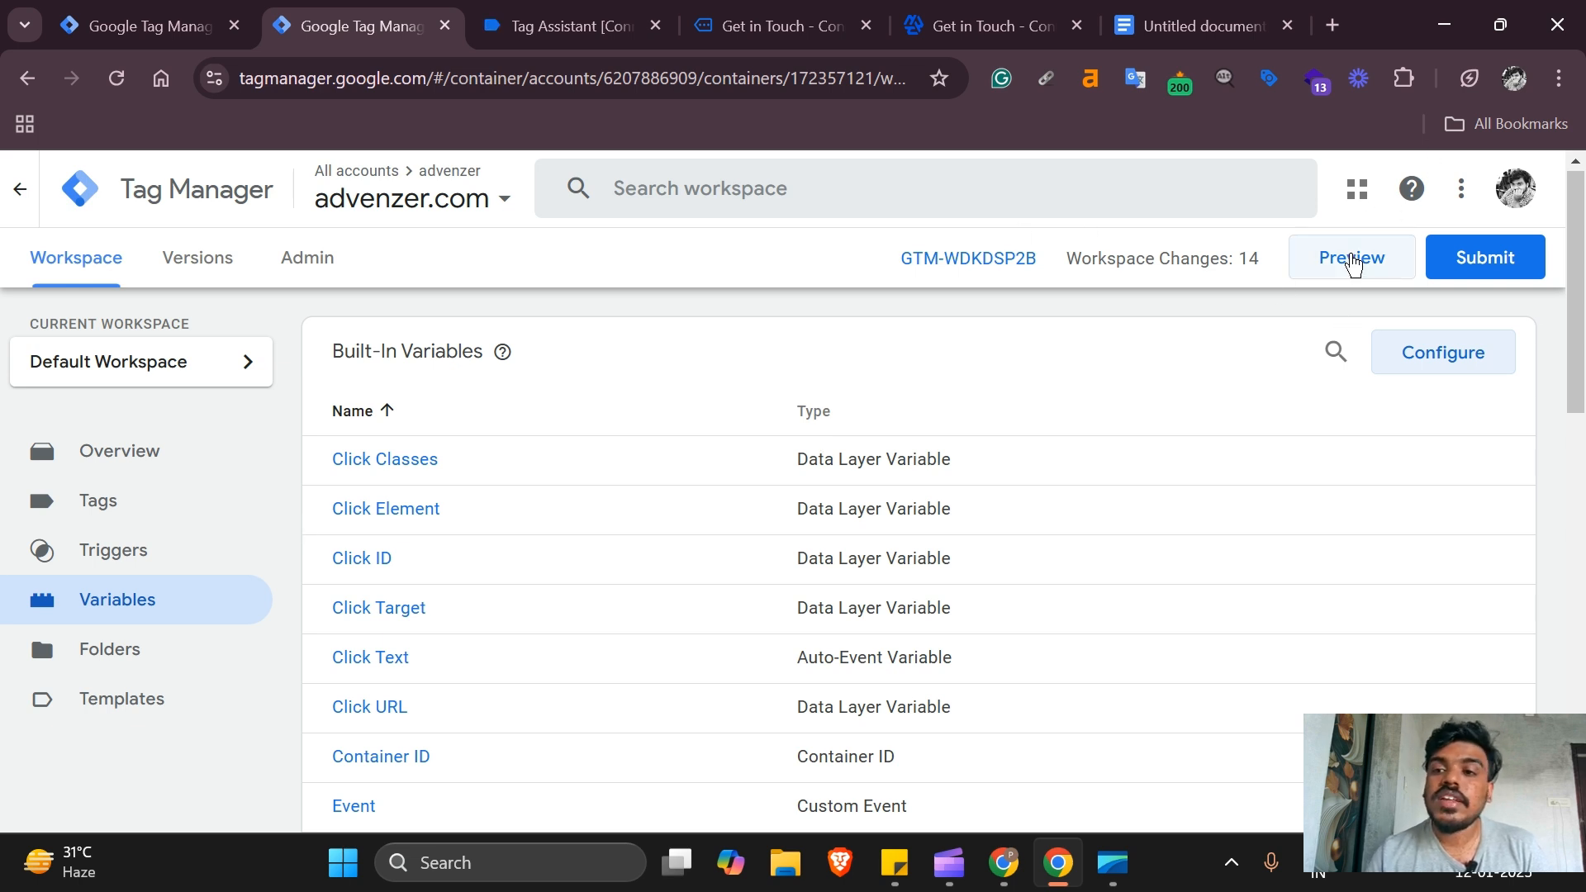
left_click(1352, 265)
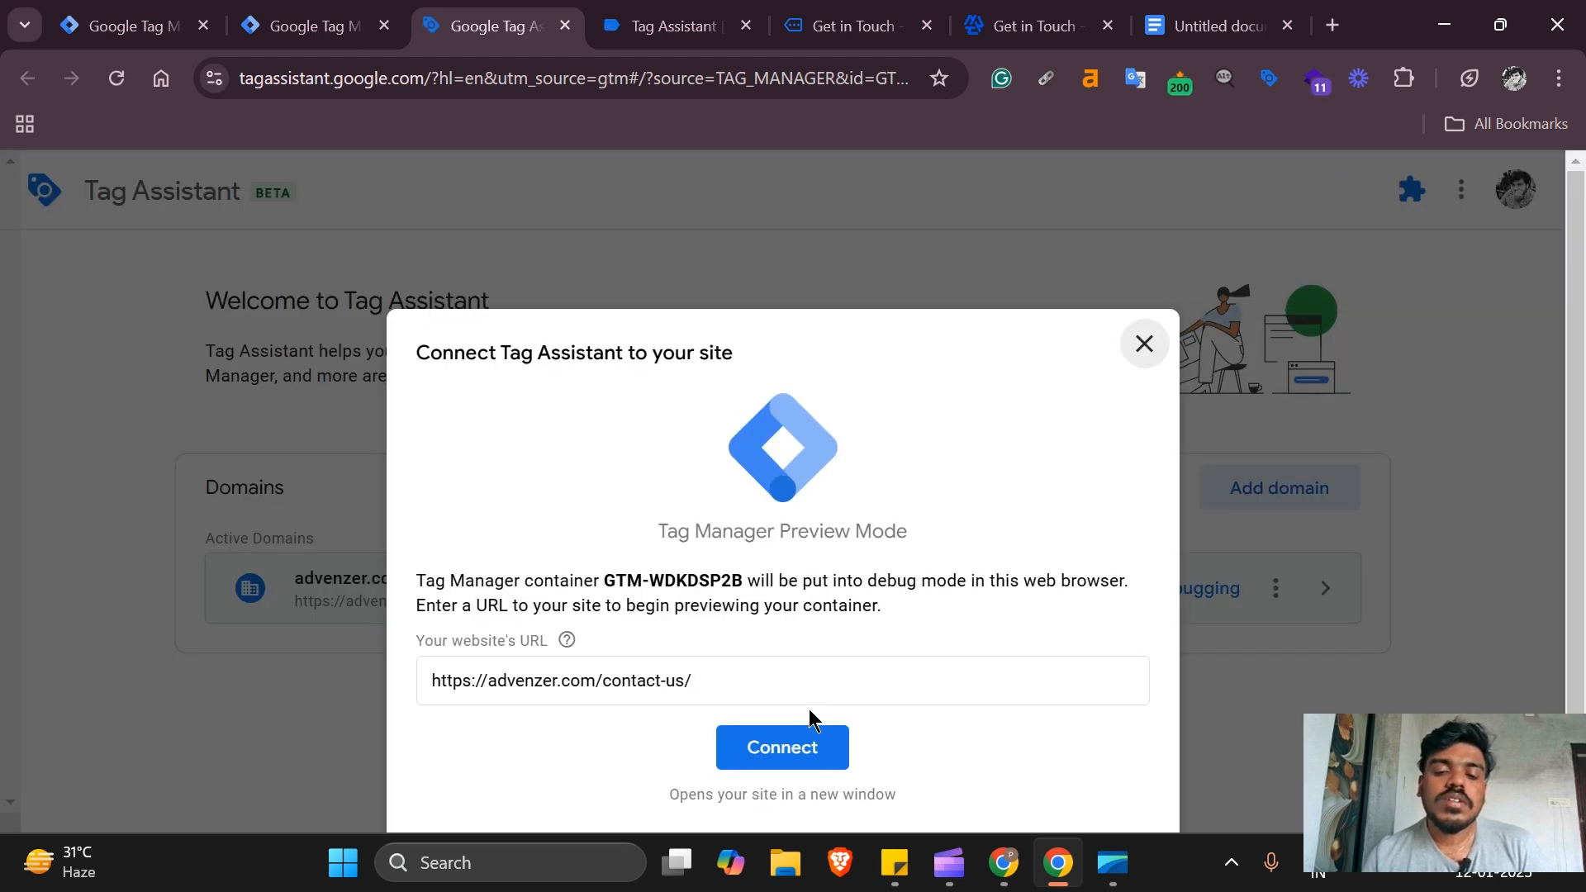
left_click(793, 749)
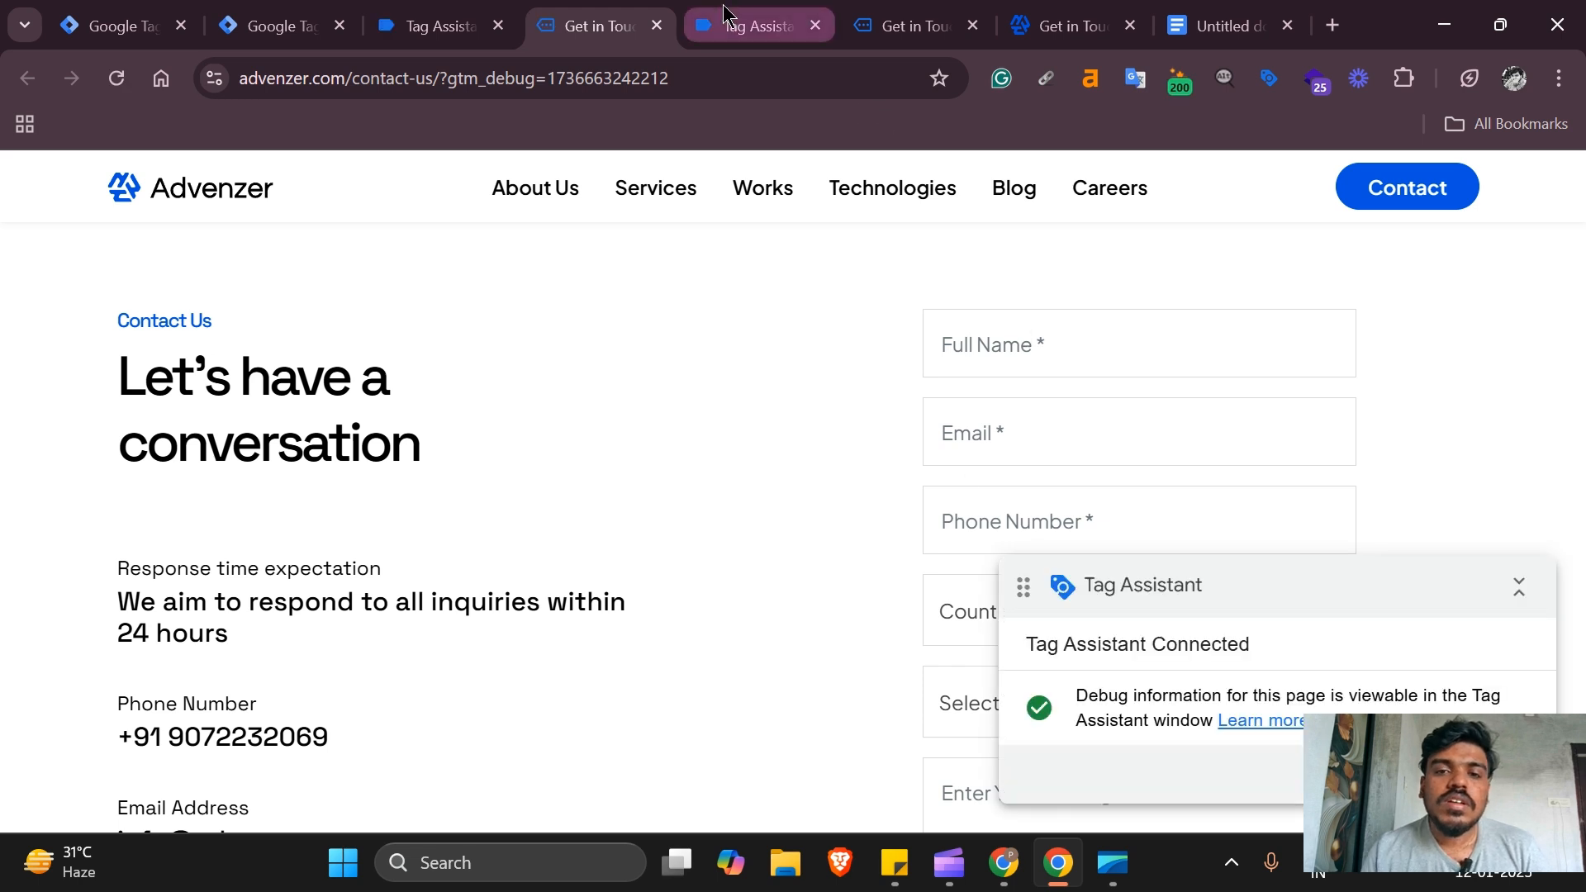
left_click(964, 341)
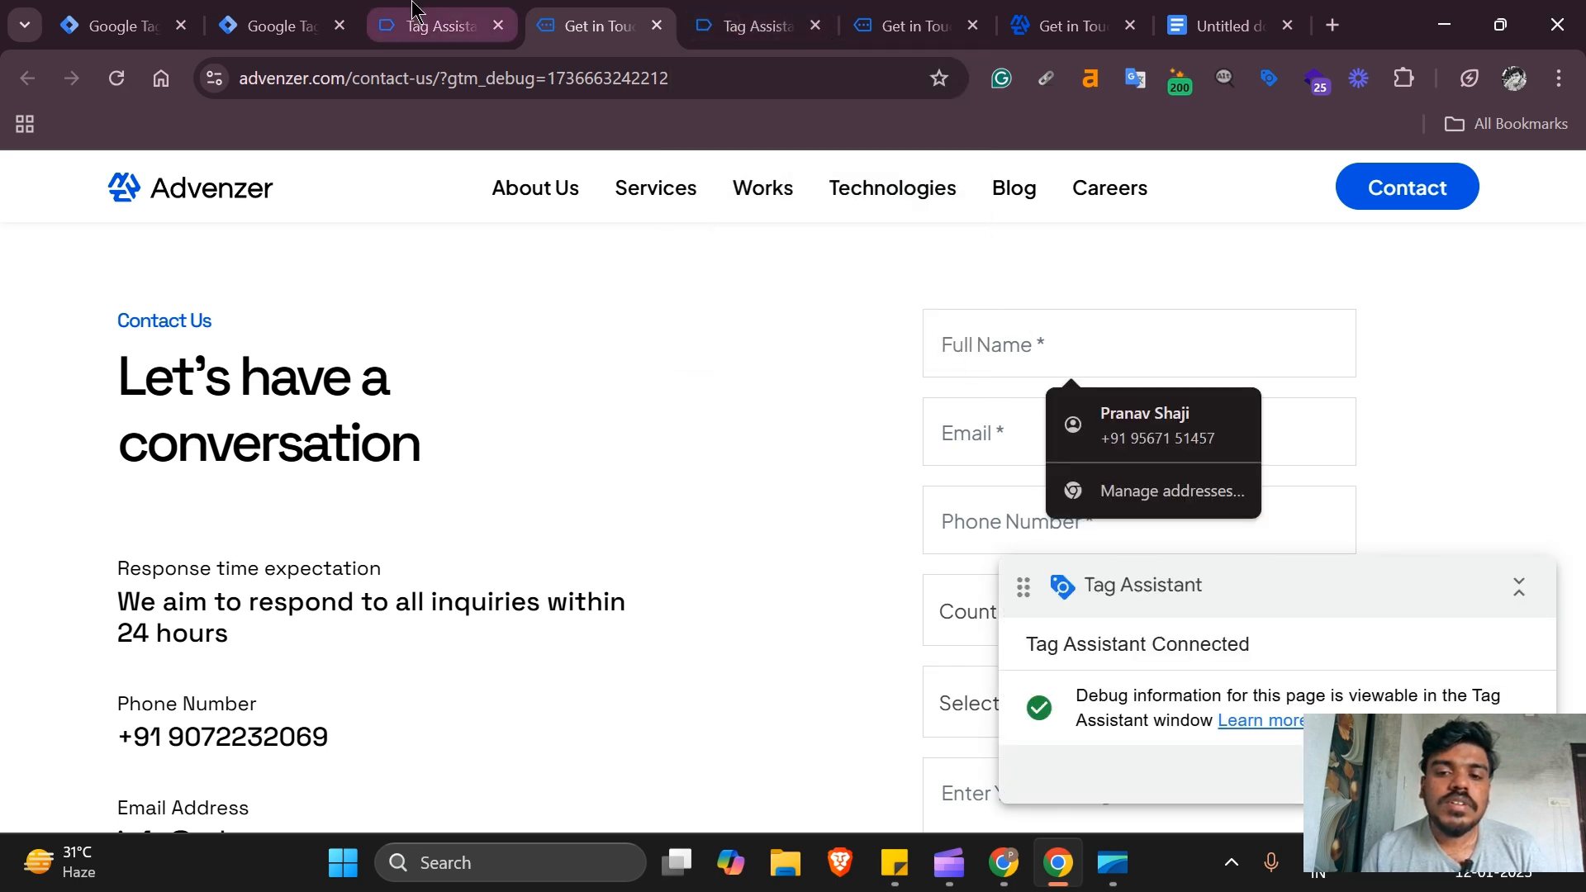
- Examine the variables and their values for the Window Loaded event in the connected Tag Assistant session
left_click(432, 26)
left_click(826, 620)
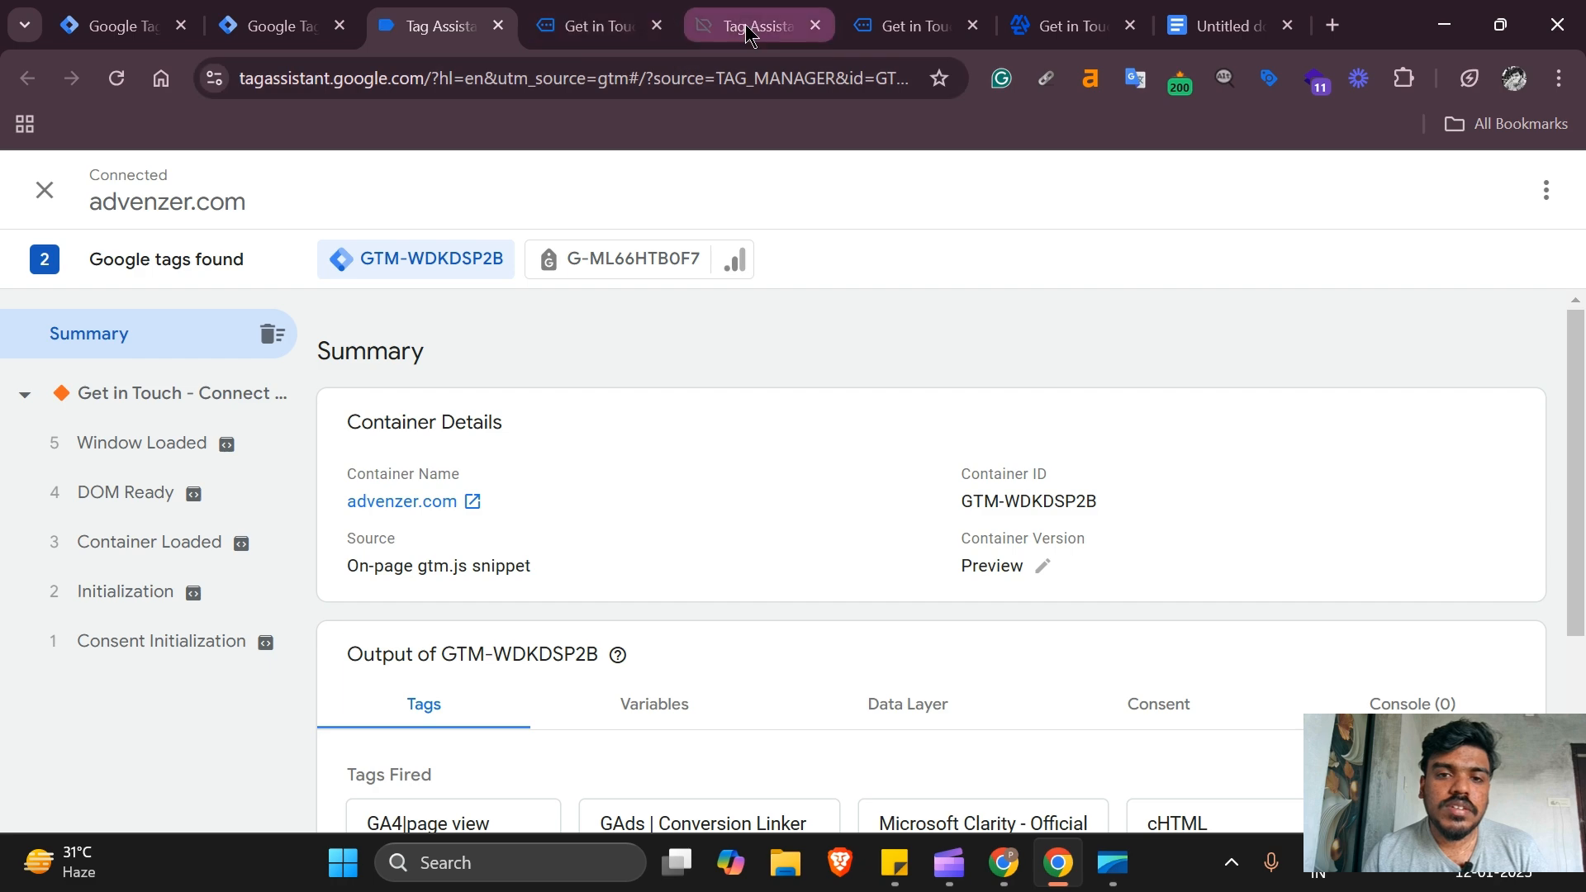
scroll(652, 517, "down", 3)
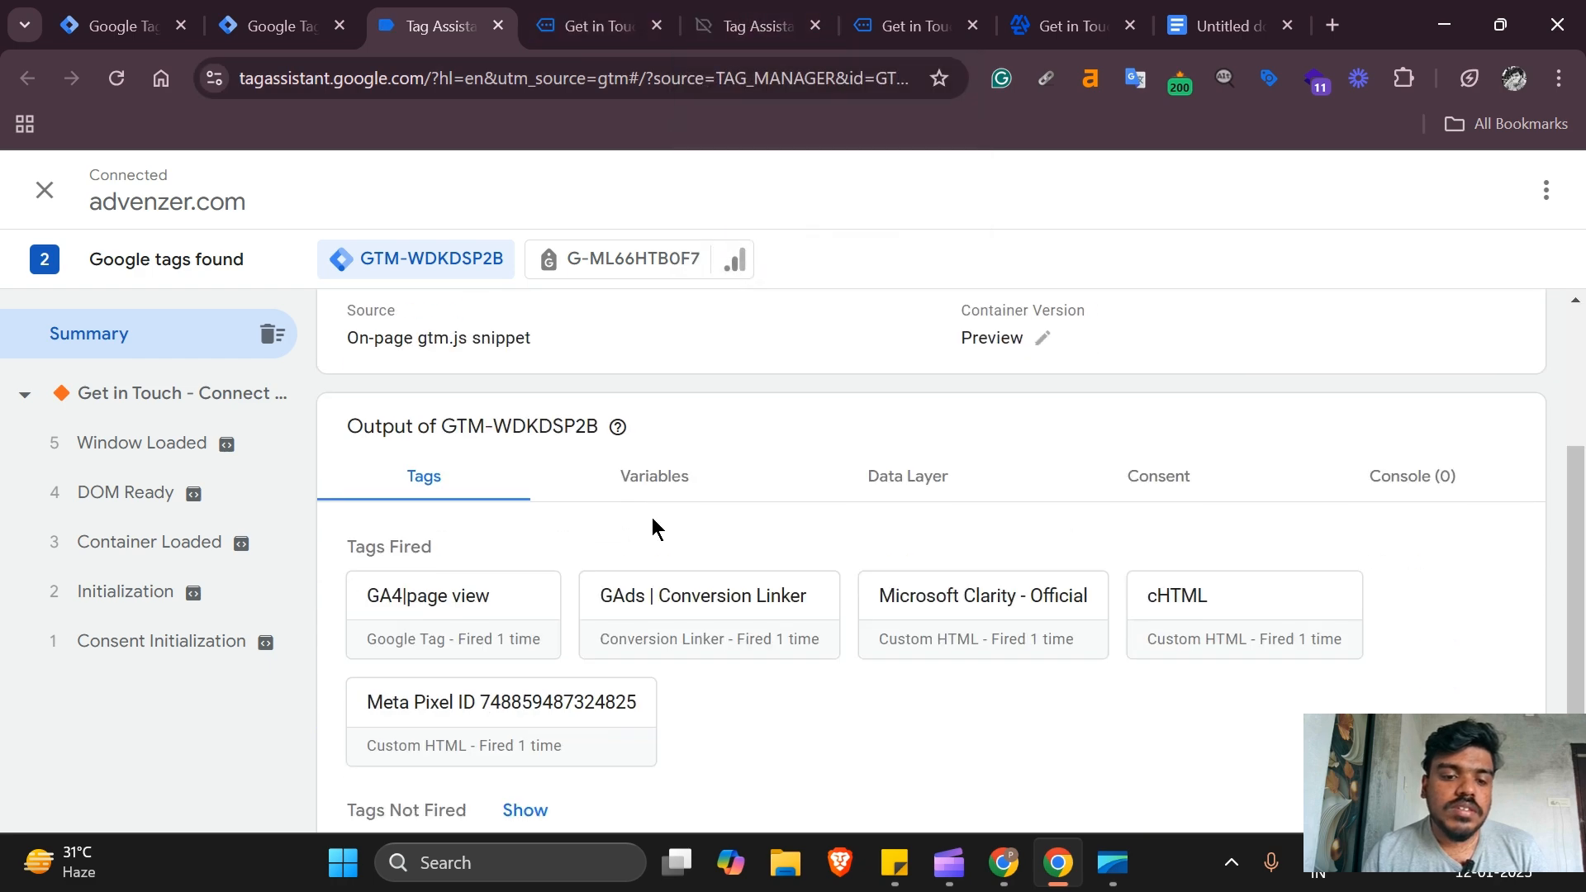
left_click(651, 468)
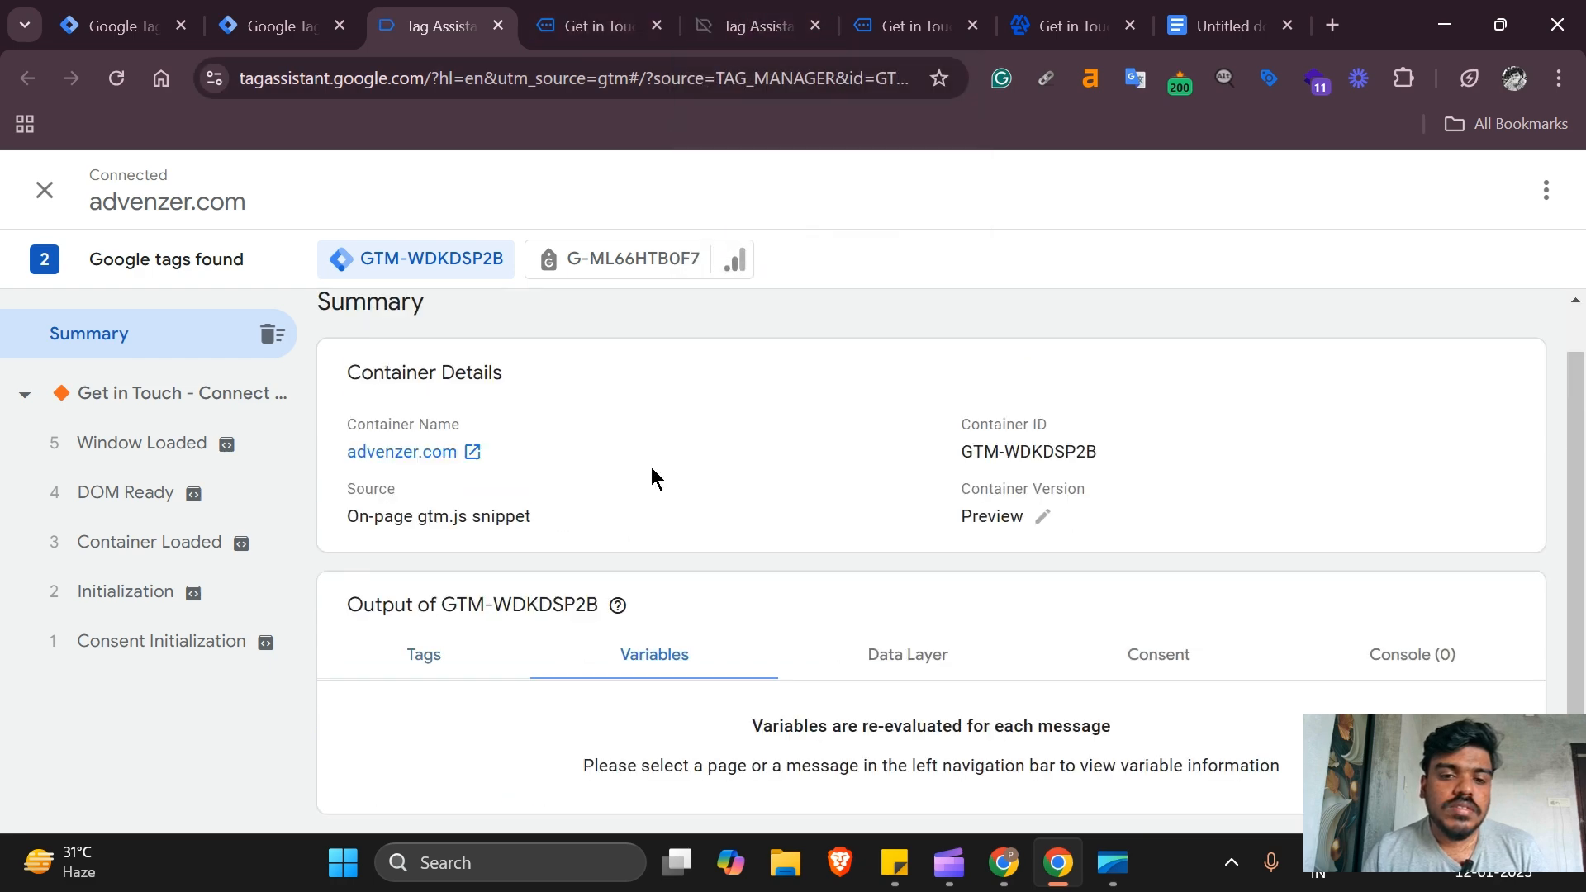
left_click(142, 442)
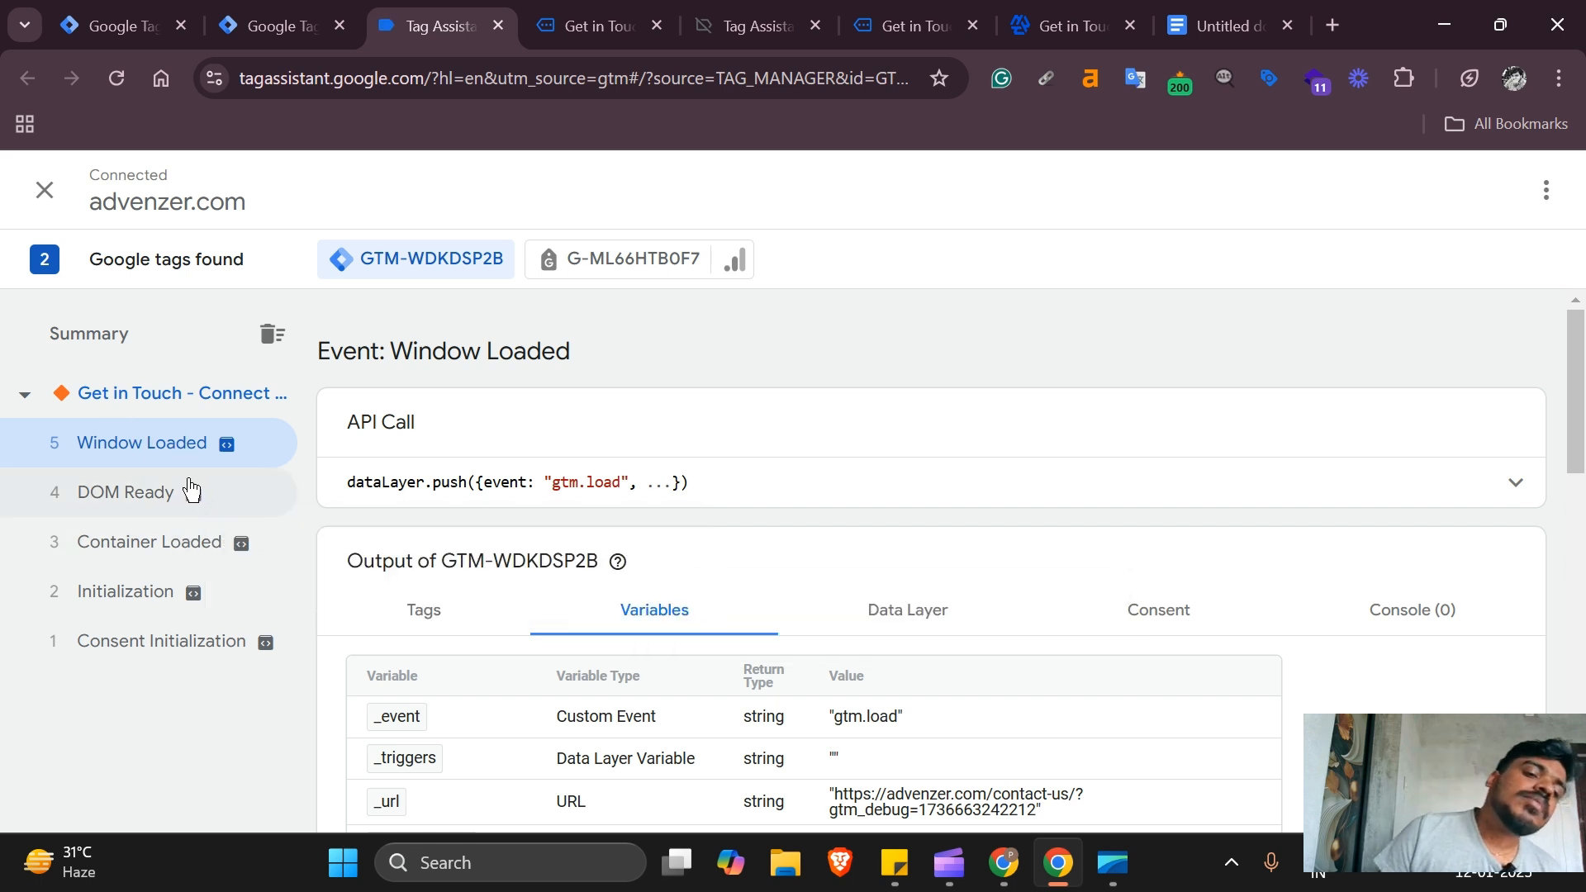
double_click(390, 676)
scroll(389, 684, "down", 5)
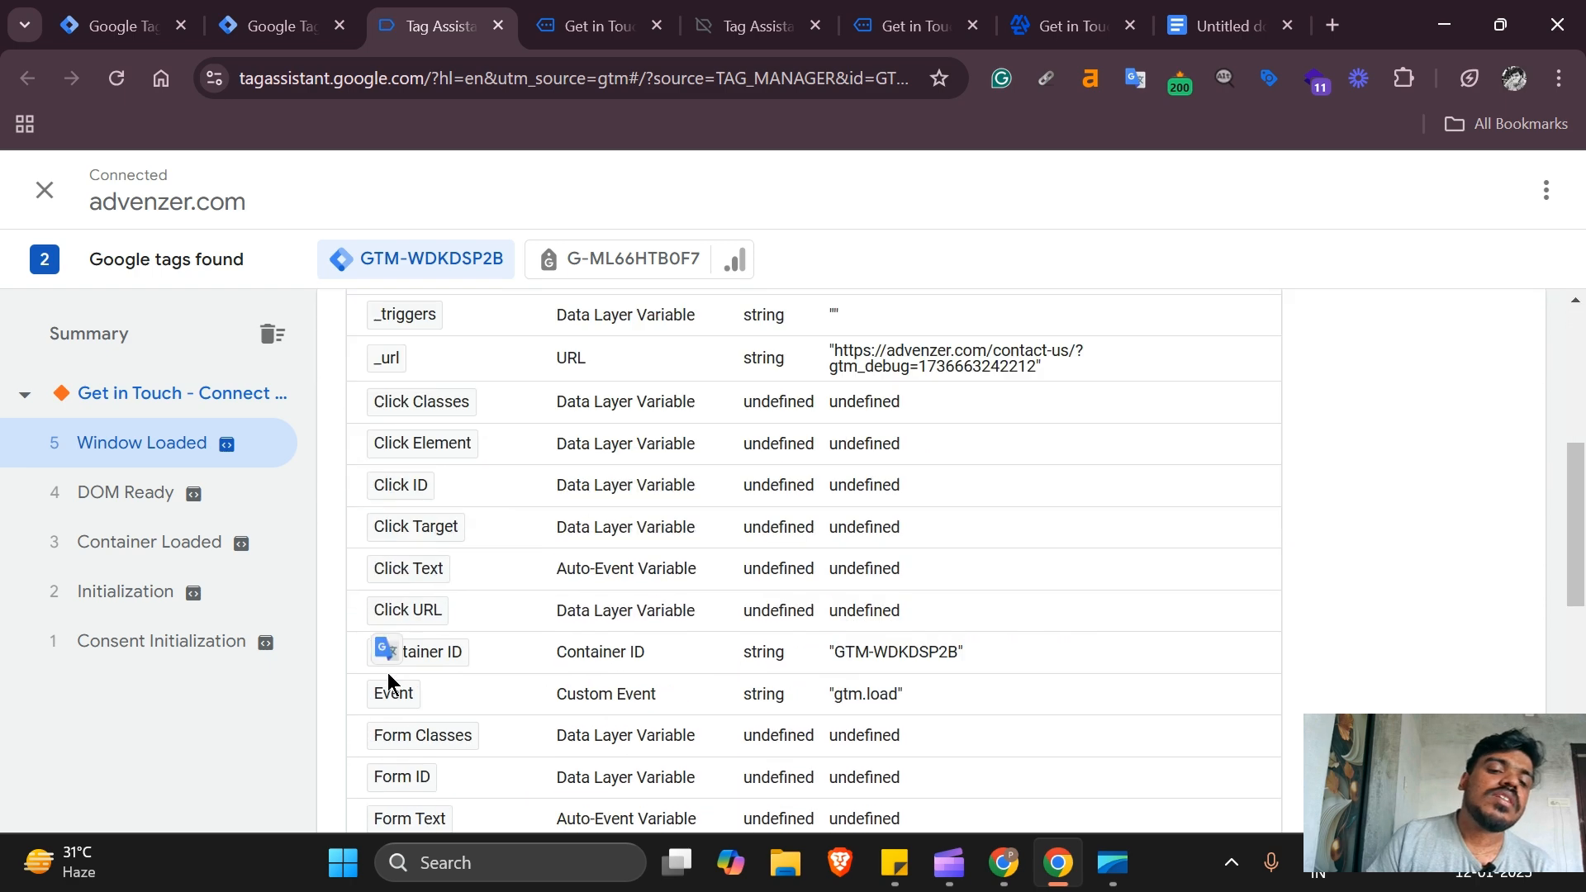
scroll(388, 684, "up", 1)
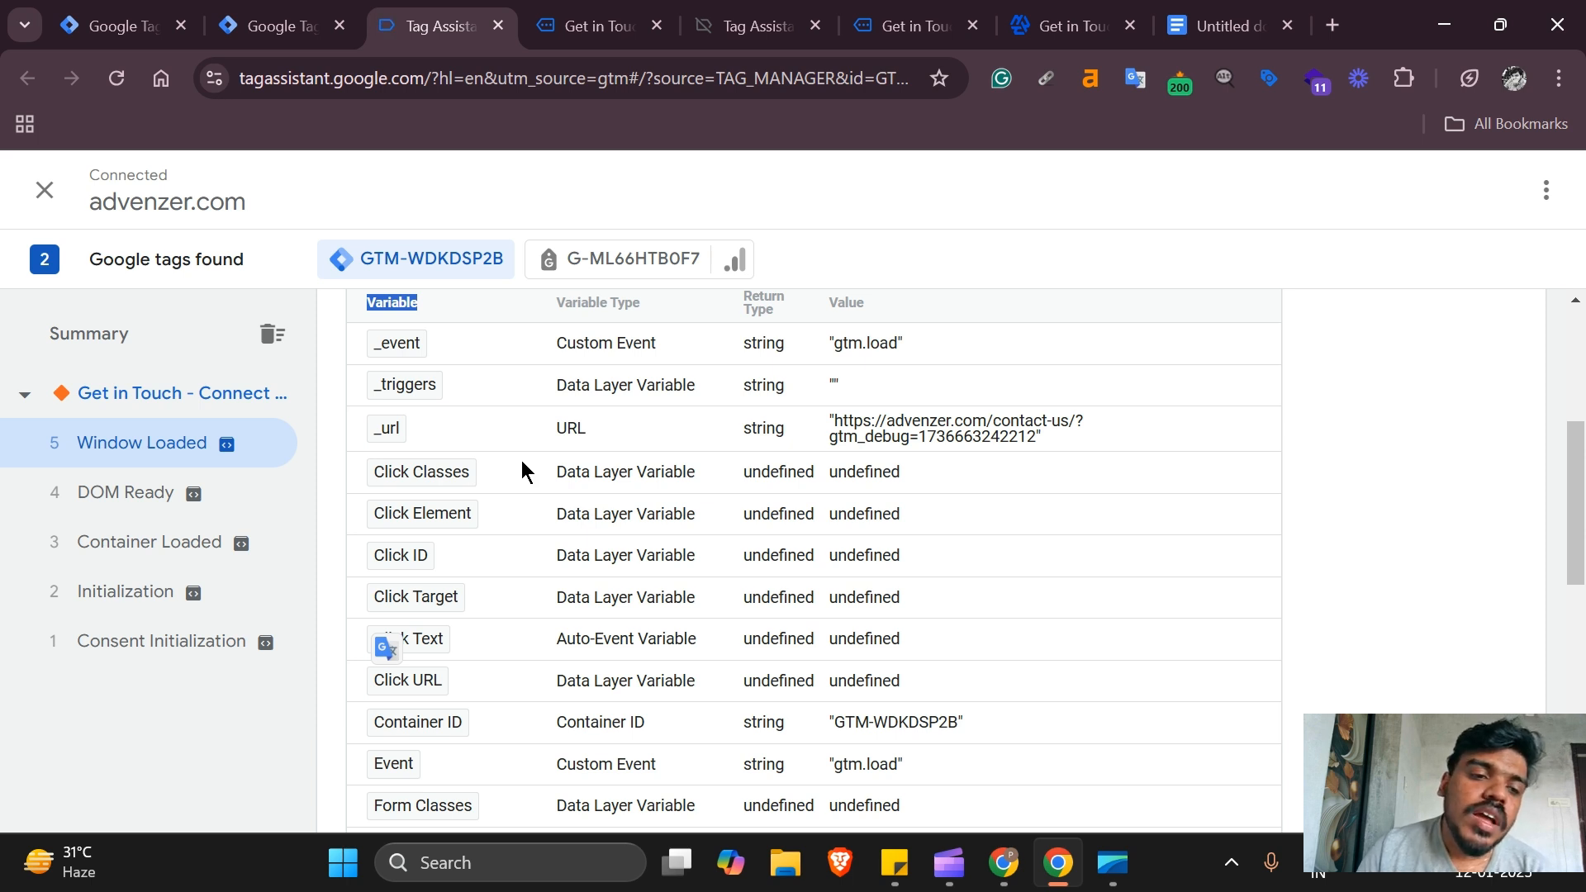
scroll(518, 468, "down", 1)
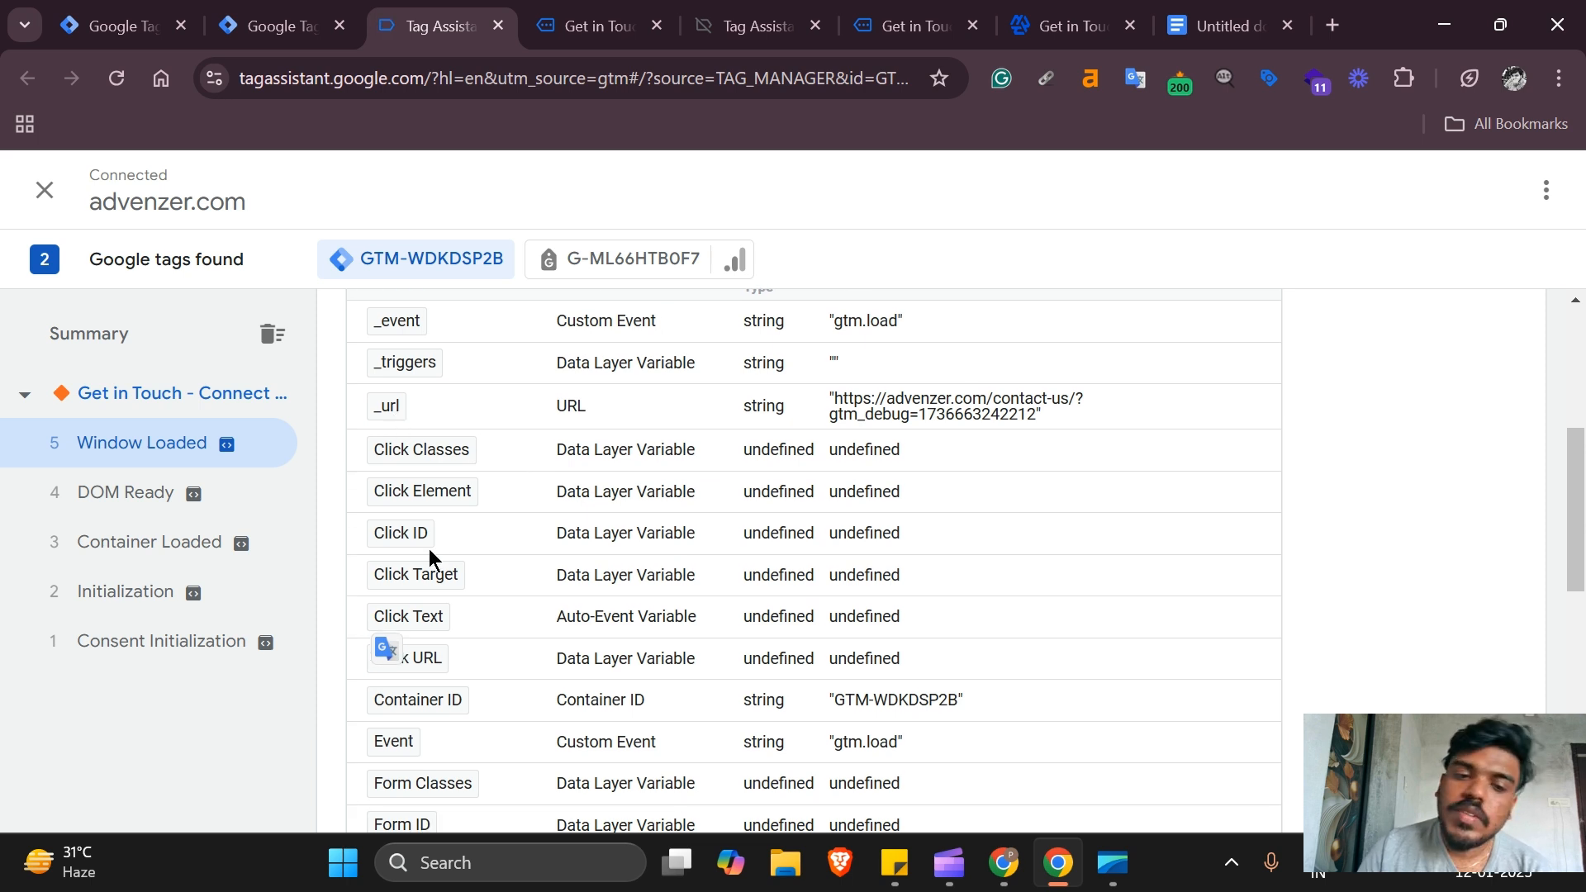
scroll(446, 402, "down", 1)
scroll(446, 455, "down", 4)
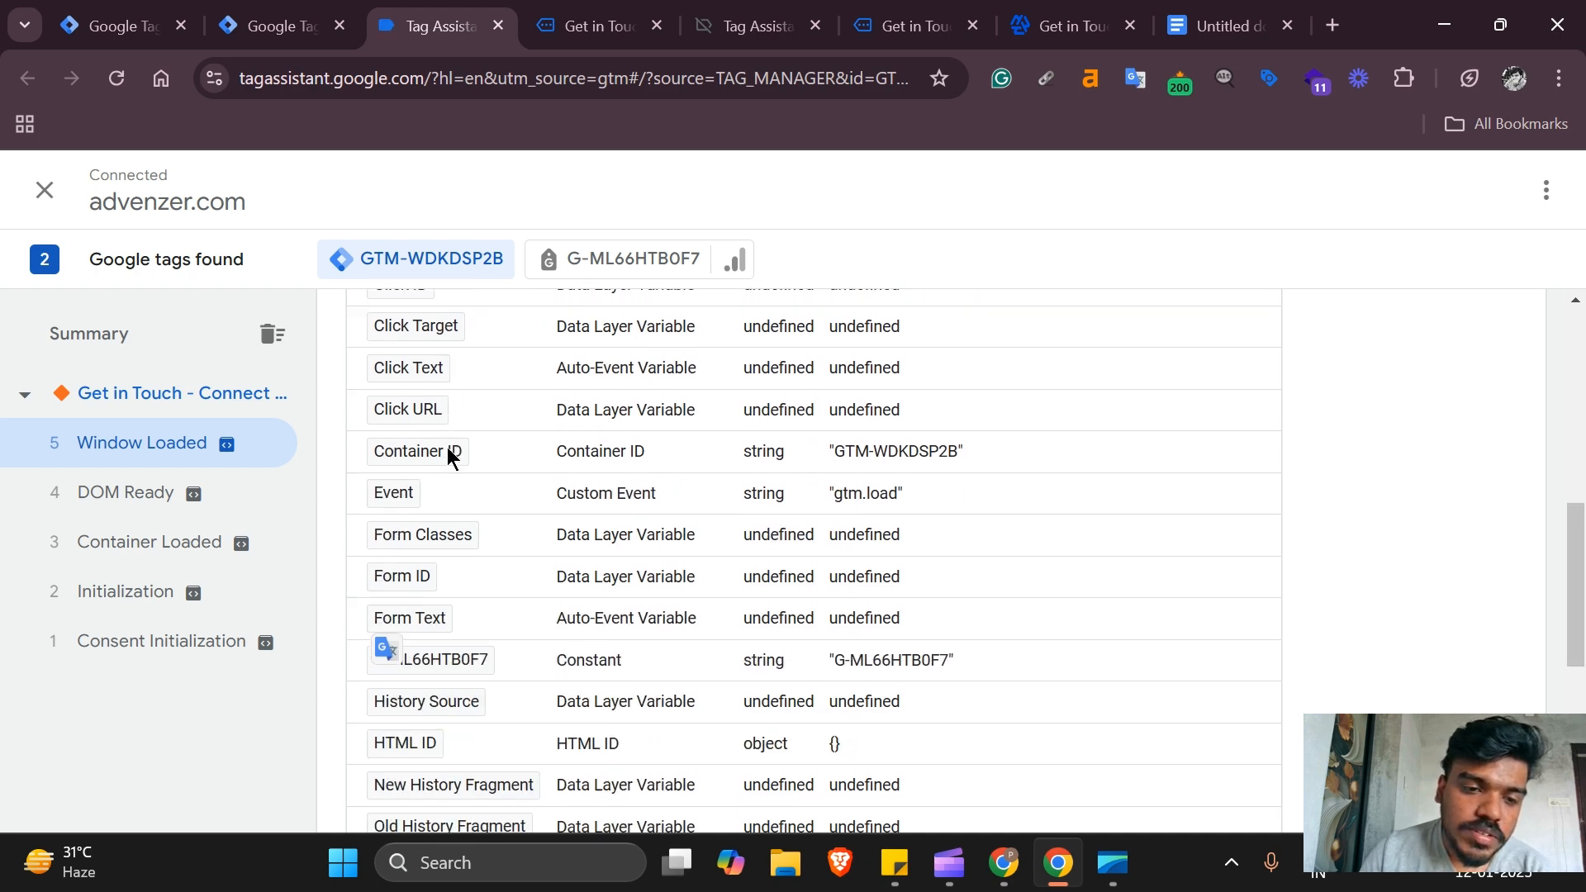
- Collapse the Tag Assistant overlay on the debugged contact page and move it clear of the form
left_click(598, 14)
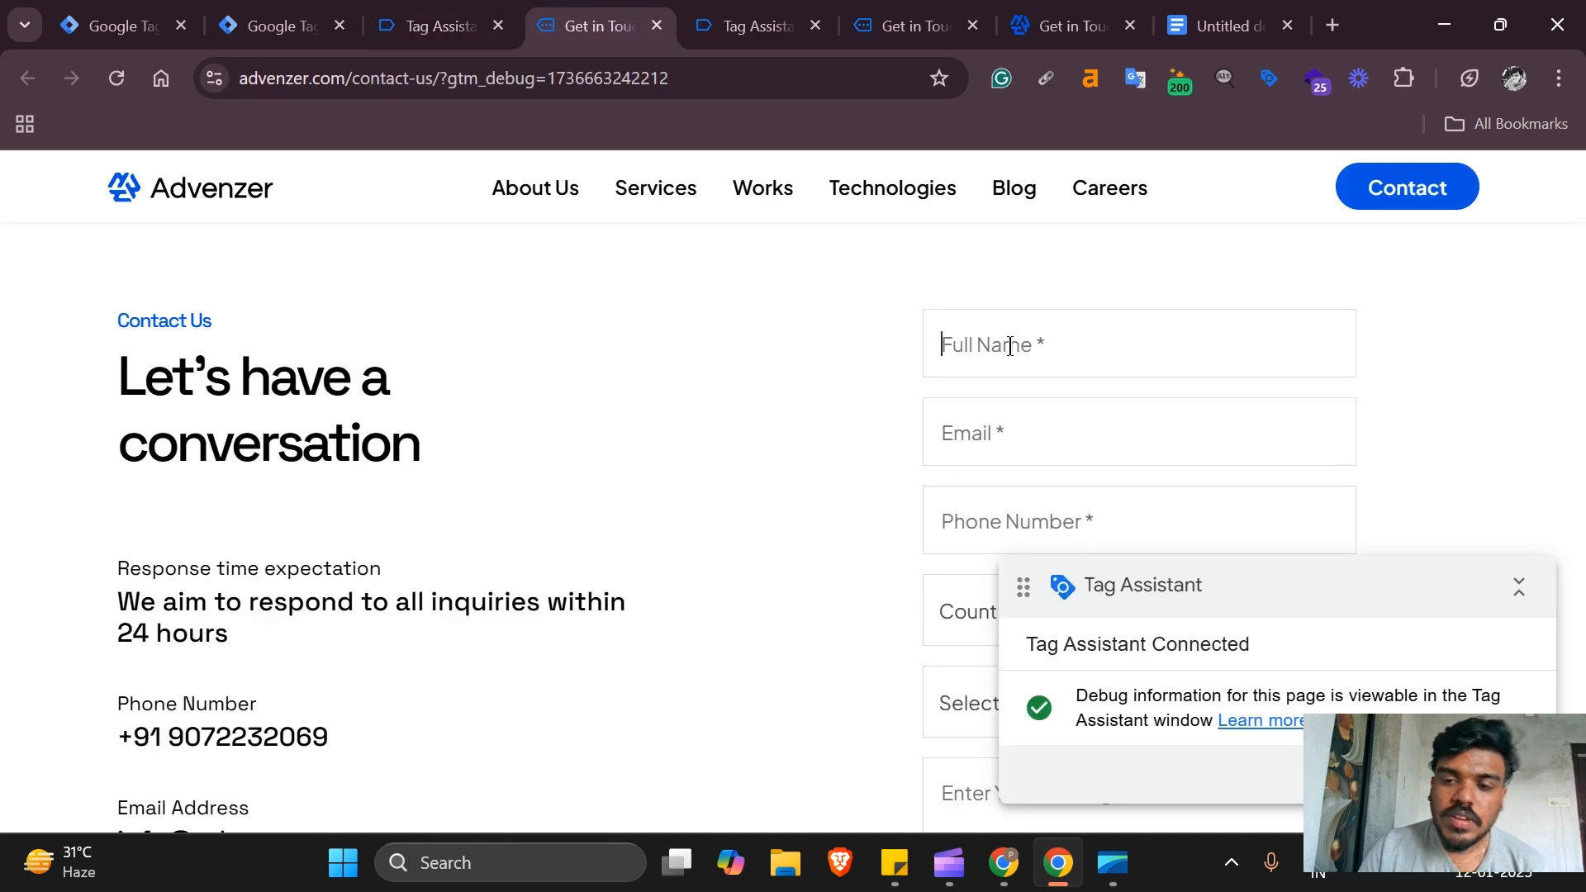
left_click(1519, 587)
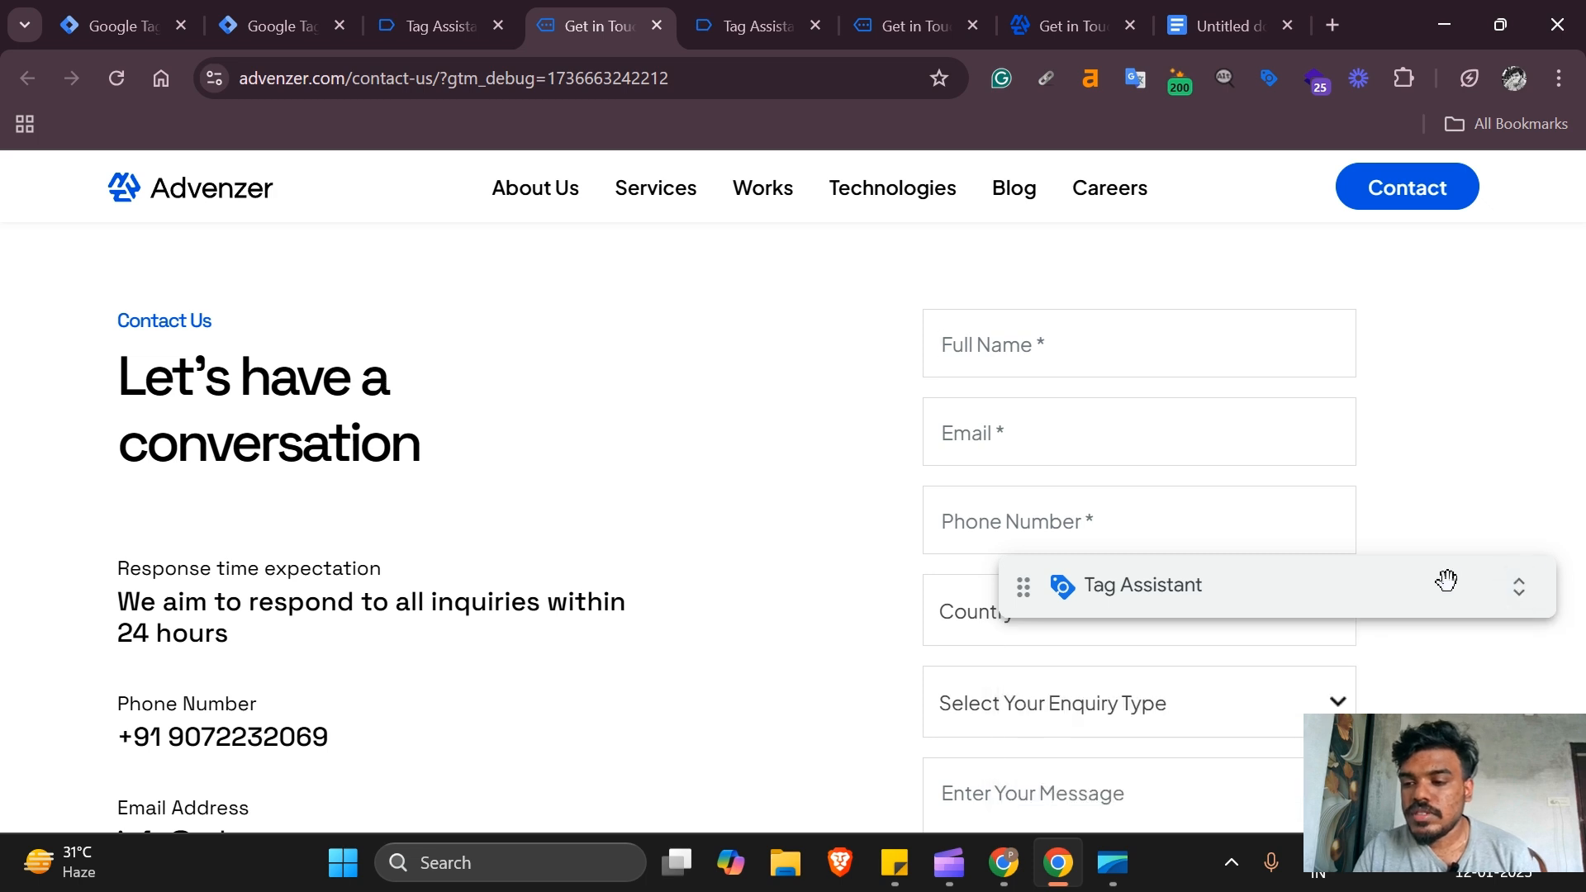
left_click_drag(1412, 271, 1440, 144)
- Fill in the contact form's full name, e-mail address and phone number, and choose a country
type("p")
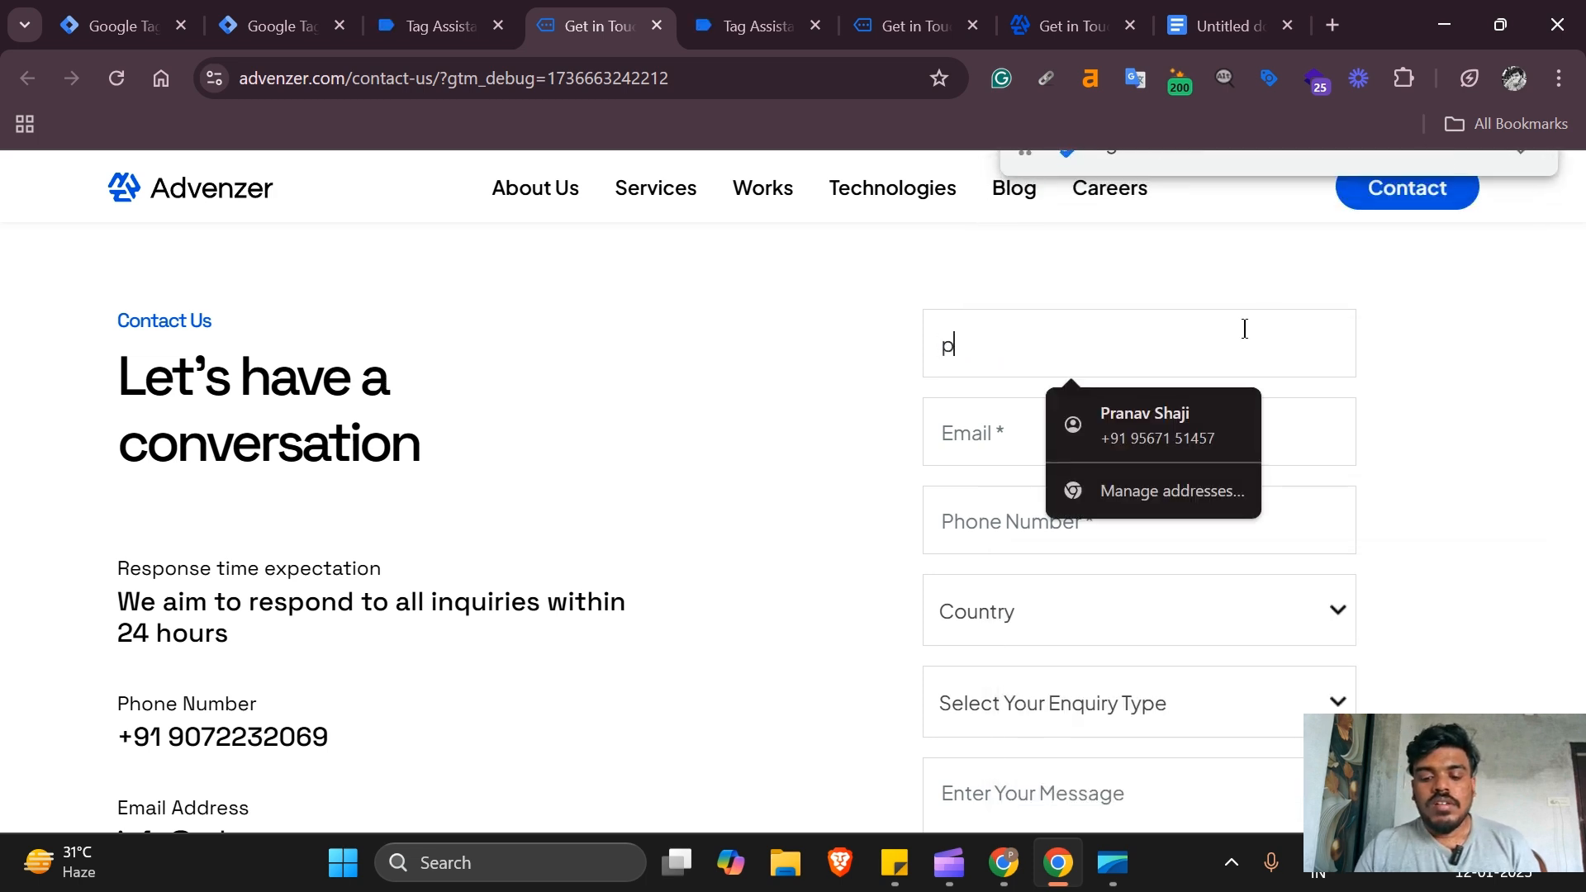
type("ranav")
key("Tab")
type("t")
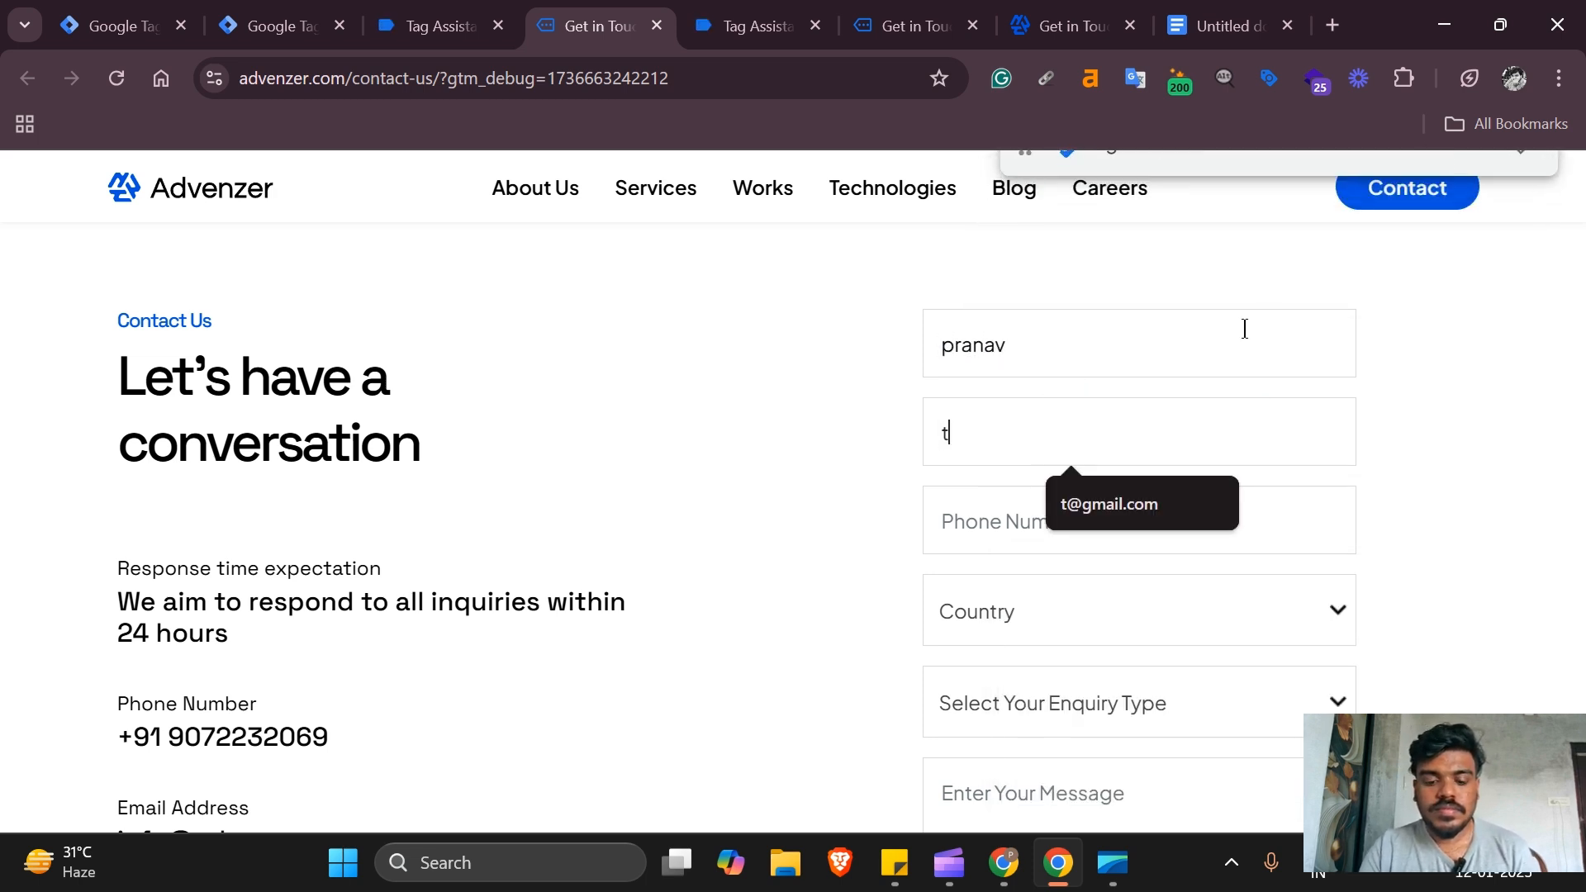
left_click(1079, 499)
left_click(1077, 532)
type("5656")
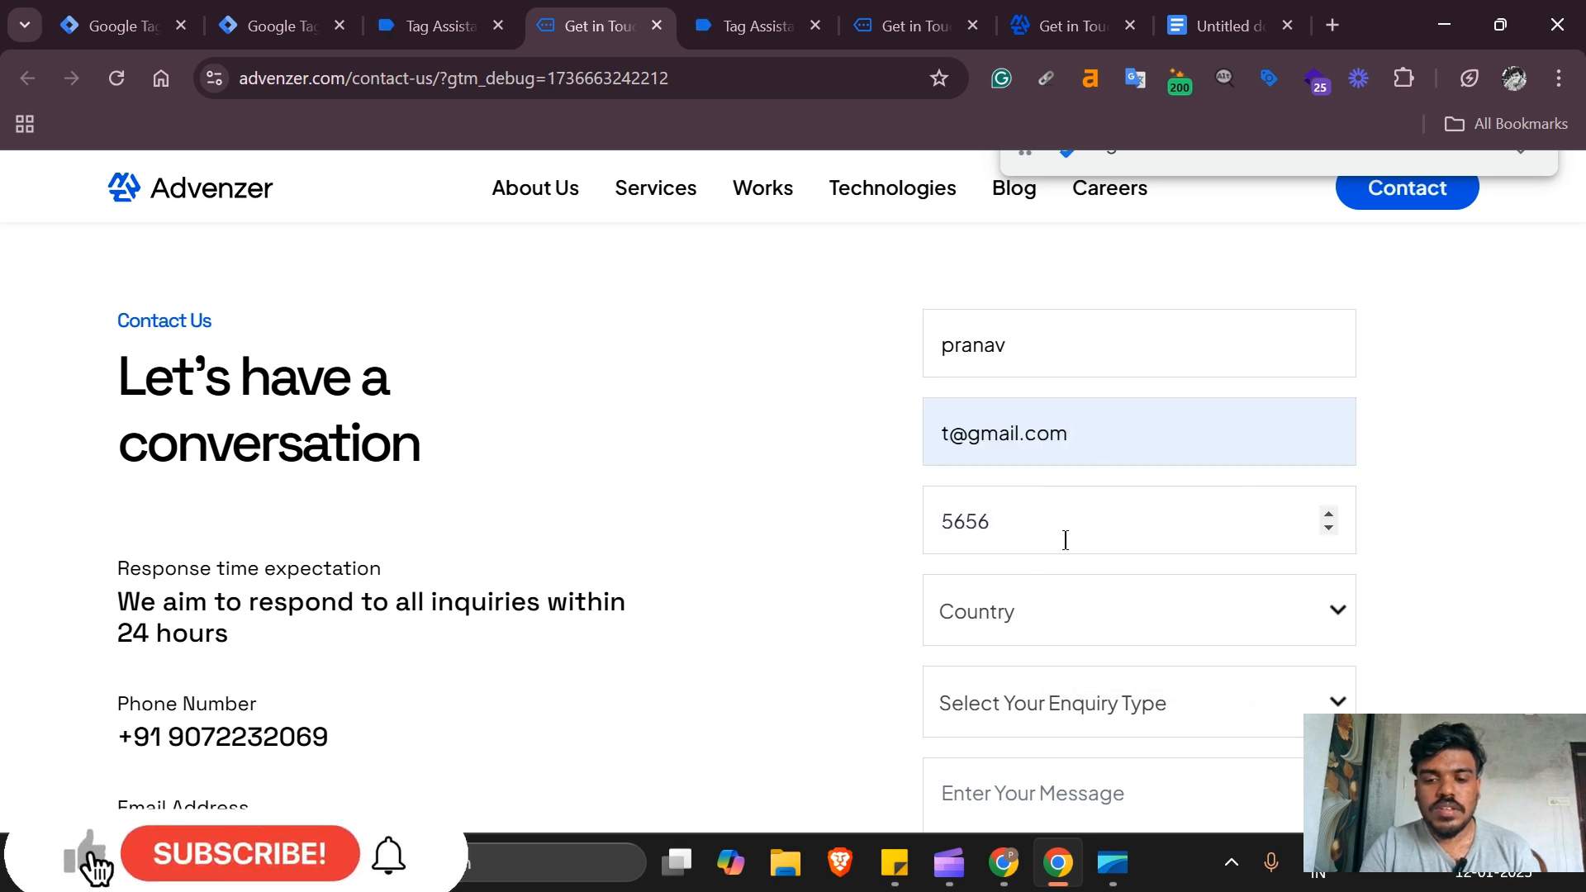
left_click(1061, 620)
left_click(1018, 453)
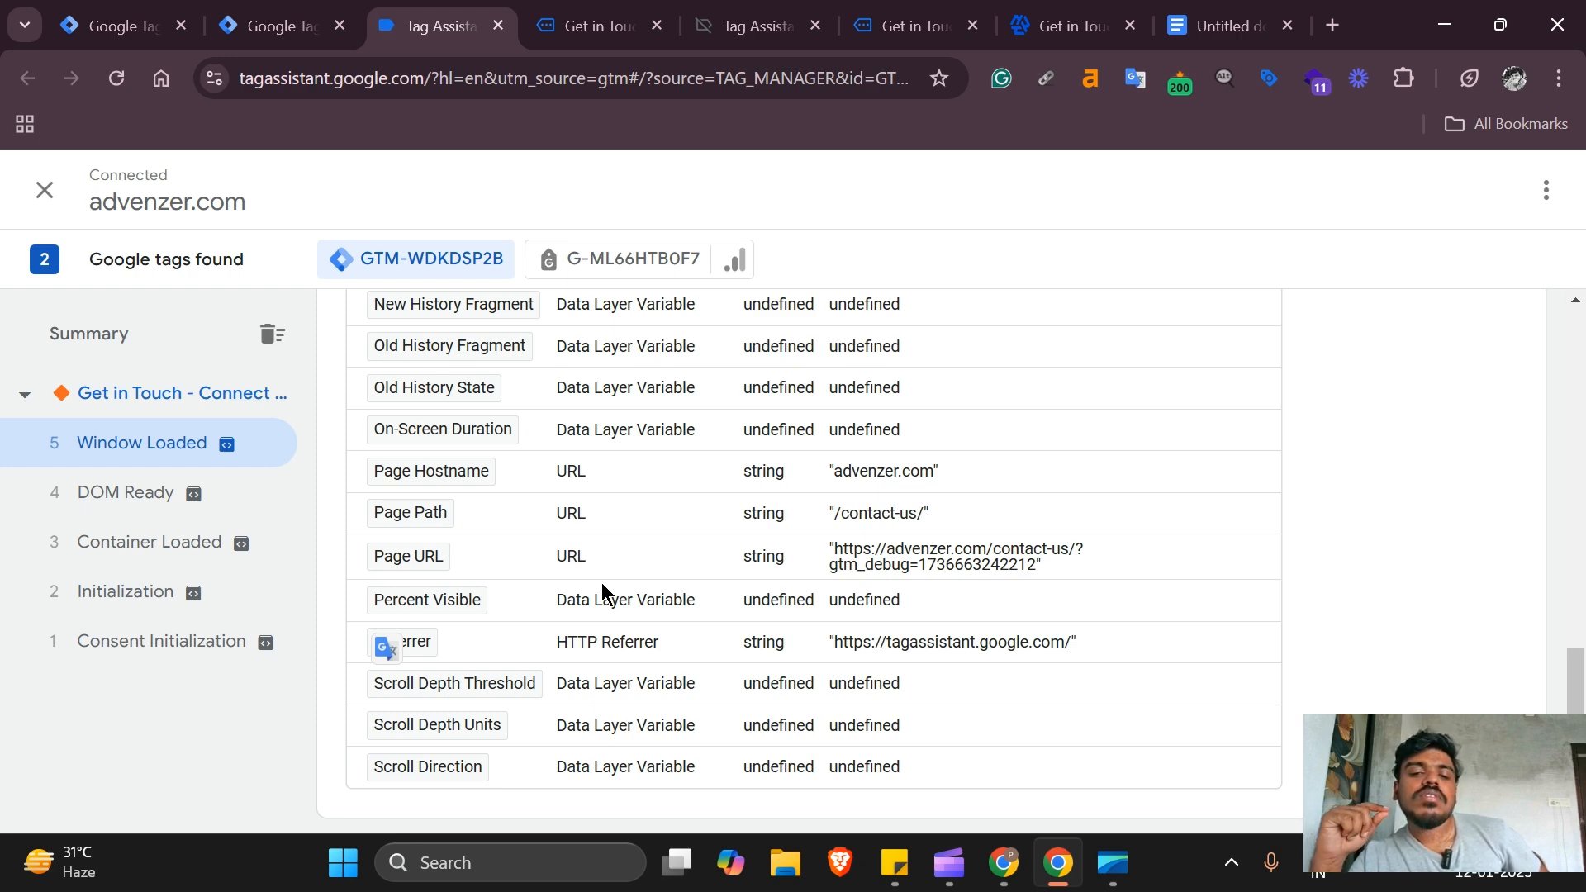
- Copy the Page Path value /contact-us/ from the Window Loaded variables in Tag Assistant
scroll(601, 582, "up", 5)
scroll(601, 583, "down", 5)
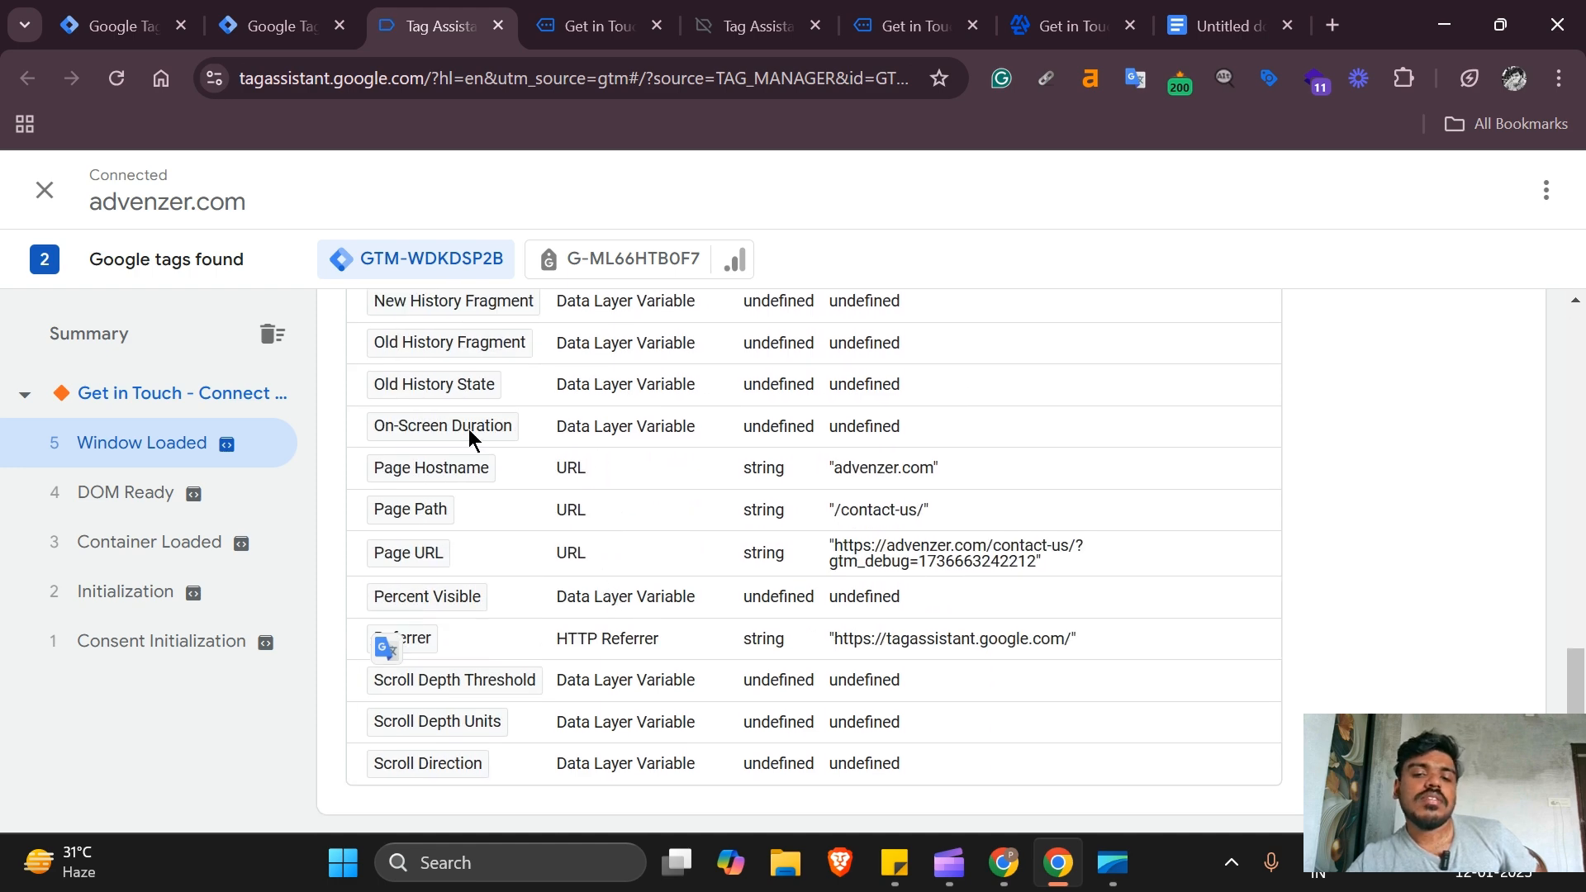
scroll(468, 429, "up", 8)
scroll(469, 429, "down", 2)
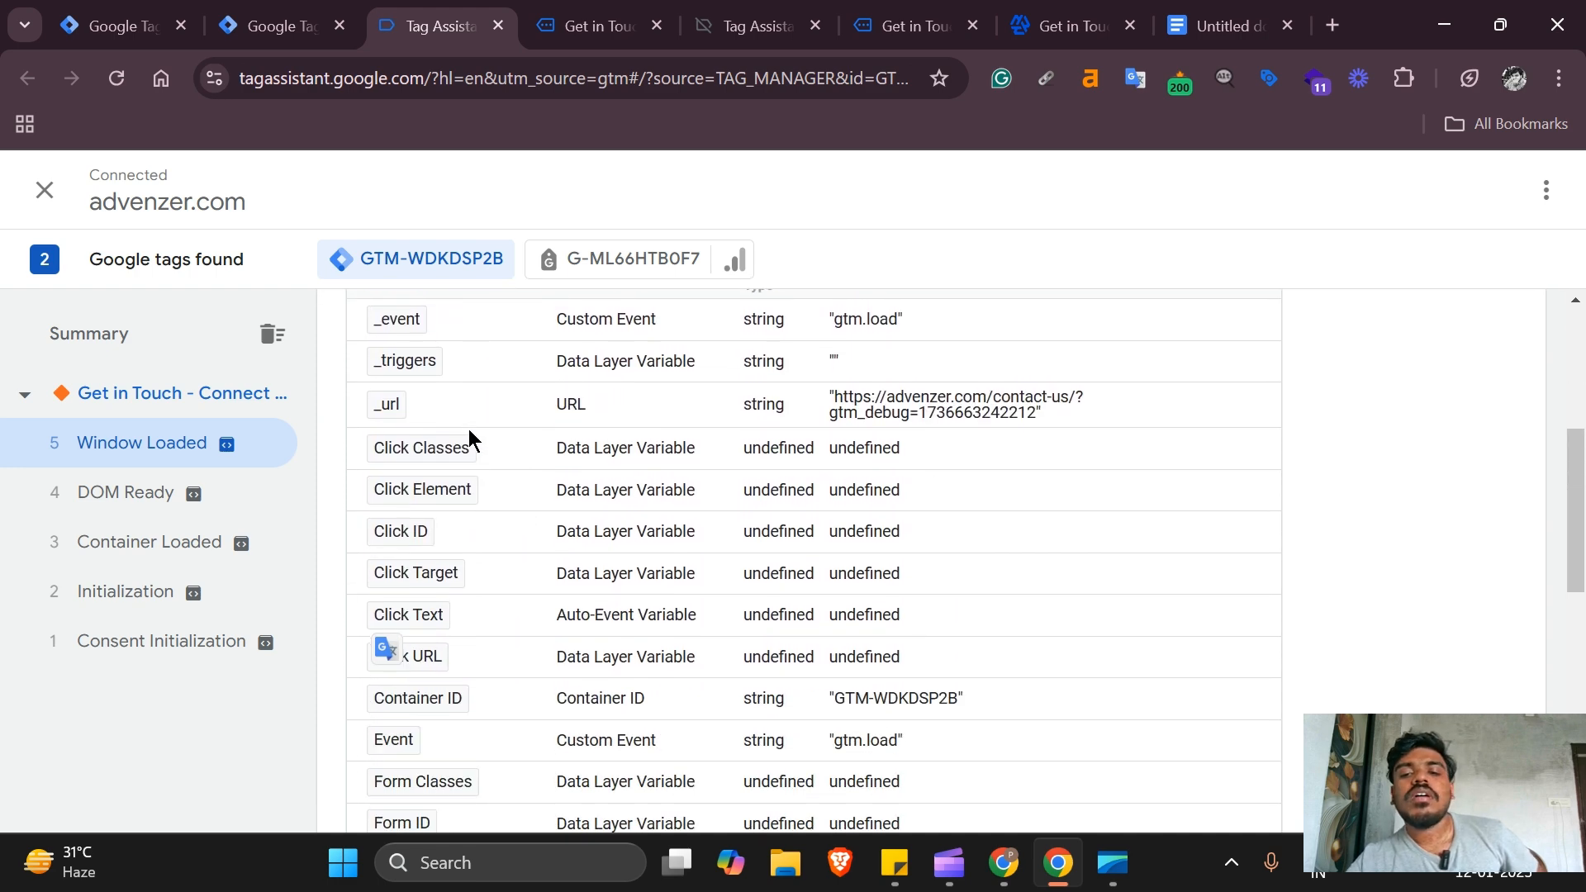
scroll(469, 429, "down", 10)
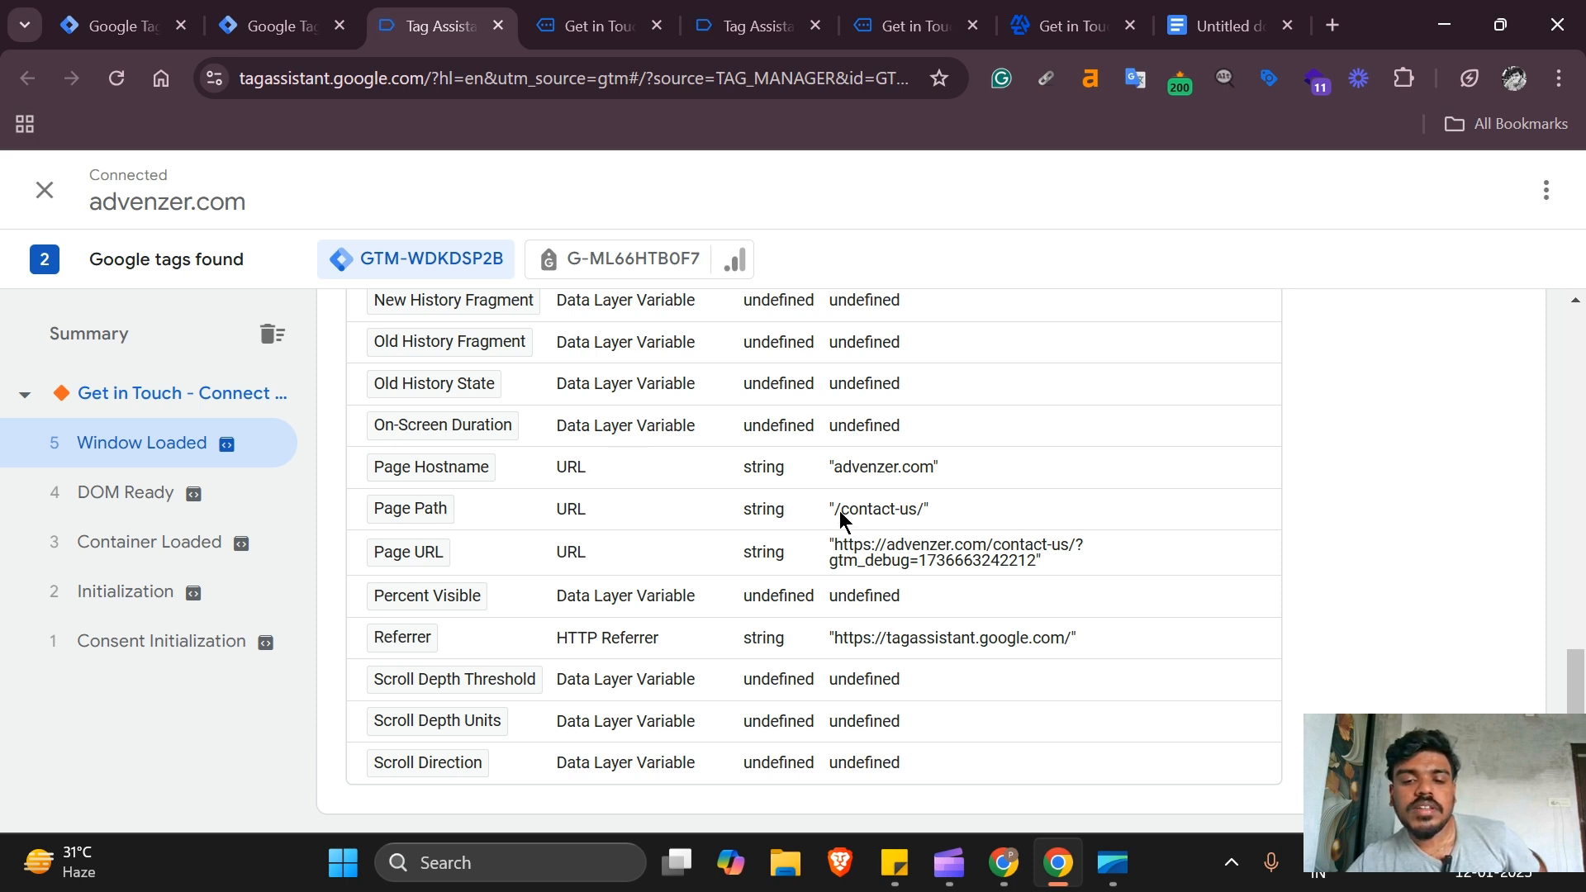
left_click_drag(834, 509, 921, 527)
key("ctrl+c")
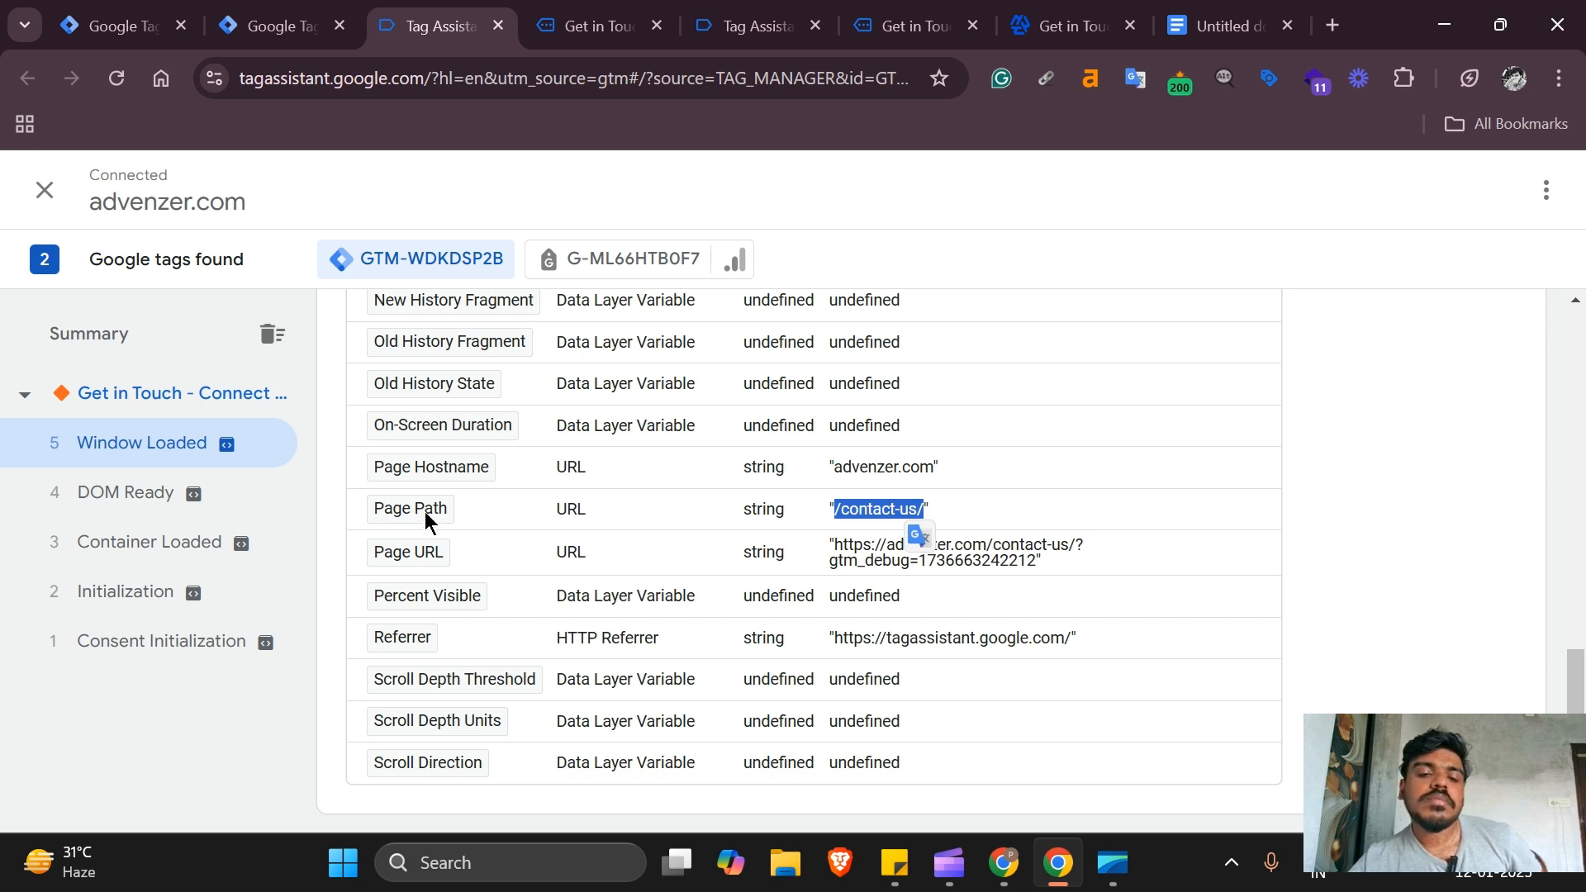
- Set the untitled trigger's firing condition in Tag Manager to Page Path equals /contact-us/
left_click(137, 20)
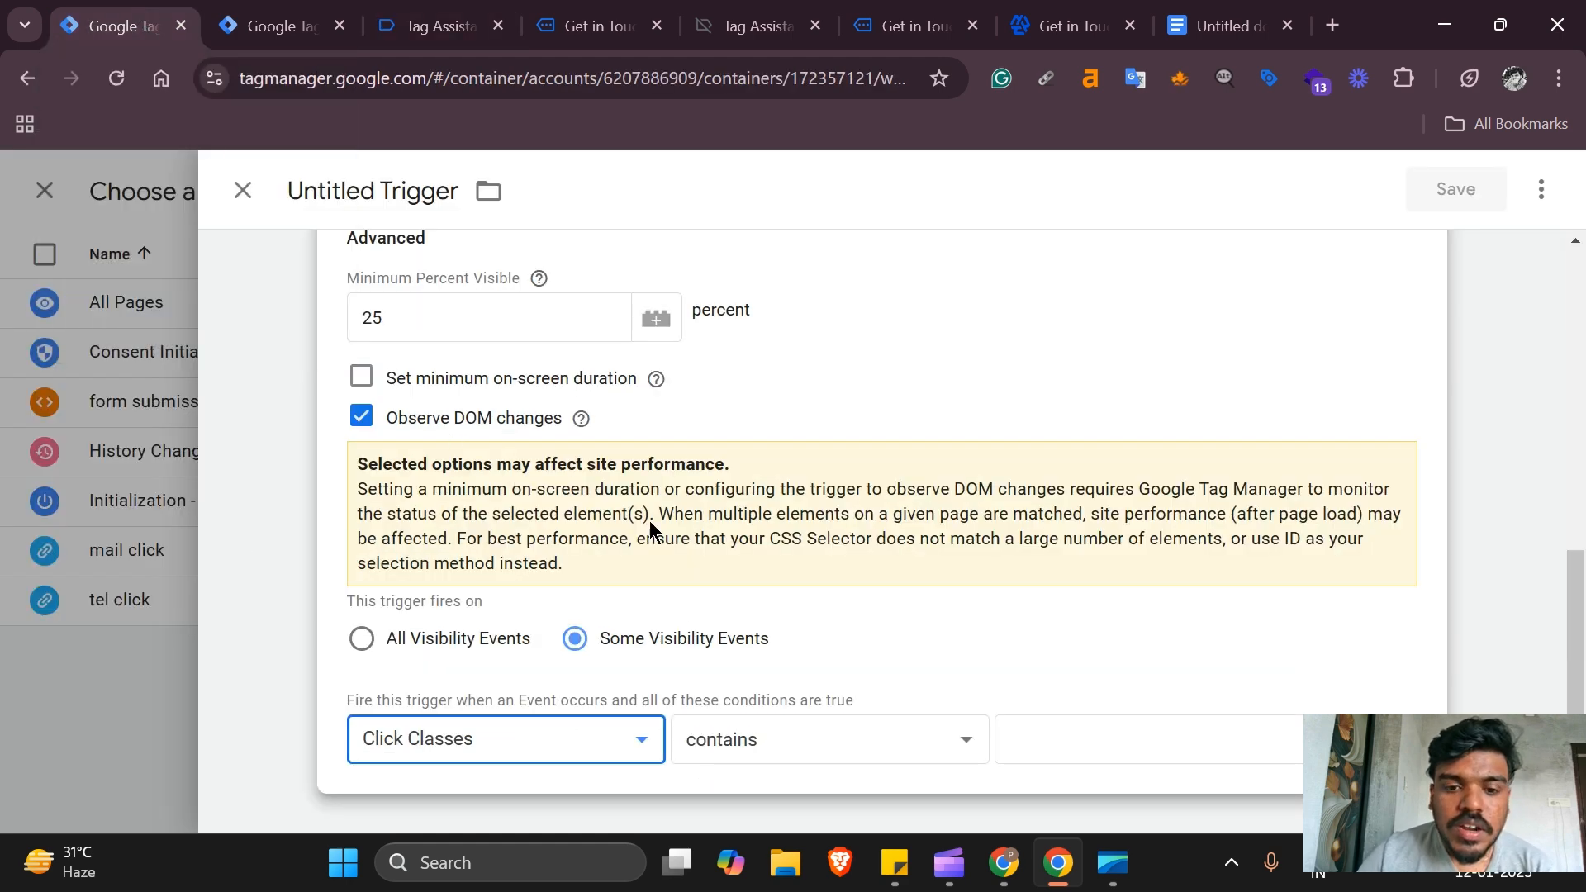
left_click(545, 753)
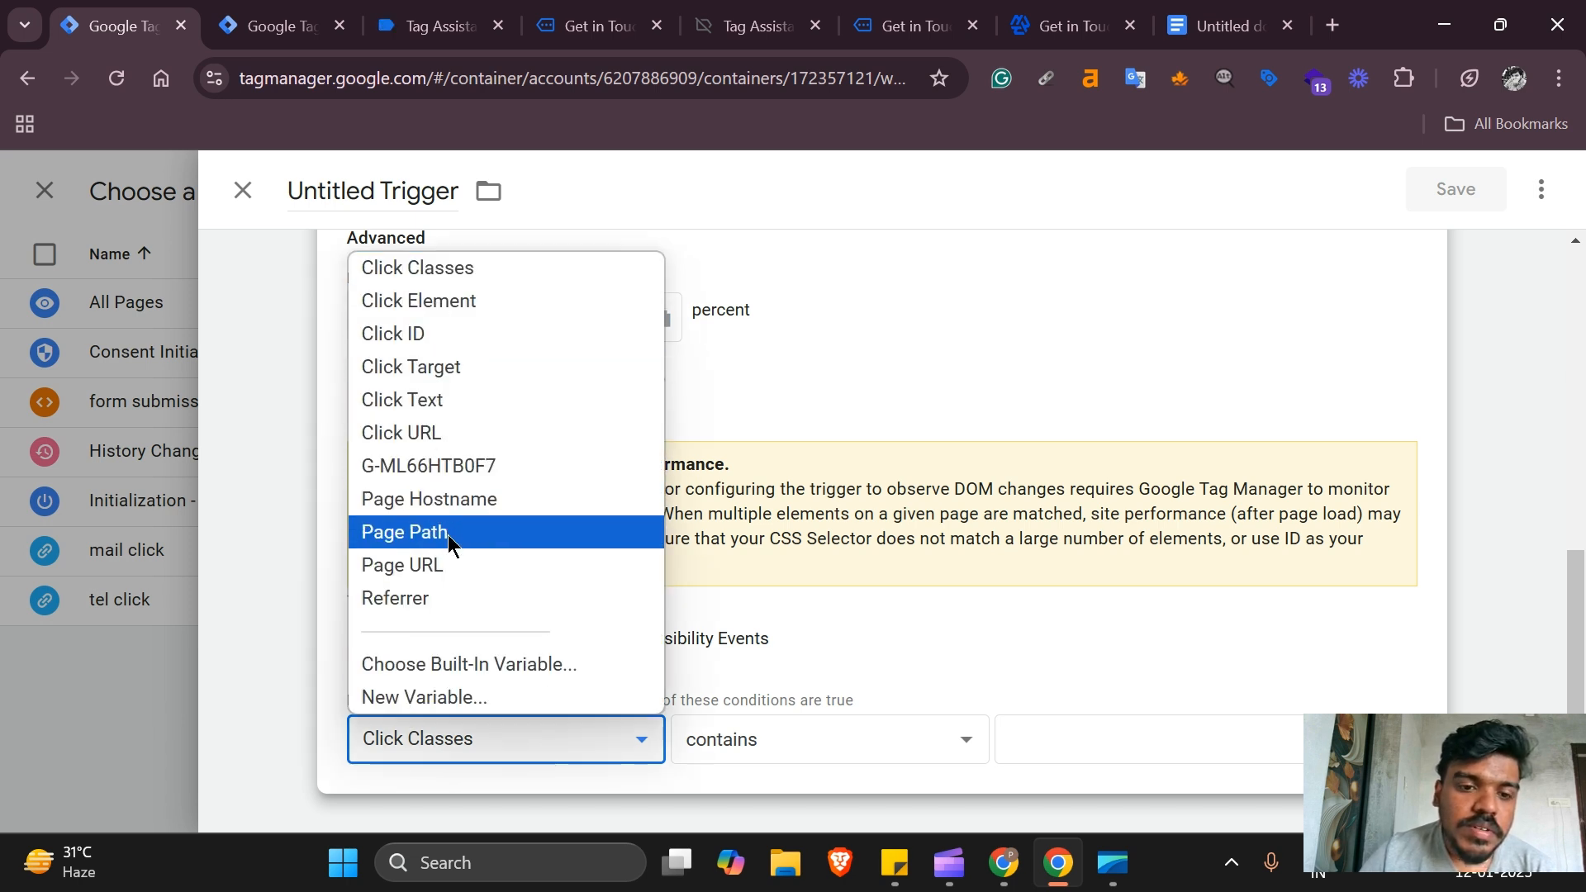
left_click(448, 533)
left_click(426, 35)
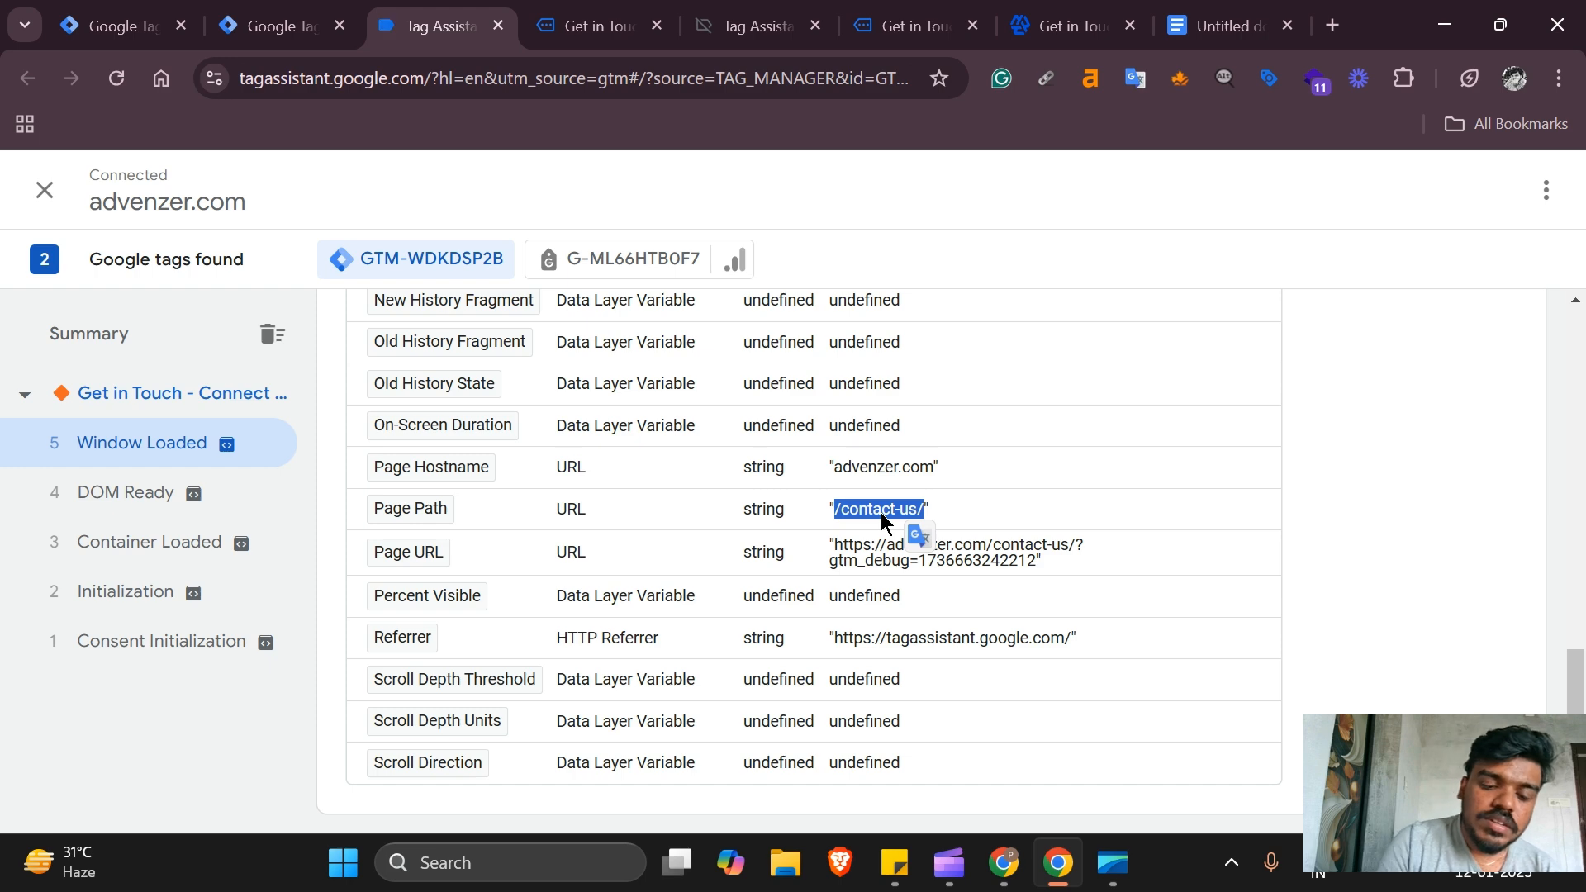
left_click(148, 24)
left_click(1016, 747)
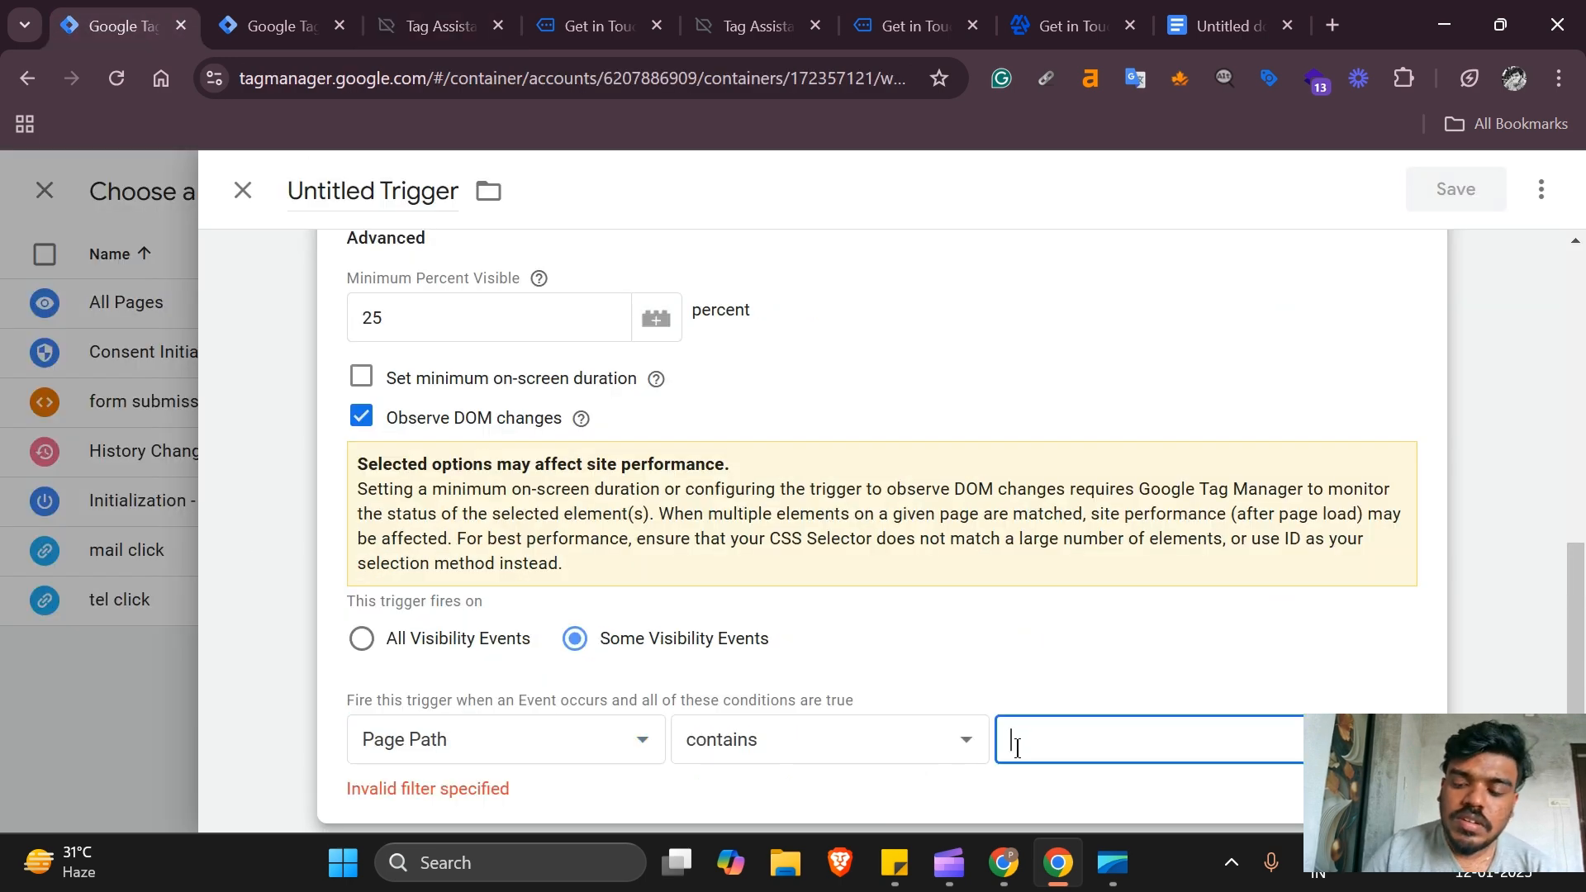
key("ctrl+v")
left_click(800, 748)
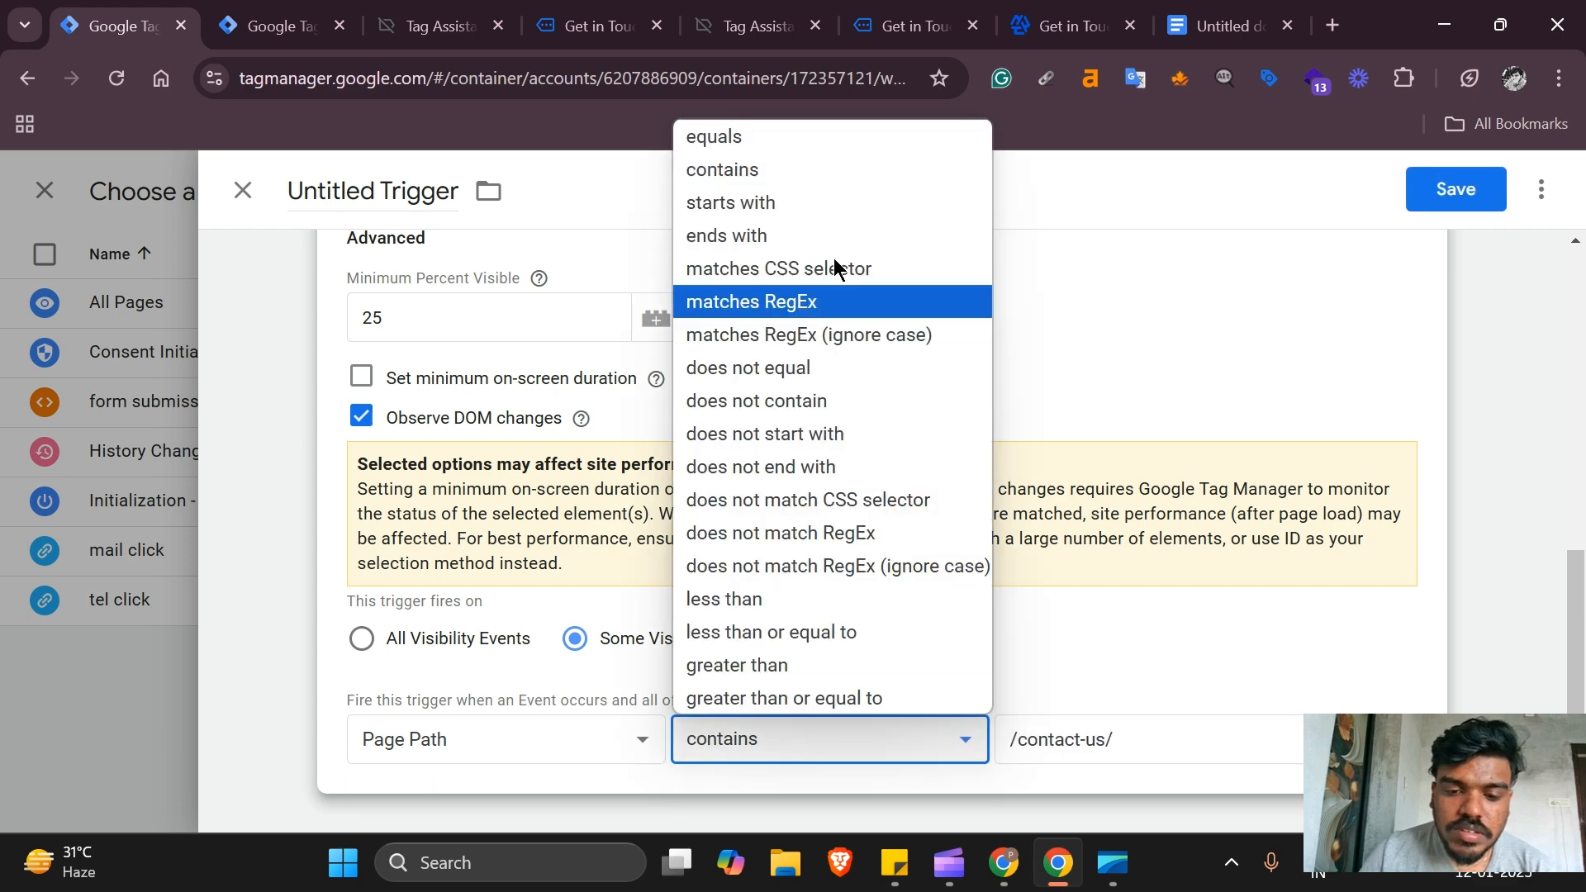
left_click(754, 141)
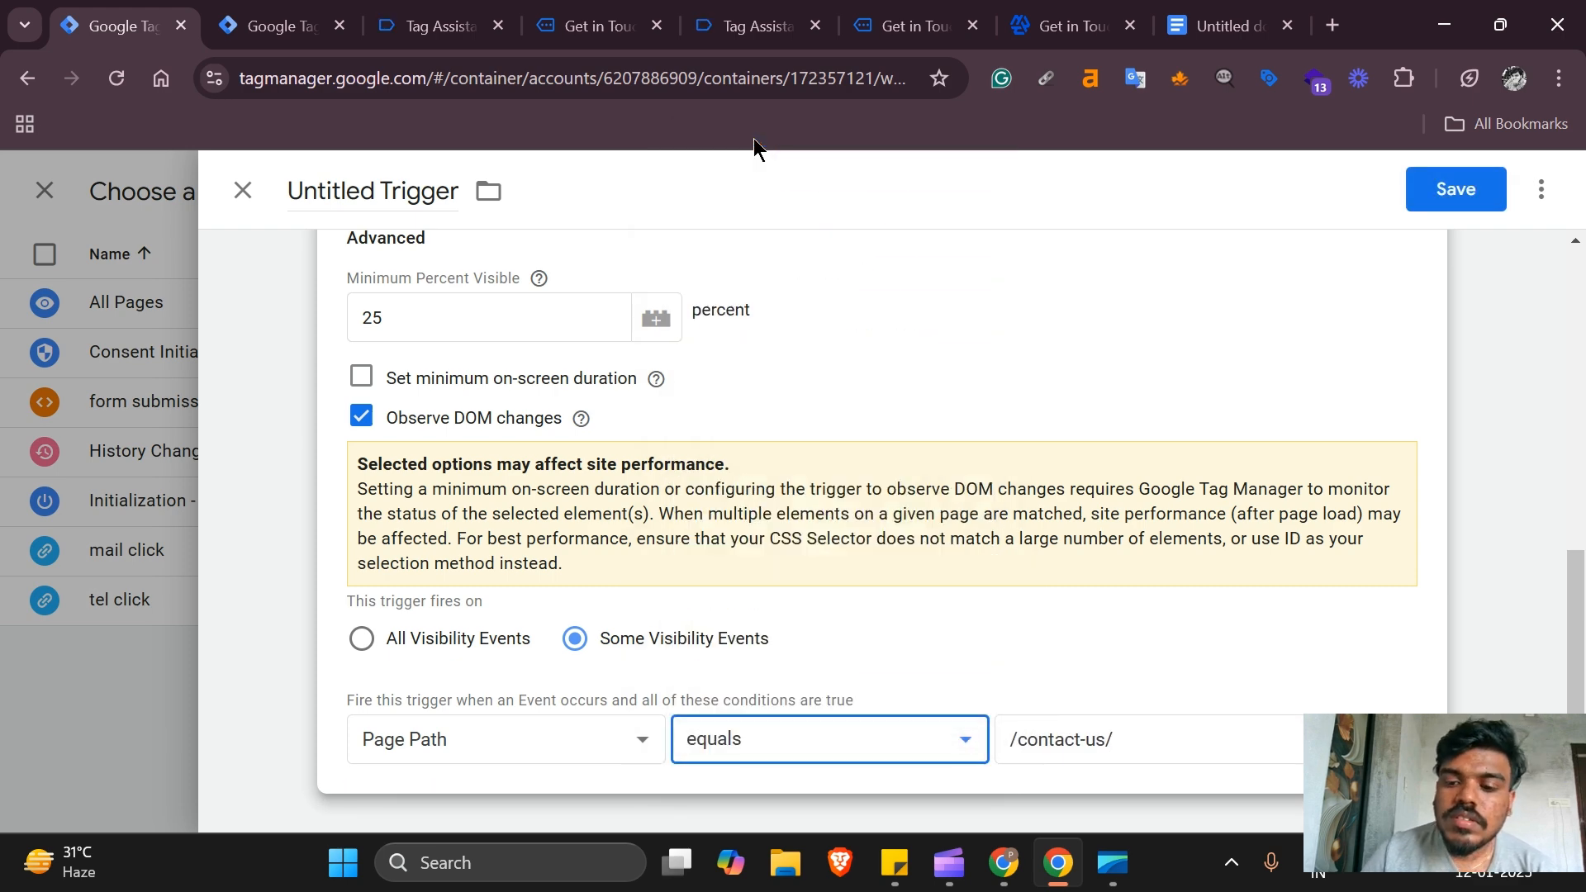
- Change the firing condition to Page Path contains /contact-us, without the trailing slash
left_click(776, 759)
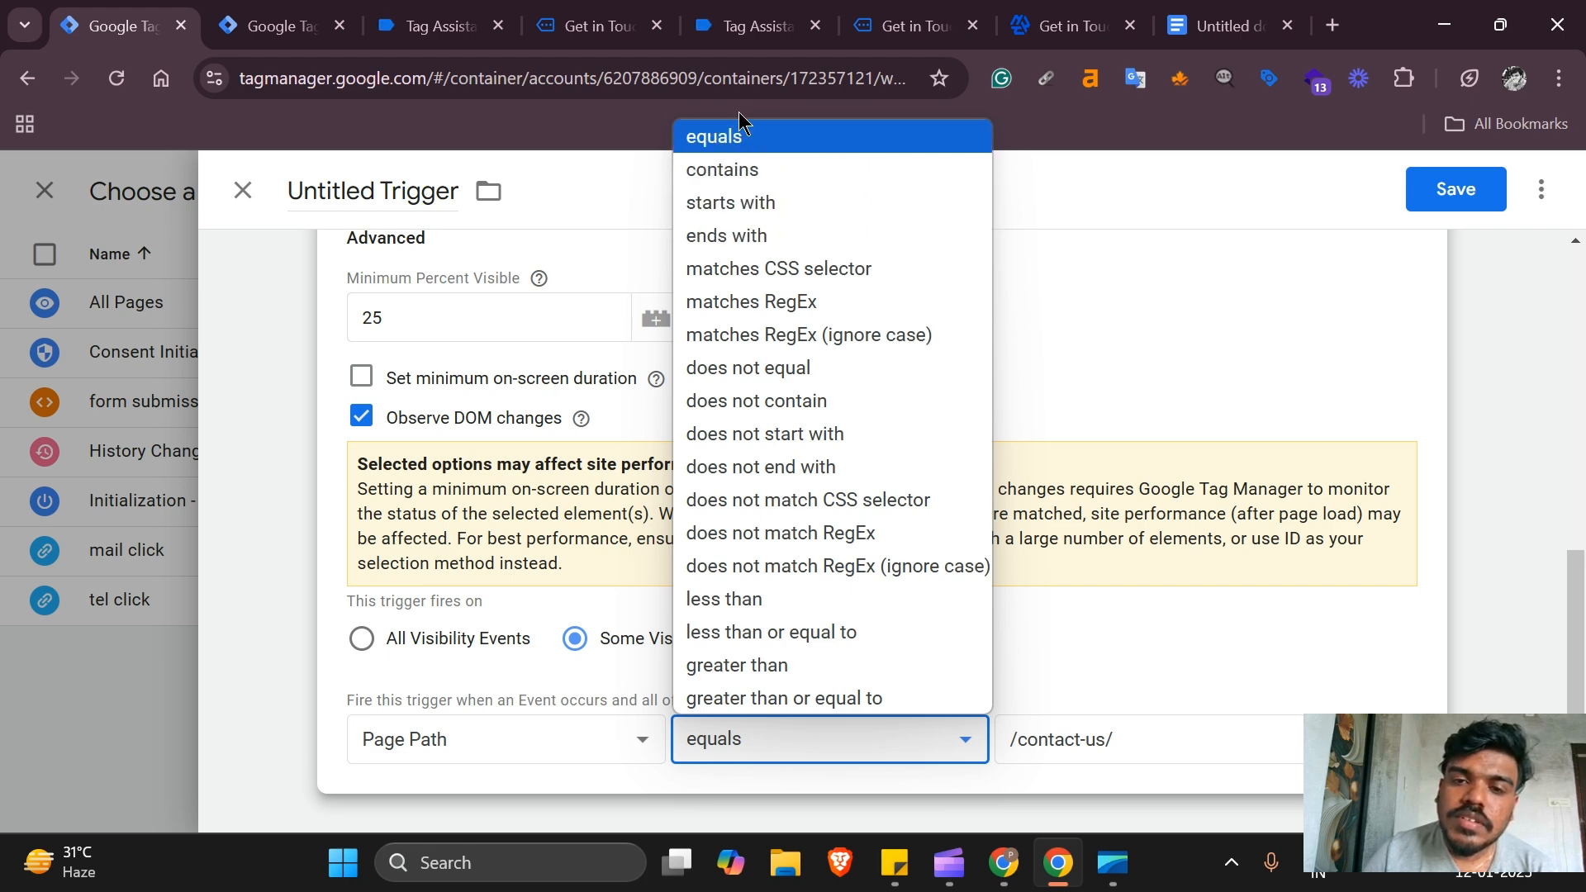
left_click(791, 171)
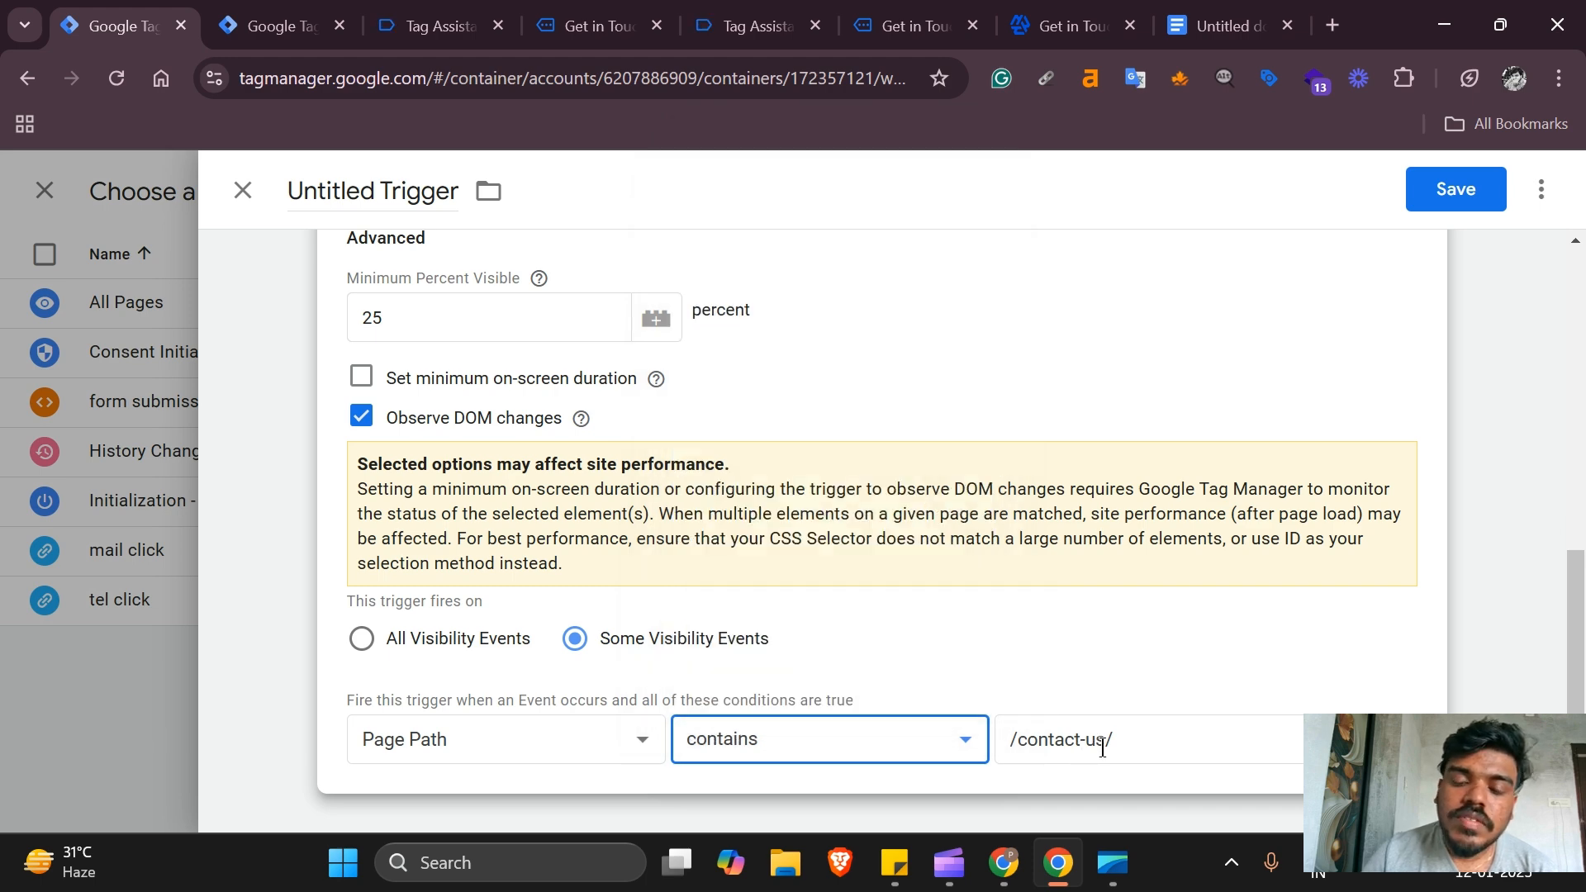
left_click(1131, 744)
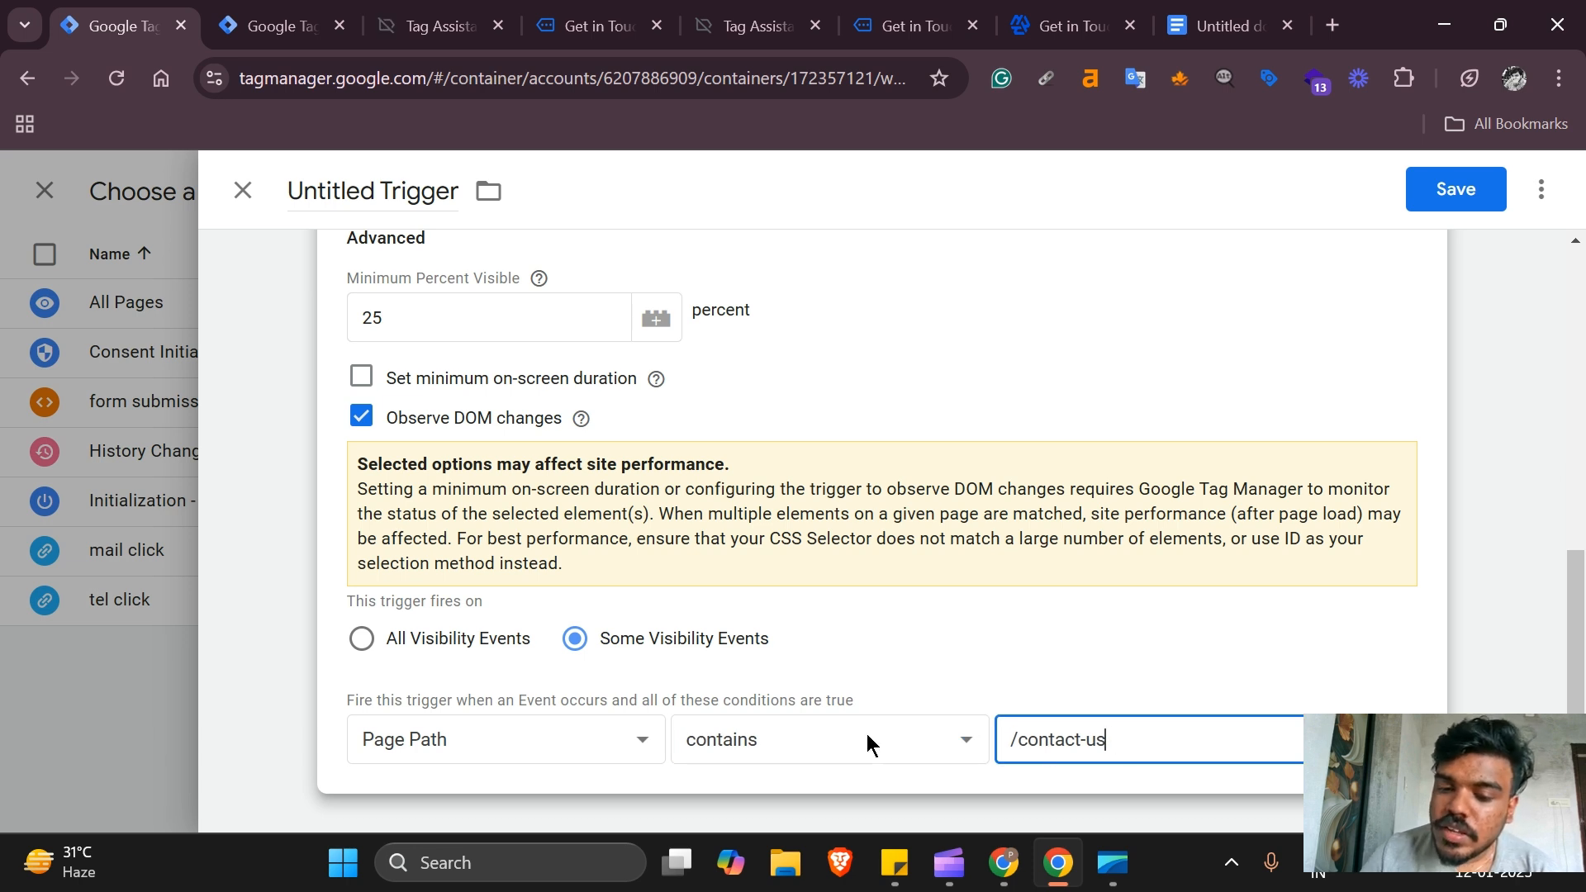
- Change the operator of the untitled trigger's Page Path firing condition to equals
left_click(766, 746)
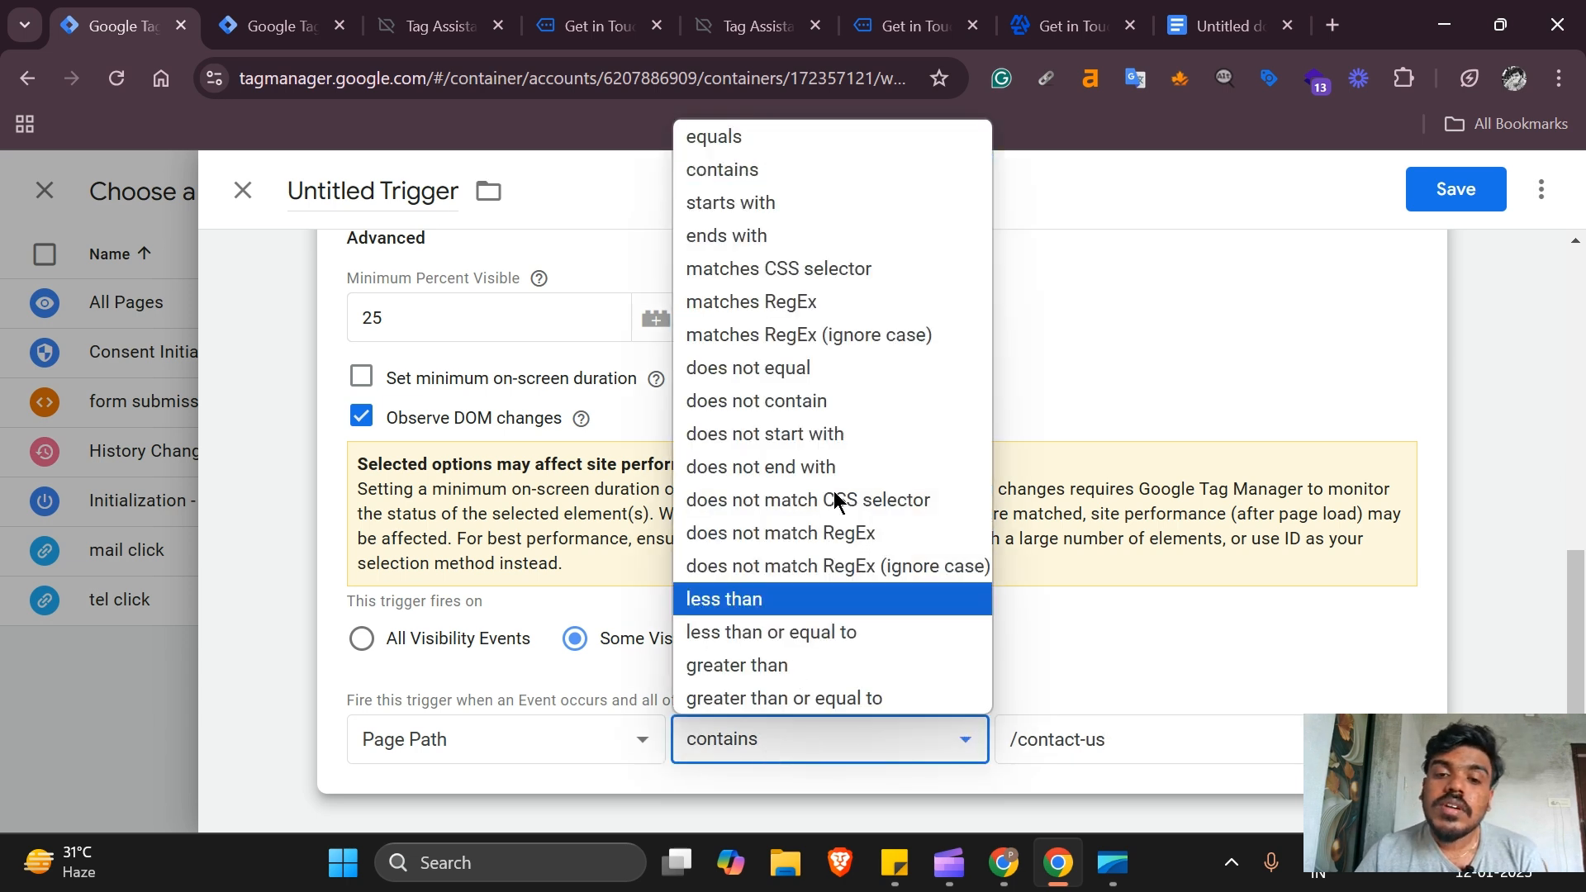
left_click(742, 140)
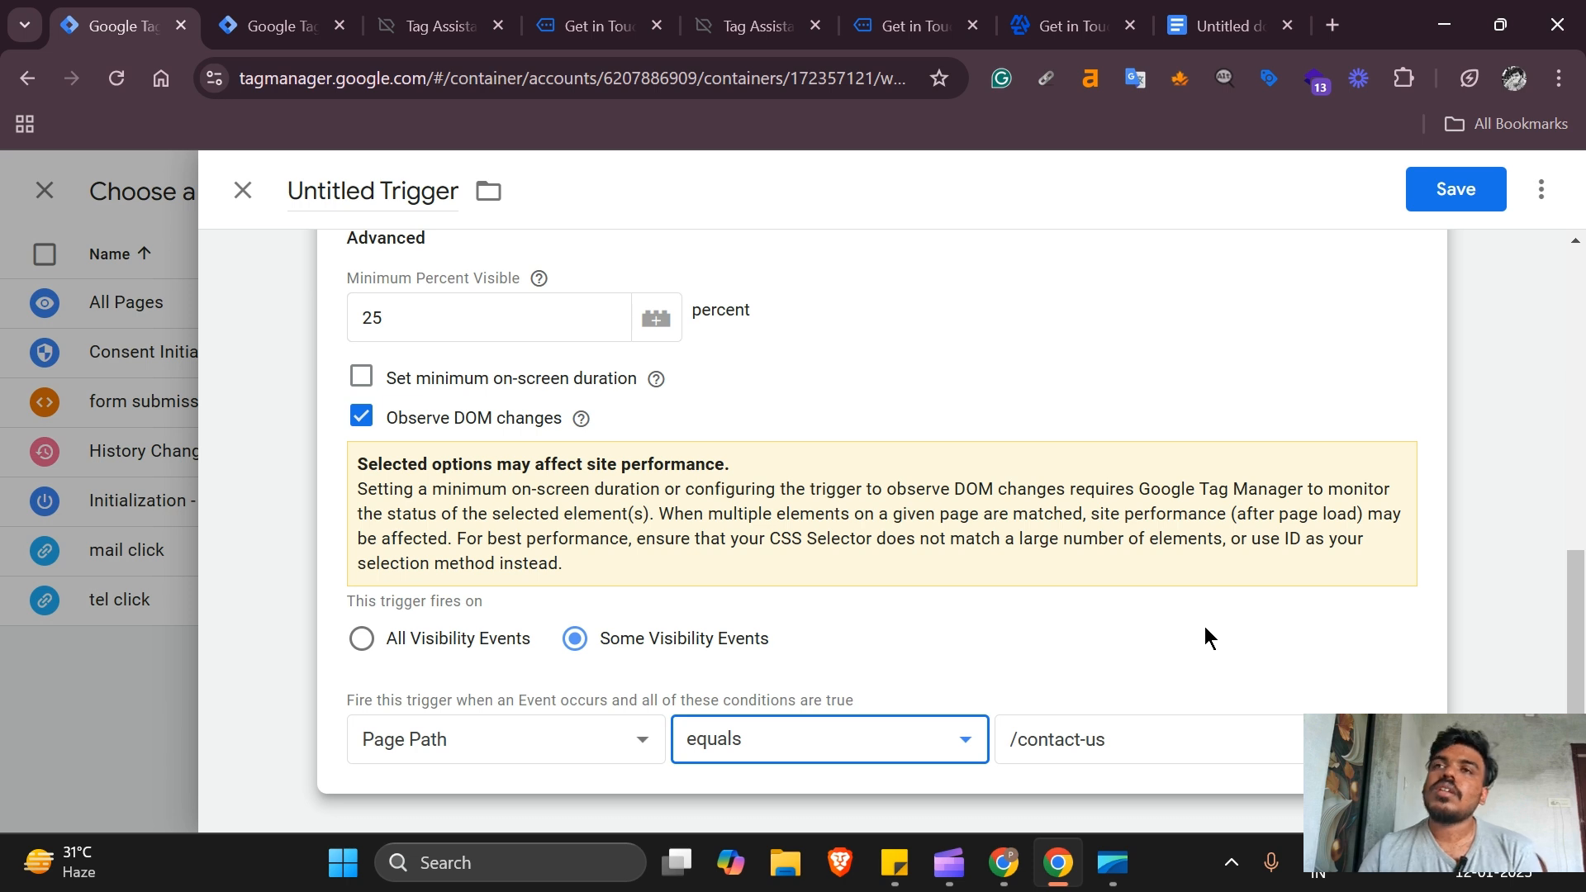
left_click(1133, 755)
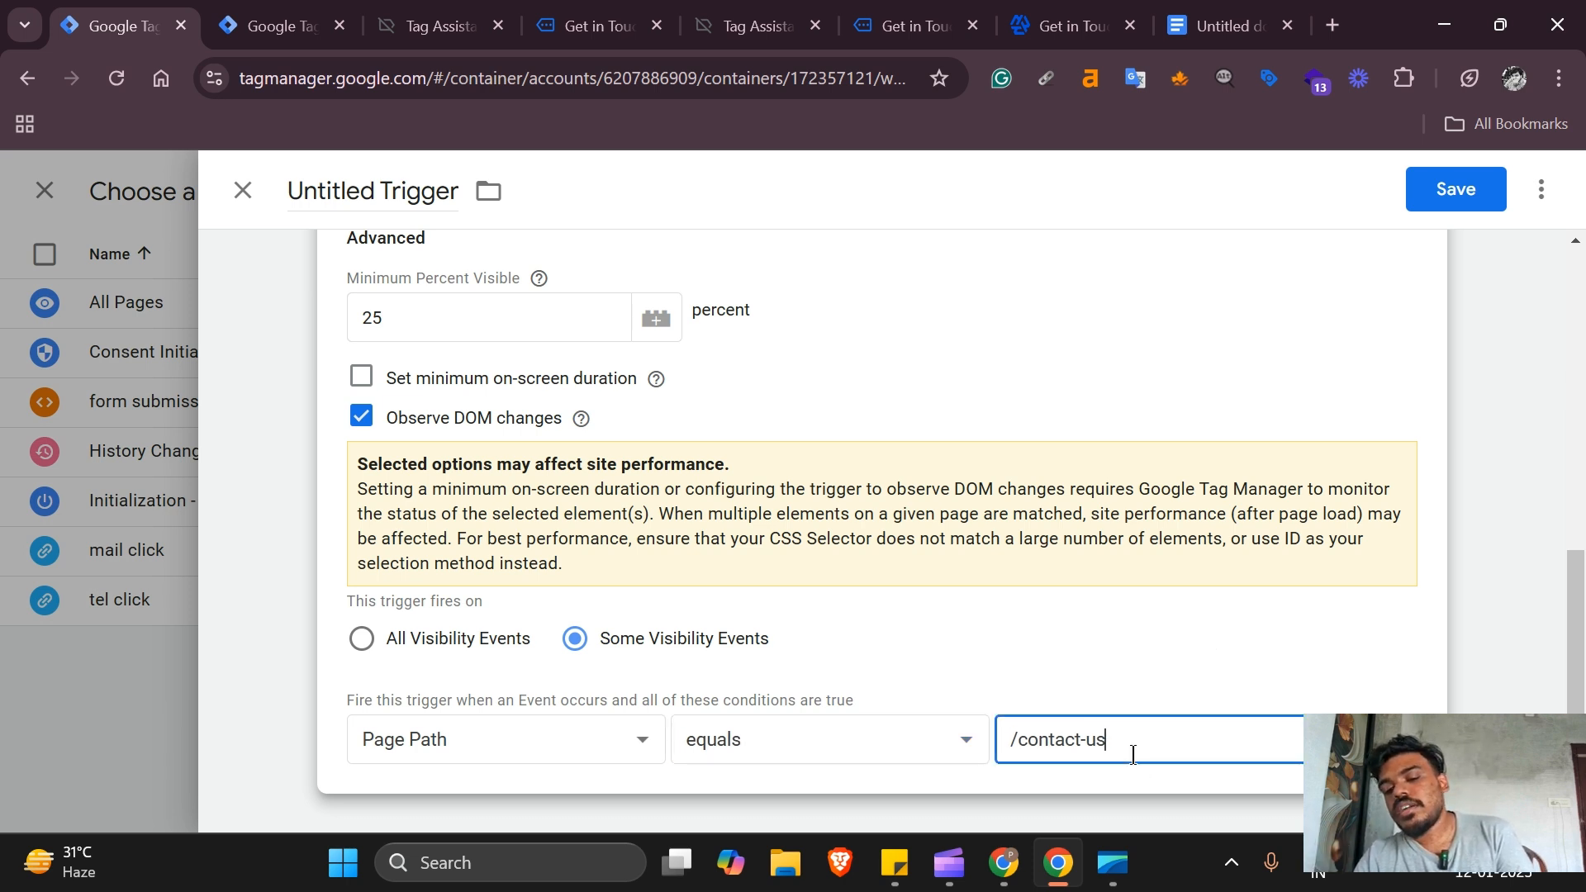
- Check the path's trailing slash in the contact page's URL and save the trigger with the Page Path value /contact-us/
left_click(563, 22)
left_click(452, 77)
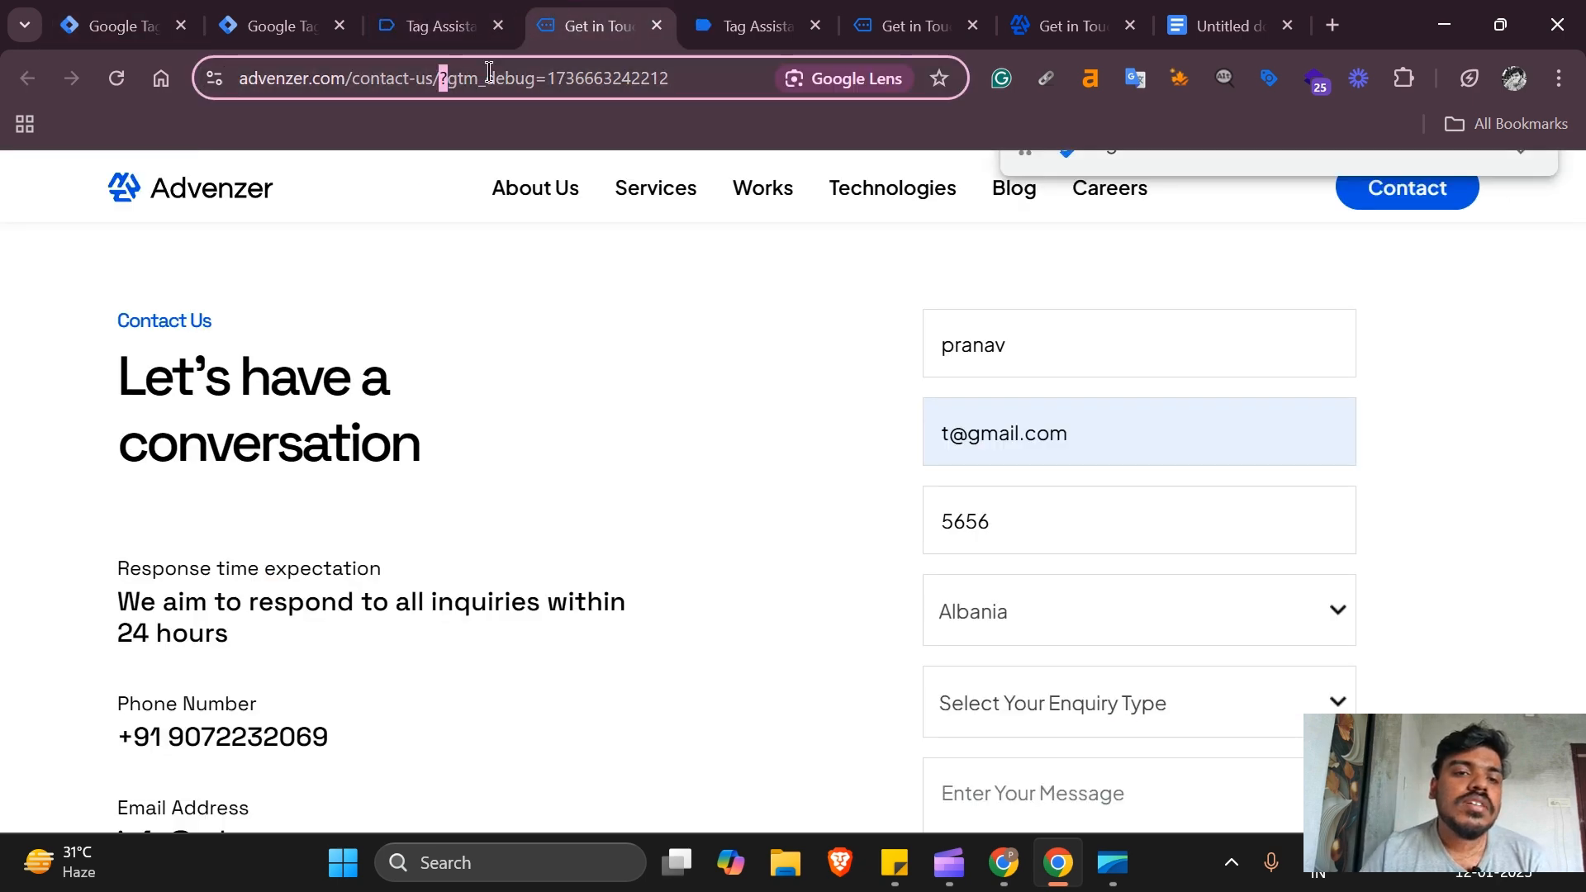
left_click_drag(497, 78, 723, 78)
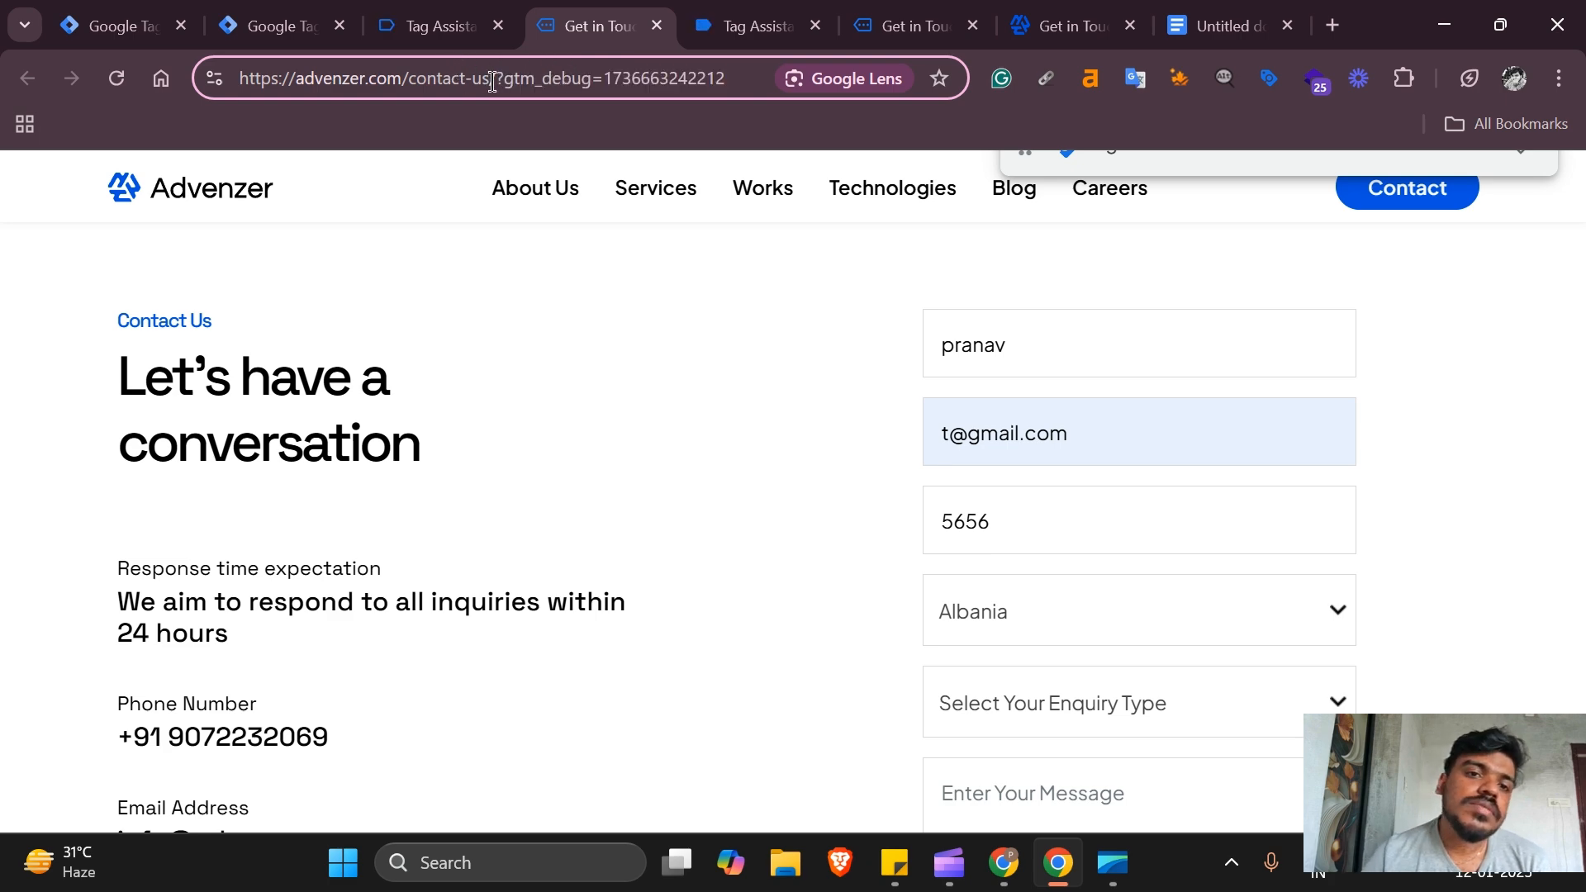
left_click(95, 10)
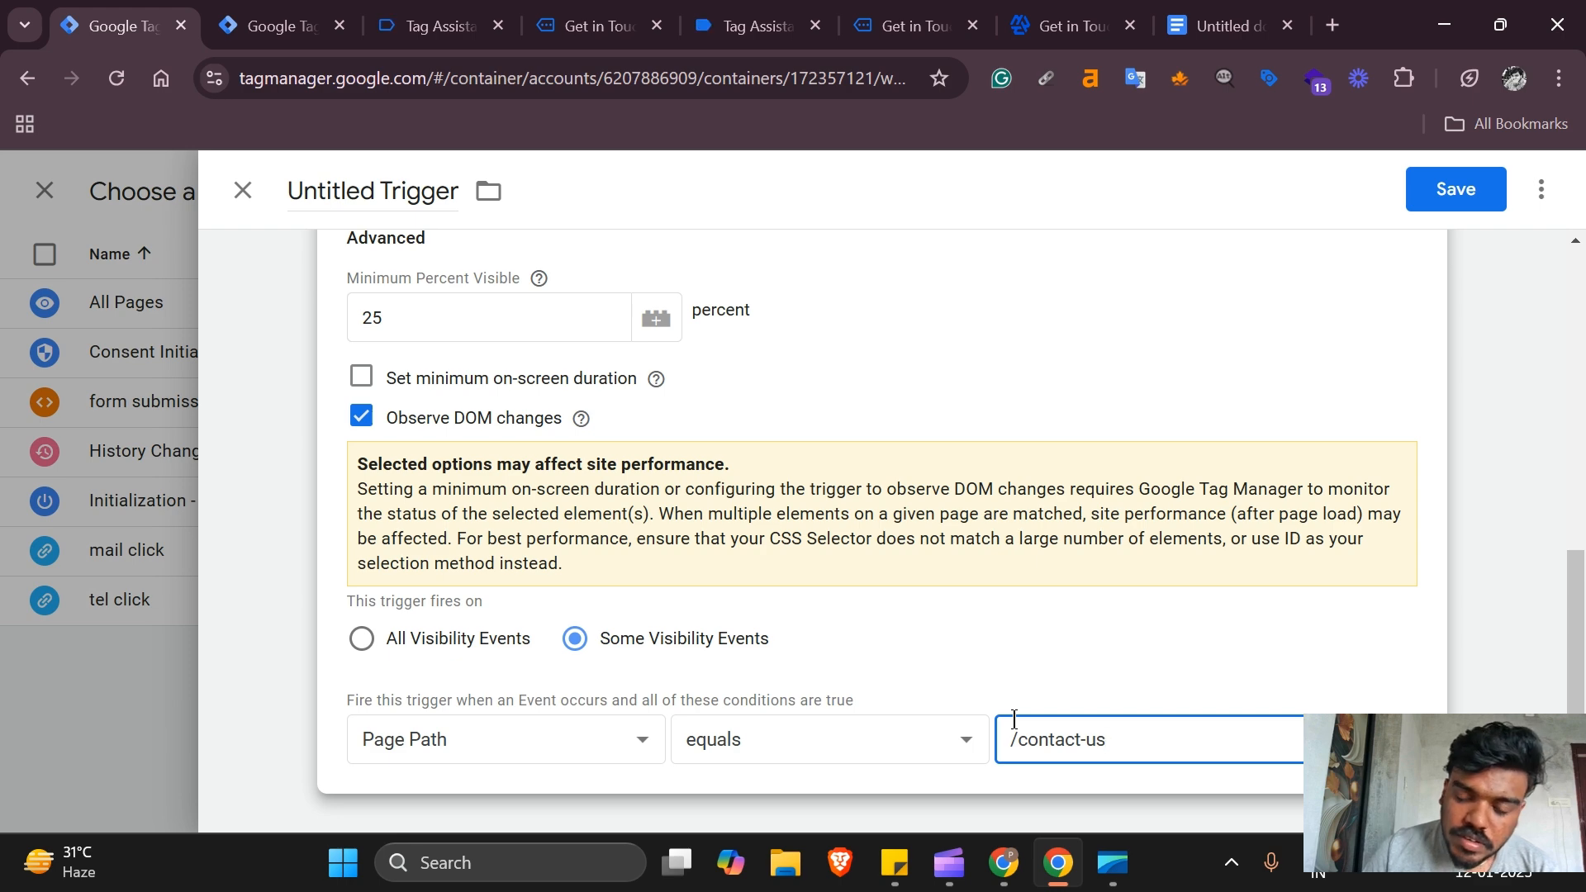
left_click(1456, 197)
- Rename the trigger as "Elmt Visbility | Contact PG" and save it to the tag
triple_click(426, 198)
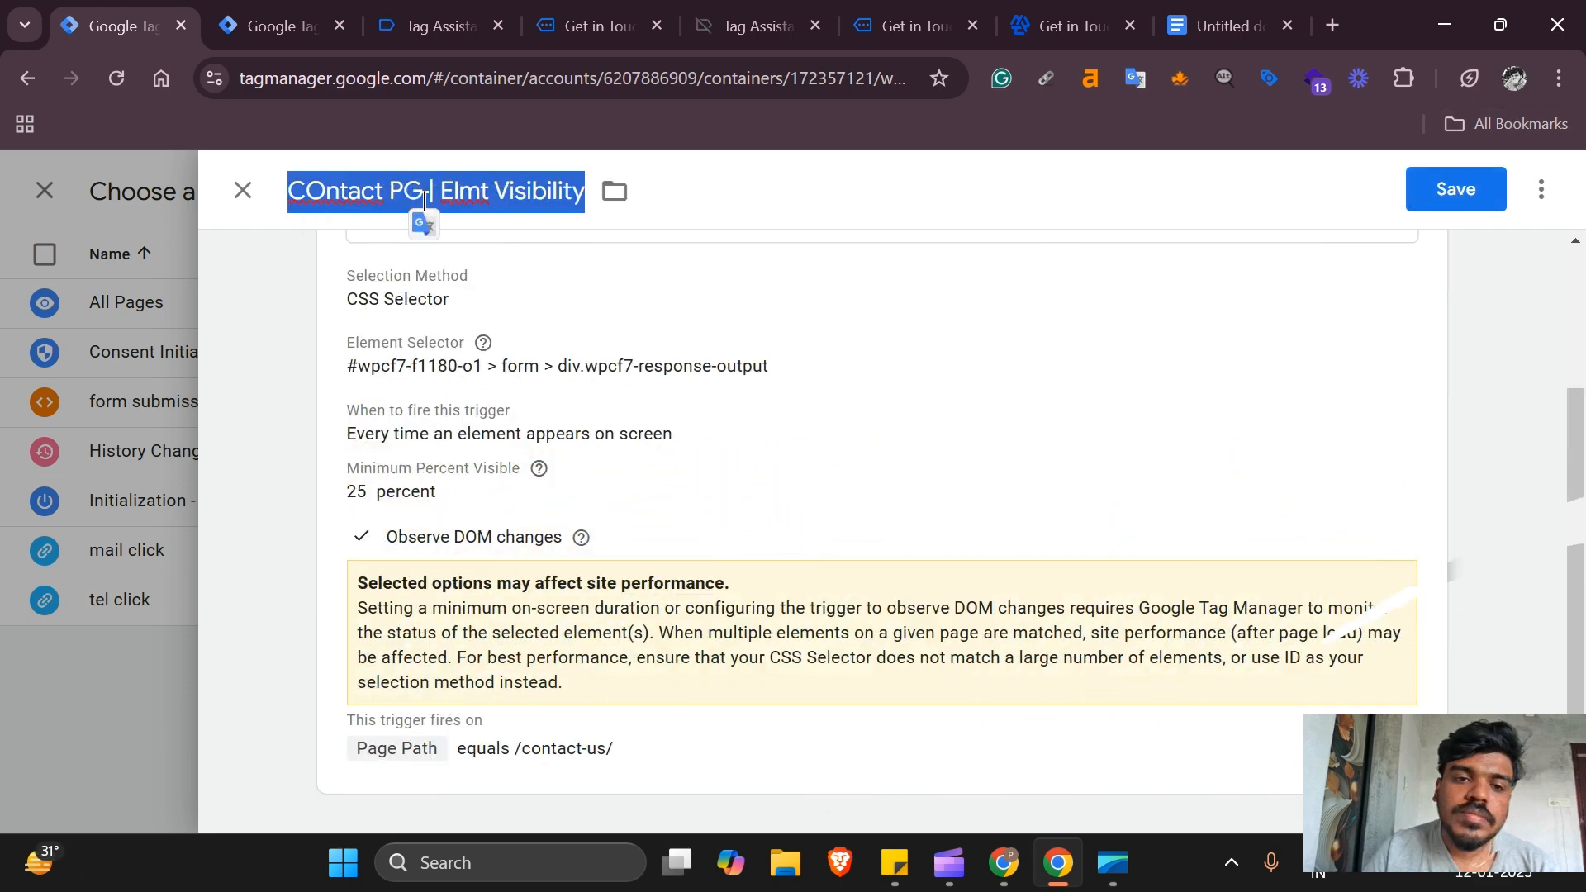
key("BackSpace")
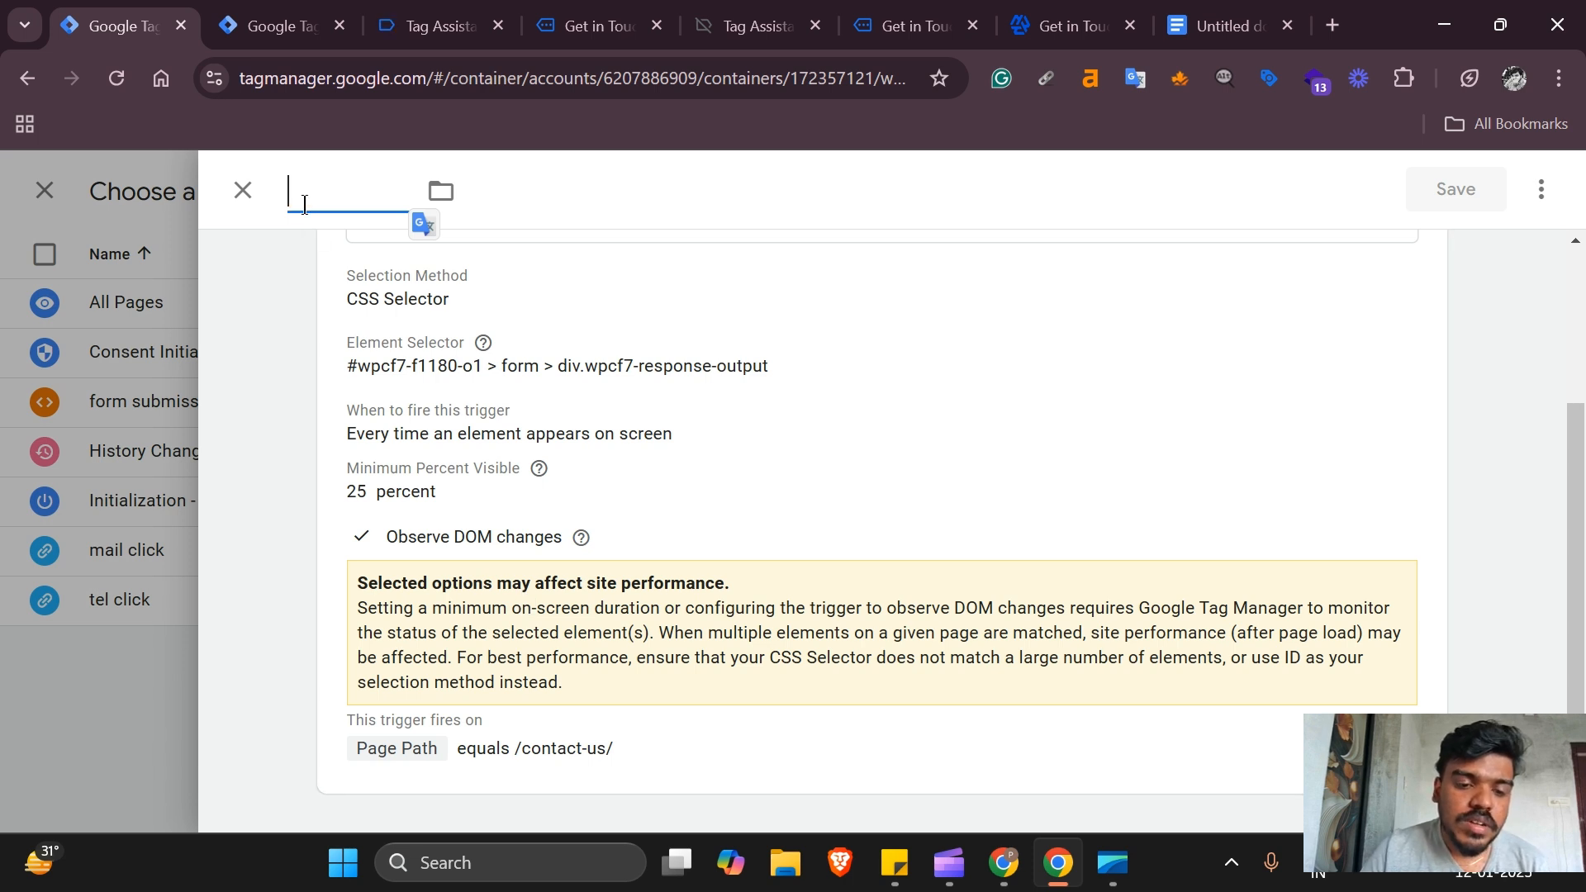
type("Elmt ")
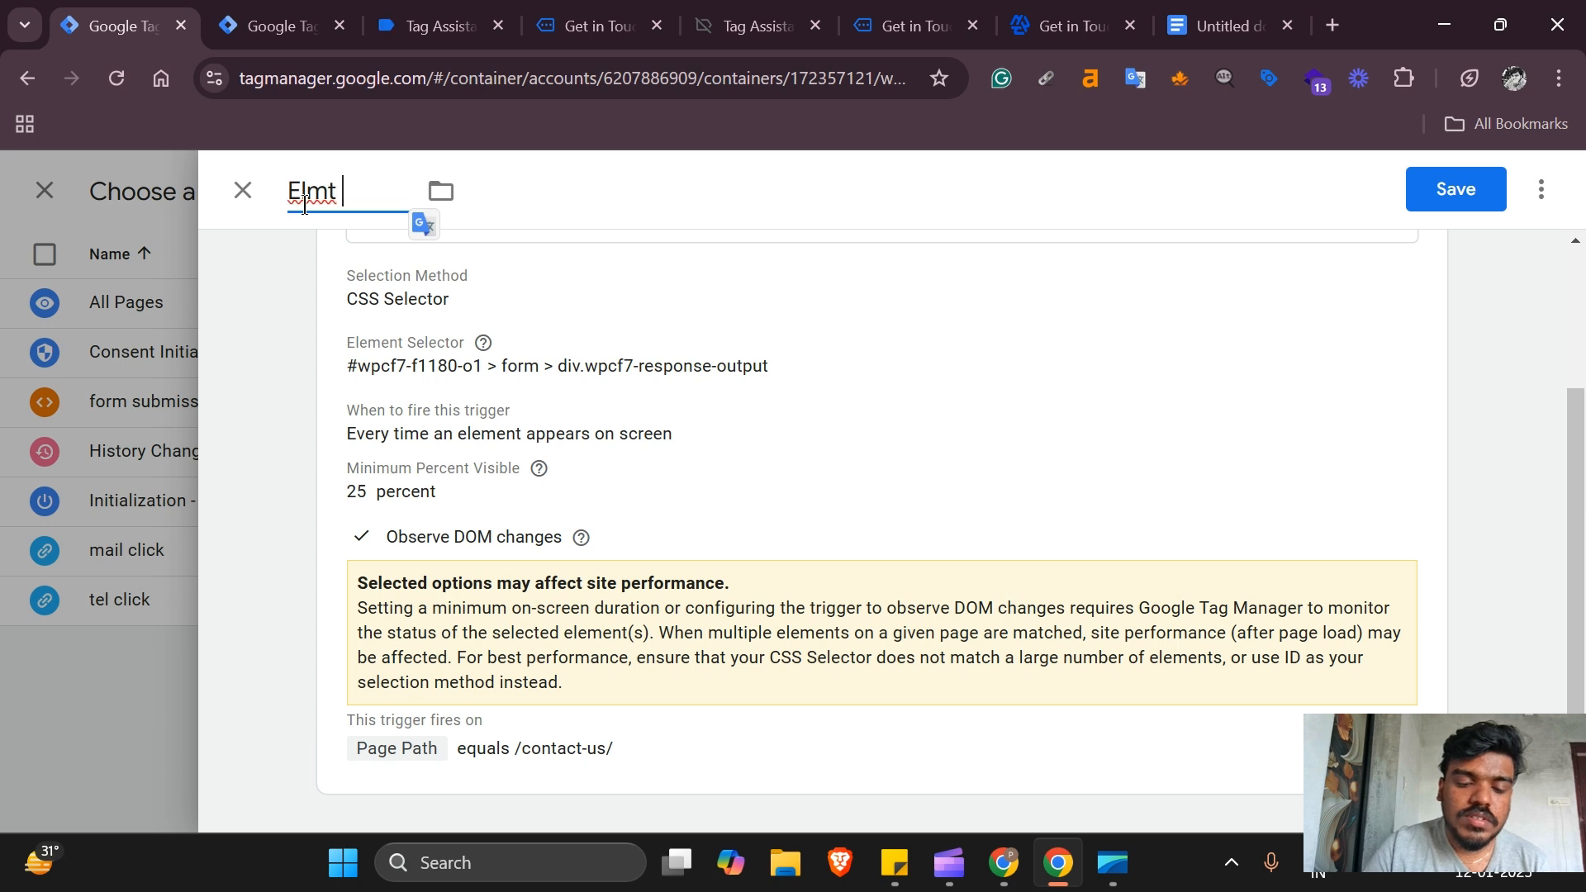
type("Vlsi")
key("BackSpace")
key("BackSpace")
type("i")
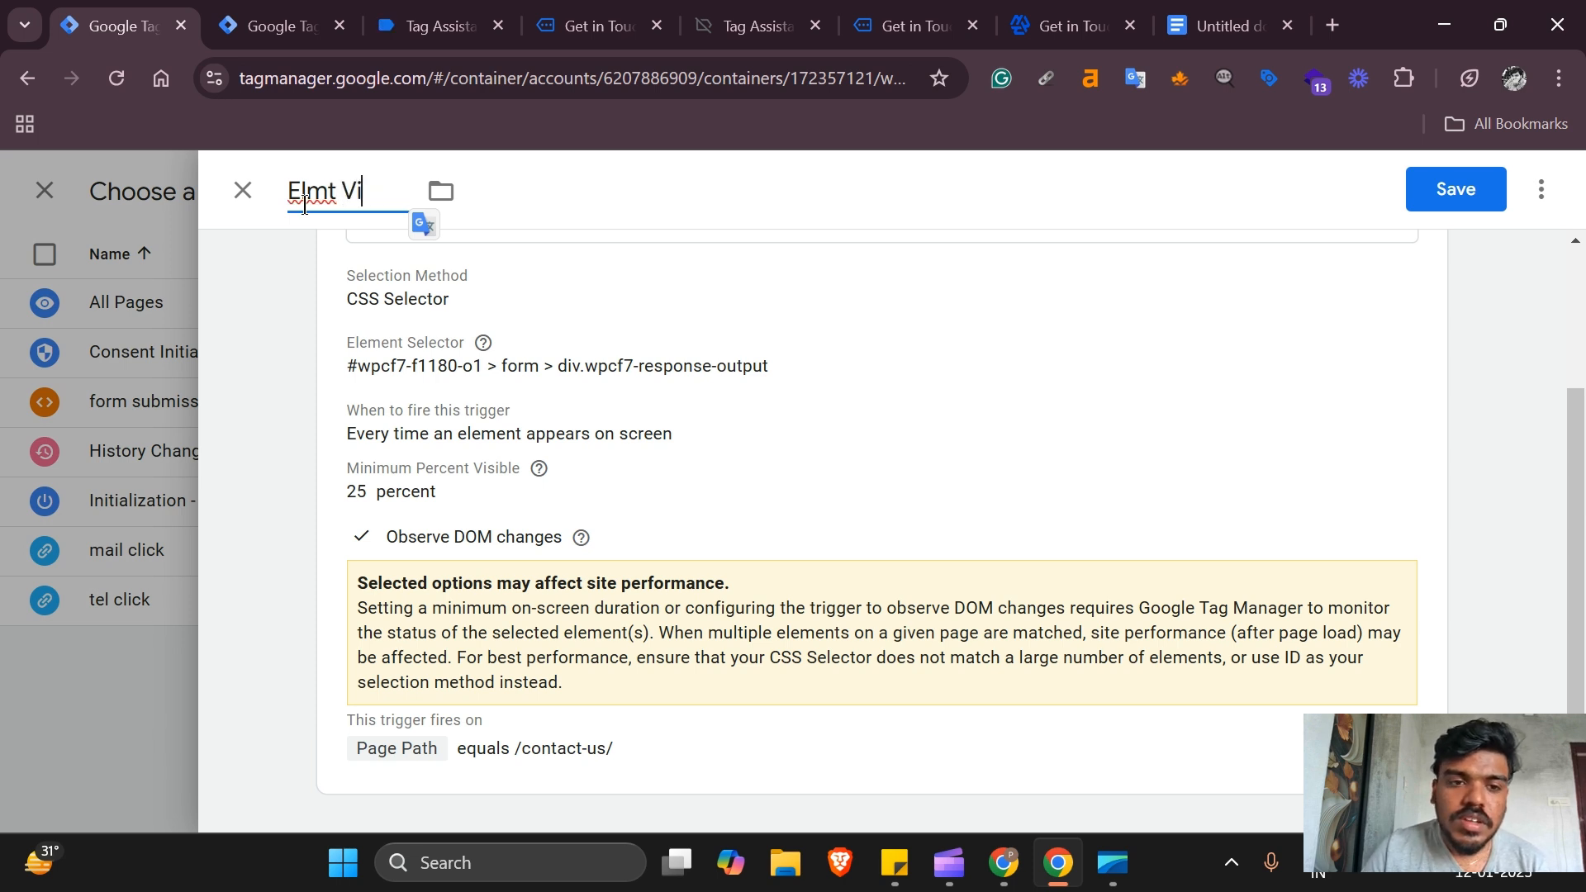
type("sbility | COntat")
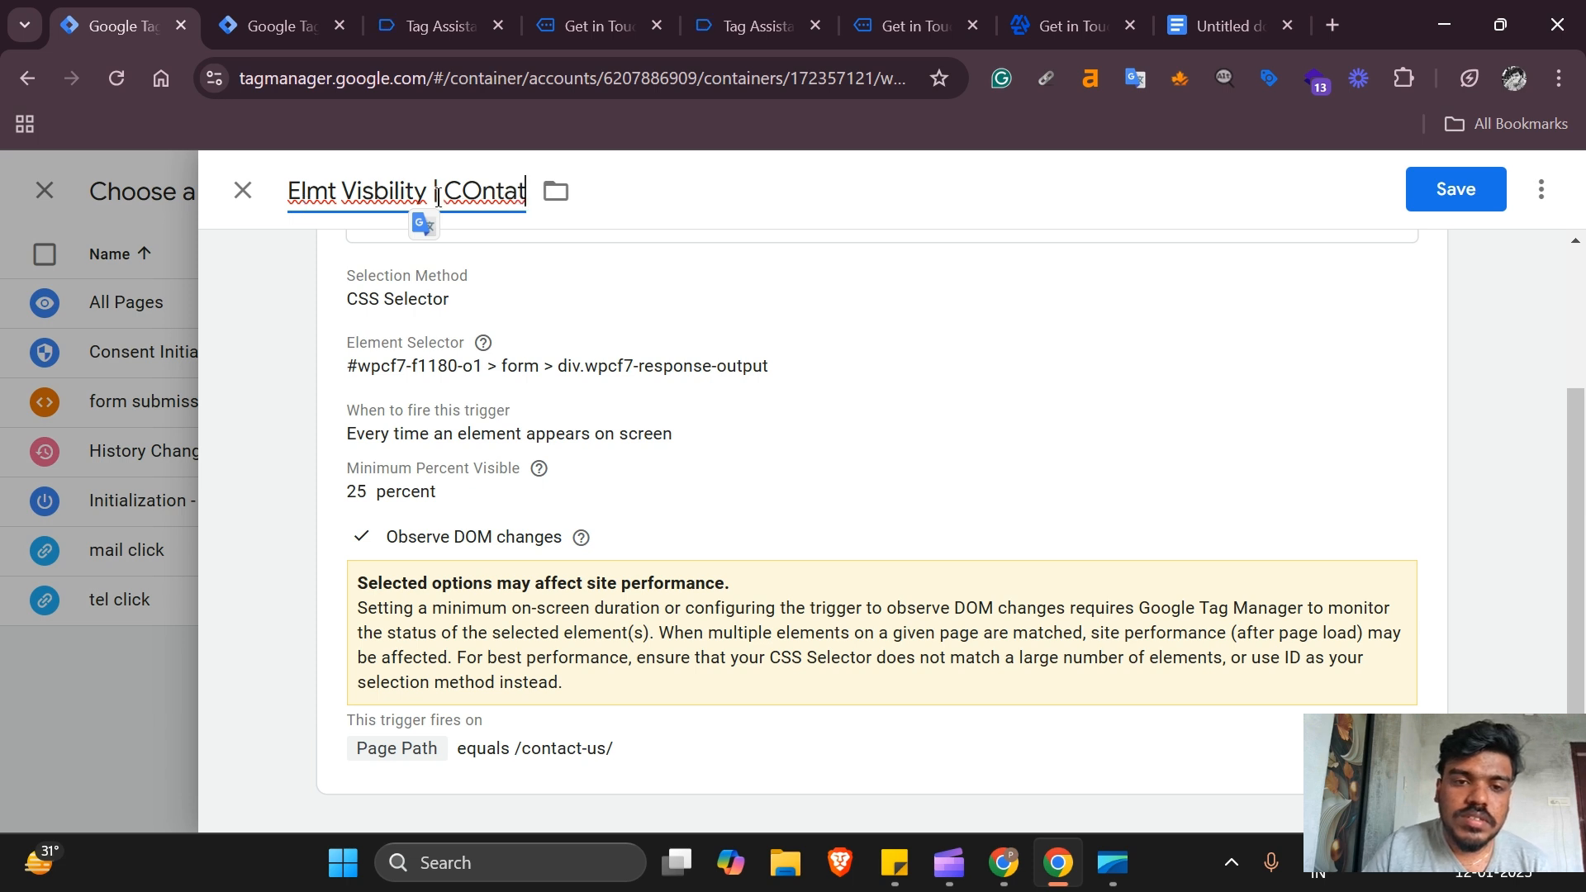
key("BackSpace")
key("BackSpace")
type("acy")
key("BackSpace")
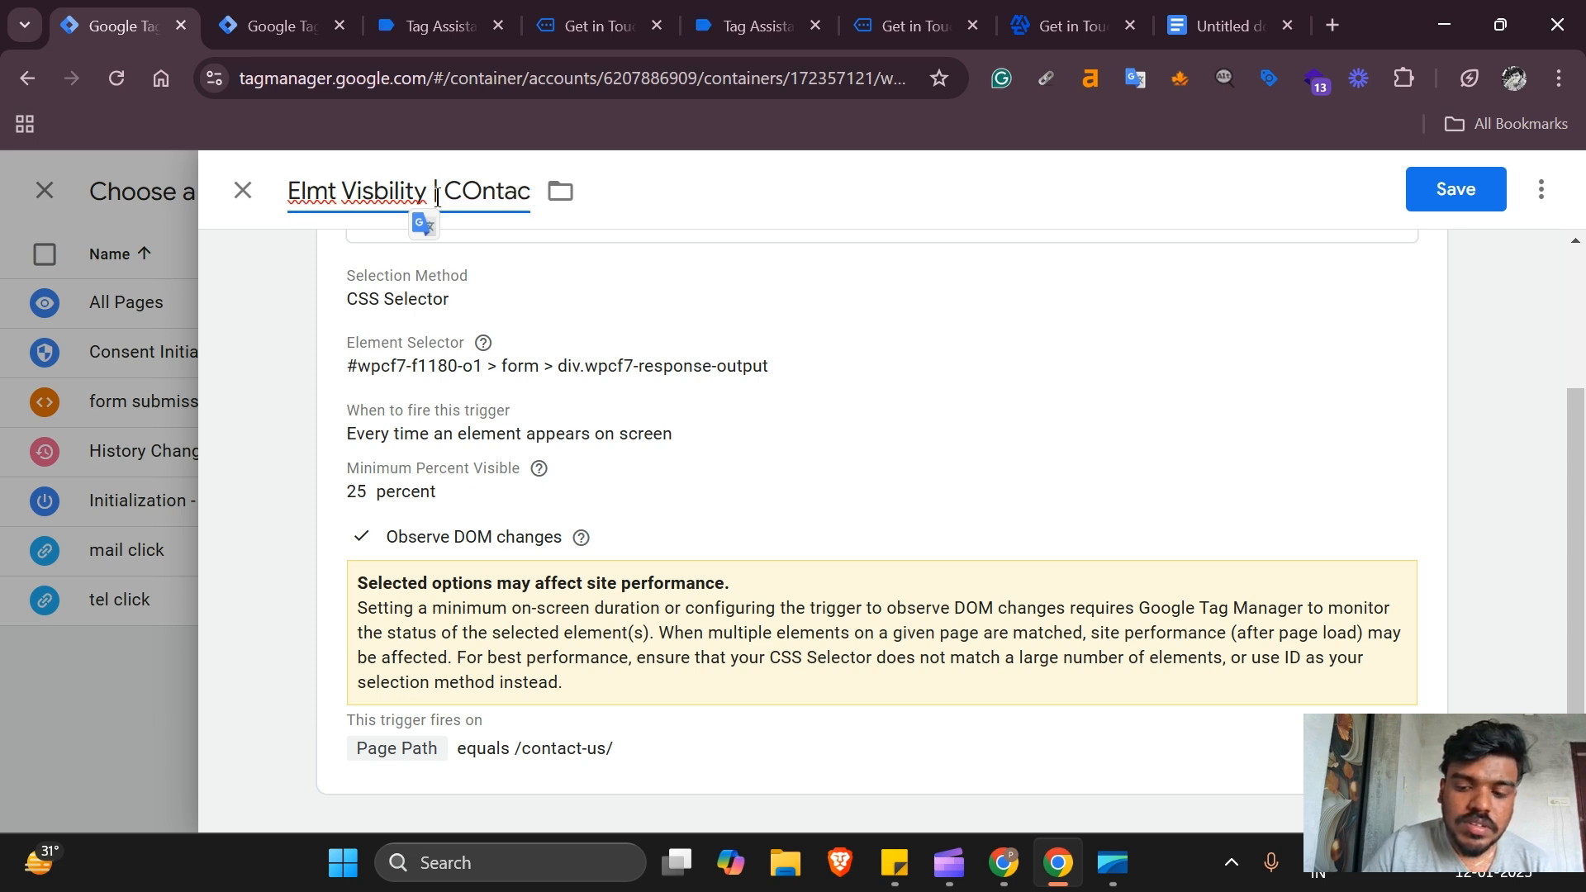
type("t")
double_click(479, 196)
type("Contact")
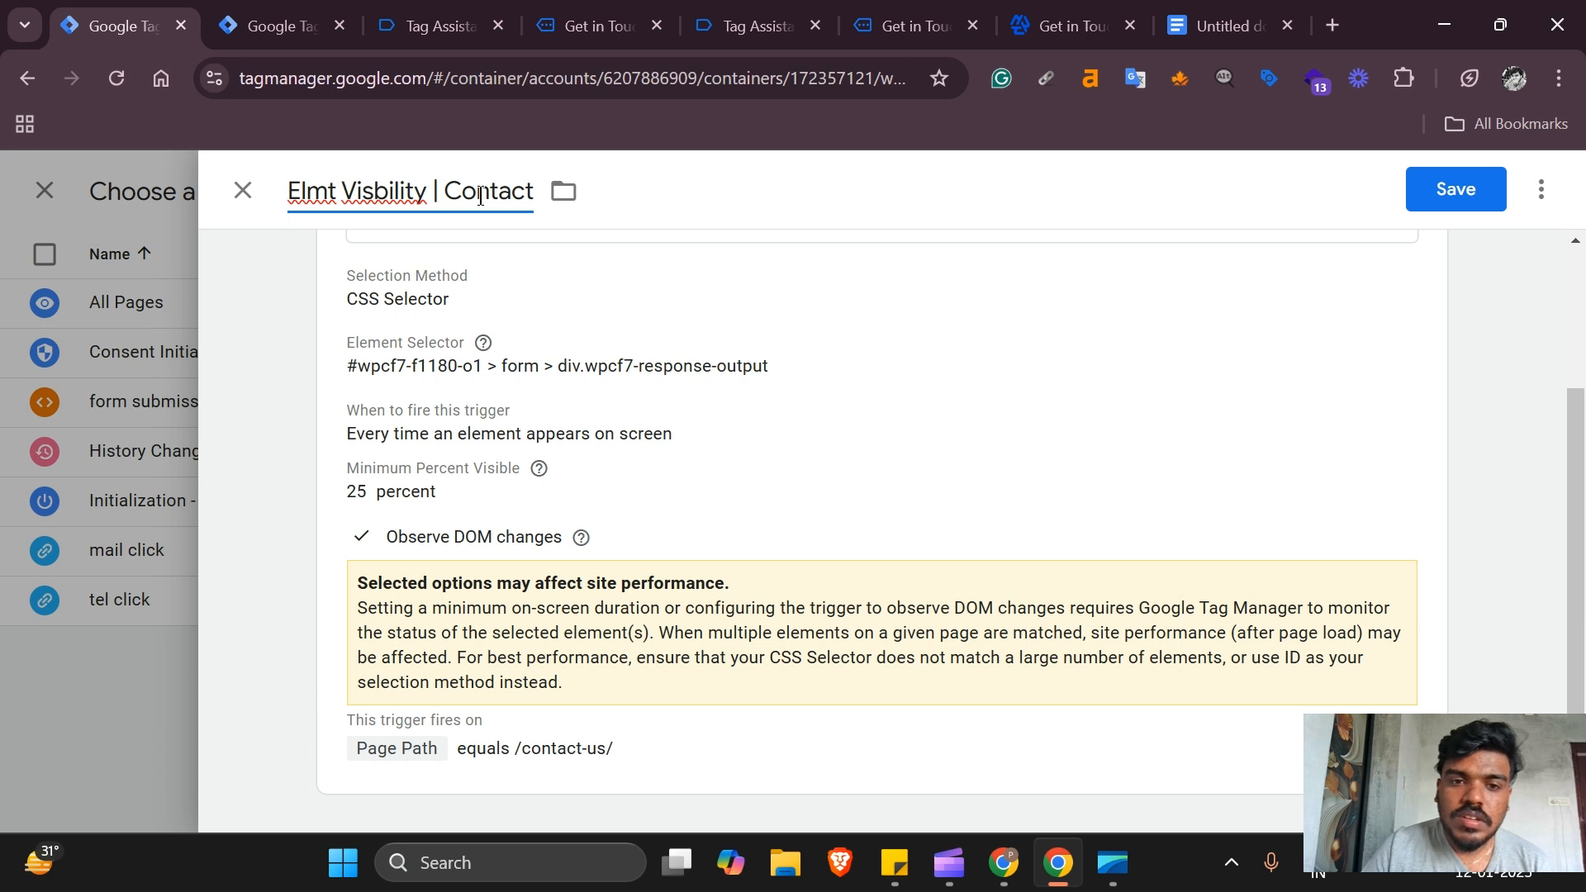
left_click(547, 197)
left_click(522, 199)
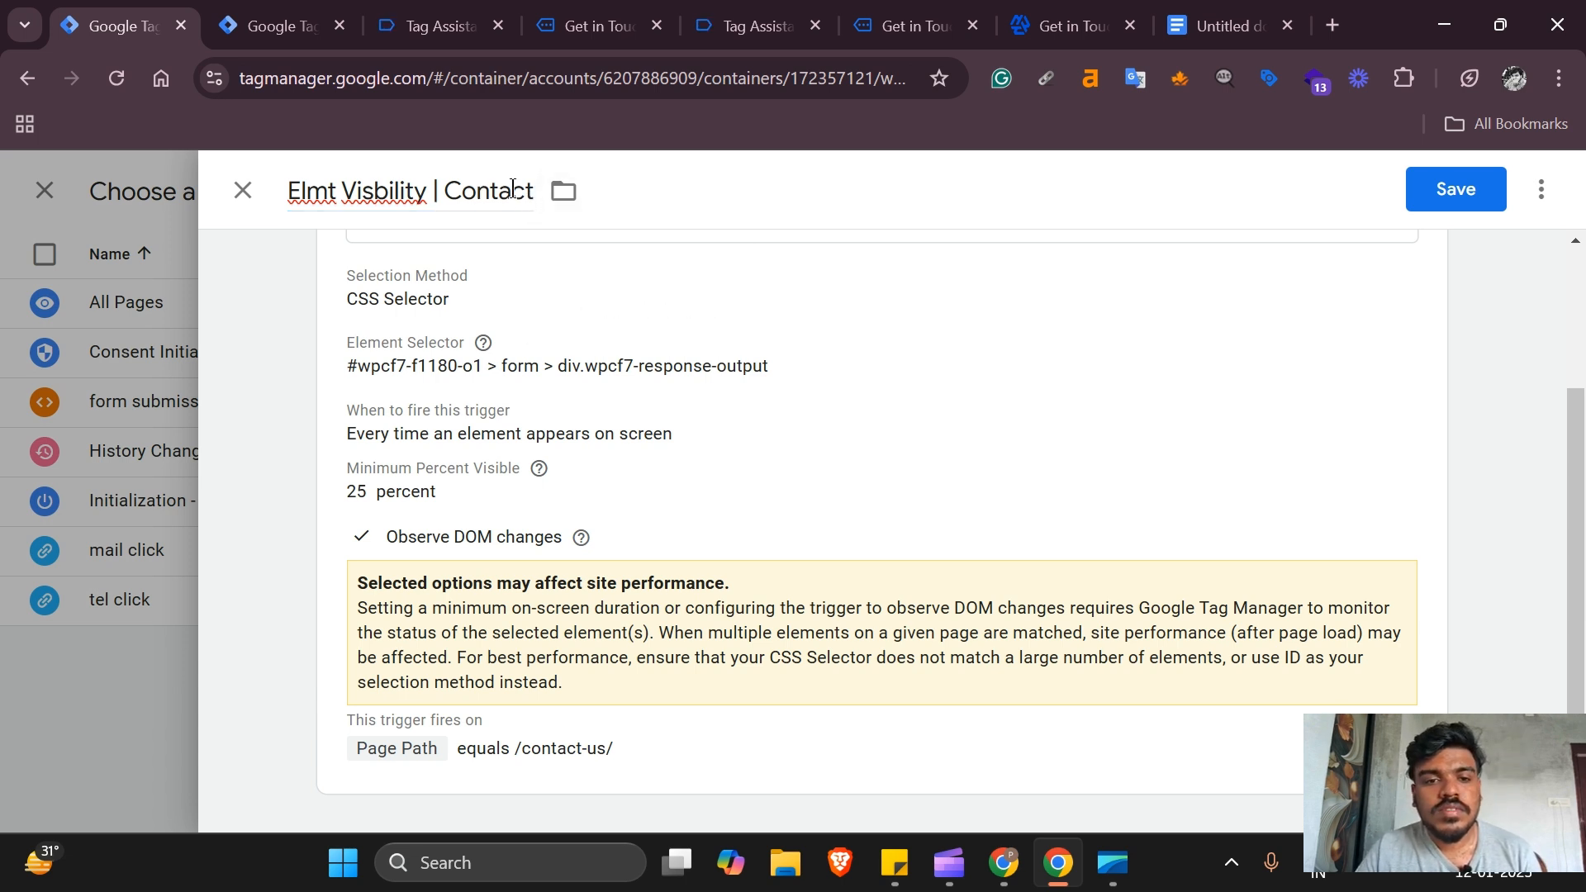
left_click(512, 190)
type("PG")
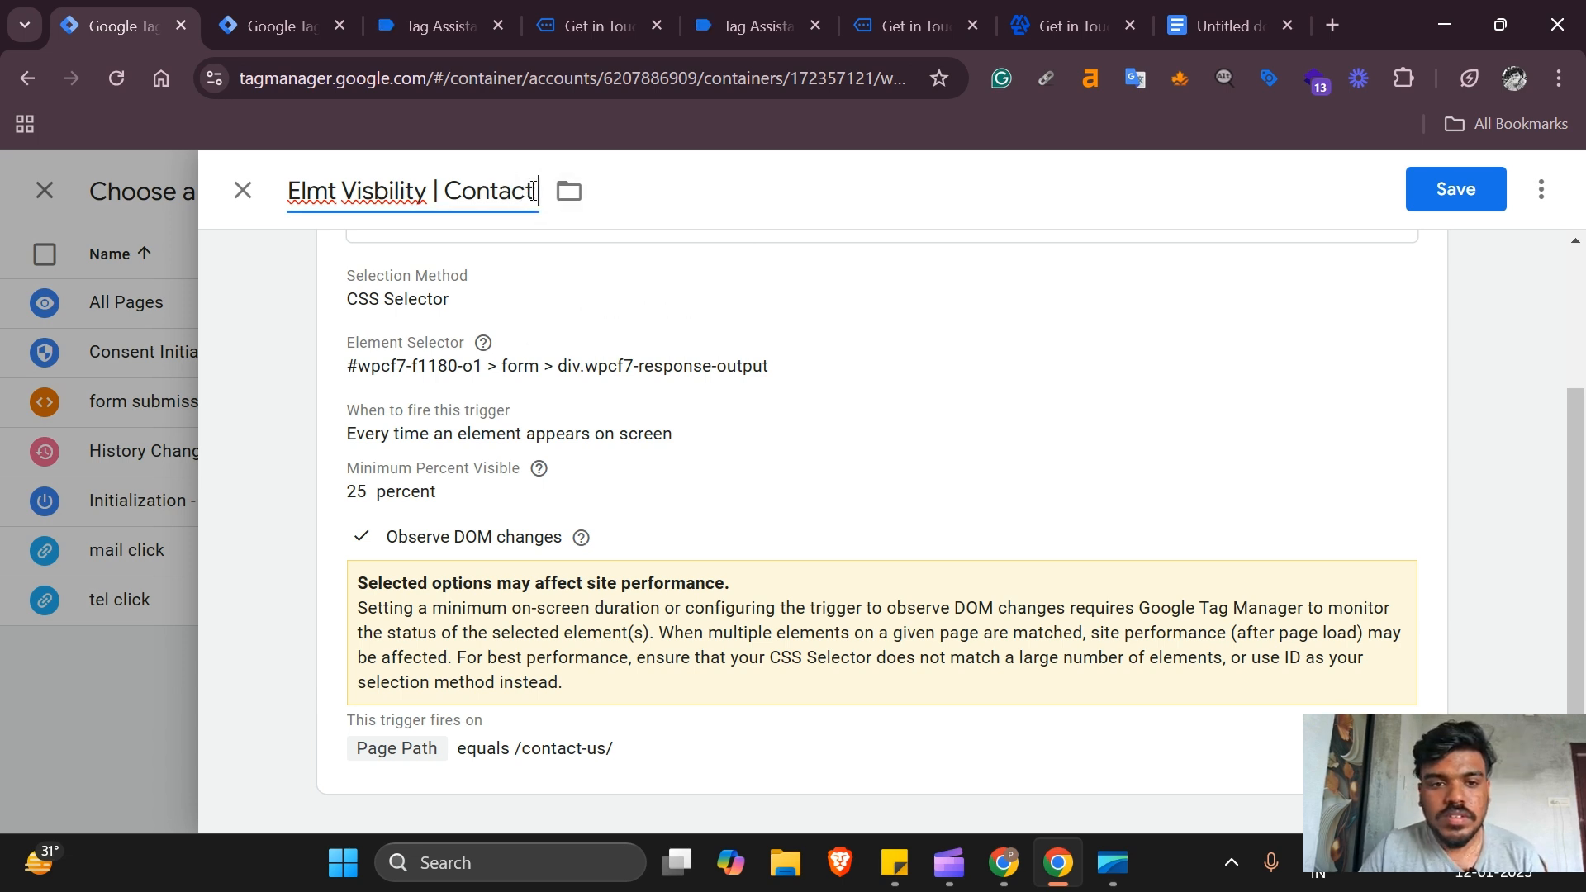
left_click(1475, 189)
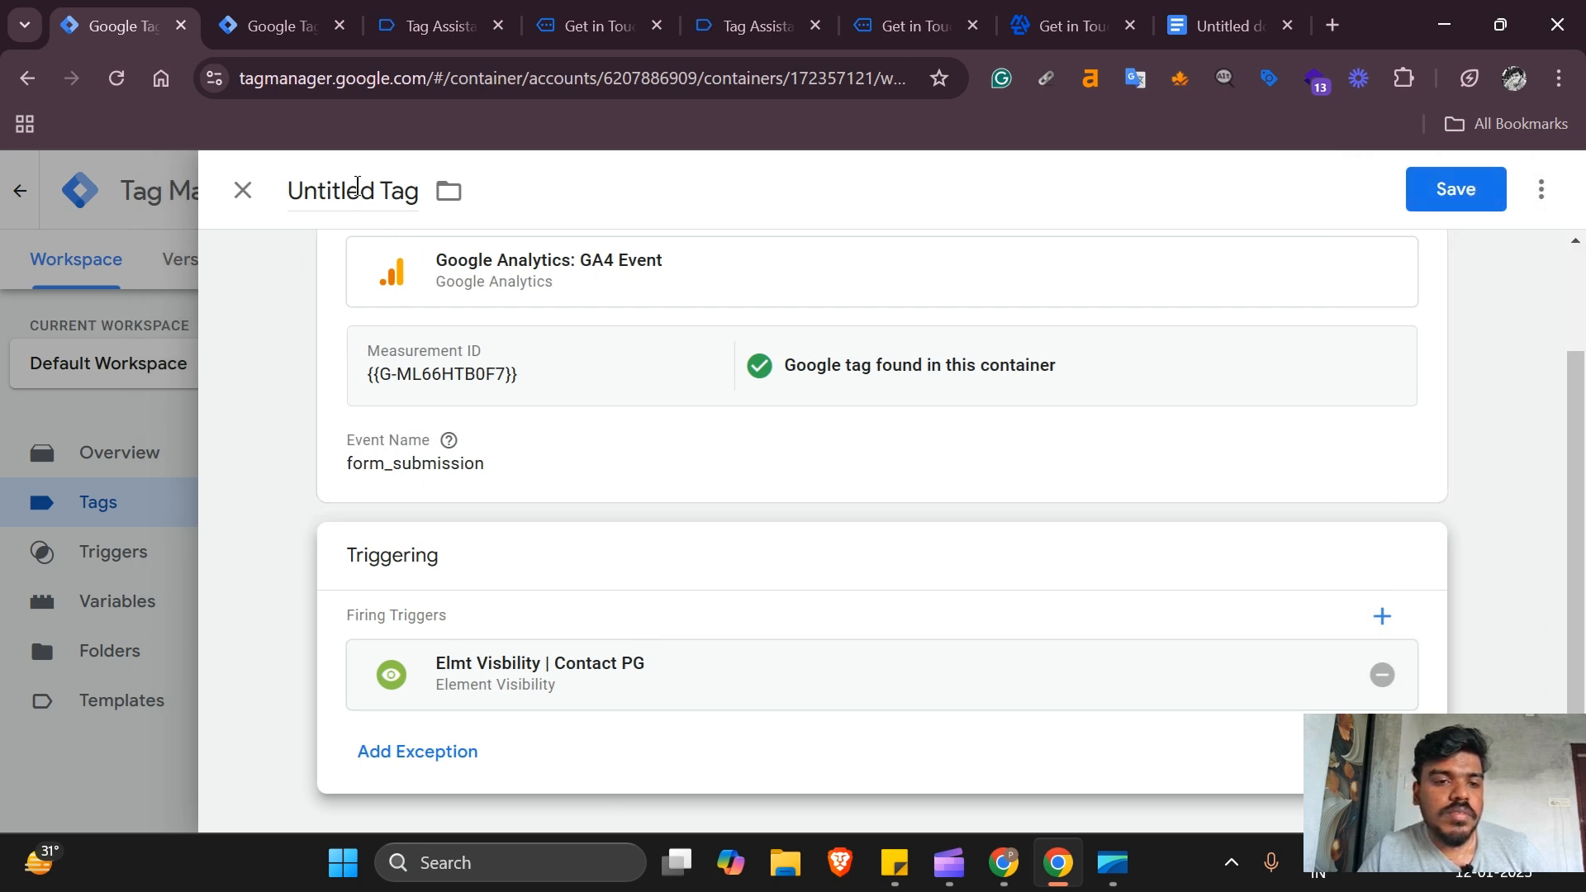
- Name the GA4 event tag "Contact PG | Form SUbmit | GA4" and save it
left_click(356, 186)
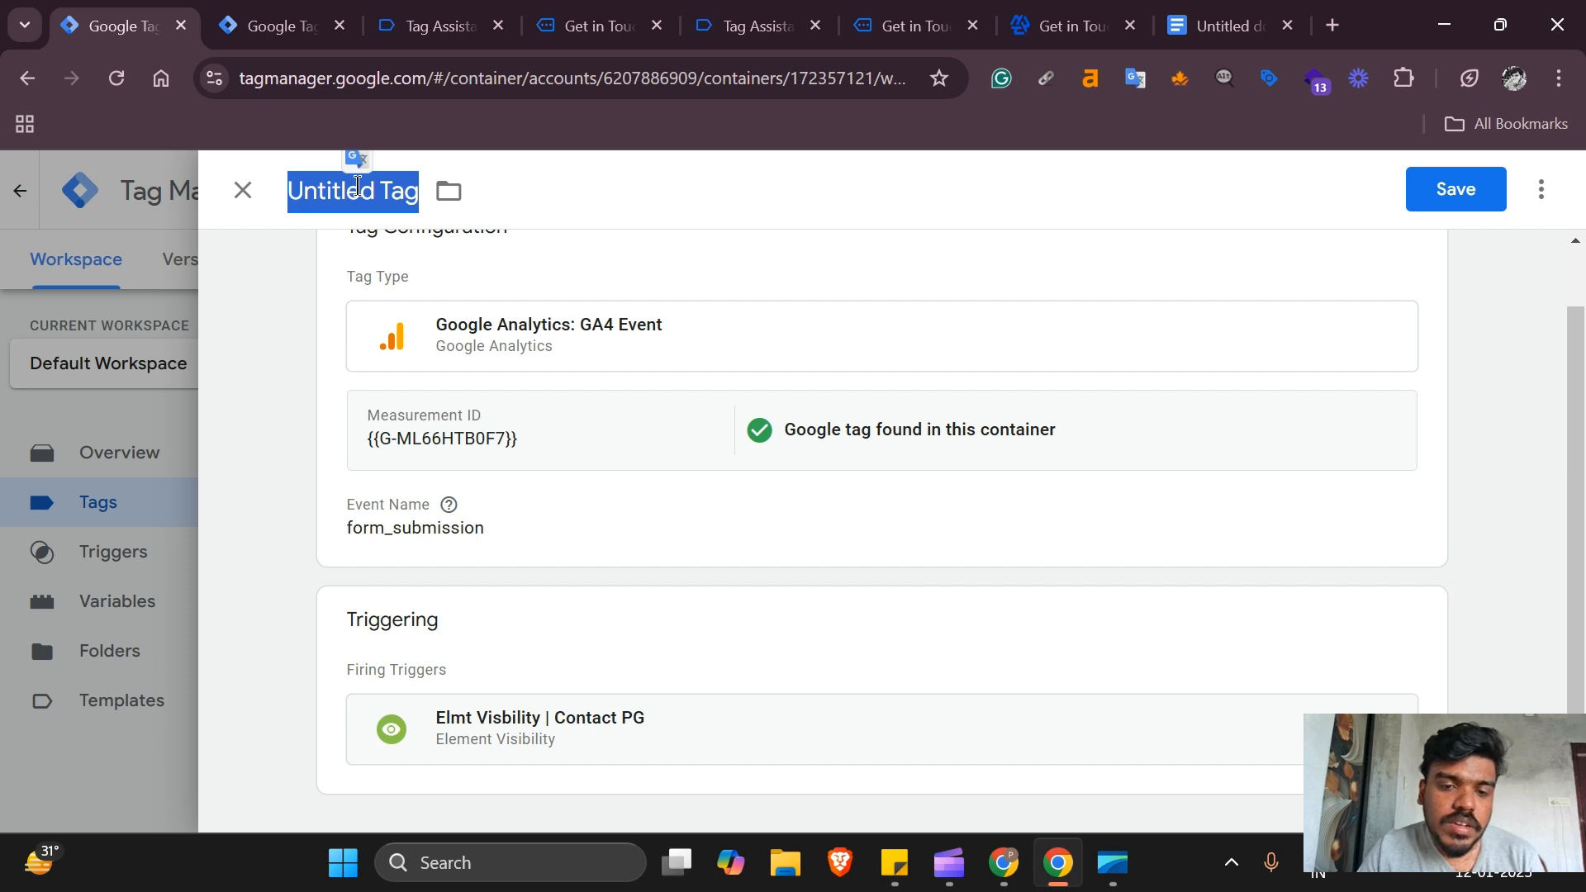
type("COb")
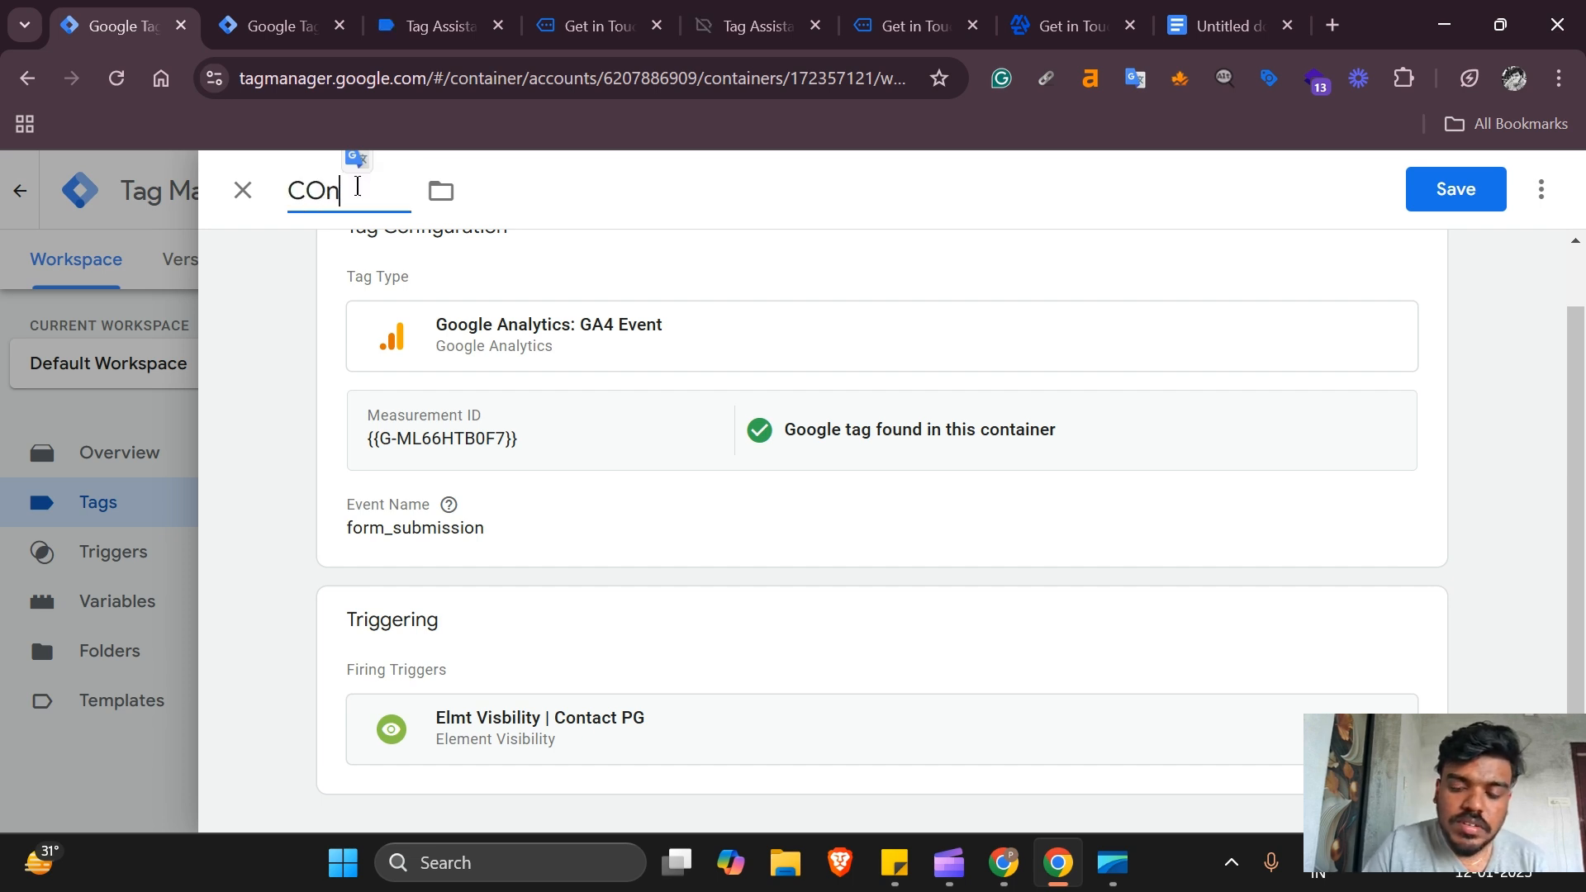
type("tact PG ")
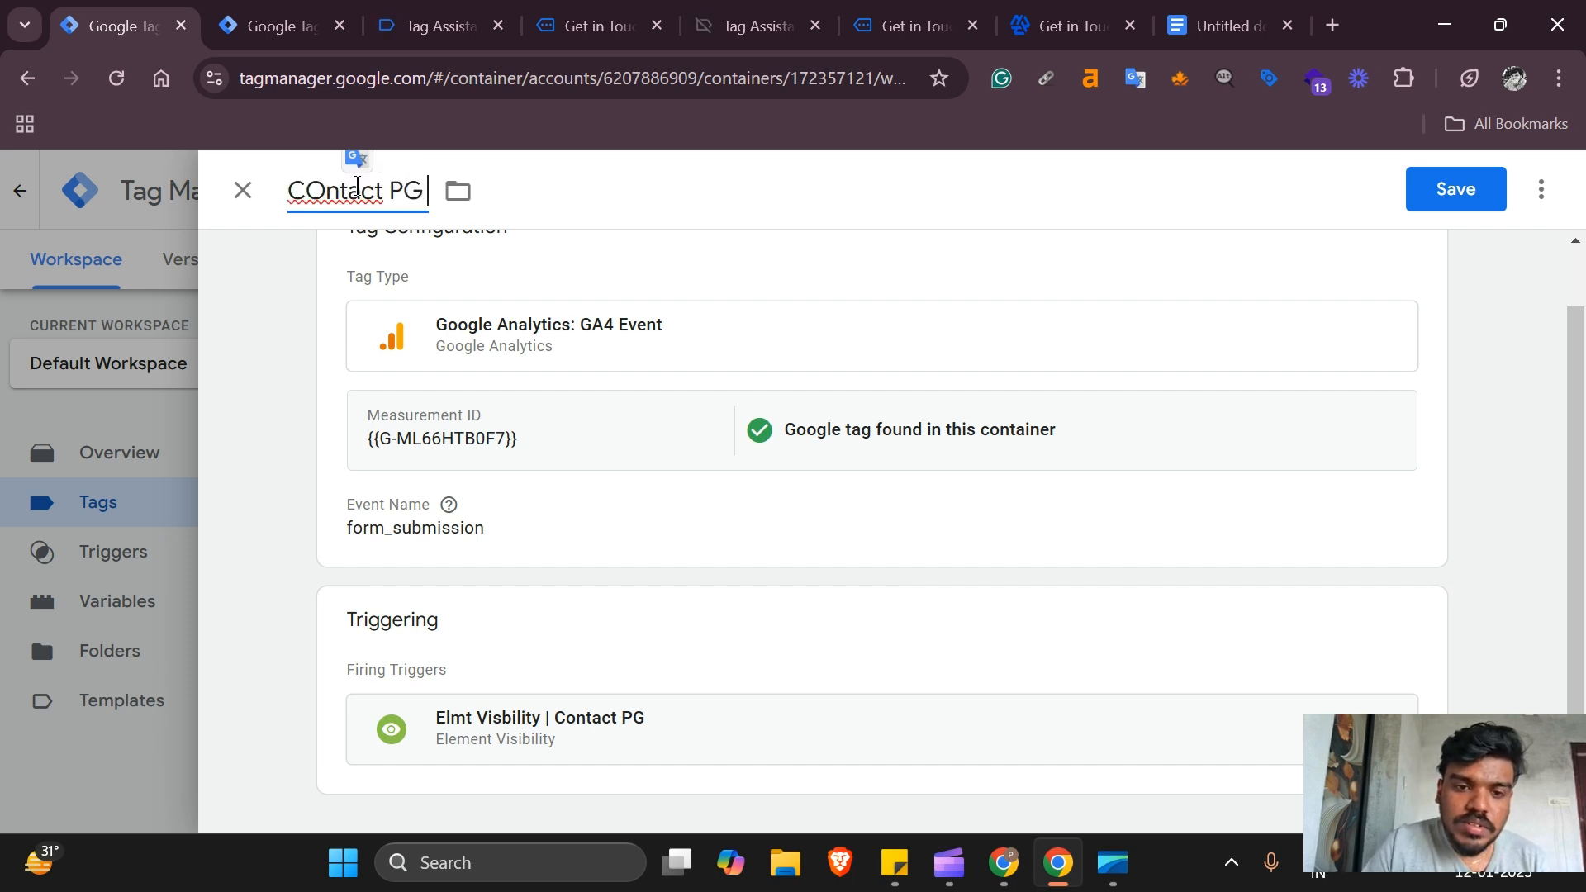
type("|")
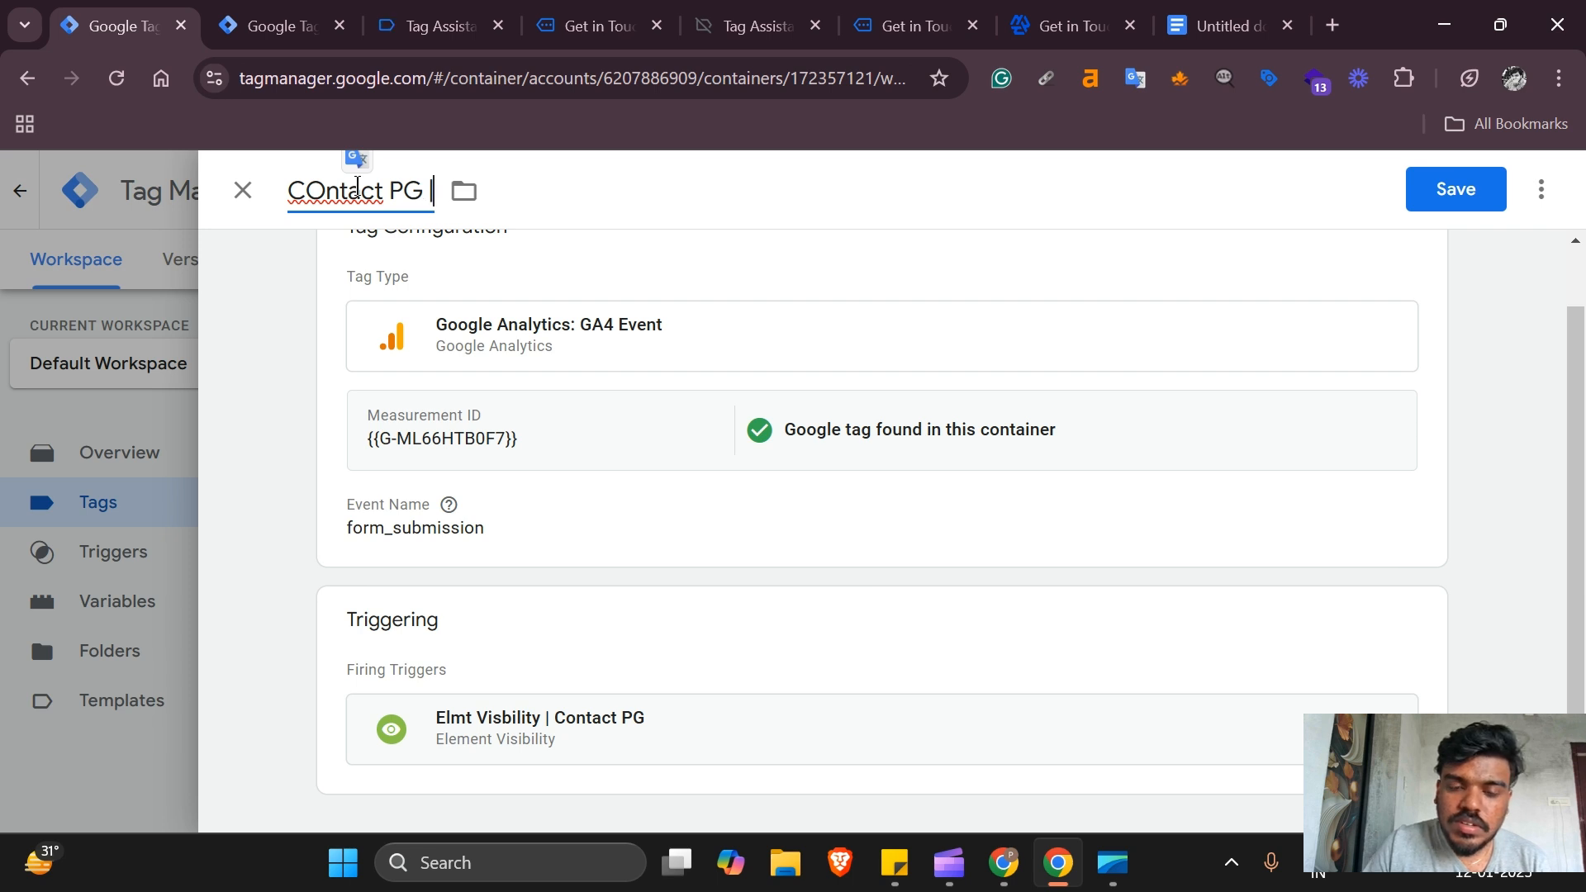
type(" FOrm SUb")
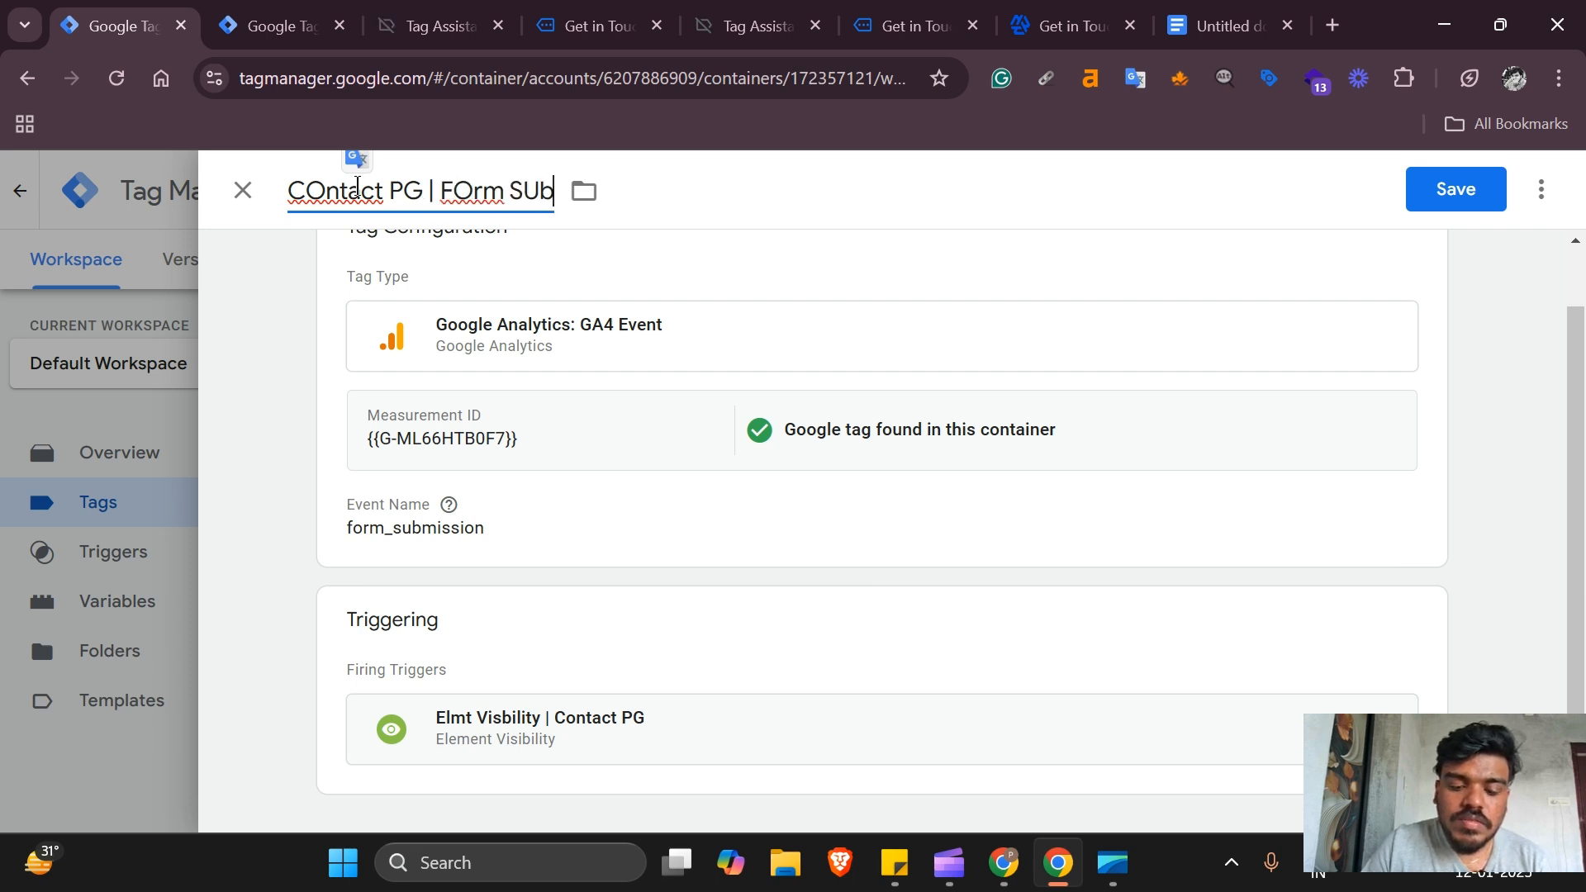
type("mit | GA4")
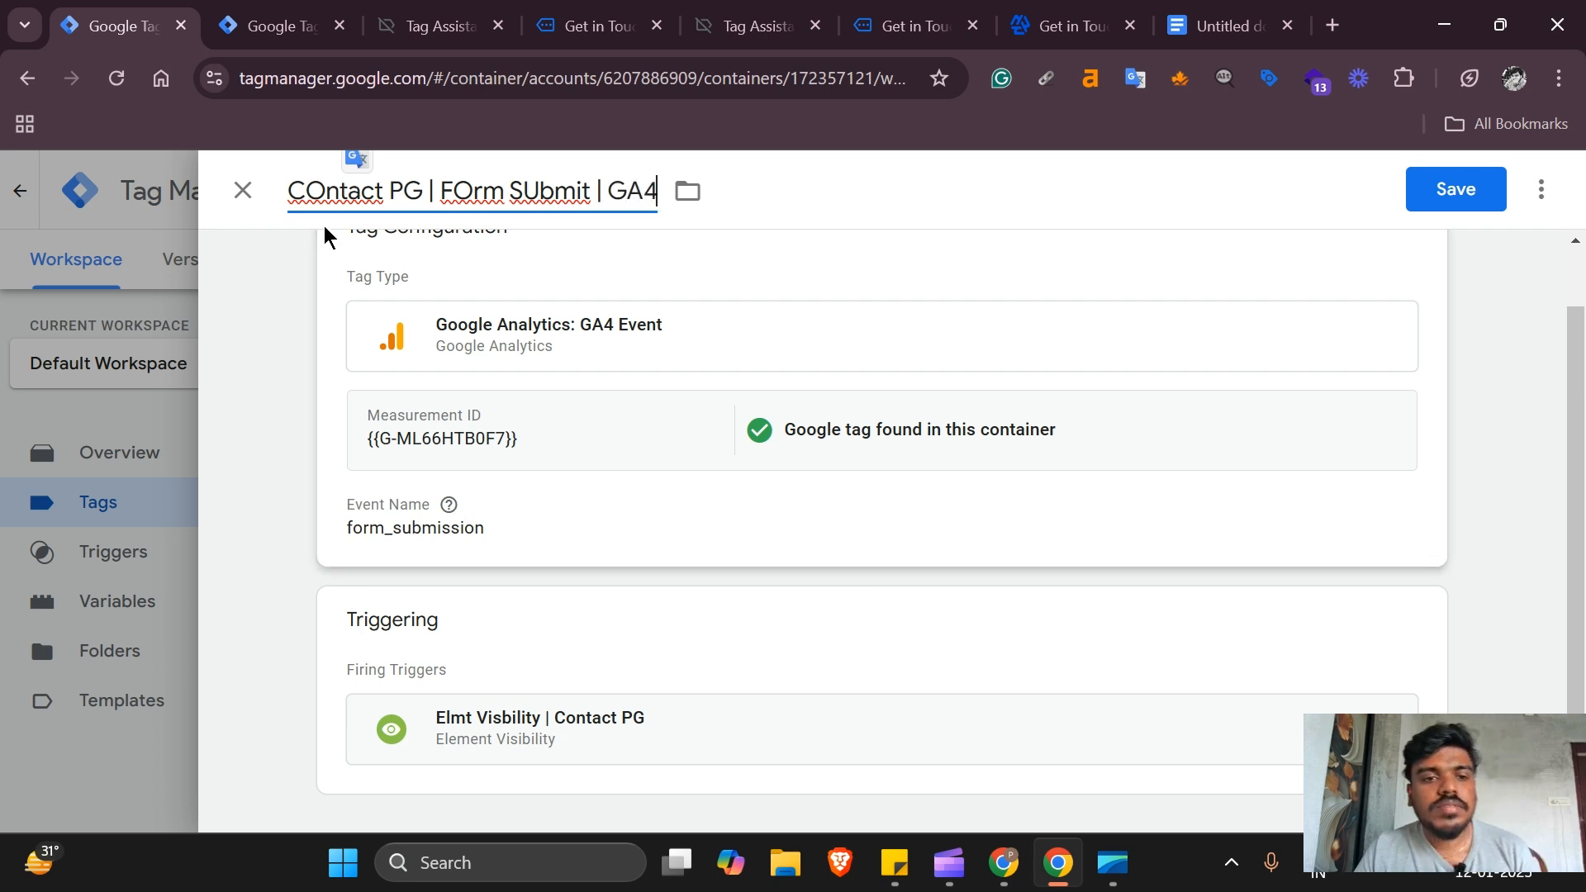
left_click(324, 196)
key("BackSpace")
type("o")
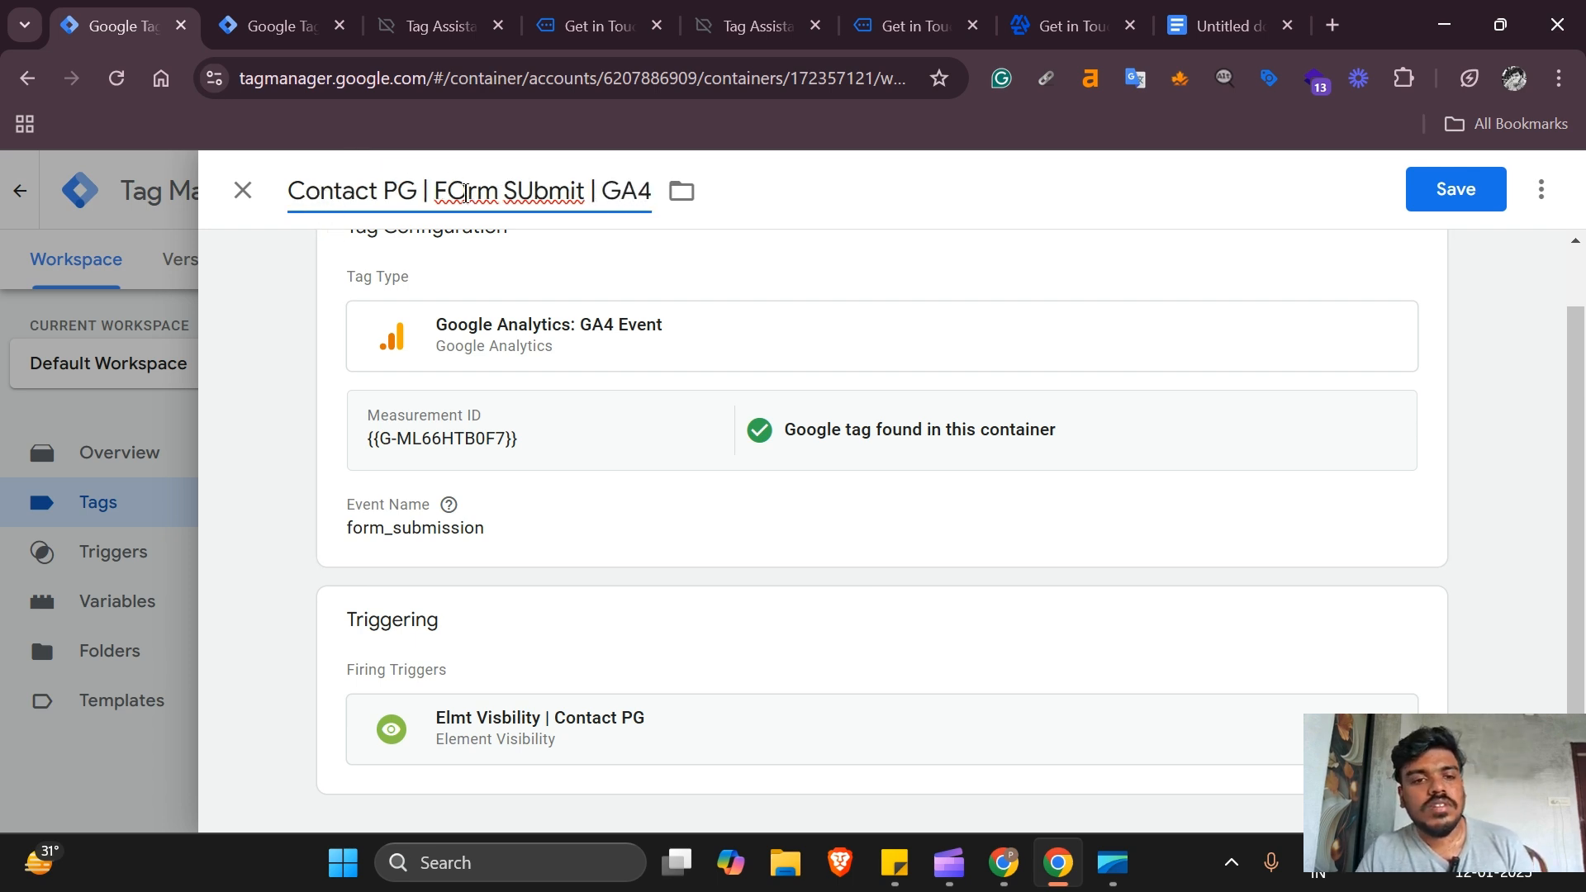
left_click(475, 197)
key("BackSpace")
type("o")
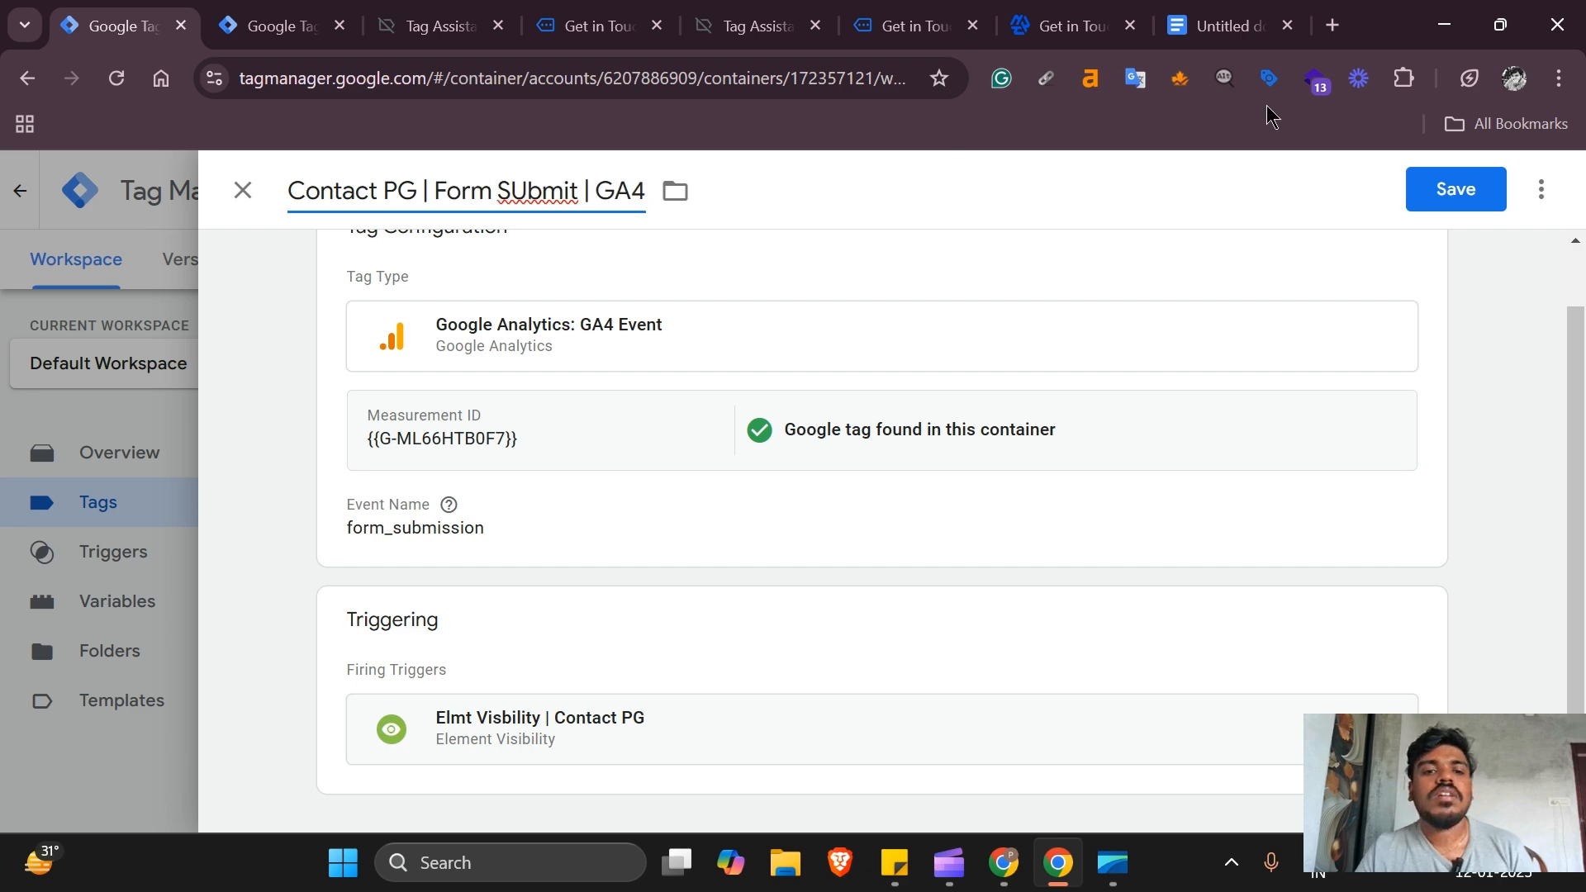
left_click(1438, 190)
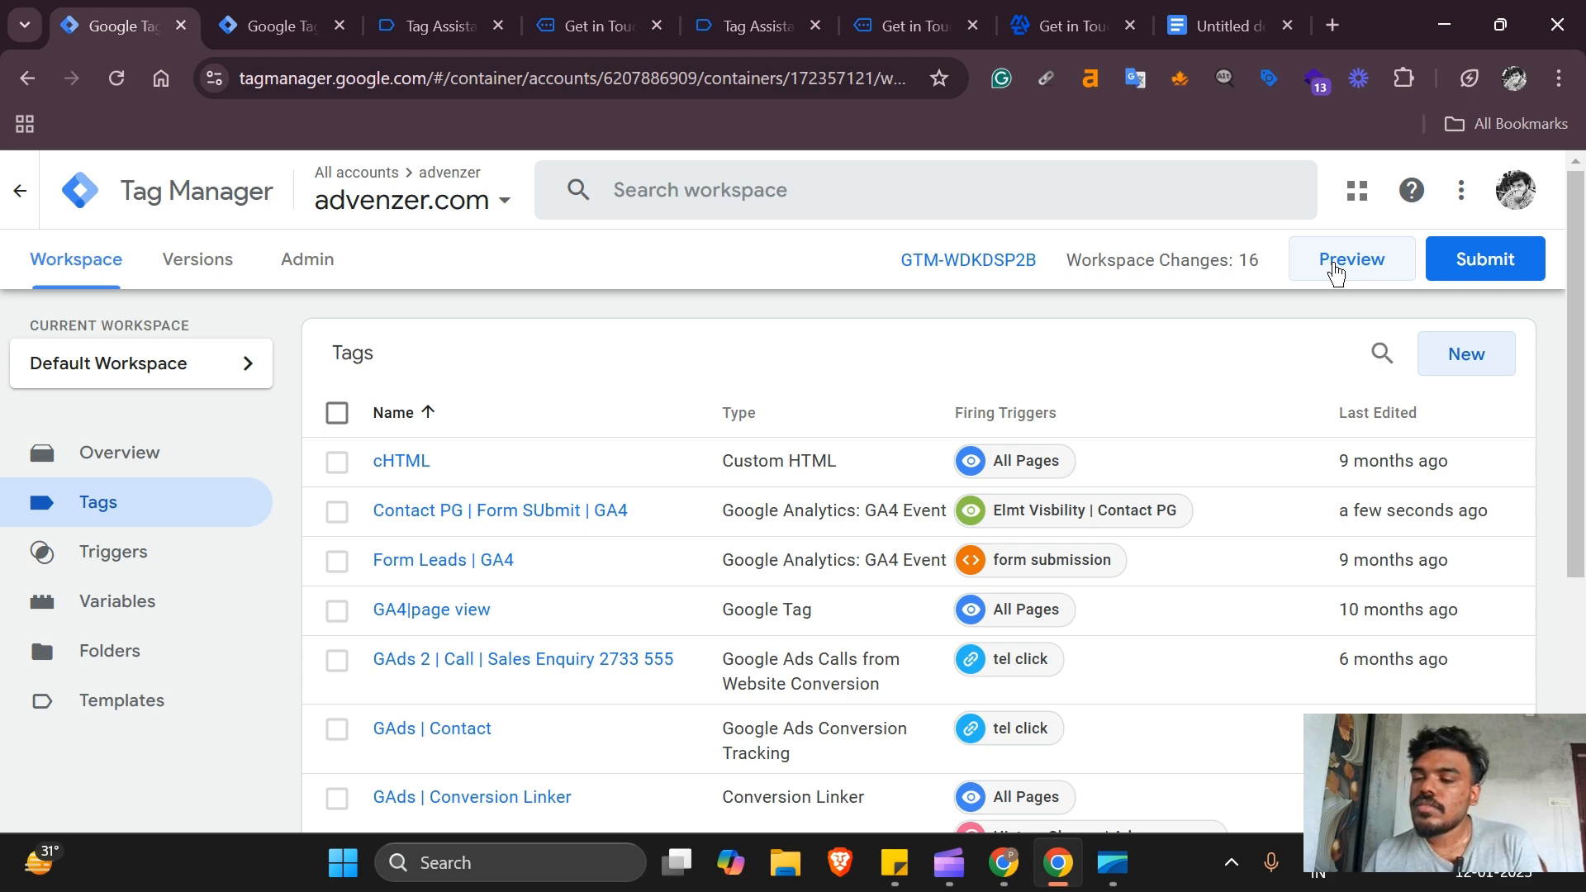
- Start a new preview session for the advenzer.com container and stop debugging in the old Tag Assistant session
left_click(1335, 273)
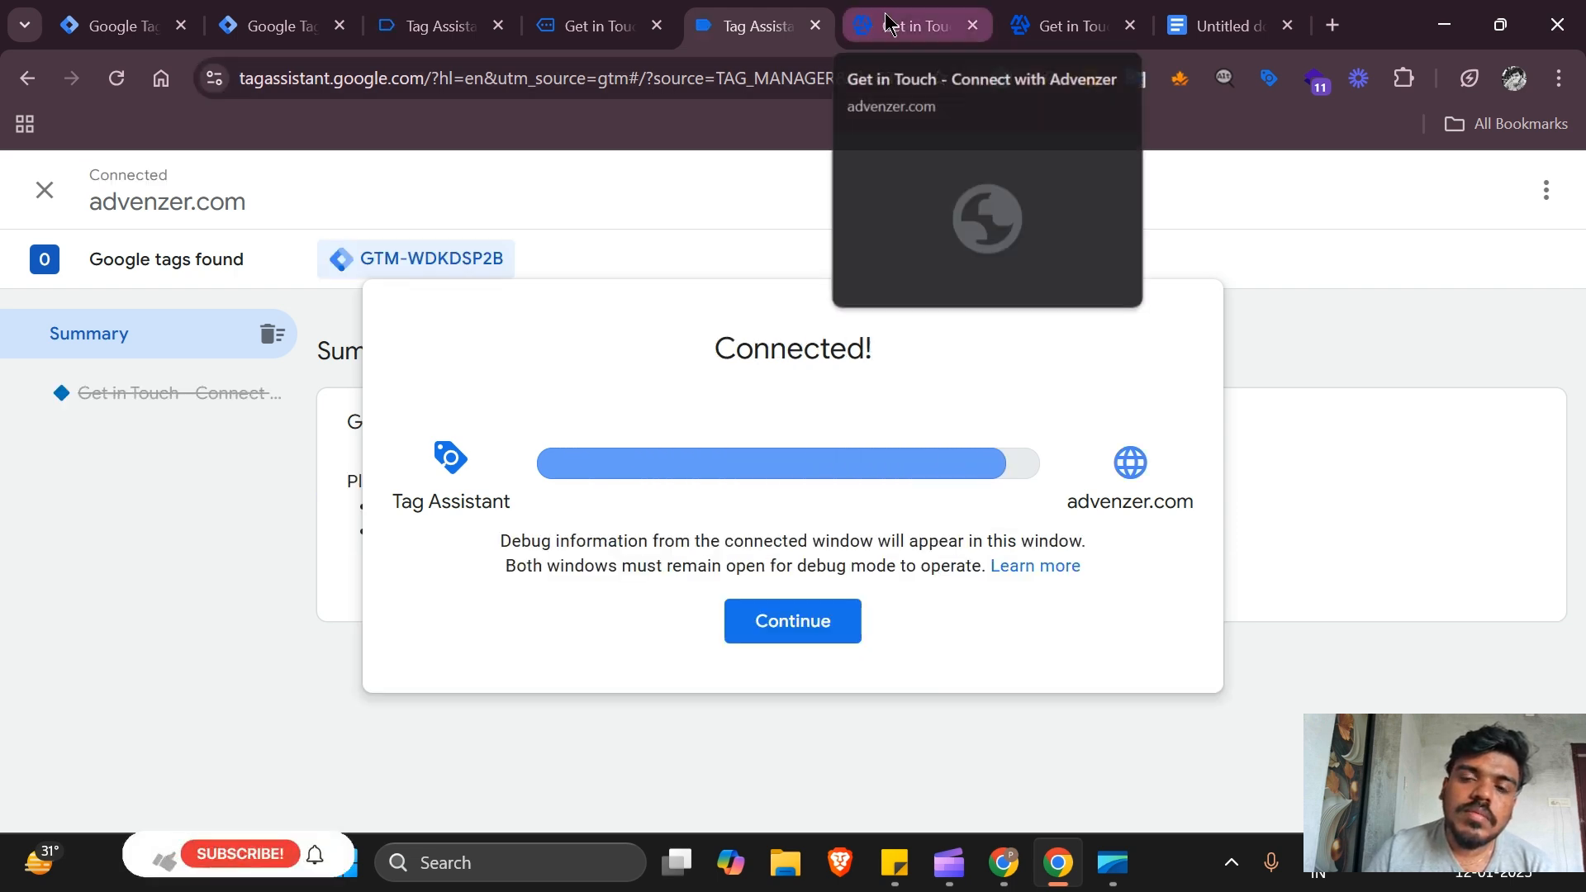
left_click(817, 622)
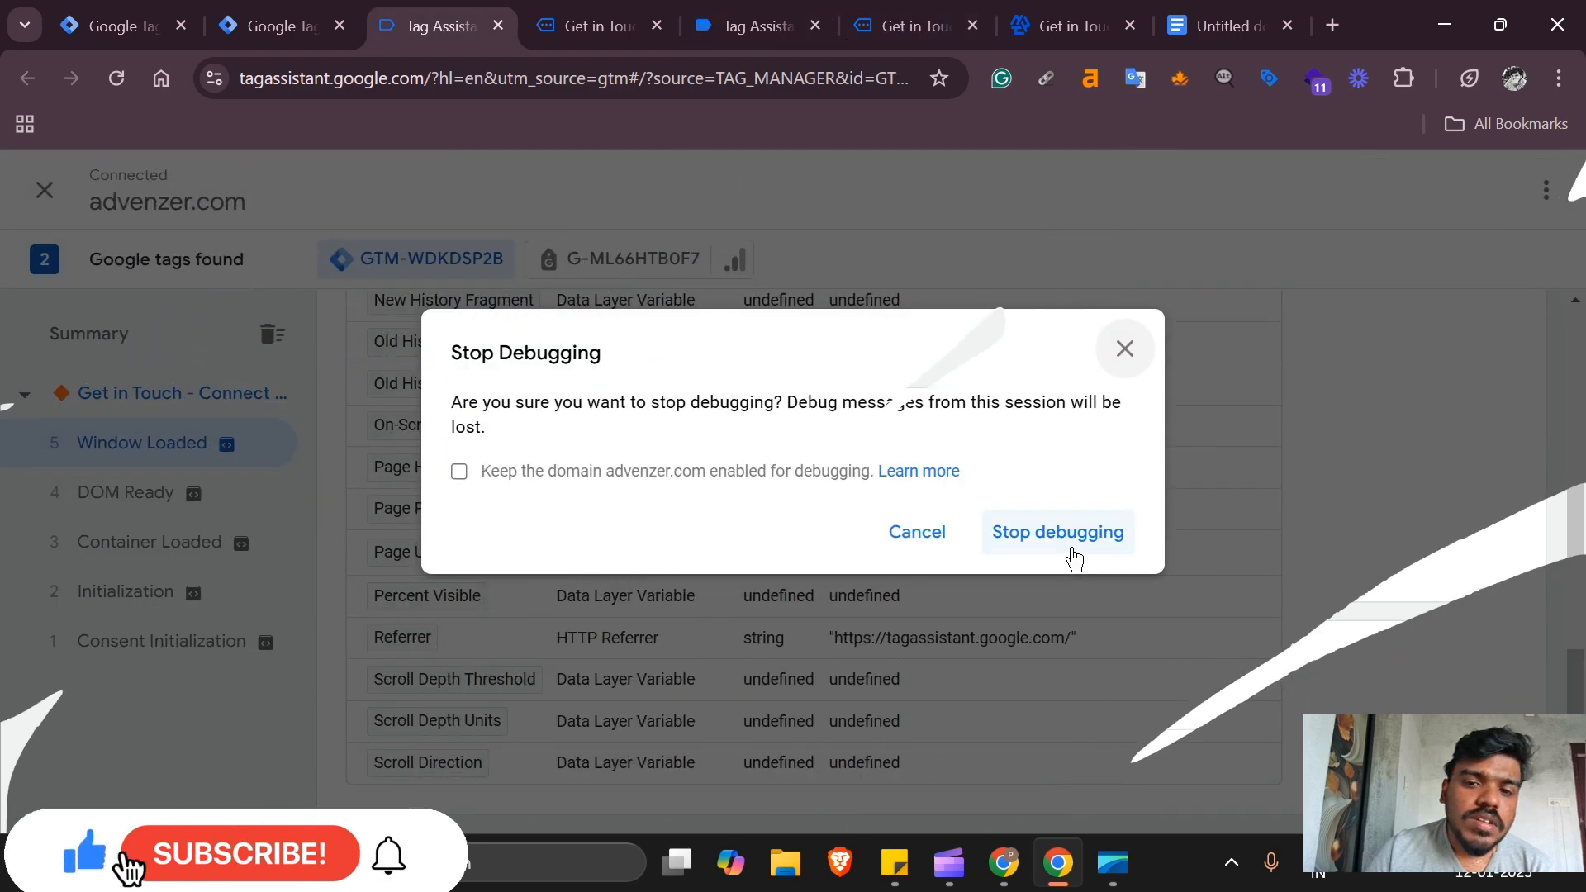
left_click(1065, 537)
- Collapse the Tag Assistant overlay on the newly connected contact page and move it clear of the form fields
left_click(813, 14)
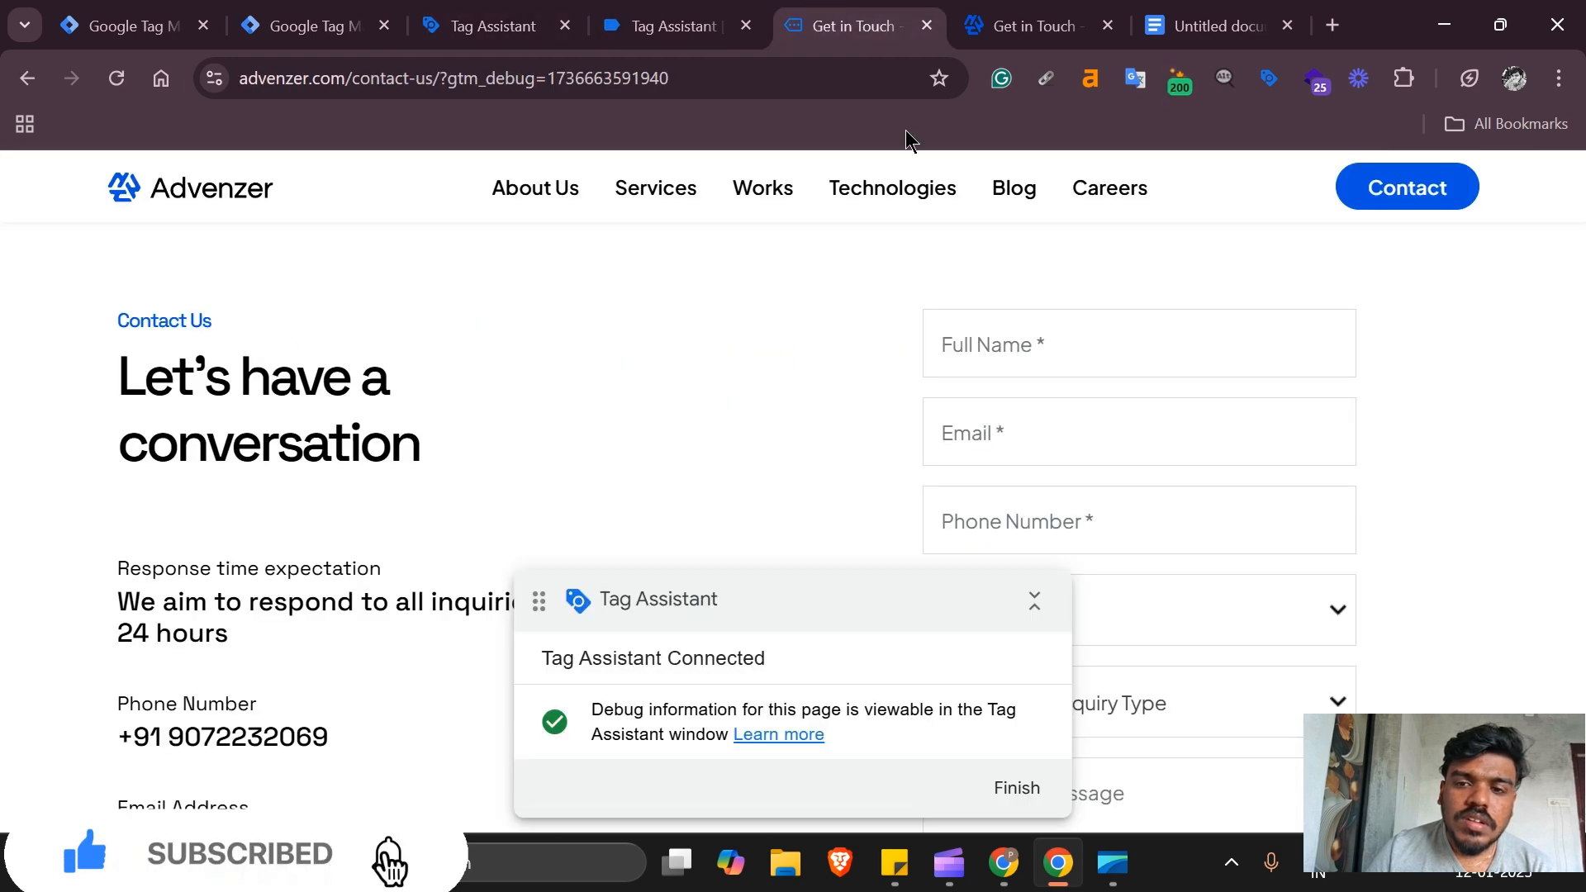
left_click(1033, 602)
left_click_drag(754, 603, 579, 457)
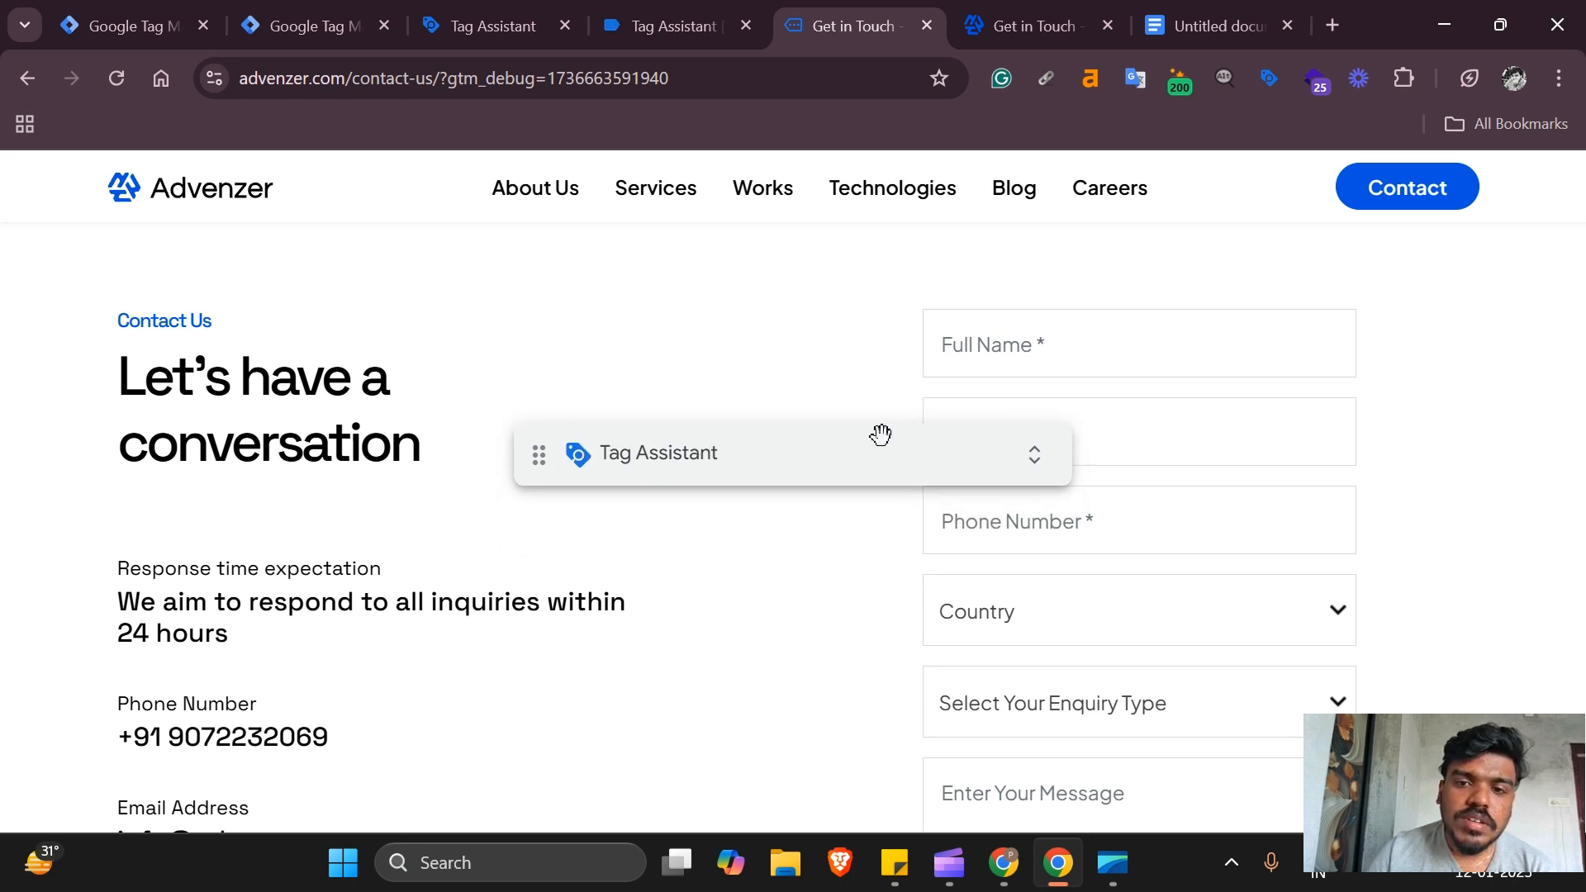
left_click_drag(889, 462, 439, 537)
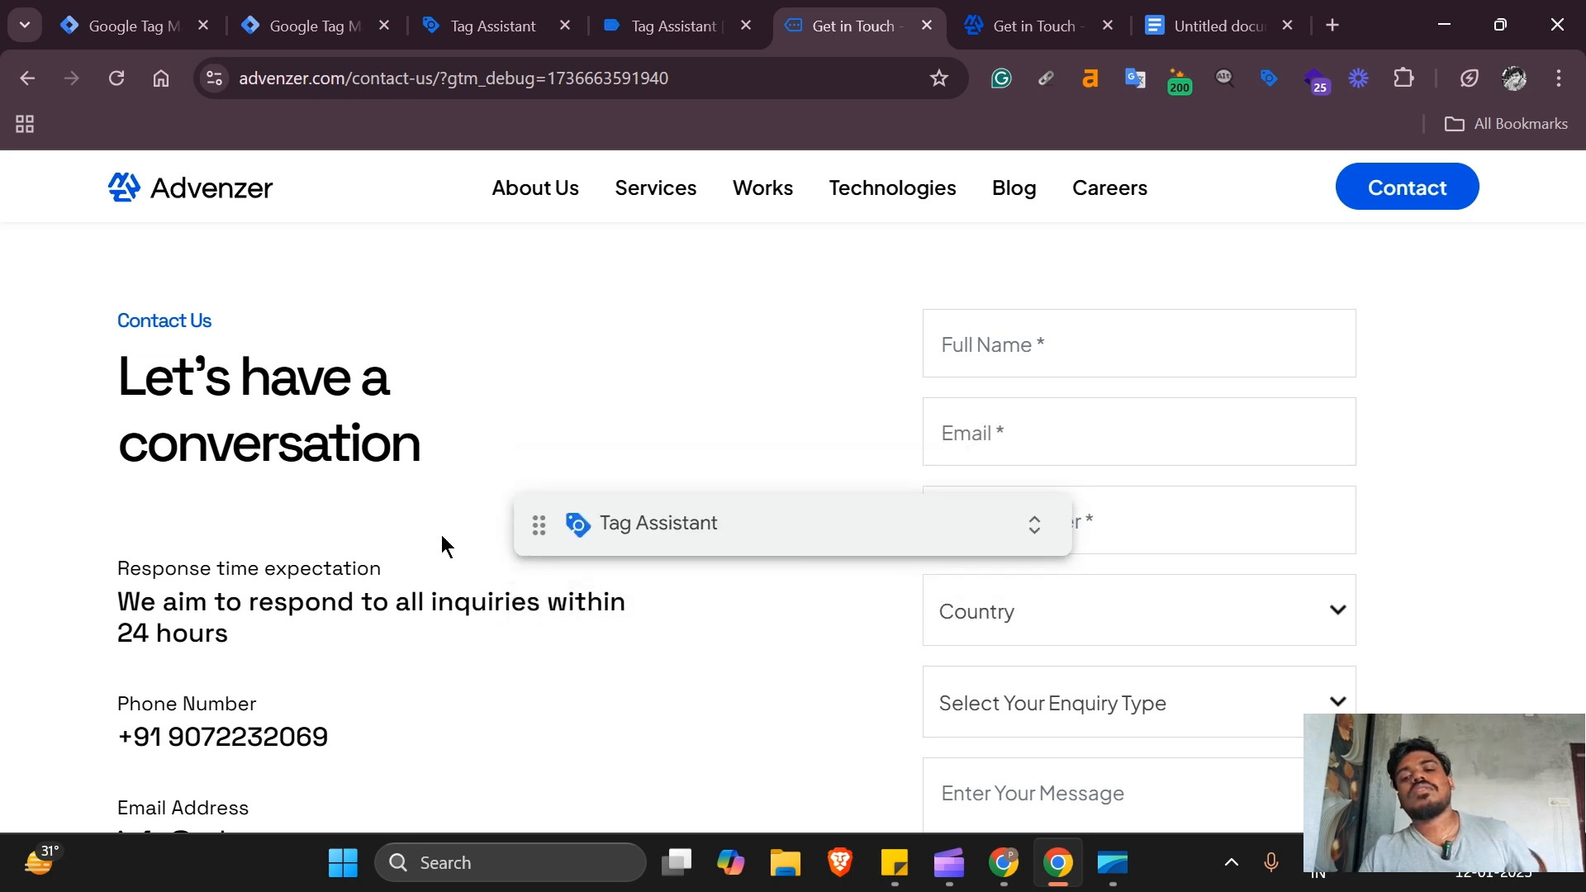
left_click_drag(653, 523, 644, 240)
- Fill in the contact form's full name, phone number and country India from the saved address, and add the e-mail address
left_click(928, 337)
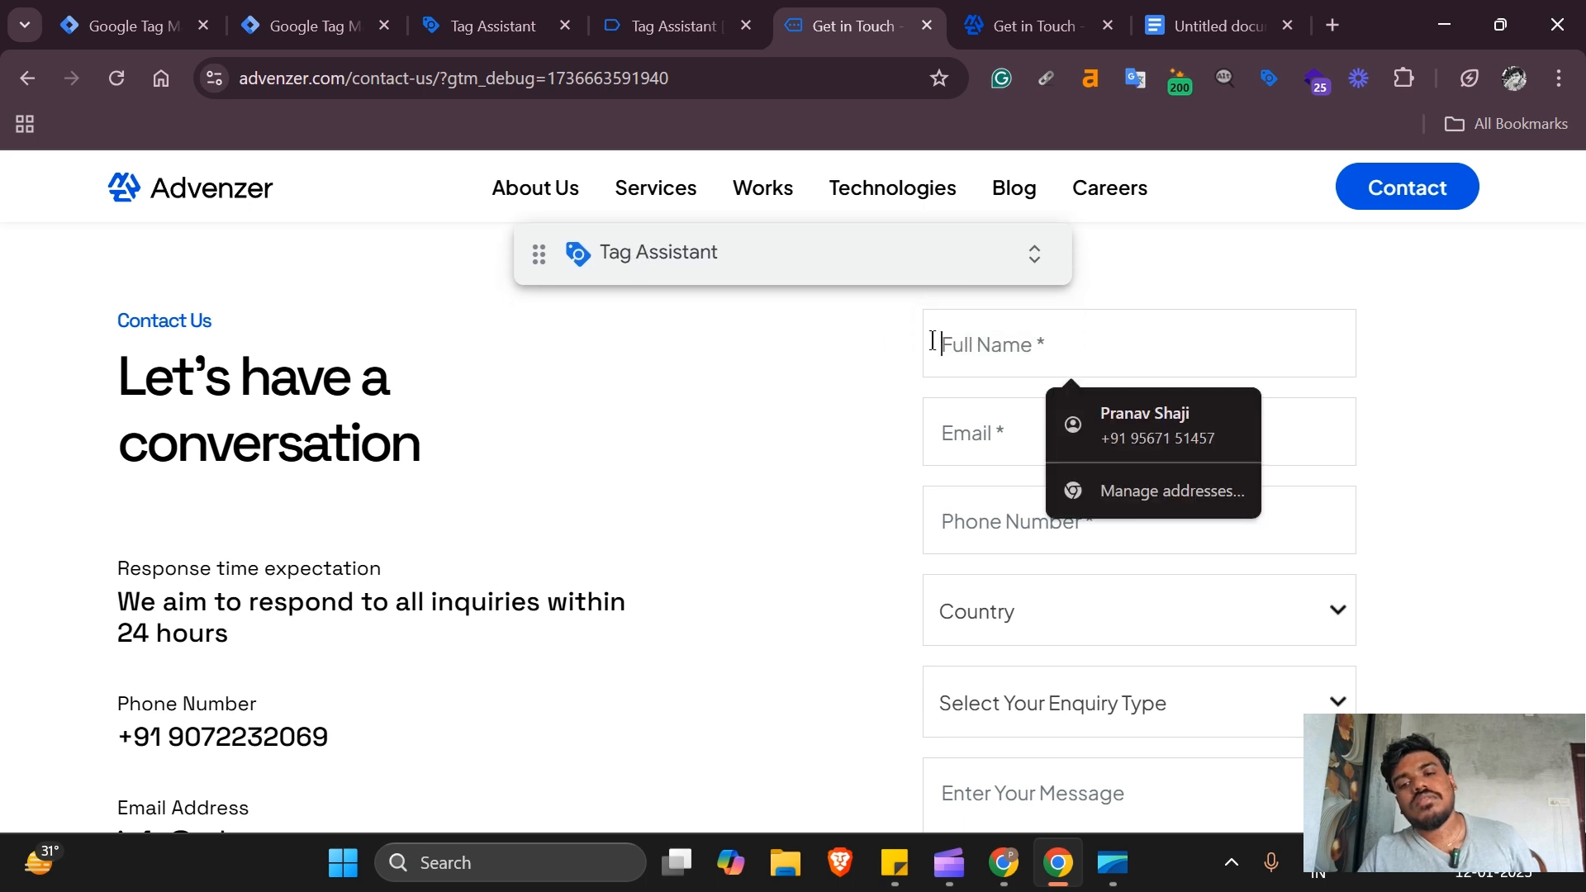
left_click(1197, 416)
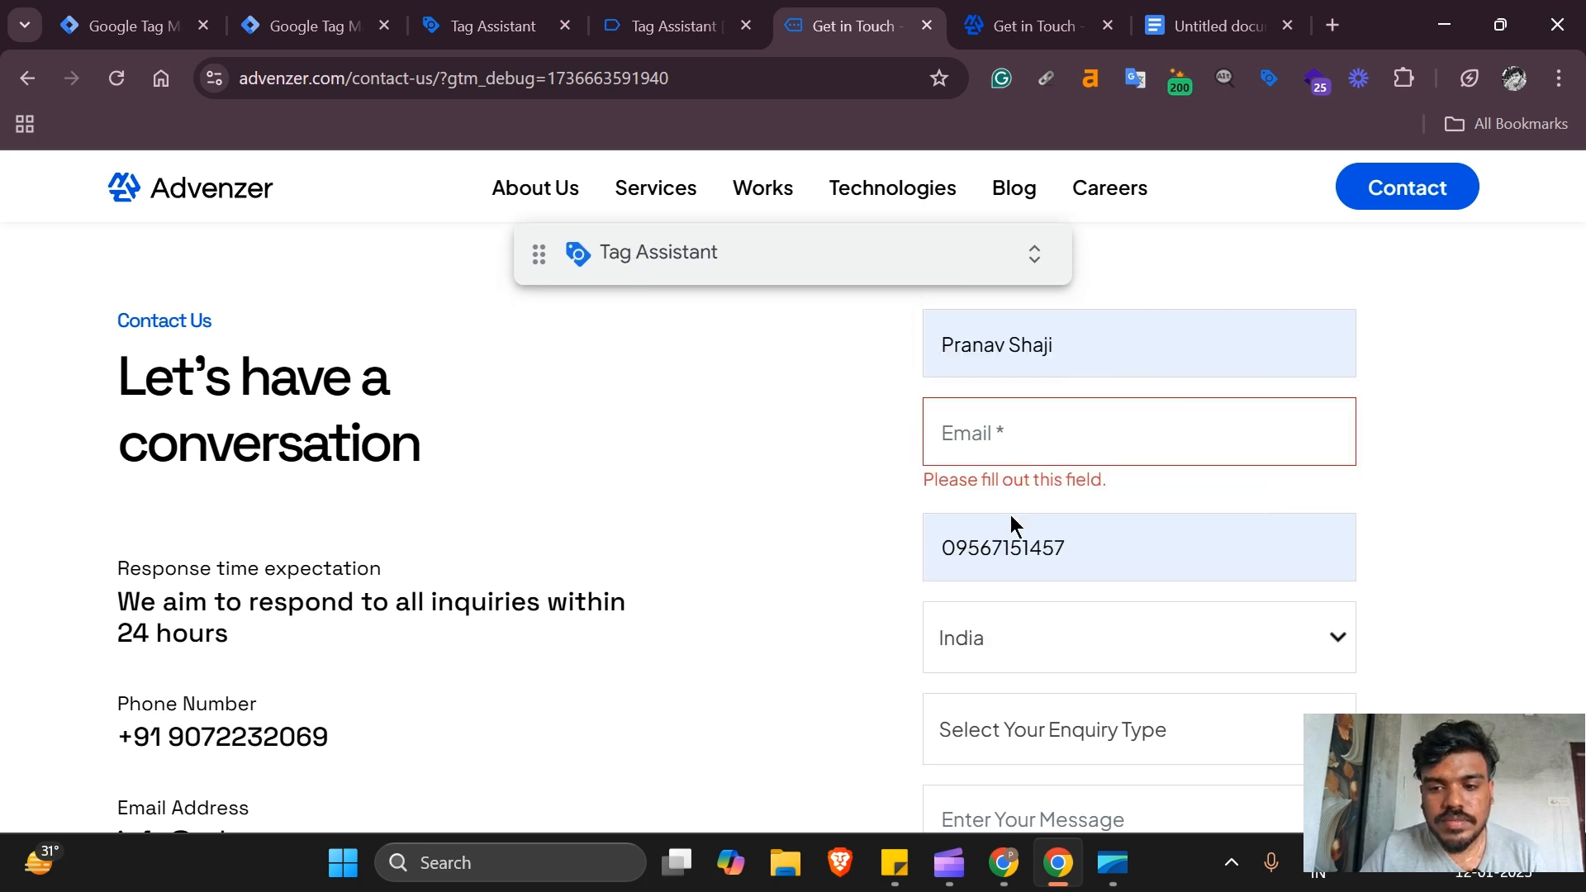
left_click(987, 443)
left_click(1097, 508)
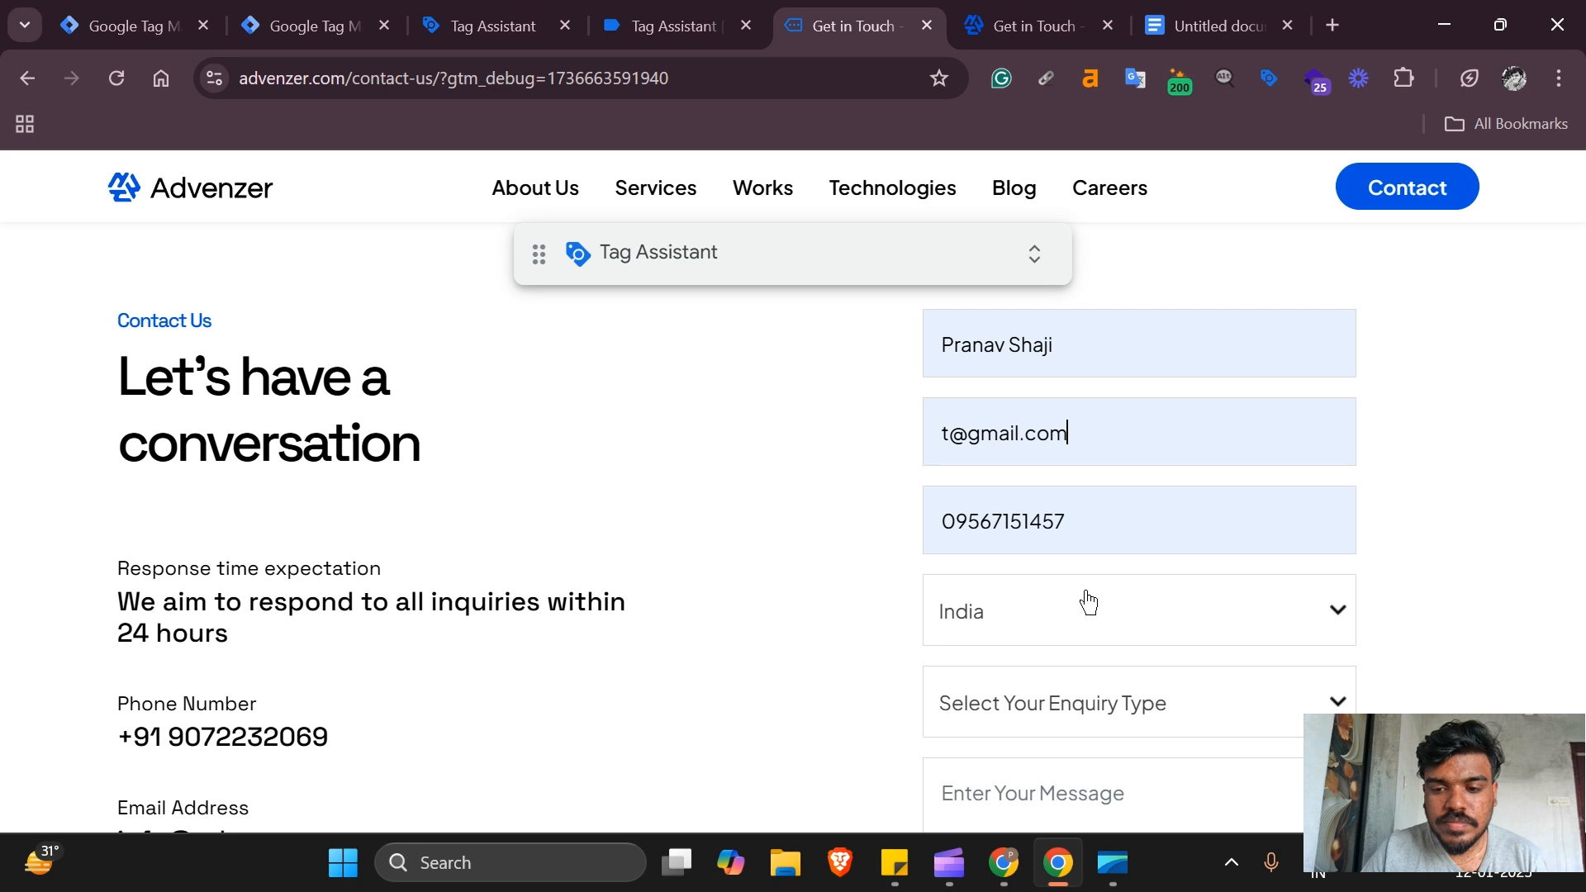
- Set the contact form's enquiry type to Job Enquiry and enter the message "testing form"
scroll(1088, 603, "down", 1)
left_click(1082, 604)
left_click(1023, 483)
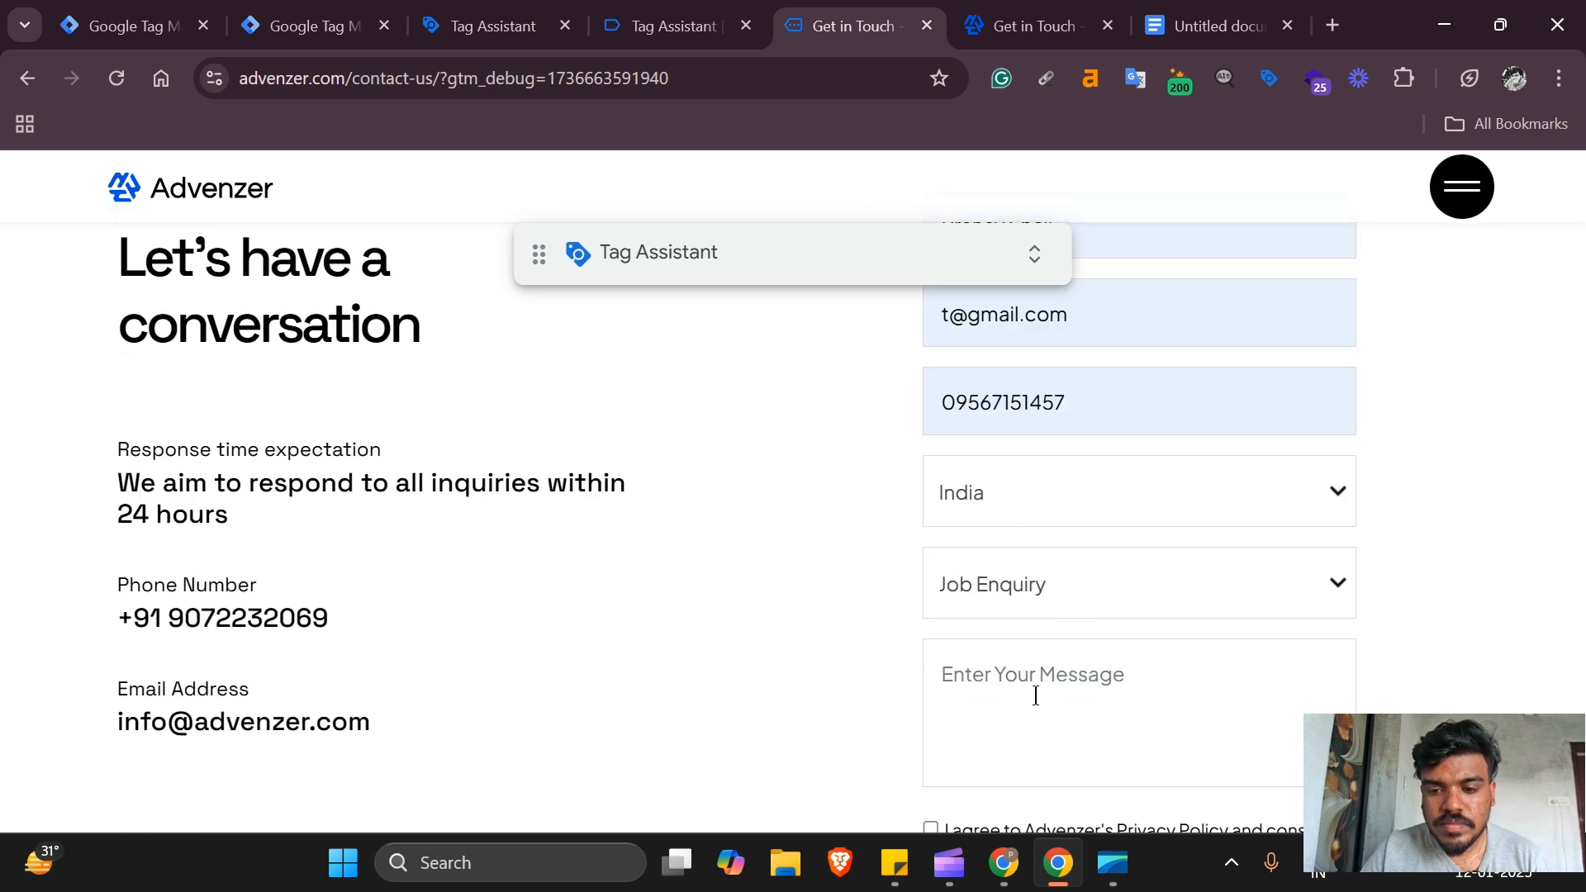
left_click(1035, 696)
type("tets")
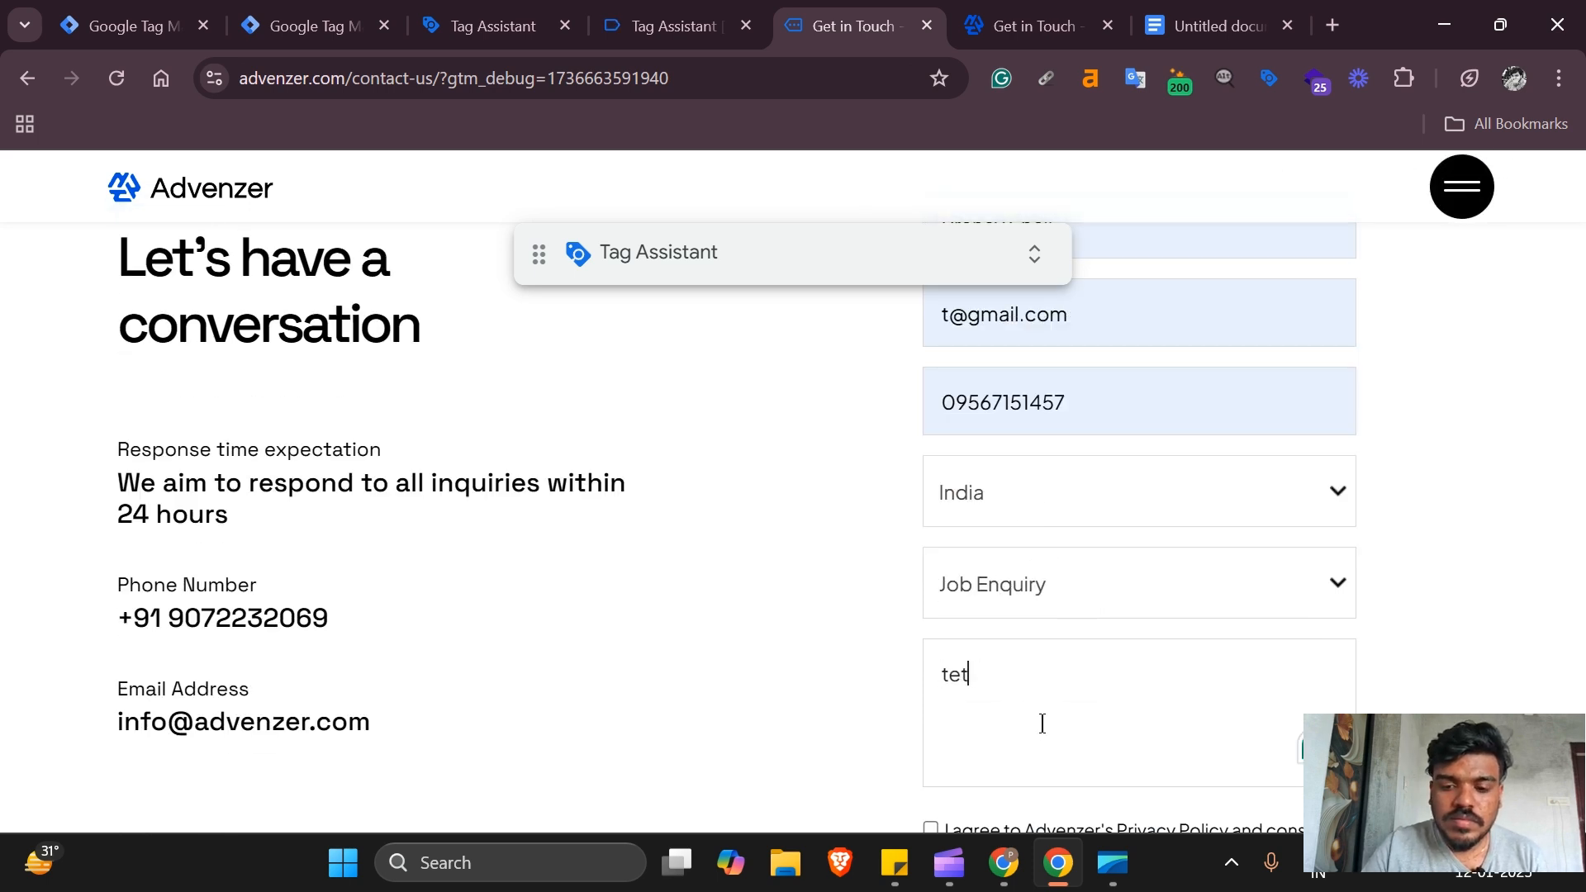
key("BackSpace")
type("sting form")
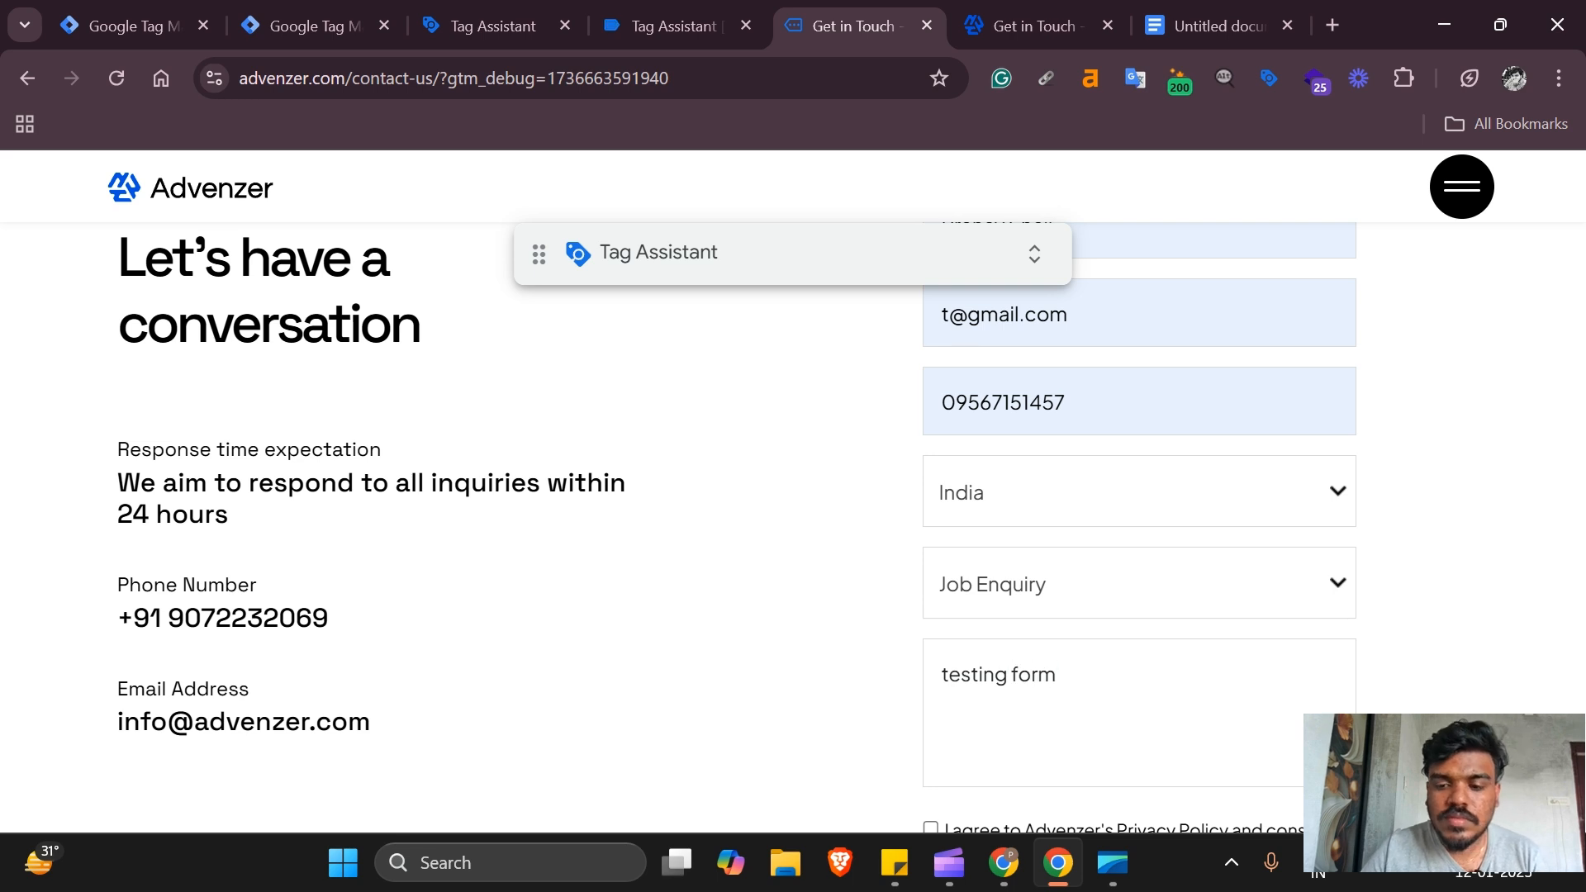
- Accept the privacy policy consent below the message and submit the contact form
scroll(963, 634, "down", 2)
left_click(930, 625)
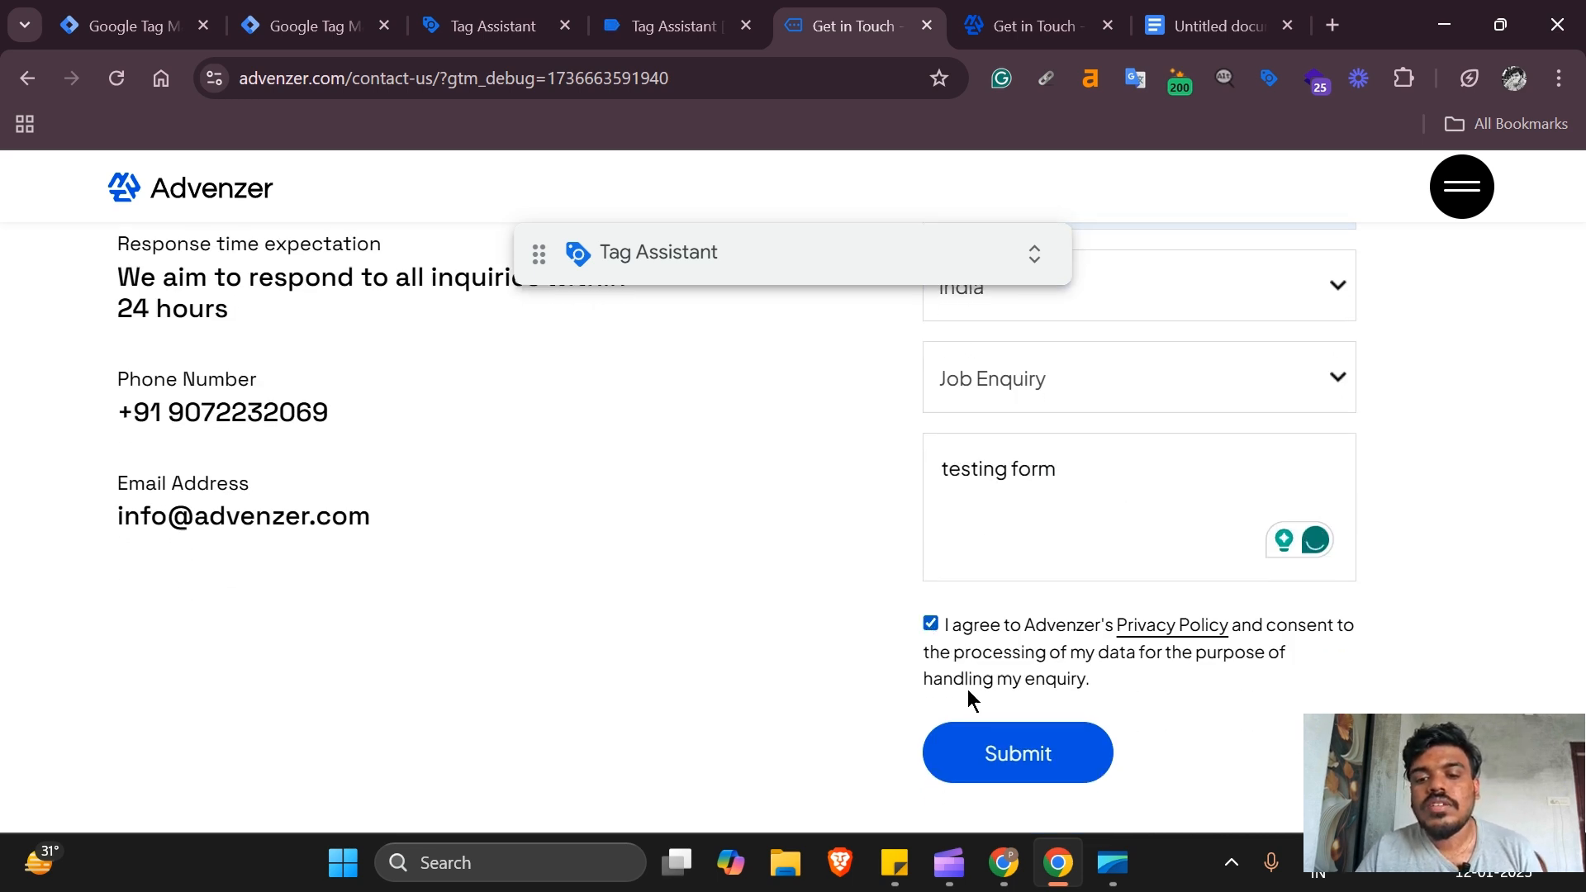
left_click(1016, 772)
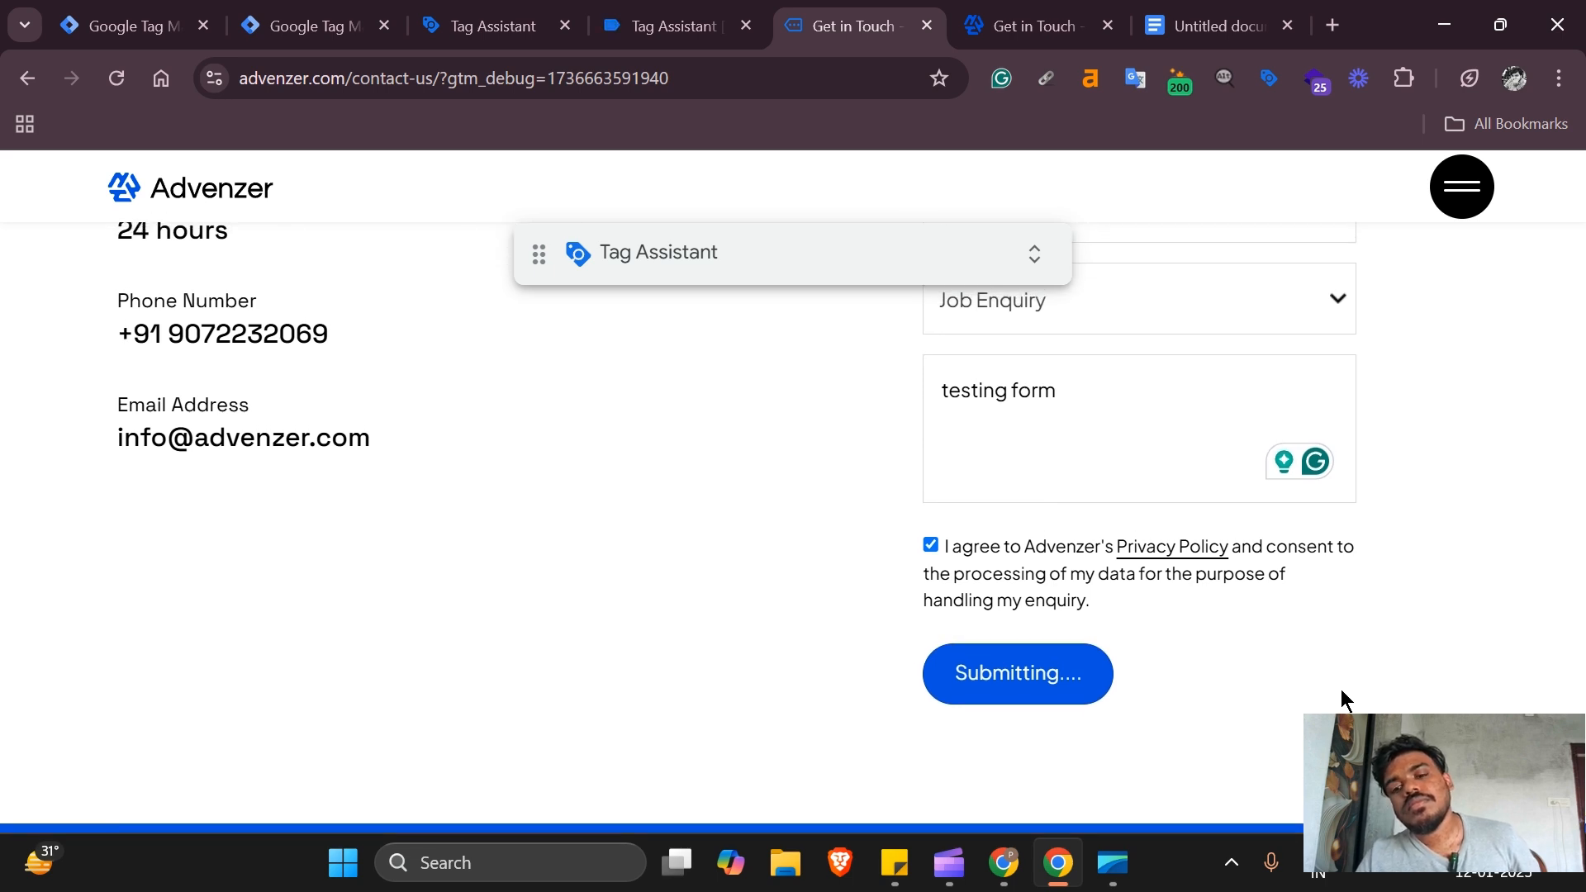
scroll(1249, 700, "down", 1)
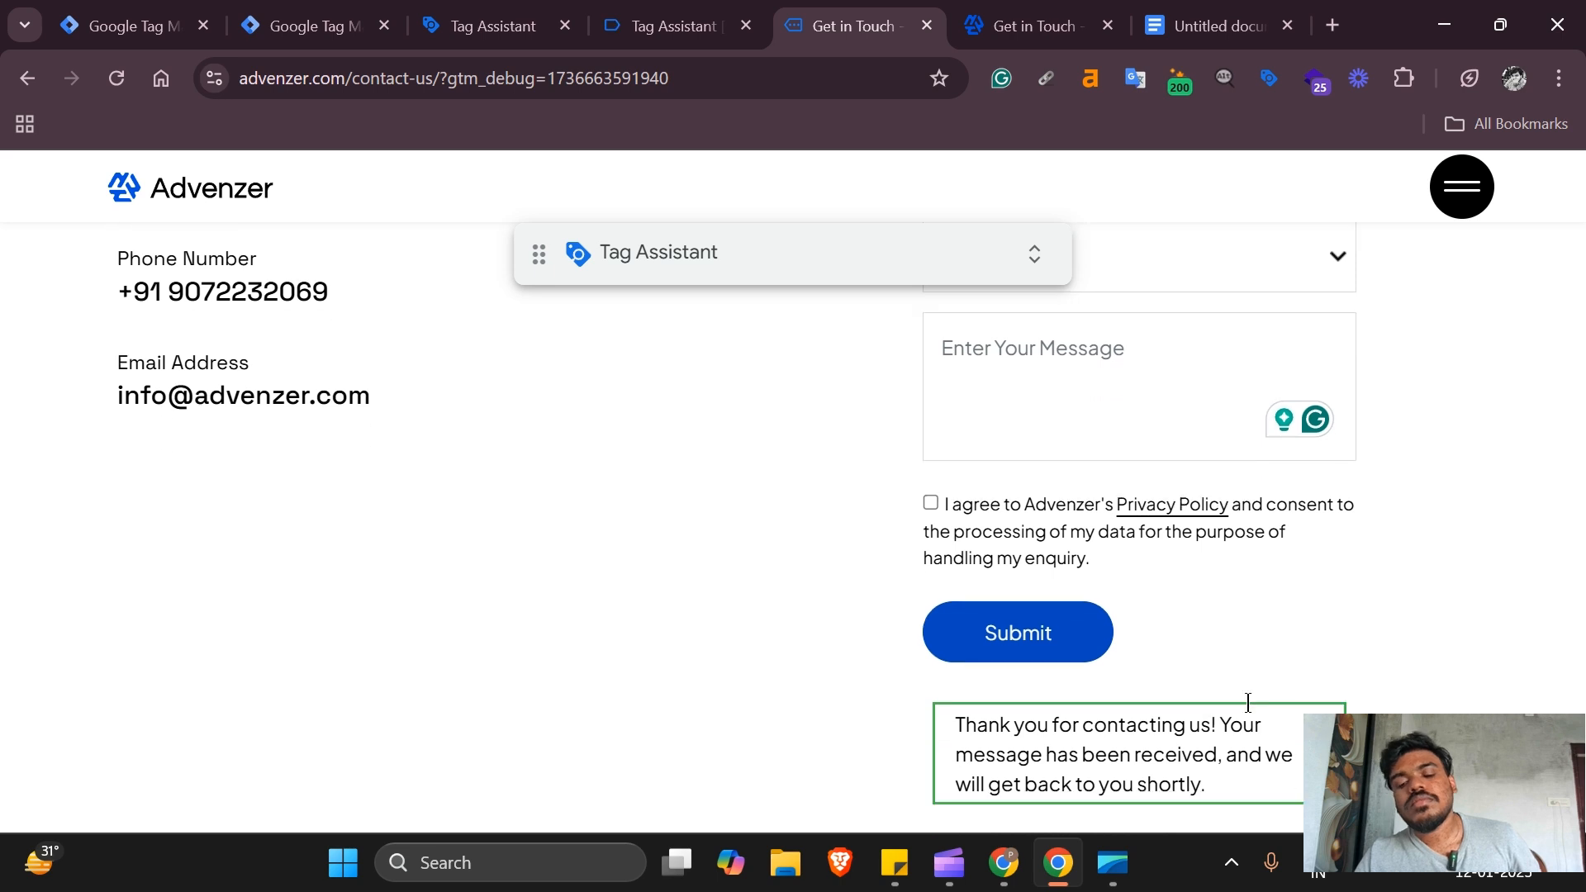
- In Tag Assistant, check the tags fired on the first page's Element Visibility event and the hits sent to G-ML66HTB0F7
left_click(674, 25)
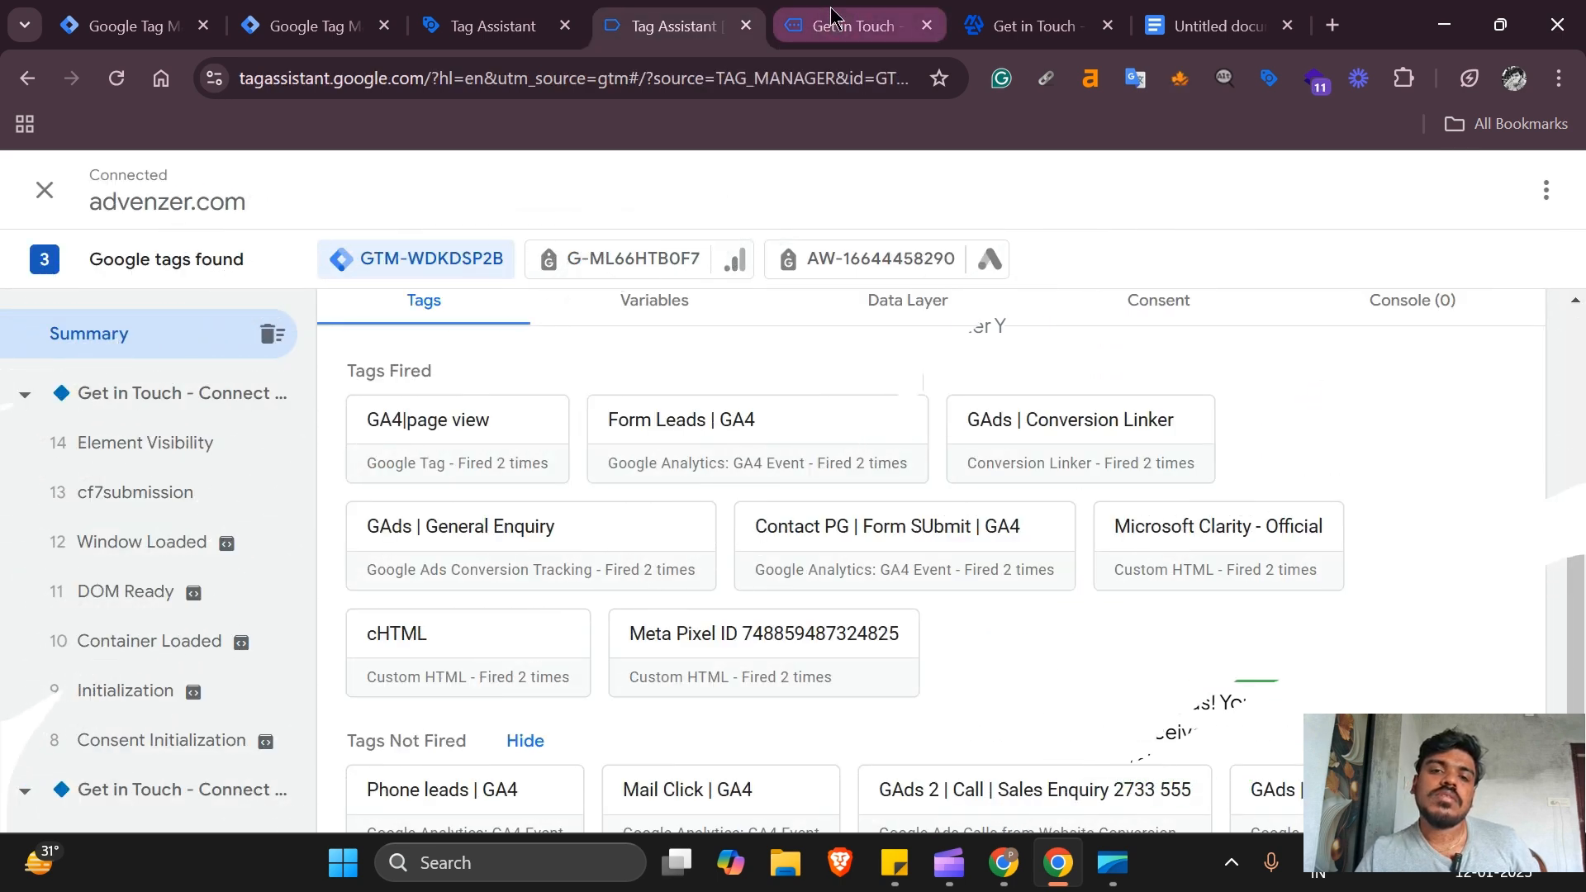
scroll(152, 472, "down", 4)
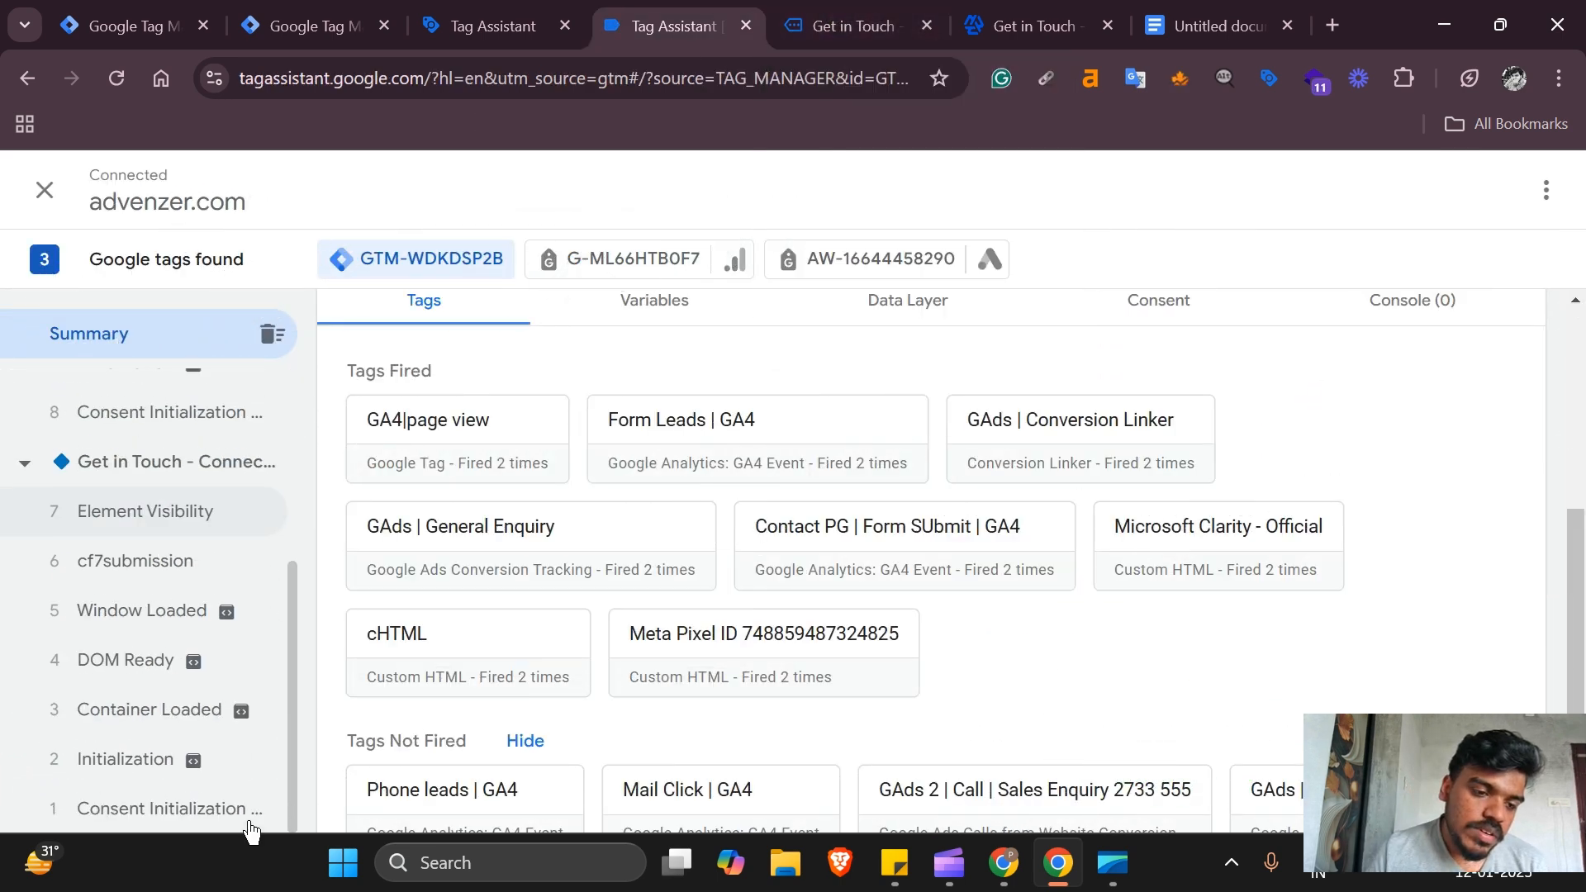
left_click(165, 529)
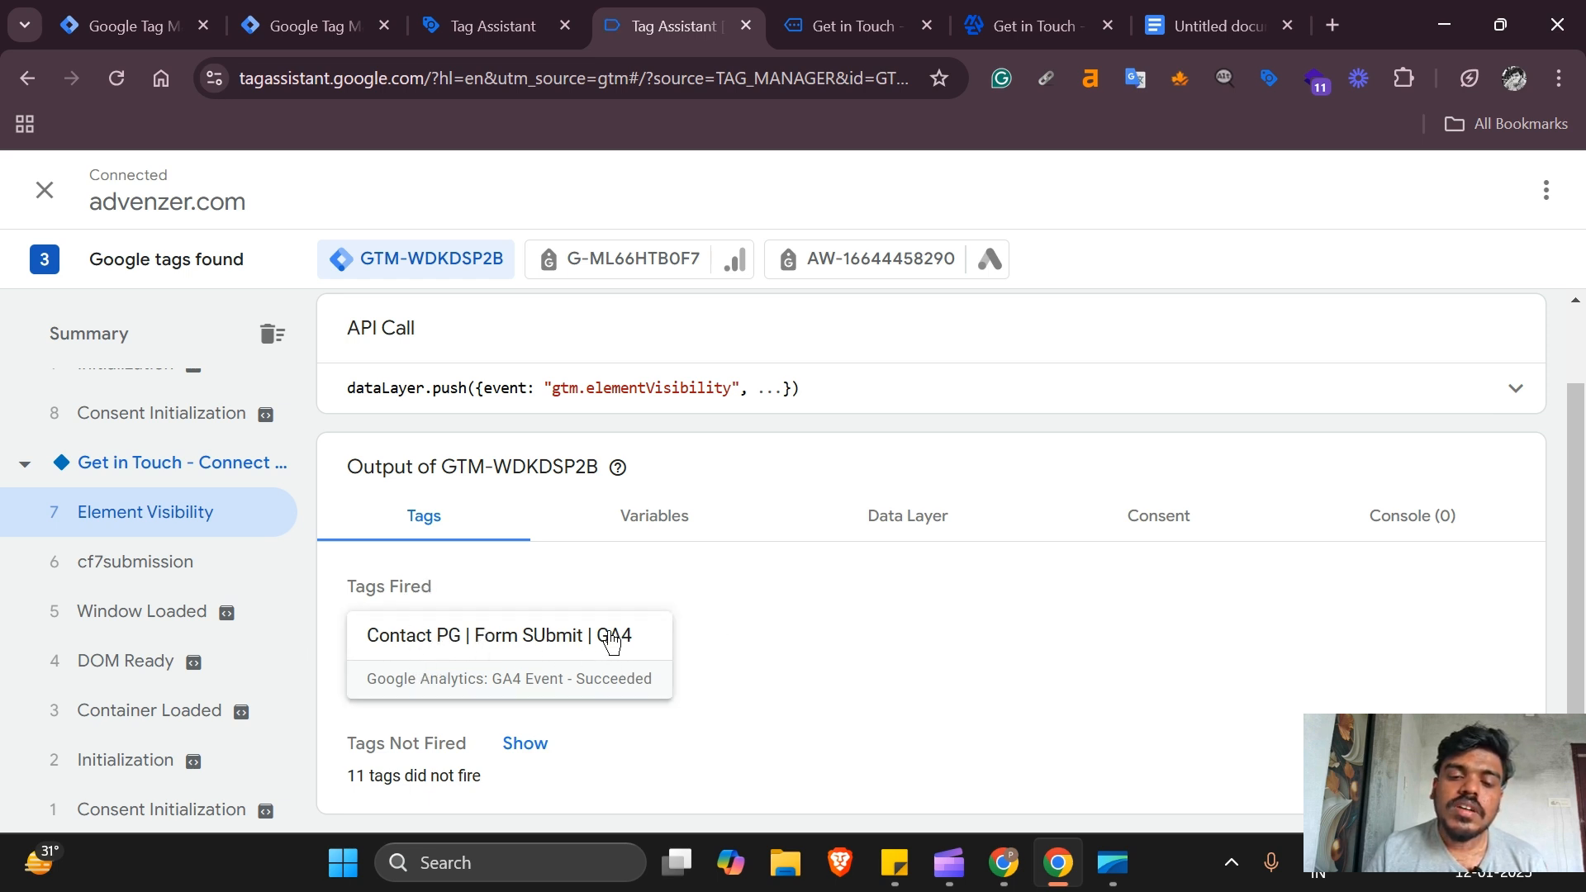
left_click(643, 263)
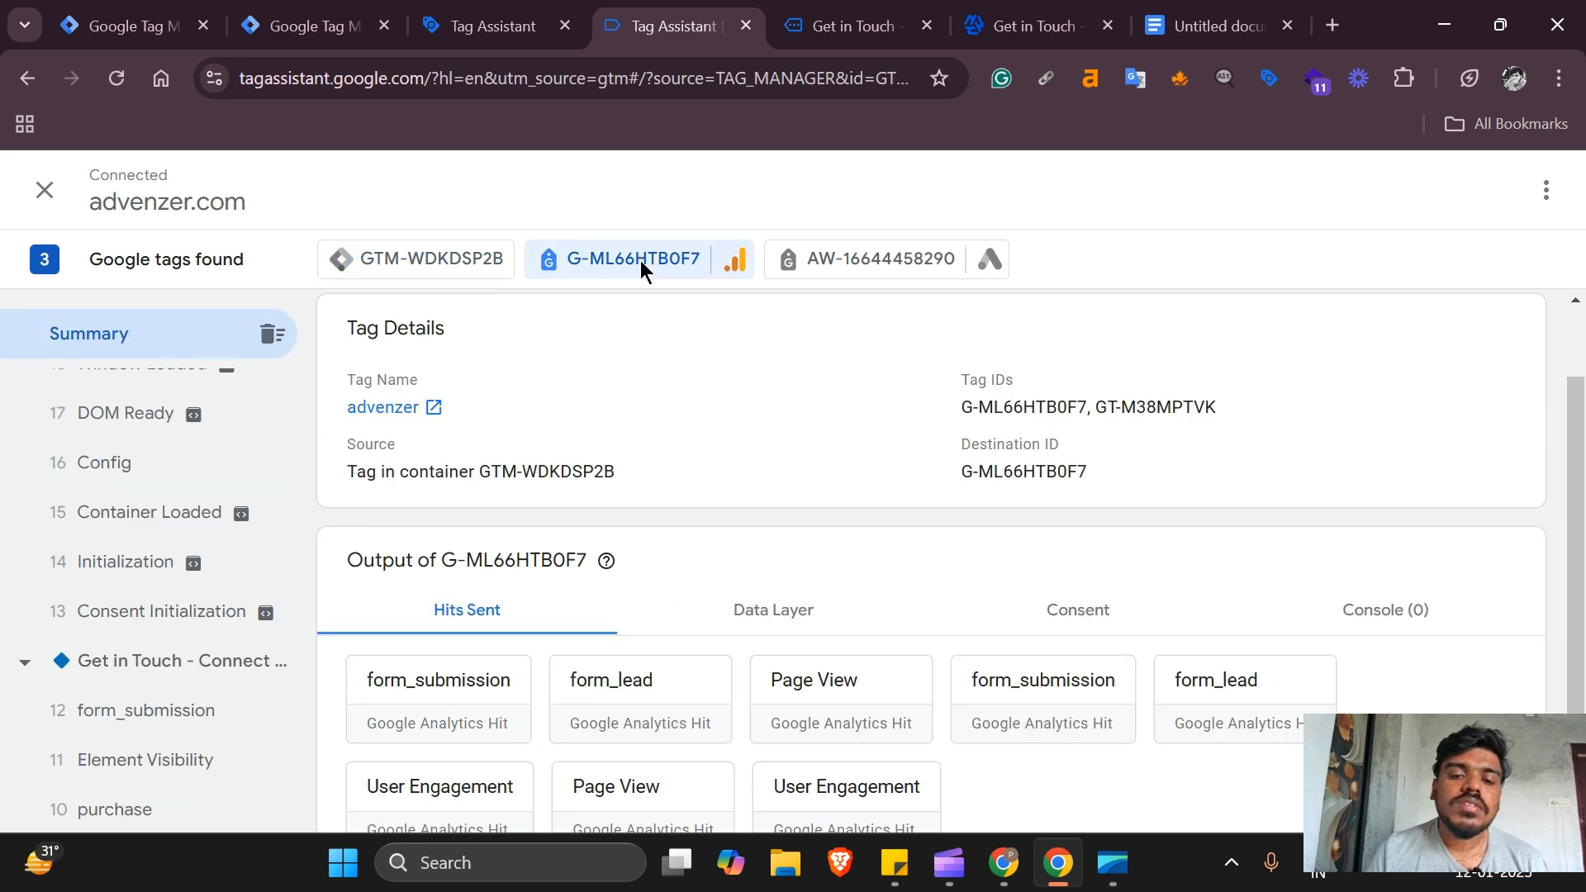
scroll(620, 548, "down", 1)
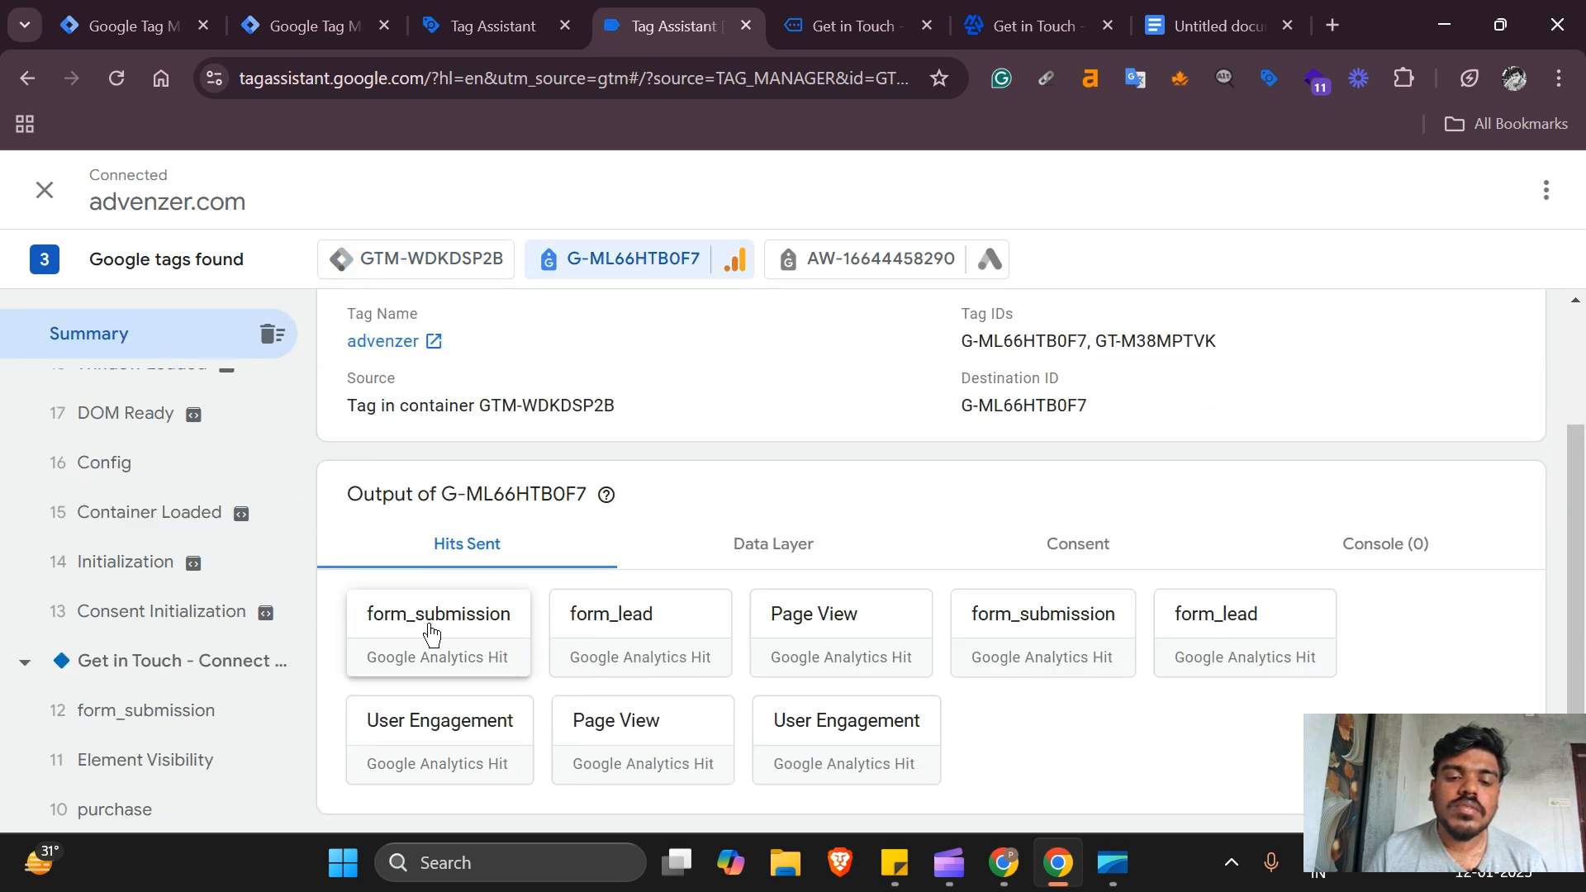